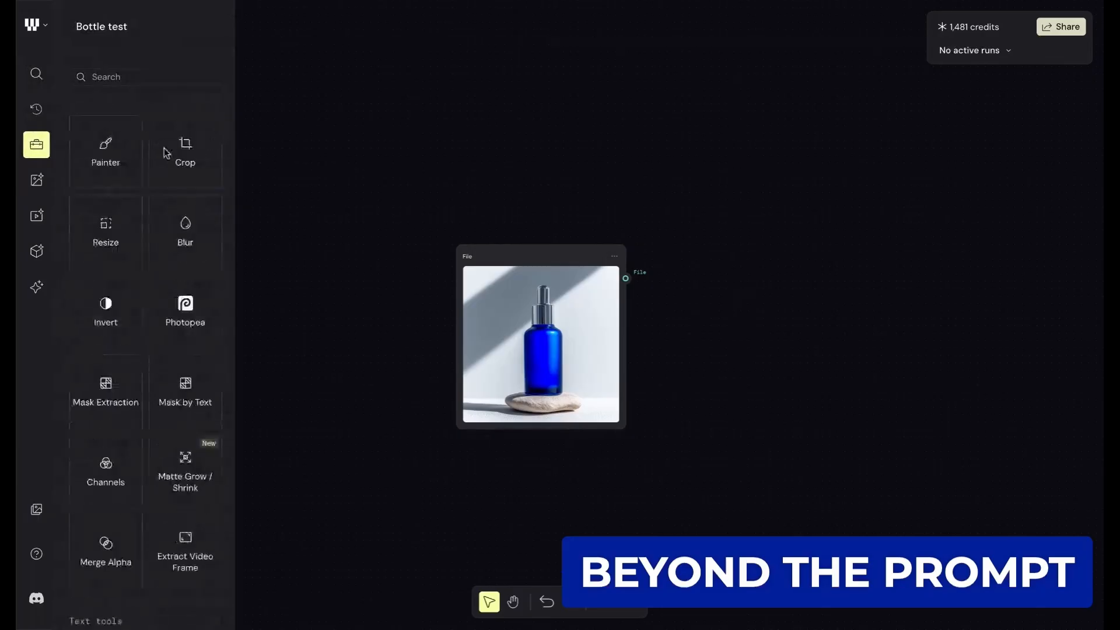
- Look through the toolbox's editing and text tools to see which nodes are available
{"action": "scroll", "coordinate": [154, 189], "scroll_direction": "down", "scroll_amount": 1}
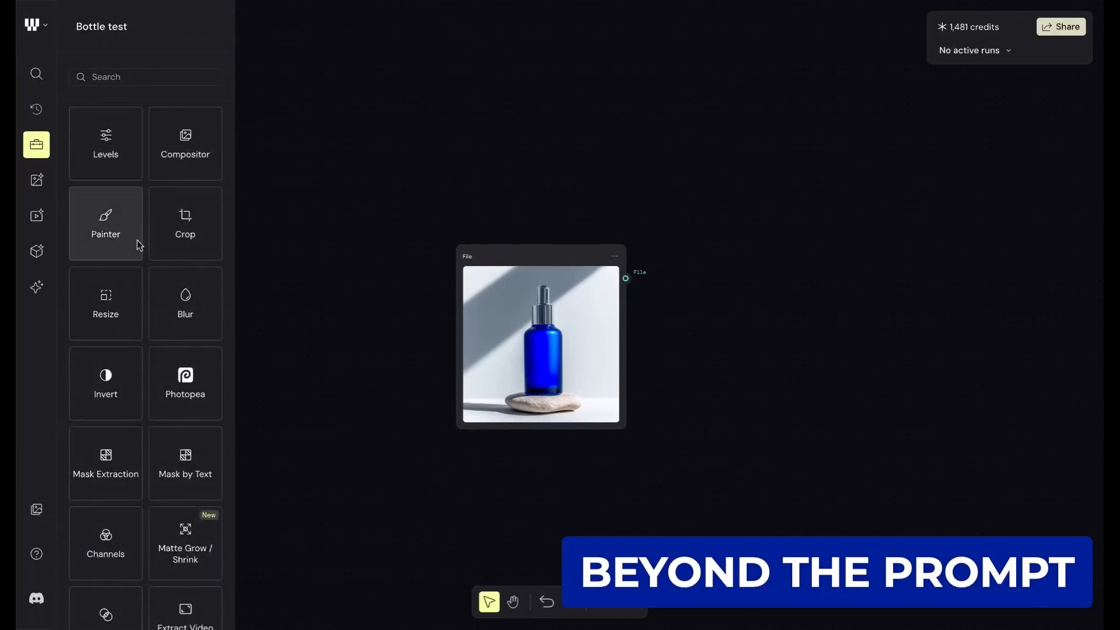
{"action": "scroll", "coordinate": [155, 291], "scroll_direction": "down", "scroll_amount": 1}
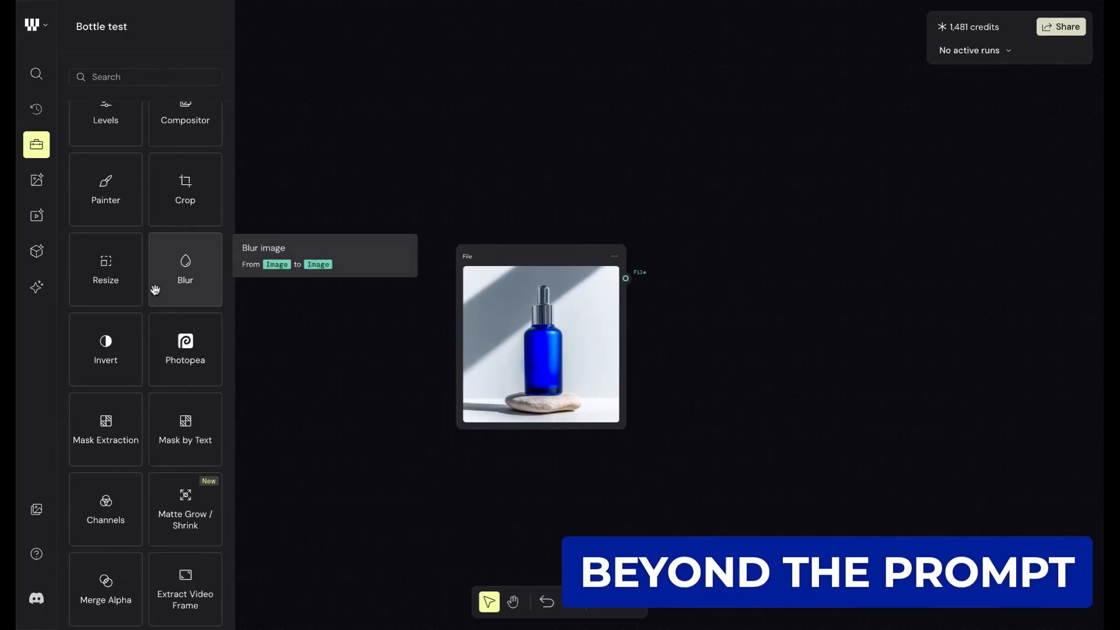
{"action": "scroll", "coordinate": [163, 266], "scroll_direction": "up", "scroll_amount": 1}
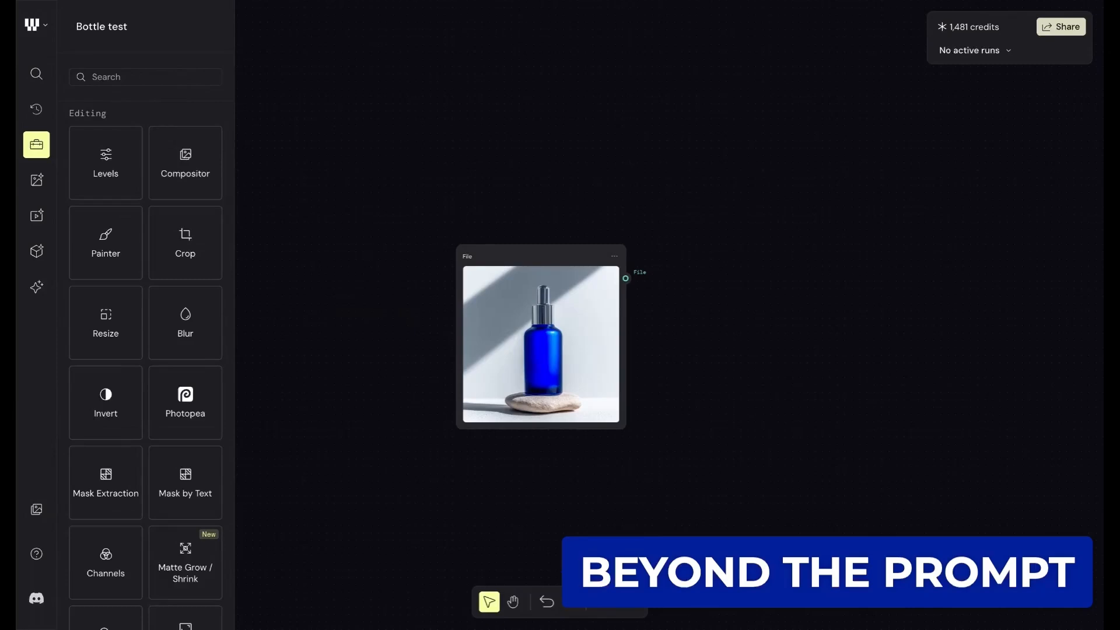
{"action": "scroll", "coordinate": [144, 111], "scroll_direction": "down", "scroll_amount": 1}
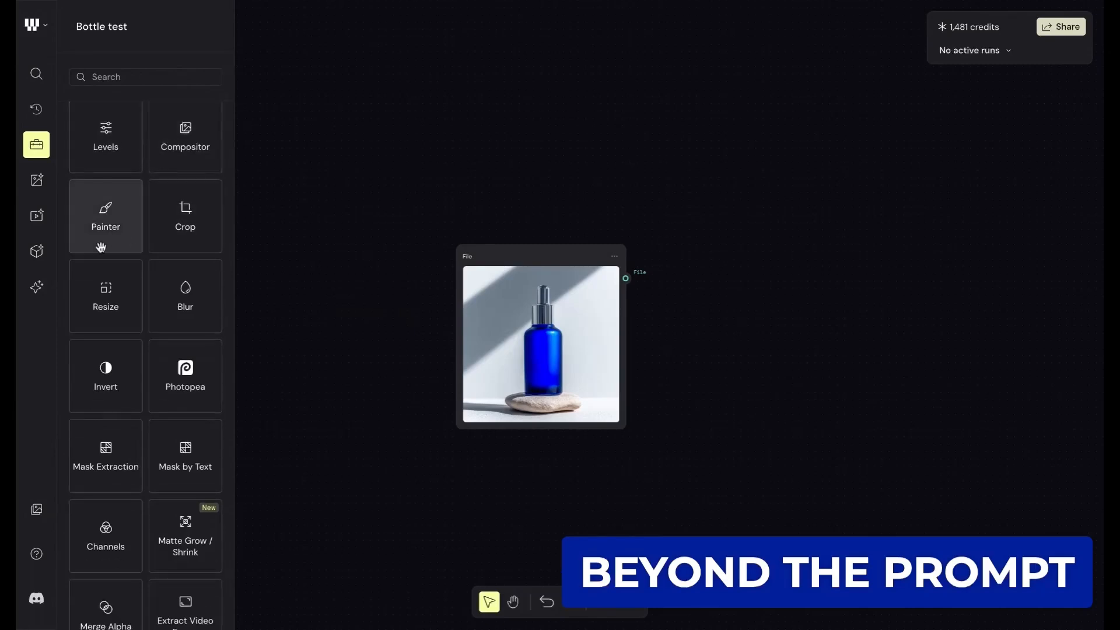
{"action": "scroll", "coordinate": [153, 261], "scroll_direction": "down", "scroll_amount": 1}
{"action": "scroll", "coordinate": [154, 259], "scroll_direction": "up", "scroll_amount": 1}
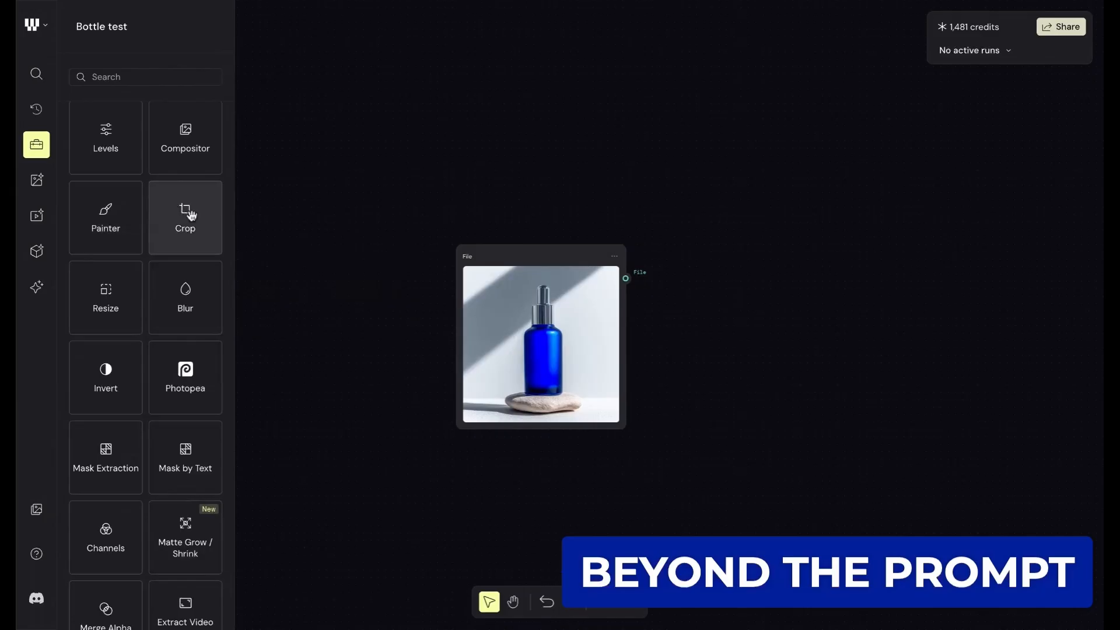
{"action": "scroll", "coordinate": [191, 213], "scroll_direction": "down", "scroll_amount": 2}
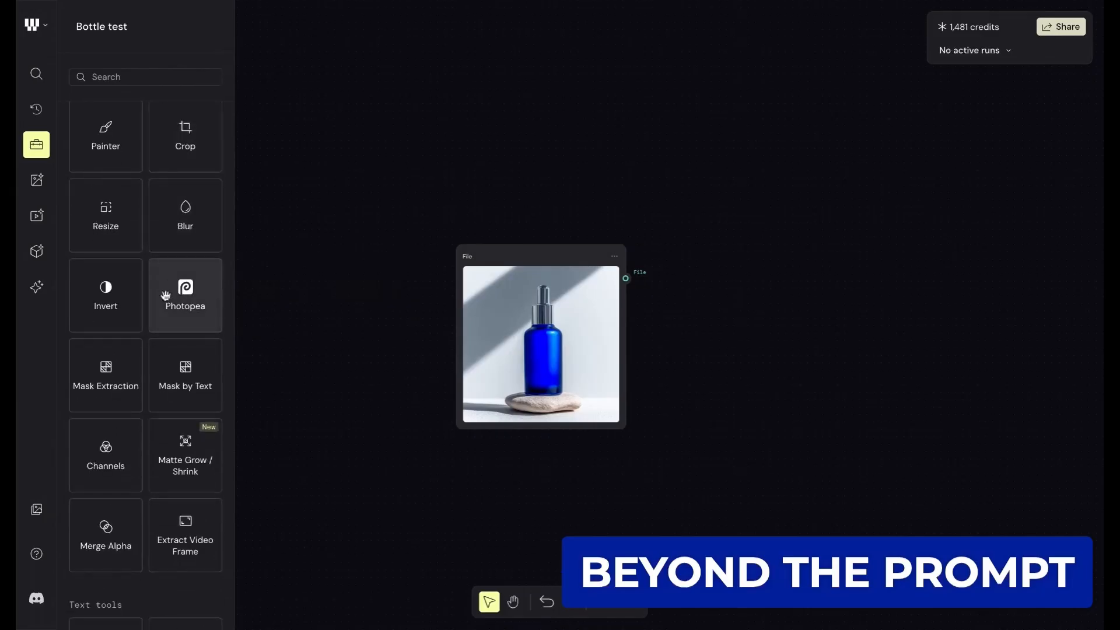
{"action": "scroll", "coordinate": [168, 301], "scroll_direction": "down", "scroll_amount": 2}
{"action": "scroll", "coordinate": [170, 300], "scroll_direction": "down", "scroll_amount": 1}
{"action": "scroll", "coordinate": [176, 408], "scroll_direction": "down", "scroll_amount": 3}
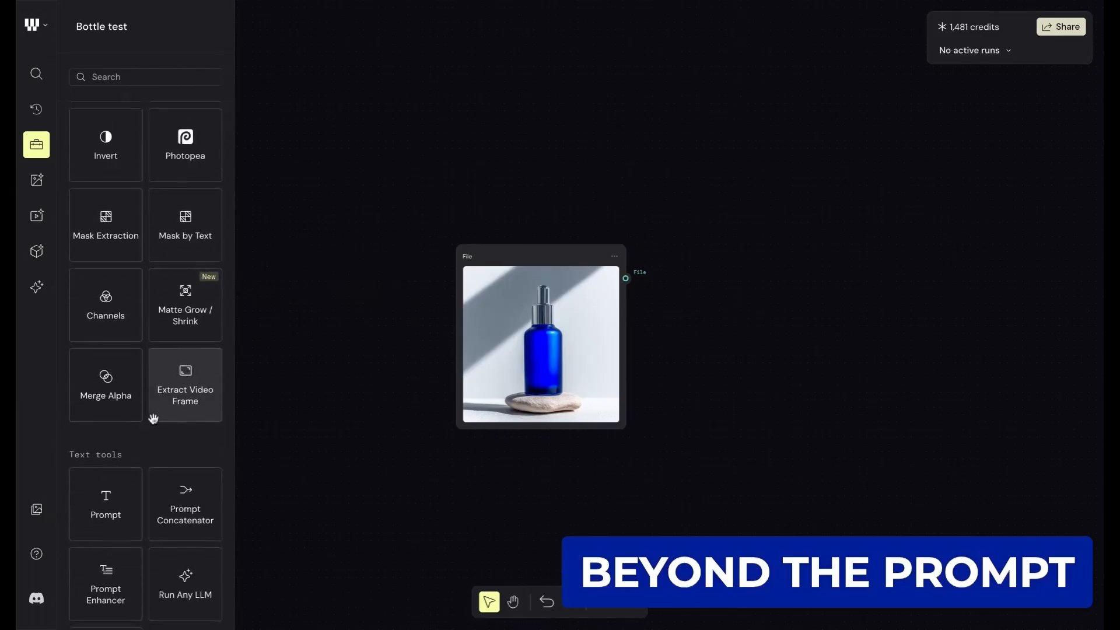
{"action": "scroll", "coordinate": [155, 348], "scroll_direction": "down", "scroll_amount": 4}
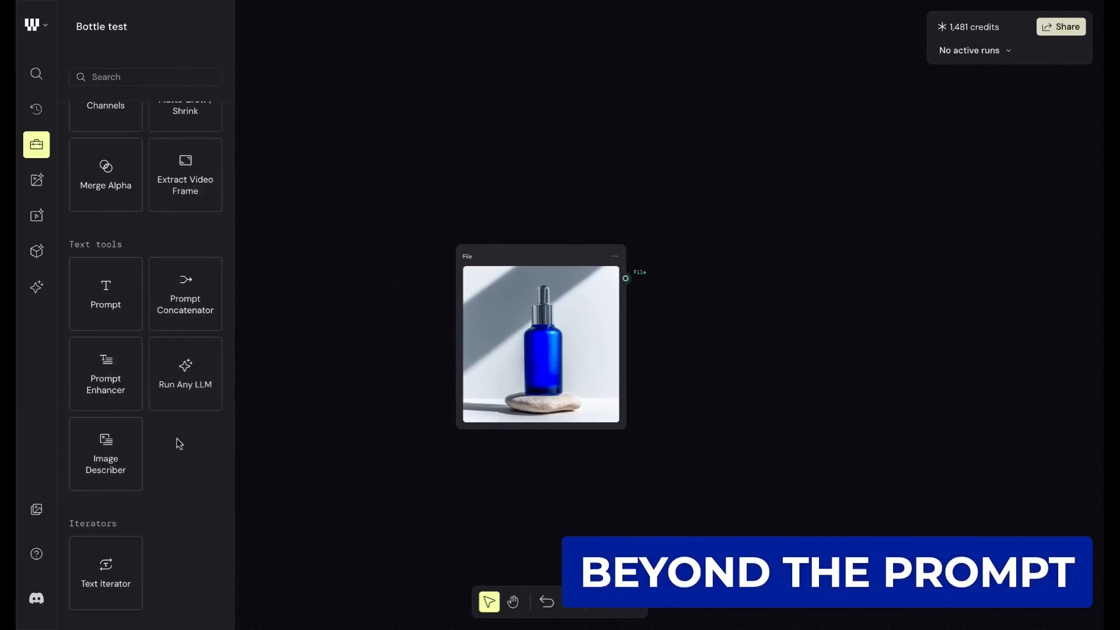
{"action": "scroll", "coordinate": [203, 196], "scroll_direction": "down", "scroll_amount": 1}
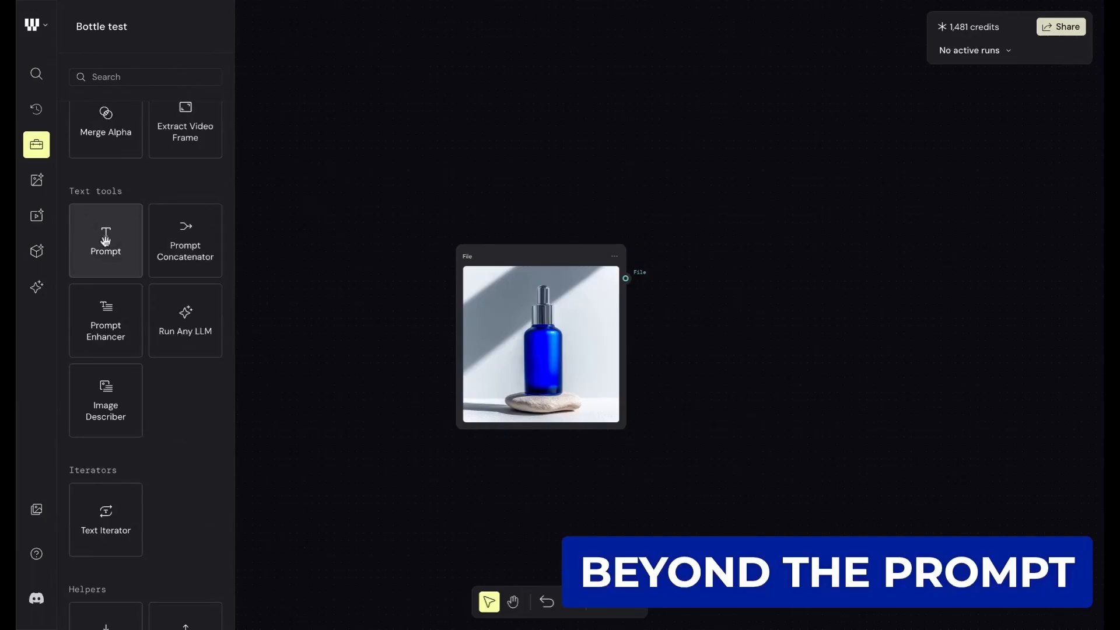
- Add a Prompt node to the canvas and align it directly above the bottle File node
{"action": "left_click", "coordinate": [106, 239]}
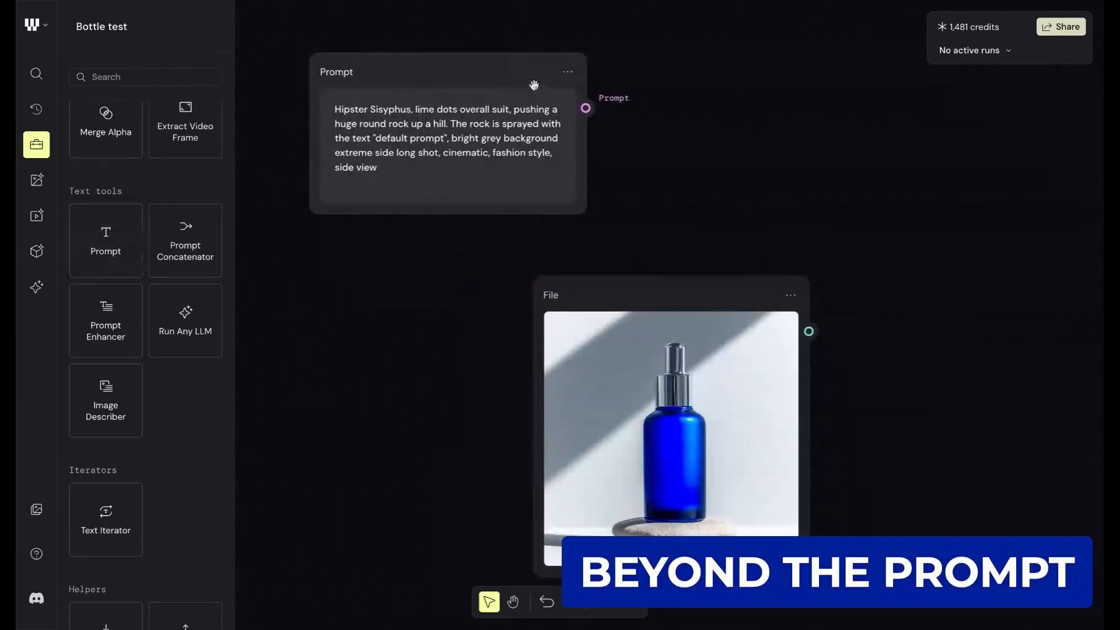
{"action": "left_click_drag", "start_coordinate": [393, 68], "coordinate": [377, 91]}
{"action": "left_click_drag", "start_coordinate": [670, 298], "coordinate": [843, 214]}
{"action": "left_click_drag", "start_coordinate": [549, 126], "coordinate": [411, 303]}
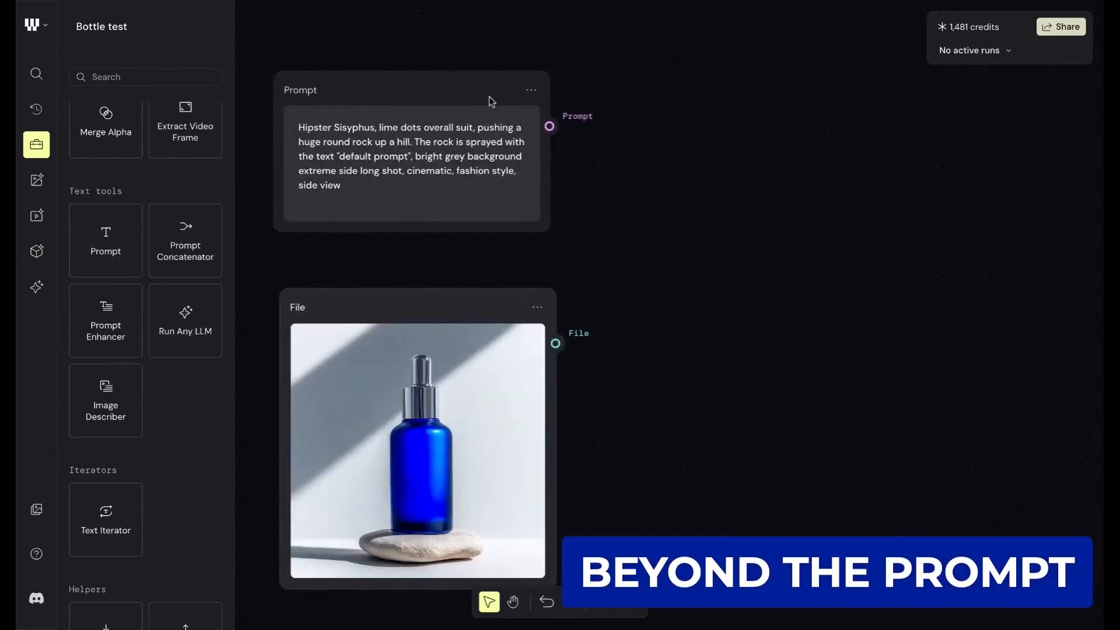
{"action": "left_click_drag", "start_coordinate": [420, 90], "coordinate": [426, 90]}
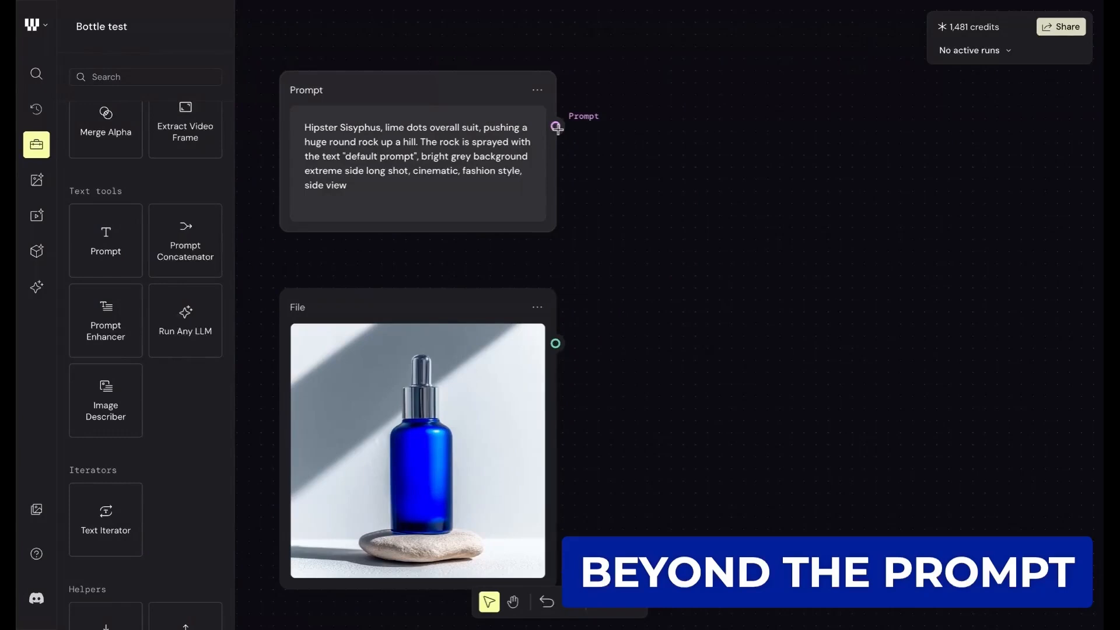
- Examine the list of models and tools that can connect to the Prompt node's output, leaving it unconnected
{"action": "left_click_drag", "start_coordinate": [558, 127], "coordinate": [726, 91]}
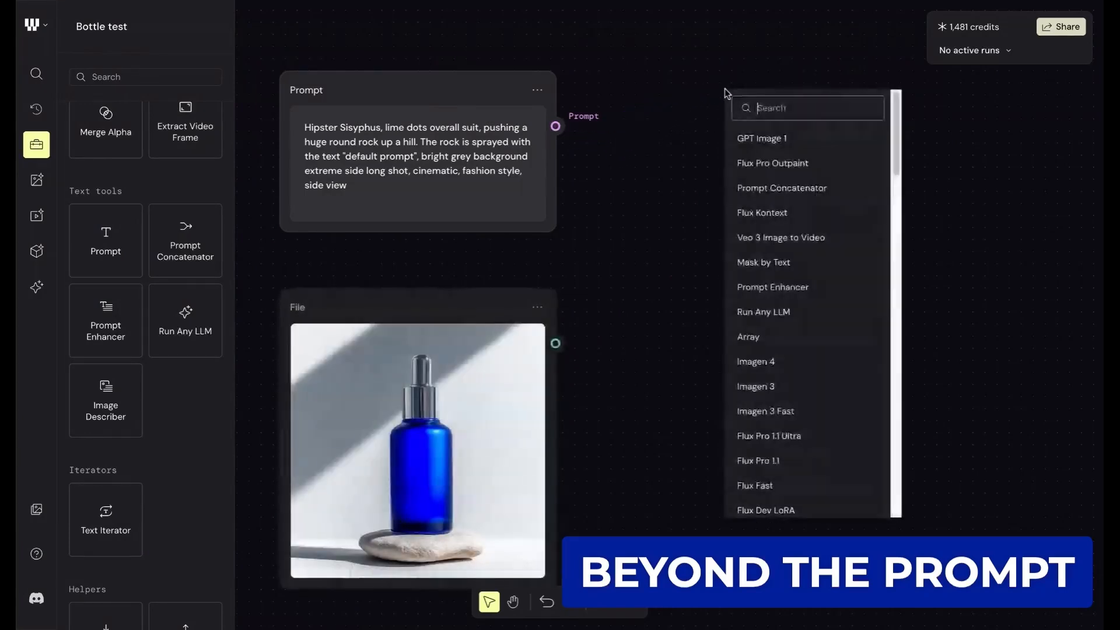
{"action": "scroll", "coordinate": [802, 461], "scroll_direction": "down", "scroll_amount": 15}
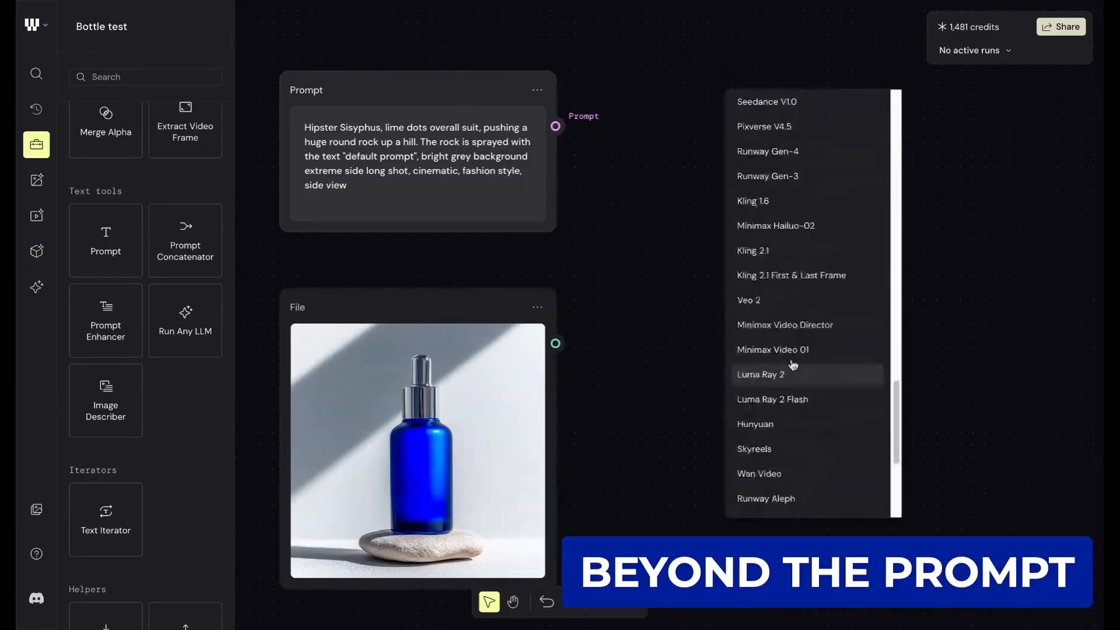
{"action": "scroll", "coordinate": [811, 349], "scroll_direction": "up", "scroll_amount": 15}
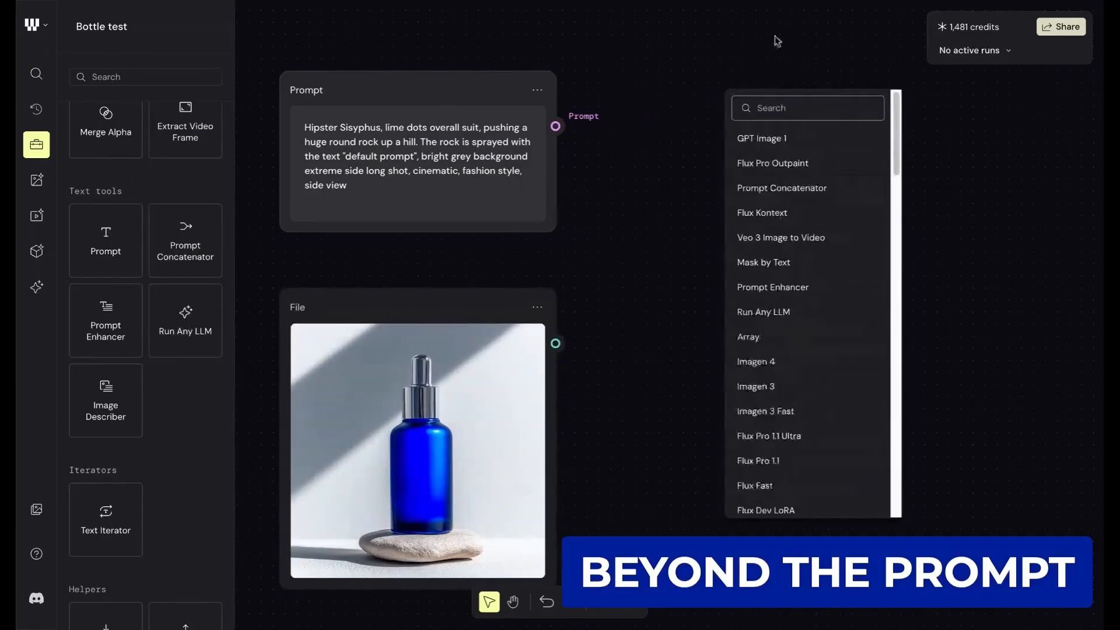
{"action": "left_click", "coordinate": [640, 137]}
- Look through the helpers, datatypes and text-to-image models, checking the descriptions of Mystic and Imagen 3 Fast
{"action": "scroll", "coordinate": [193, 255], "scroll_direction": "down", "scroll_amount": 10}
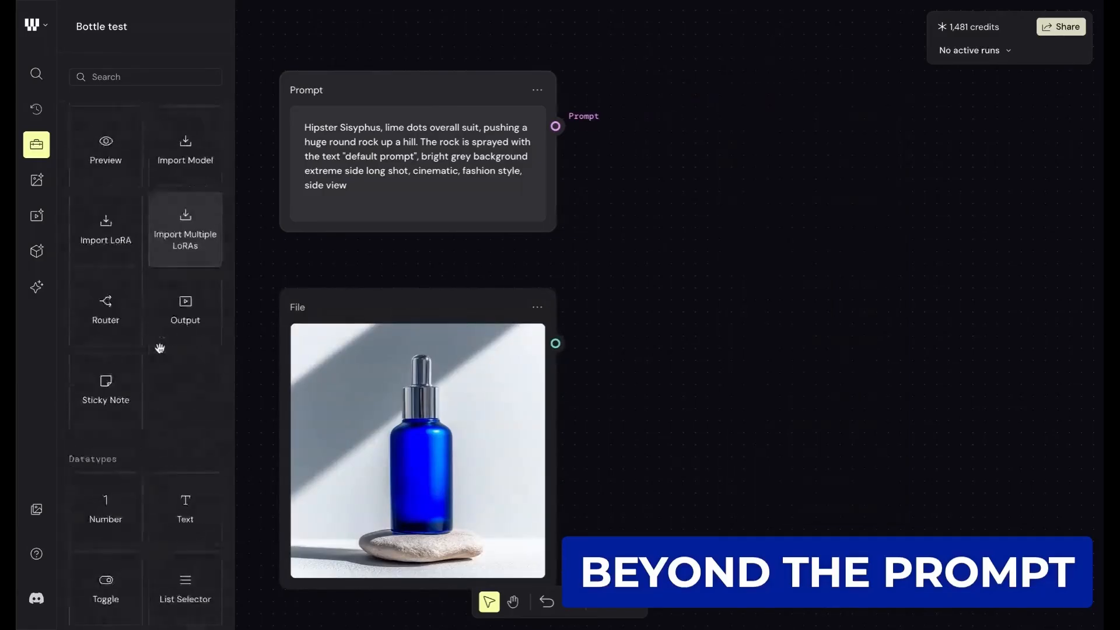
{"action": "scroll", "coordinate": [145, 350], "scroll_direction": "down", "scroll_amount": 2}
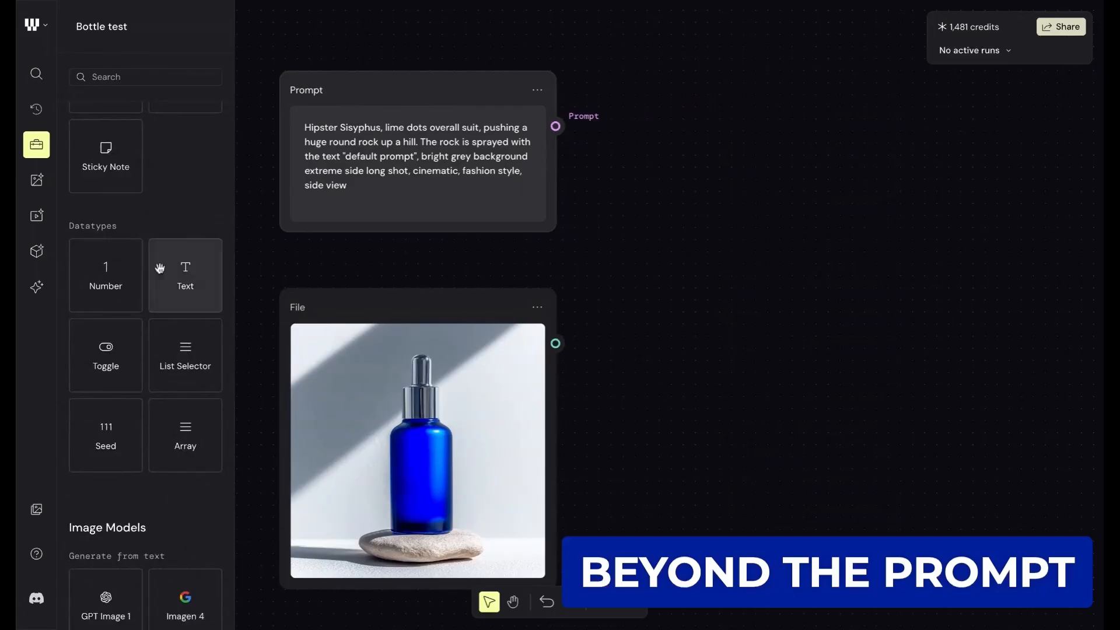
{"action": "scroll", "coordinate": [141, 326], "scroll_direction": "down", "scroll_amount": 4}
{"action": "scroll", "coordinate": [134, 327], "scroll_direction": "down", "scroll_amount": 3}
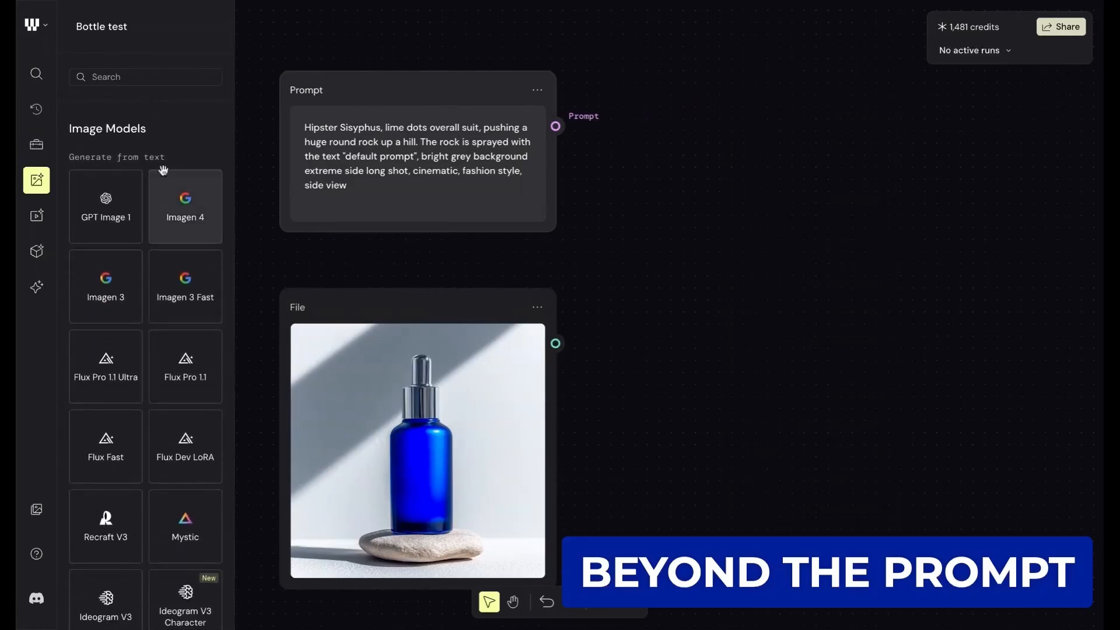
{"action": "scroll", "coordinate": [134, 163], "scroll_direction": "down", "scroll_amount": 1}
{"action": "scroll", "coordinate": [152, 137], "scroll_direction": "up", "scroll_amount": 1}
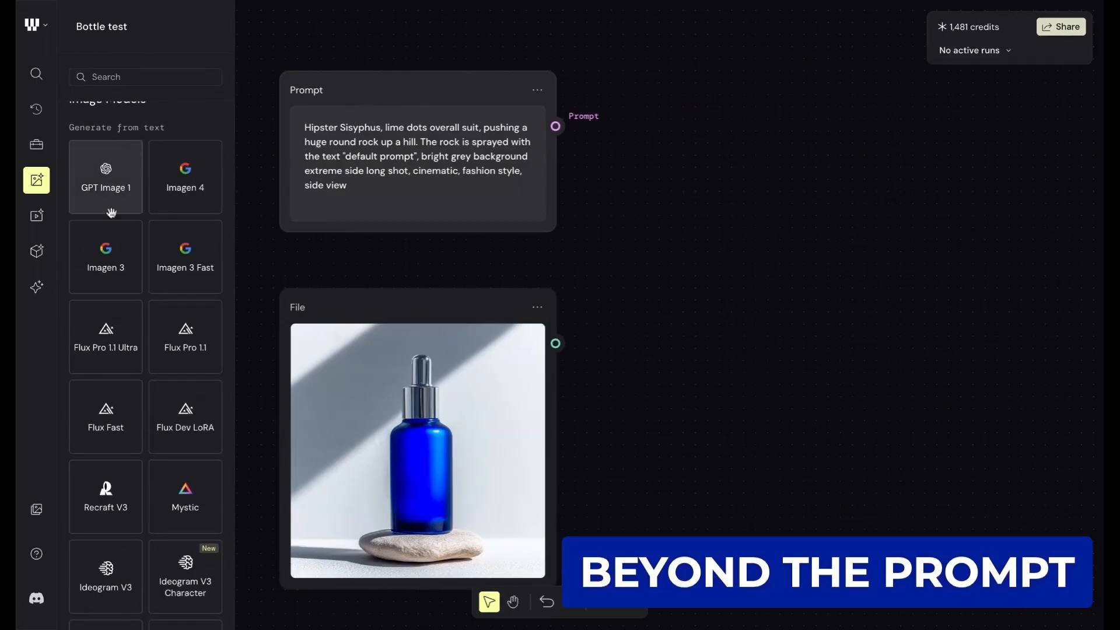
{"action": "scroll", "coordinate": [166, 374], "scroll_direction": "down", "scroll_amount": 4}
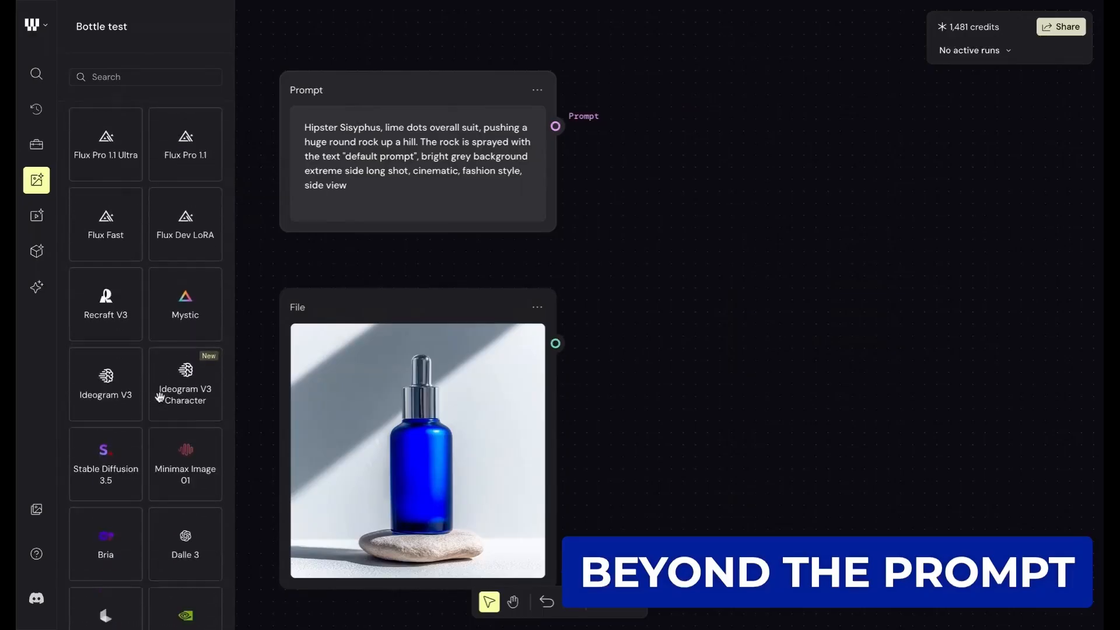
{"action": "scroll", "coordinate": [178, 269], "scroll_direction": "up", "scroll_amount": 5}
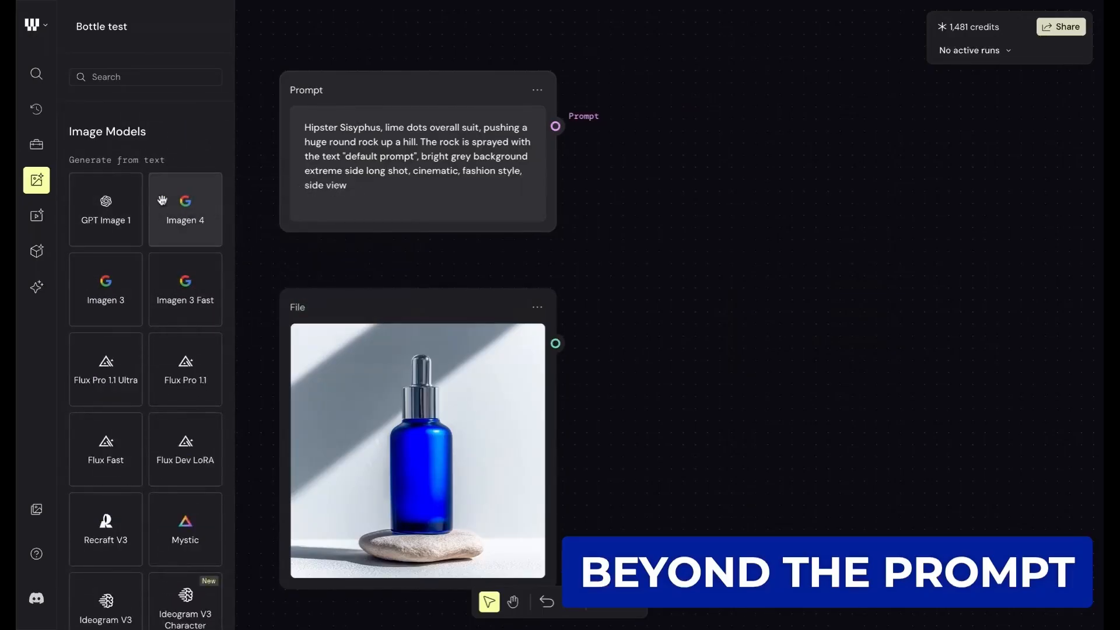
{"action": "scroll", "coordinate": [170, 214], "scroll_direction": "down", "scroll_amount": 1}
{"action": "scroll", "coordinate": [147, 212], "scroll_direction": "down", "scroll_amount": 5}
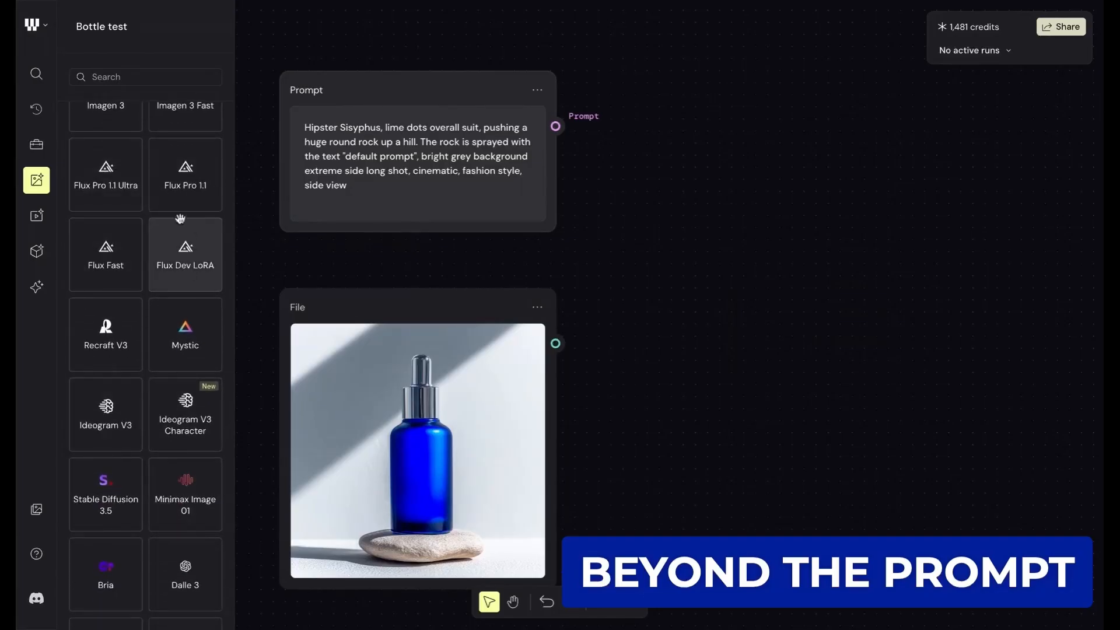
{"action": "mouse_move", "coordinate": [161, 337]}
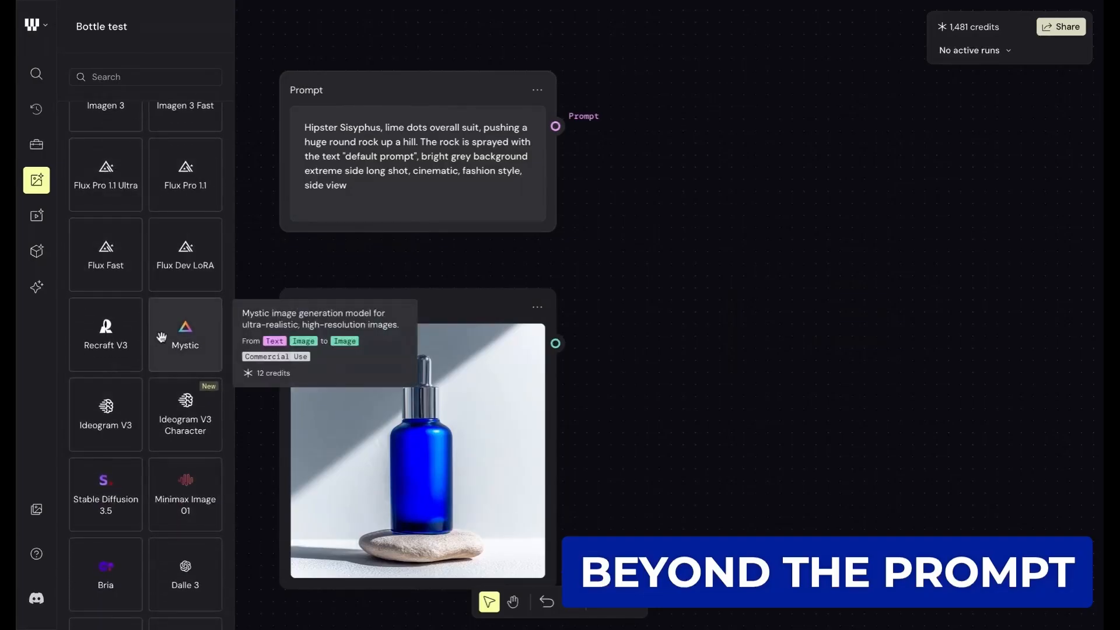
{"action": "mouse_move", "coordinate": [163, 264]}
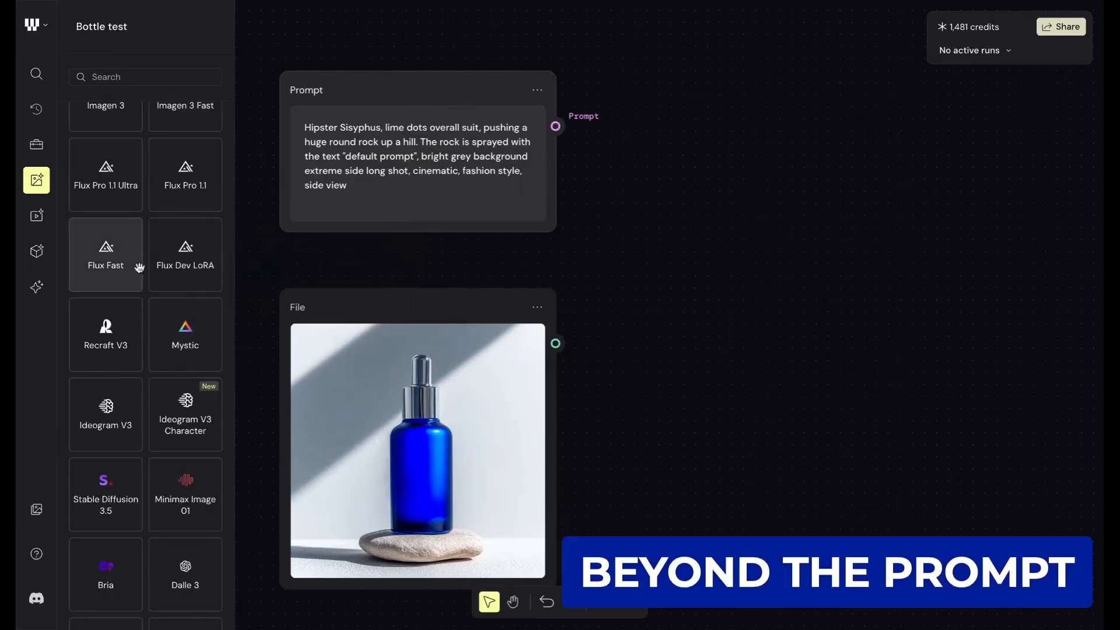
{"action": "scroll", "coordinate": [140, 252], "scroll_direction": "up", "scroll_amount": 1}
{"action": "scroll", "coordinate": [141, 253], "scroll_direction": "up", "scroll_amount": 3}
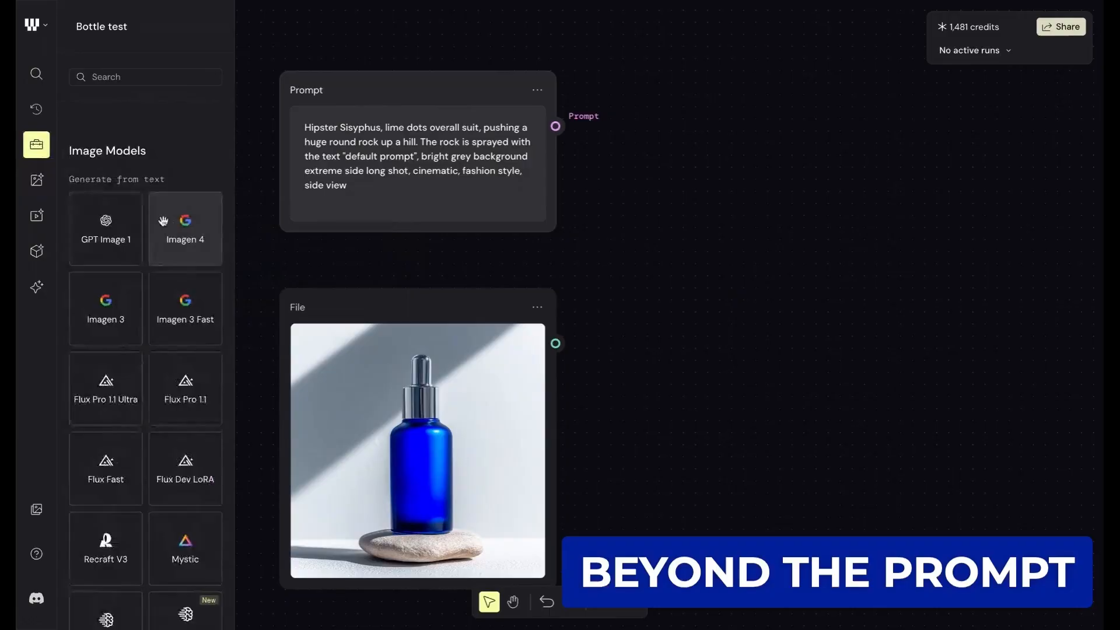
{"action": "mouse_move", "coordinate": [149, 215]}
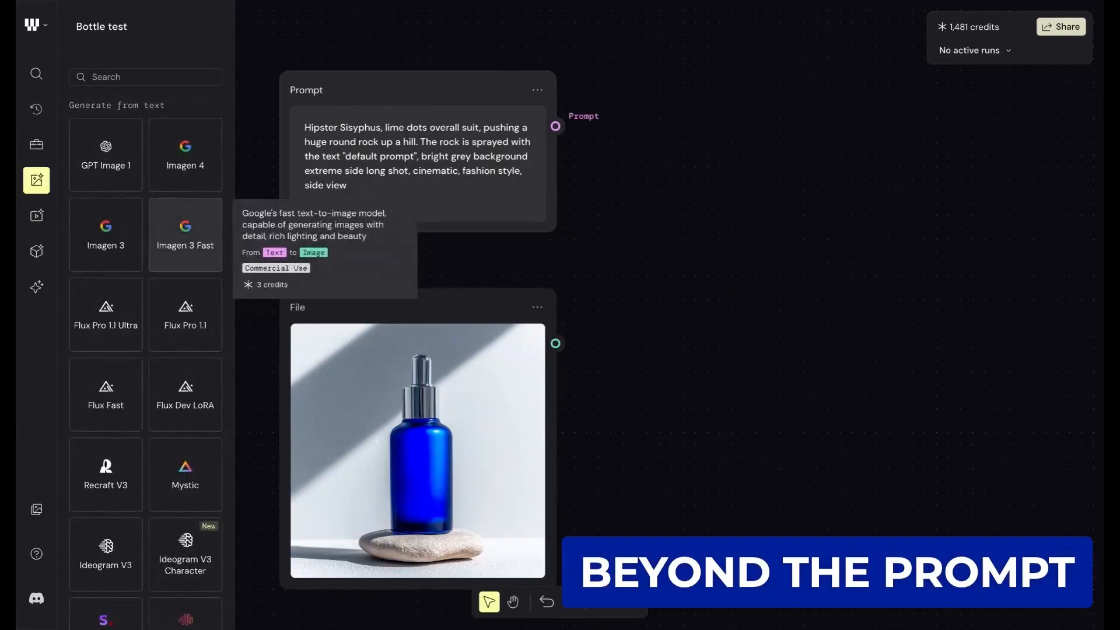
- Add an Imagen 4 model node and place it to the right of the Prompt and File nodes
{"action": "left_click", "coordinate": [185, 164]}
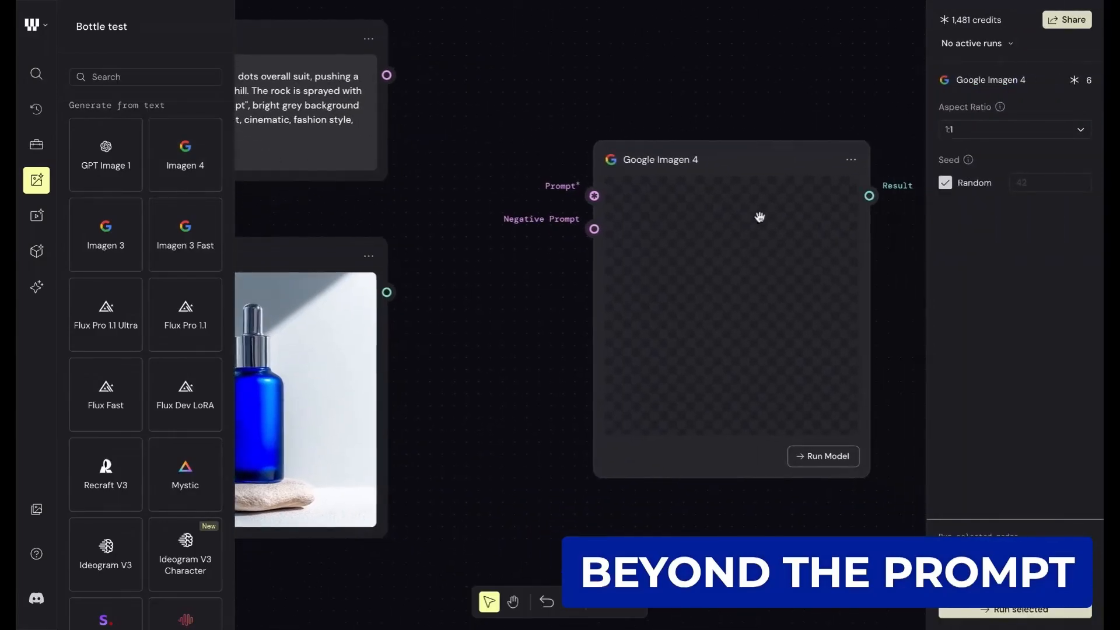
{"action": "left_click_drag", "start_coordinate": [681, 177], "coordinate": [694, 166]}
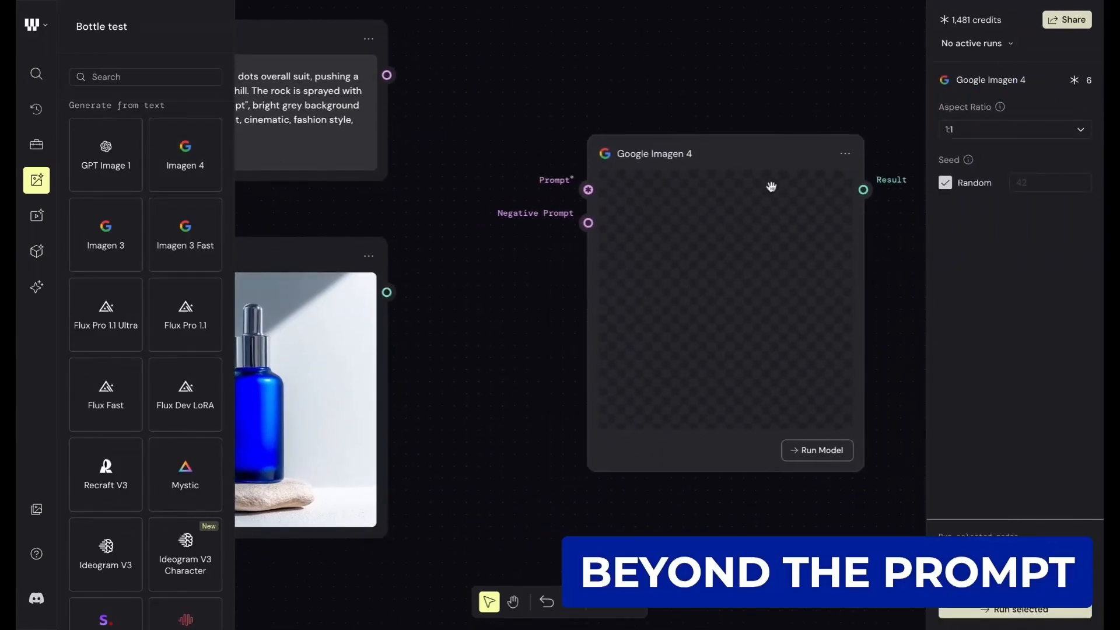
{"action": "left_click_drag", "start_coordinate": [686, 153], "coordinate": [691, 141]}
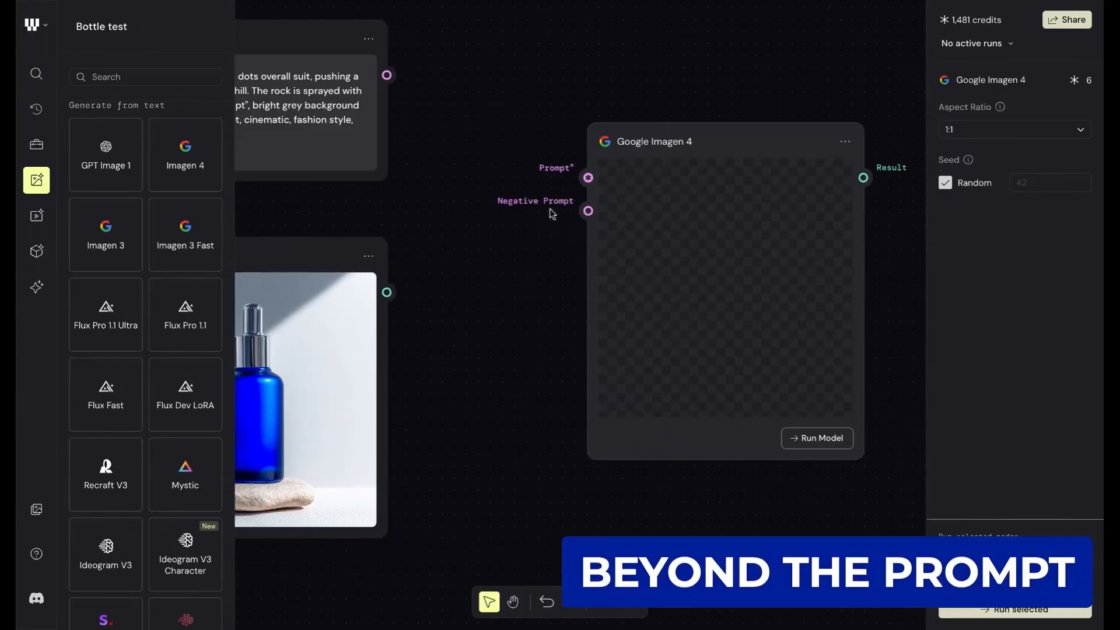
- Replace the Prompt node's text with "a product shot of a pair of sneakers against a white background"
{"action": "scroll", "coordinate": [550, 208], "scroll_direction": "down", "scroll_amount": 3}
{"action": "scroll", "coordinate": [549, 208], "scroll_direction": "up", "scroll_amount": 2}
{"action": "scroll", "coordinate": [550, 213], "scroll_direction": "down", "scroll_amount": 3}
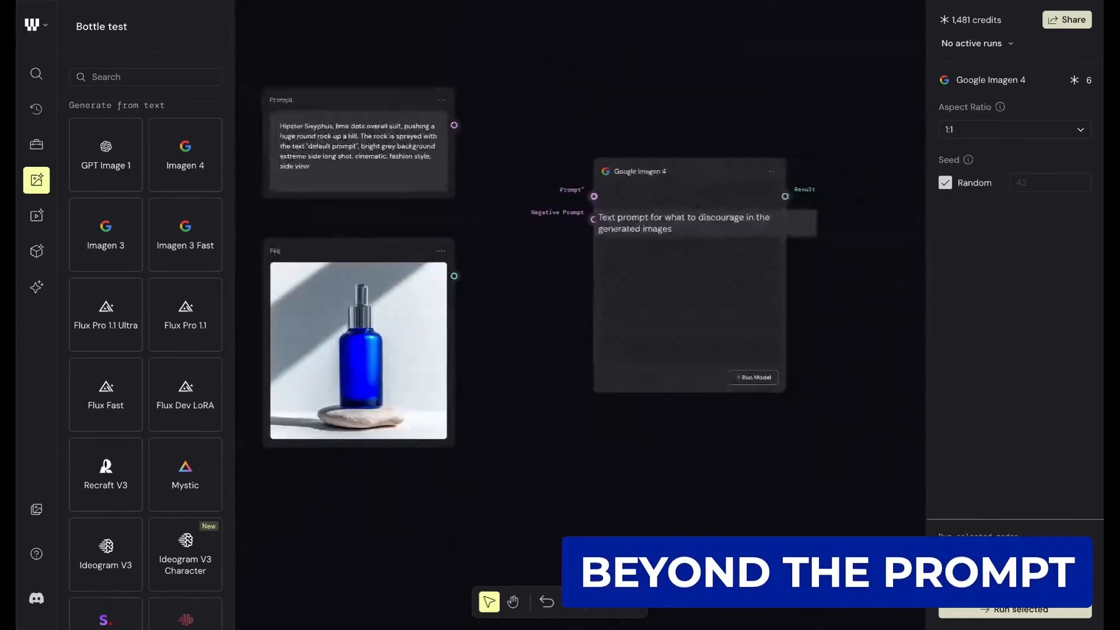
{"action": "scroll", "coordinate": [519, 184], "scroll_direction": "left", "scroll_amount": 1}
{"action": "left_click_drag", "start_coordinate": [386, 83], "coordinate": [382, 82]}
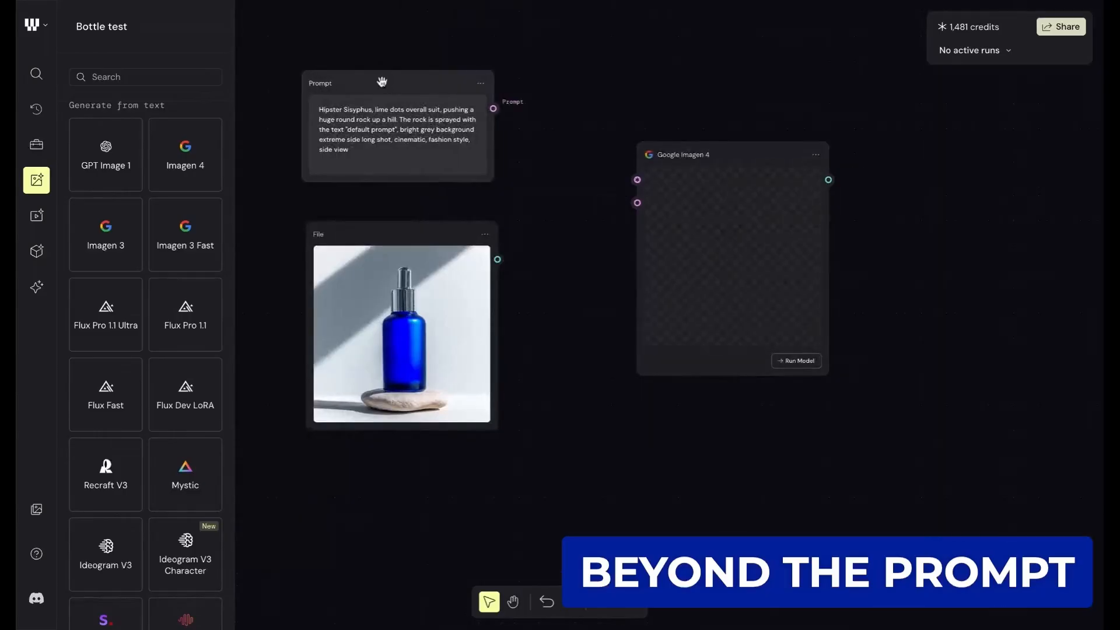
{"action": "left_click_drag", "start_coordinate": [362, 159], "coordinate": [310, 109]}
{"action": "key", "text": "BackSpace"}
{"action": "type", "text": "a product"}
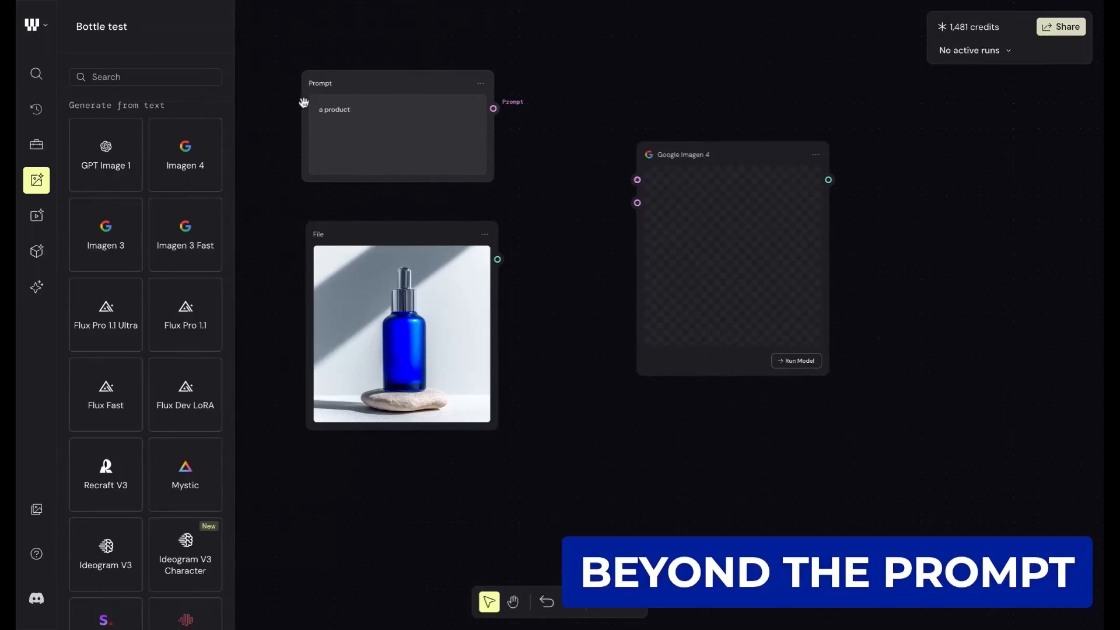
{"action": "scroll", "coordinate": [304, 102], "scroll_direction": "up", "scroll_amount": 5}
{"action": "type", "text": "product shot of a "}
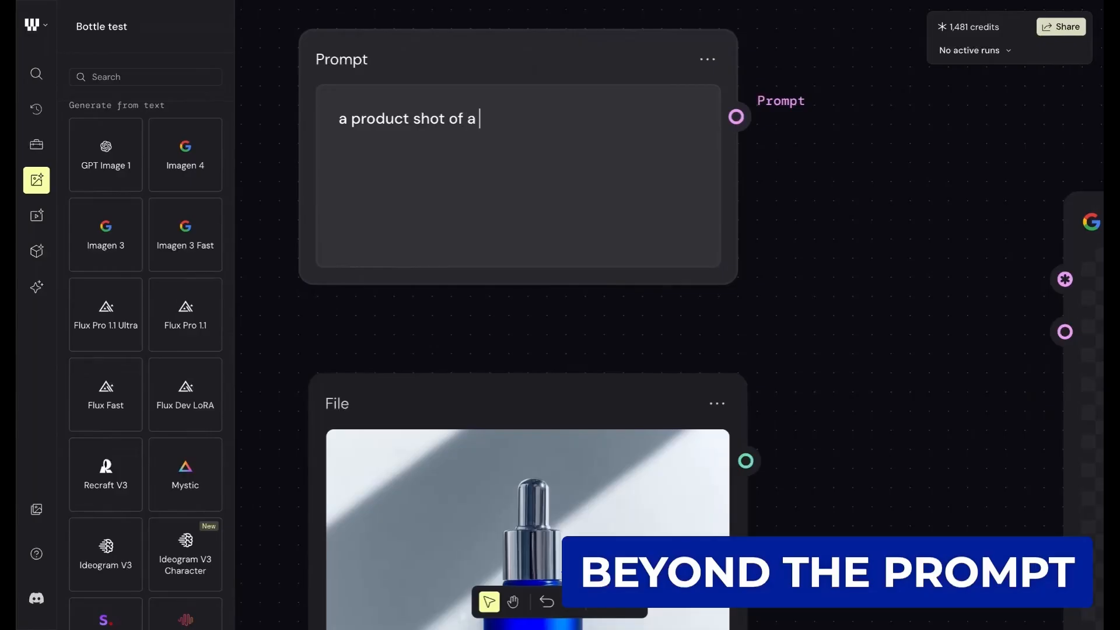
{"action": "type", "text": "pair of snekk"}
{"action": "key", "text": "BackSpace"}
{"action": "type", "text": "akers agai"}
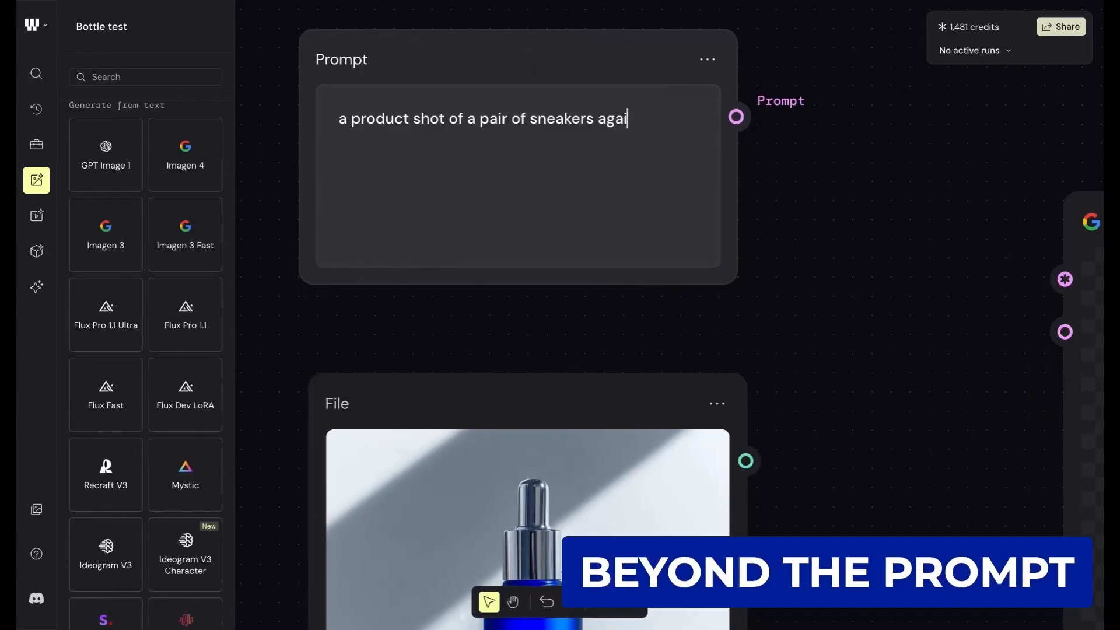
{"action": "type", "text": "nst a white backgron"}
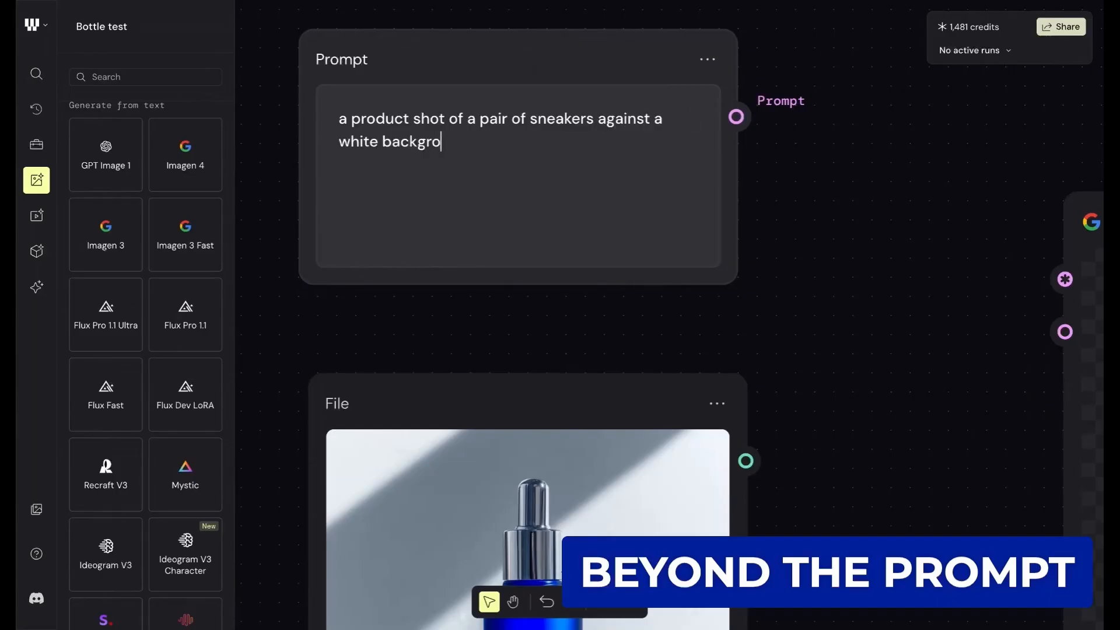
{"action": "key", "text": "BackSpace"}
{"action": "type", "text": "ud"}
{"action": "key", "text": "BackSpace"}
{"action": "type", "text": "nd"}
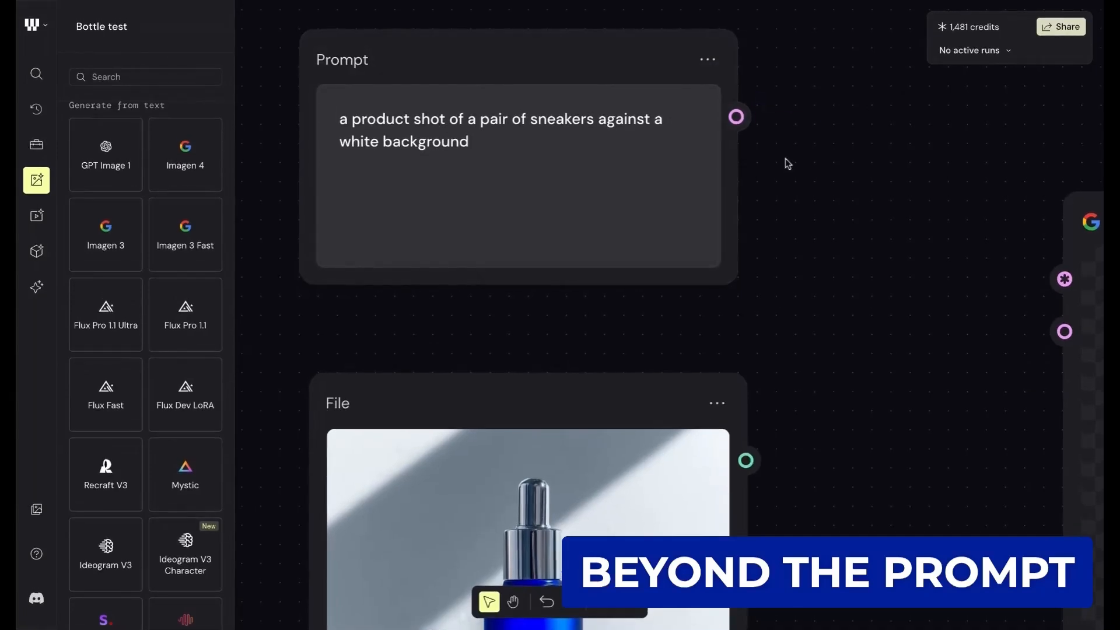
- Connect the Prompt node's output to the Prompt input of the Google Imagen 4 node
{"action": "scroll", "coordinate": [785, 159], "scroll_direction": "down", "scroll_amount": 4}
{"action": "scroll", "coordinate": [785, 159], "scroll_direction": "right", "scroll_amount": 2}
{"action": "scroll", "coordinate": [729, 167], "scroll_direction": "down", "scroll_amount": 1}
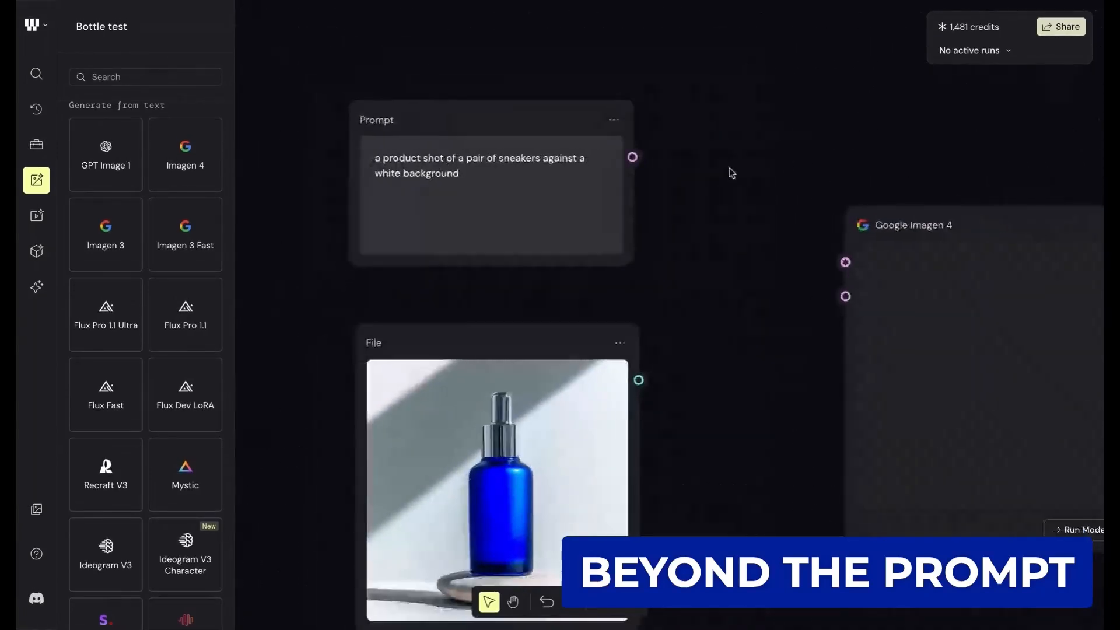
{"action": "scroll", "coordinate": [712, 170], "scroll_direction": "down", "scroll_amount": 2}
{"action": "scroll", "coordinate": [712, 169], "scroll_direction": "right", "scroll_amount": 1}
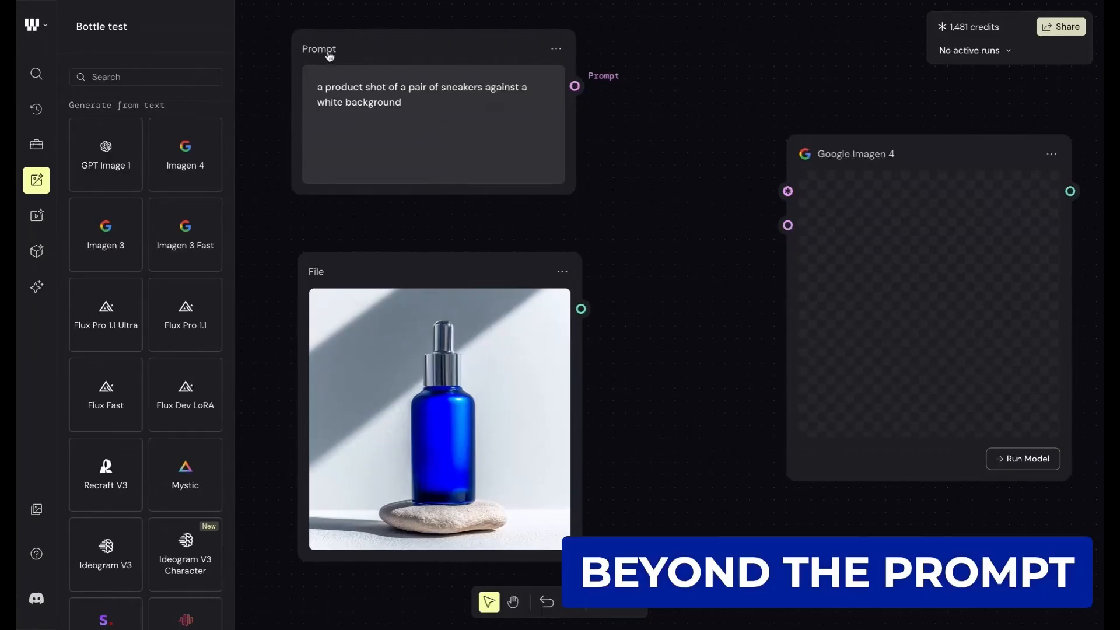
{"action": "left_click_drag", "start_coordinate": [575, 86], "coordinate": [780, 196]}
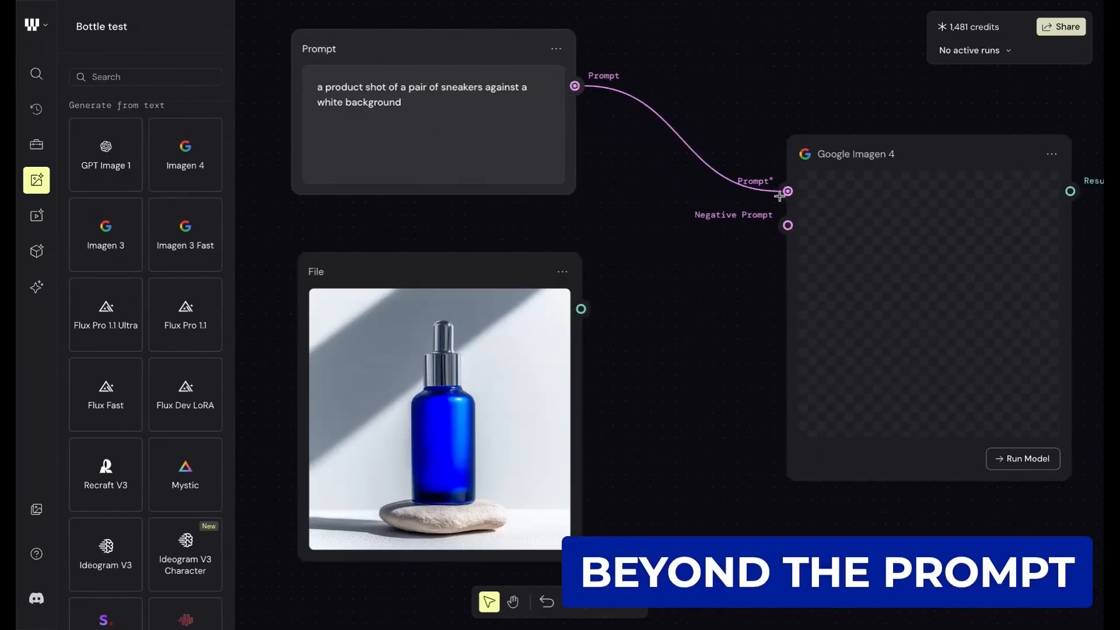
- Examine the Google Imagen 4 node's options and its aspect ratio and seed settings without changing them
{"action": "scroll", "coordinate": [832, 357], "scroll_direction": "right", "scroll_amount": 2}
{"action": "scroll", "coordinate": [833, 358], "scroll_direction": "down", "scroll_amount": 1}
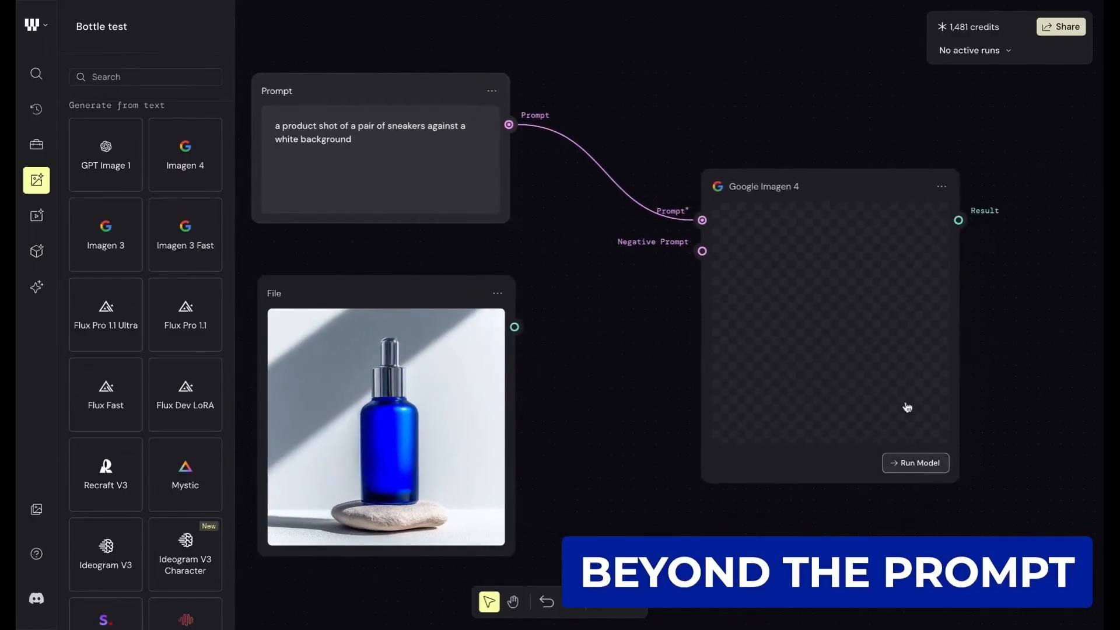
{"action": "left_click", "coordinate": [942, 186]}
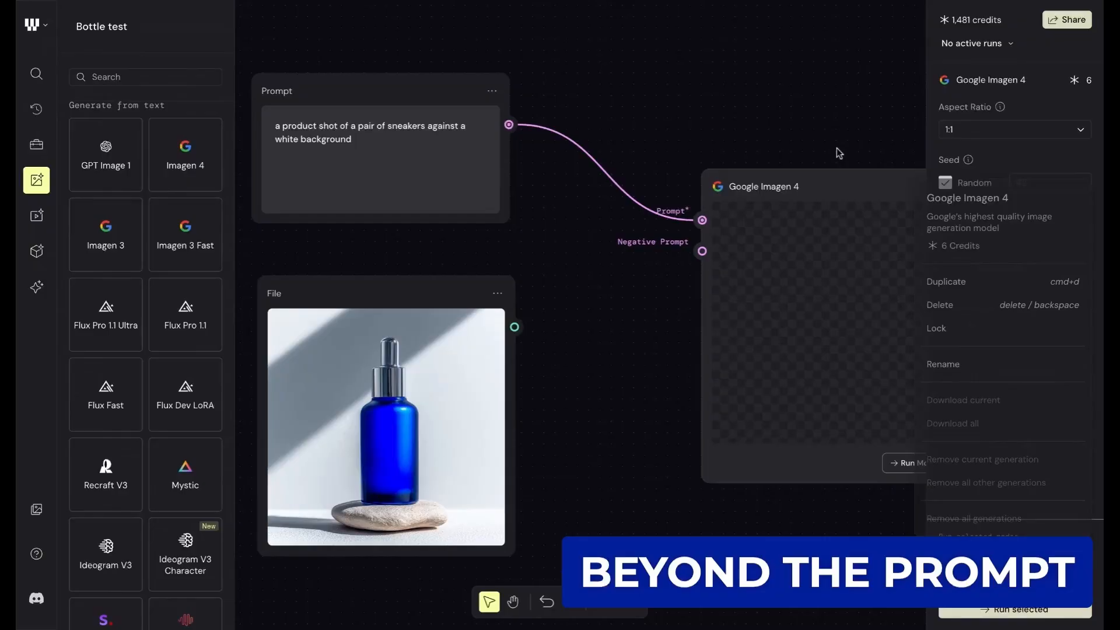
{"action": "left_click", "coordinate": [1003, 129]}
{"action": "left_click", "coordinate": [898, 100]}
{"action": "left_click", "coordinate": [946, 188]}
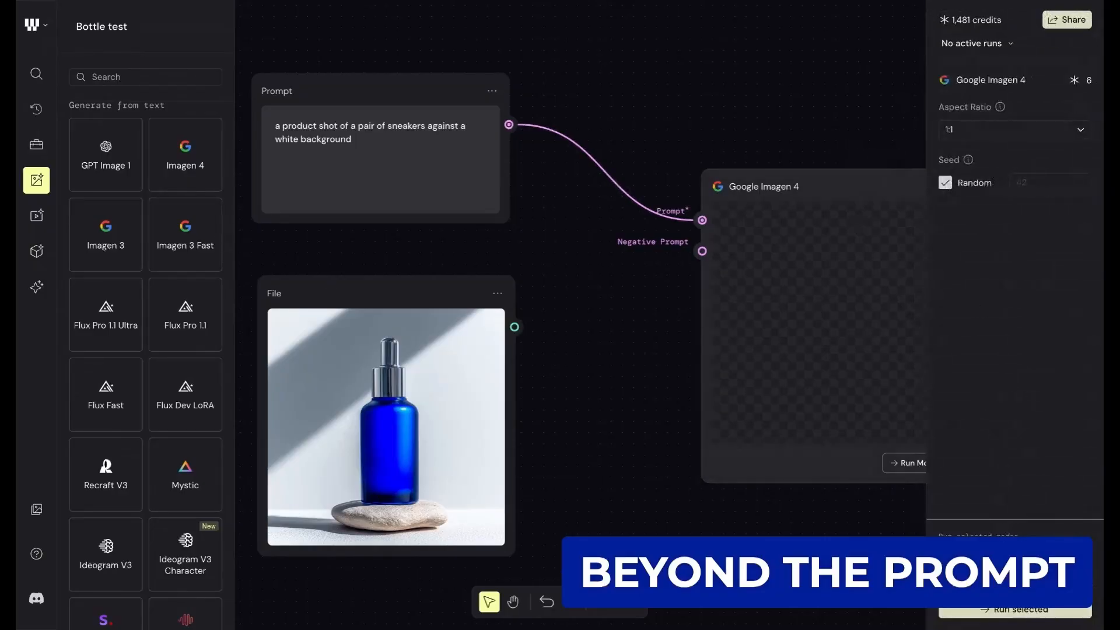
{"action": "scroll", "coordinate": [820, 524], "scroll_direction": "right", "scroll_amount": 5}
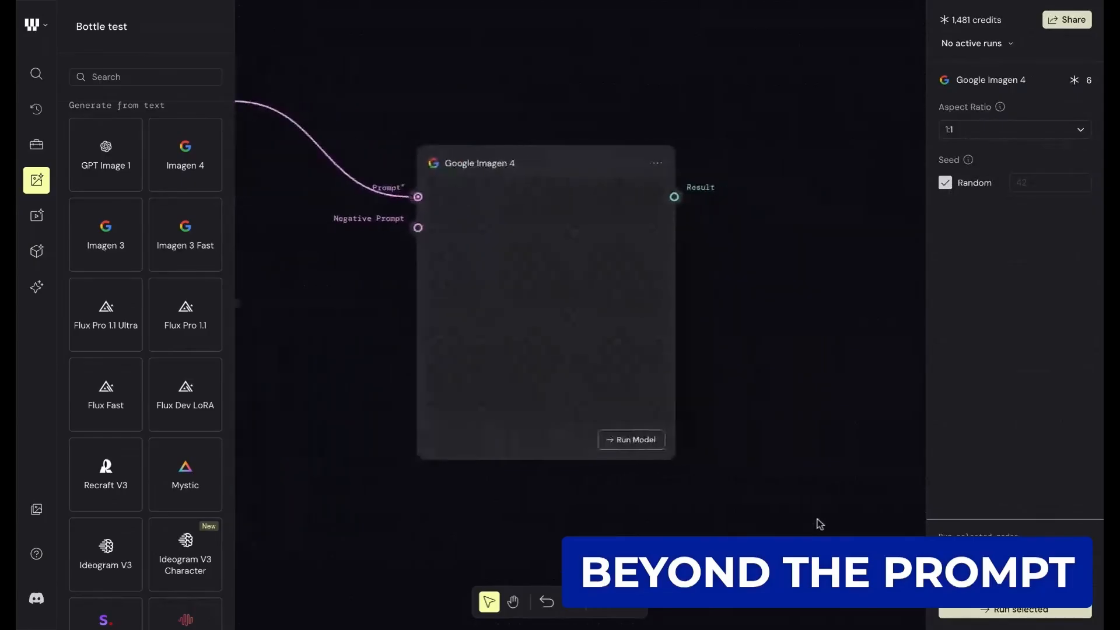
{"action": "scroll", "coordinate": [820, 523], "scroll_direction": "left", "scroll_amount": 2}
{"action": "scroll", "coordinate": [821, 524], "scroll_direction": "down", "scroll_amount": 1}
{"action": "scroll", "coordinate": [820, 524], "scroll_direction": "left", "scroll_amount": 2}
{"action": "scroll", "coordinate": [820, 524], "scroll_direction": "down", "scroll_amount": 2}
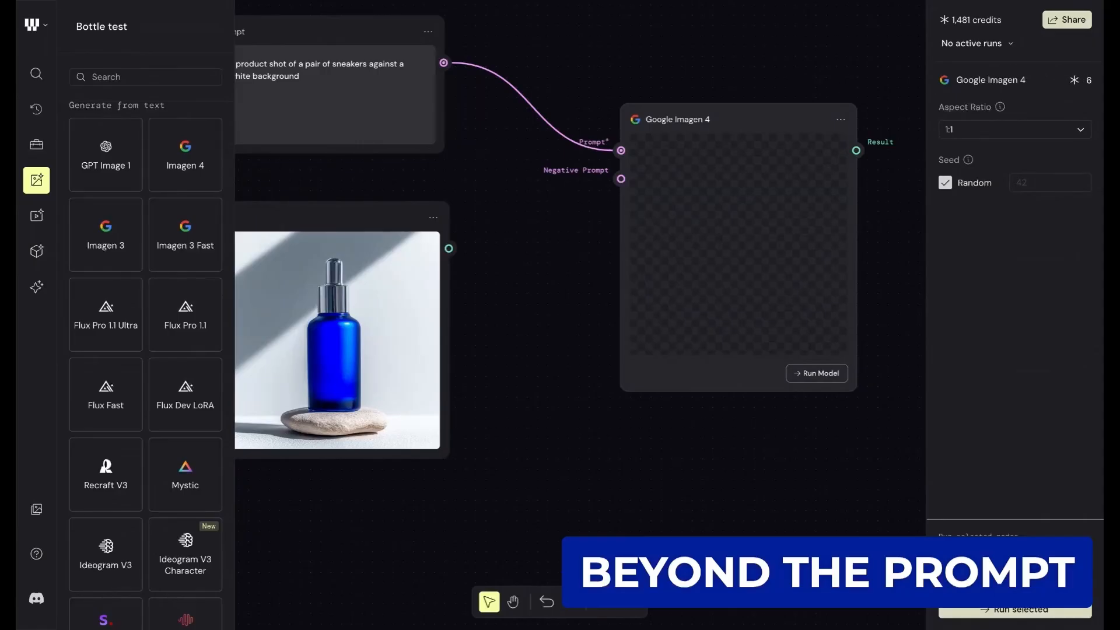
- Run the Google Imagen 4 model to generate an image from the connected prompt
{"action": "scroll", "coordinate": [757, 60], "scroll_direction": "down", "scroll_amount": 2}
{"action": "scroll", "coordinate": [757, 59], "scroll_direction": "up", "scroll_amount": 1}
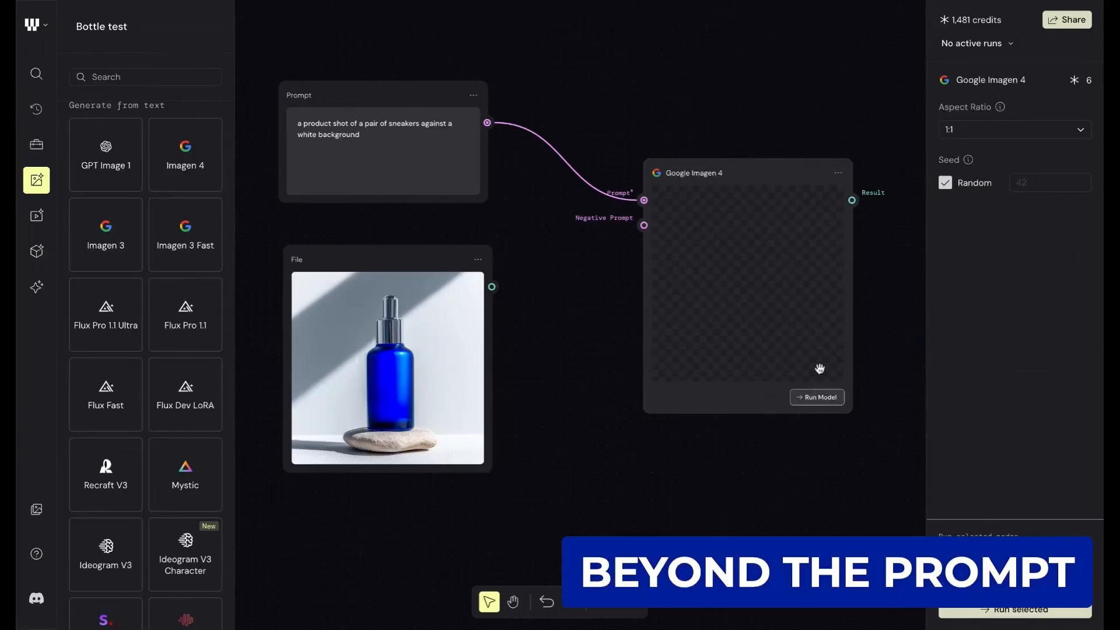
{"action": "scroll", "coordinate": [826, 357], "scroll_direction": "up", "scroll_amount": 1}
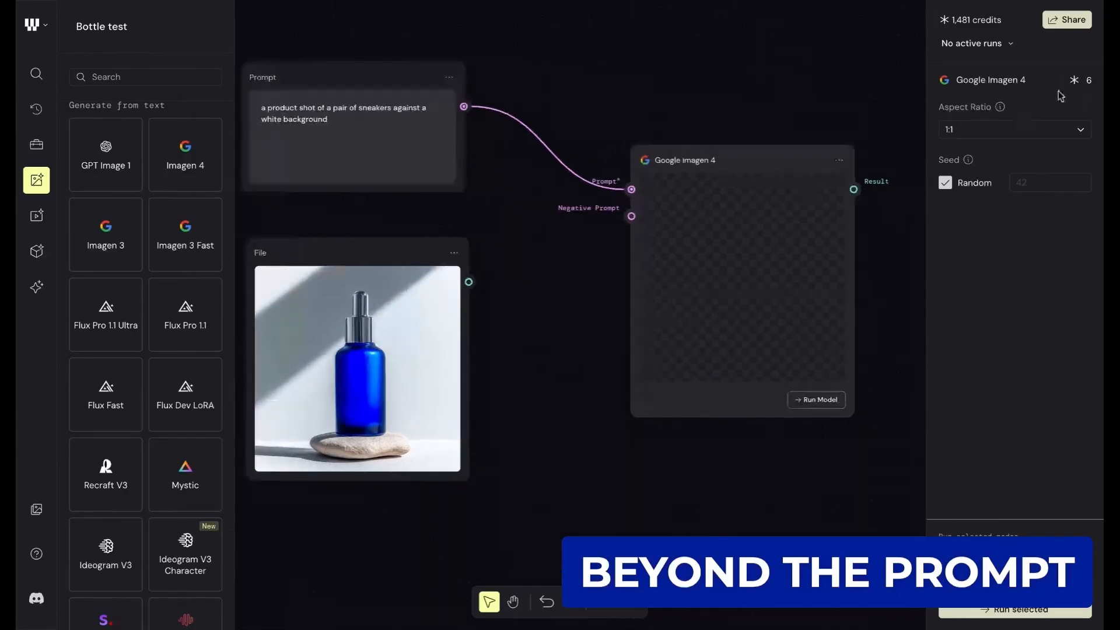
{"action": "left_click", "coordinate": [812, 402]}
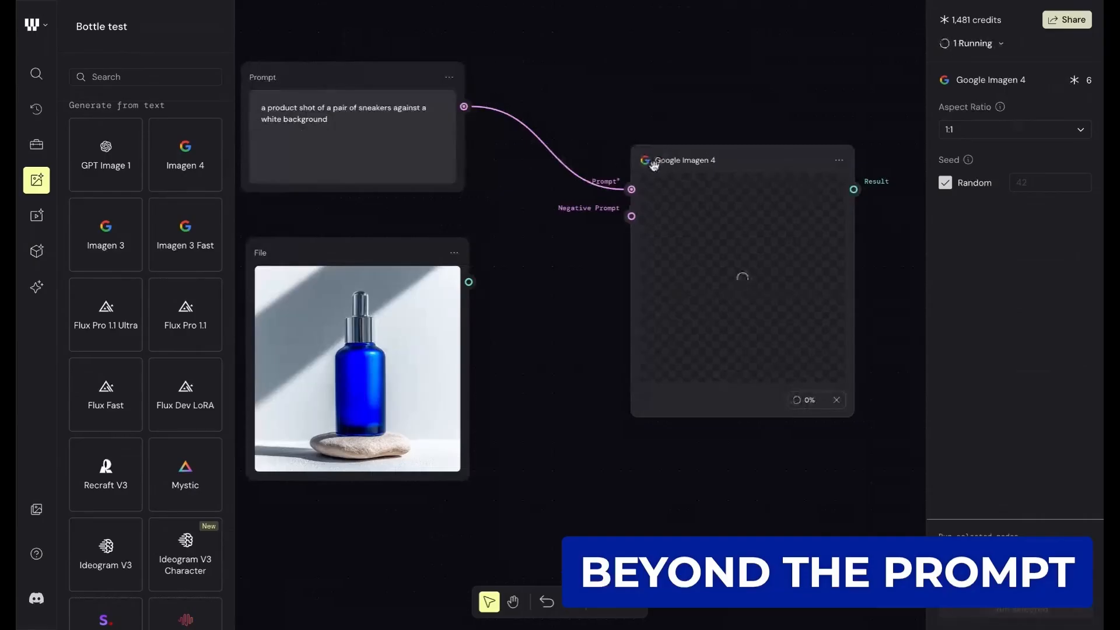
- Move the bottle File node straight down to leave more space below the Prompt node
{"action": "scroll", "coordinate": [722, 326], "scroll_direction": "down", "scroll_amount": 2}
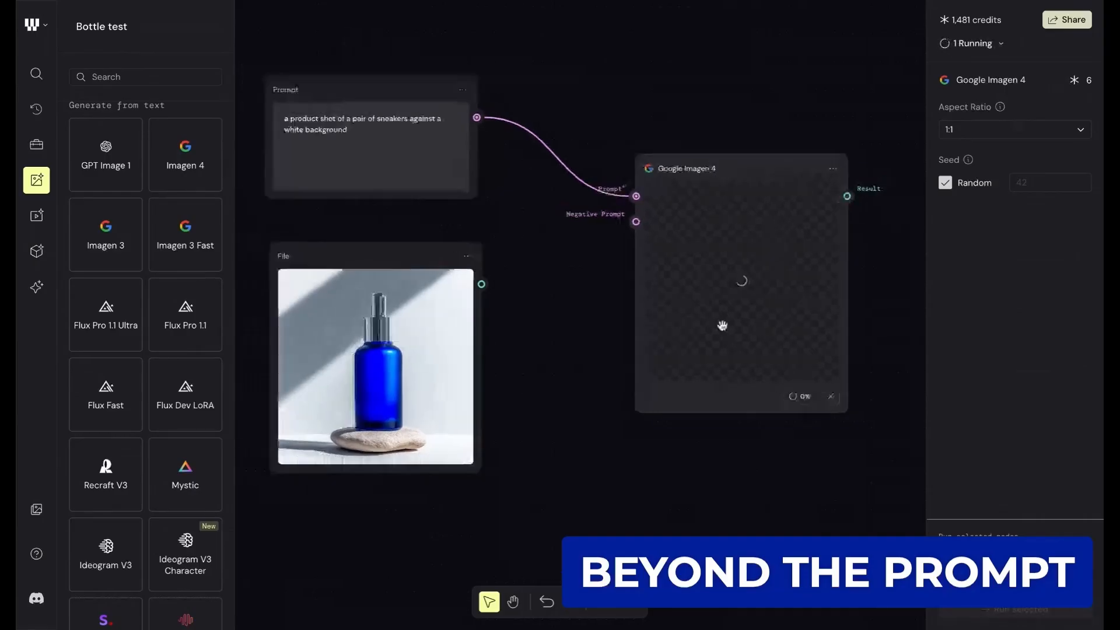
{"action": "scroll", "coordinate": [781, 399], "scroll_direction": "down", "scroll_amount": 3}
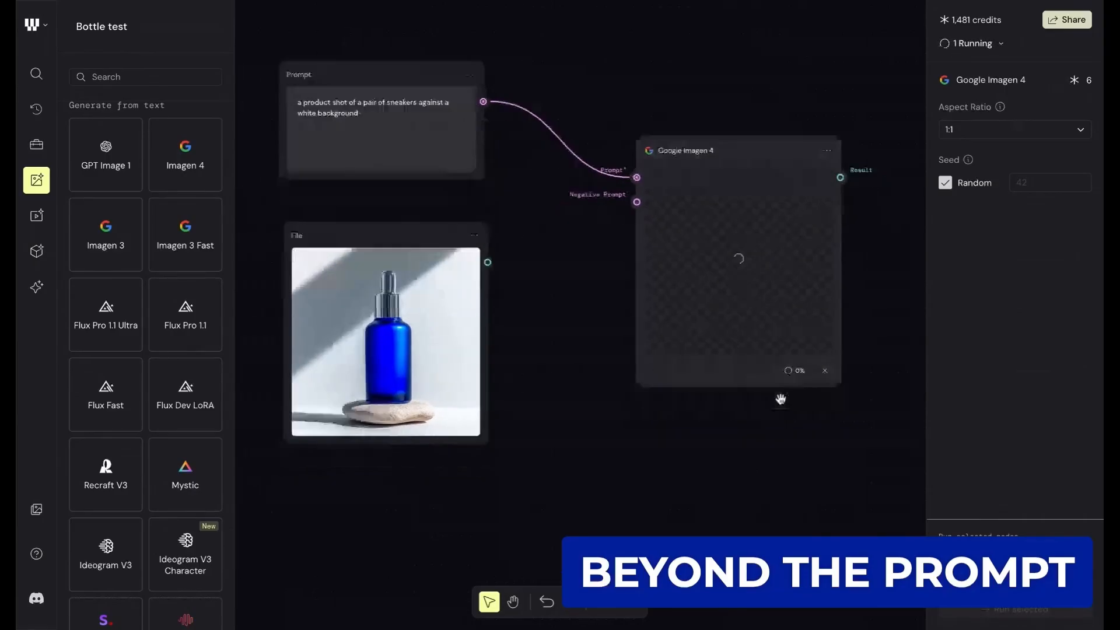
{"action": "scroll", "coordinate": [730, 392], "scroll_direction": "down", "scroll_amount": 1}
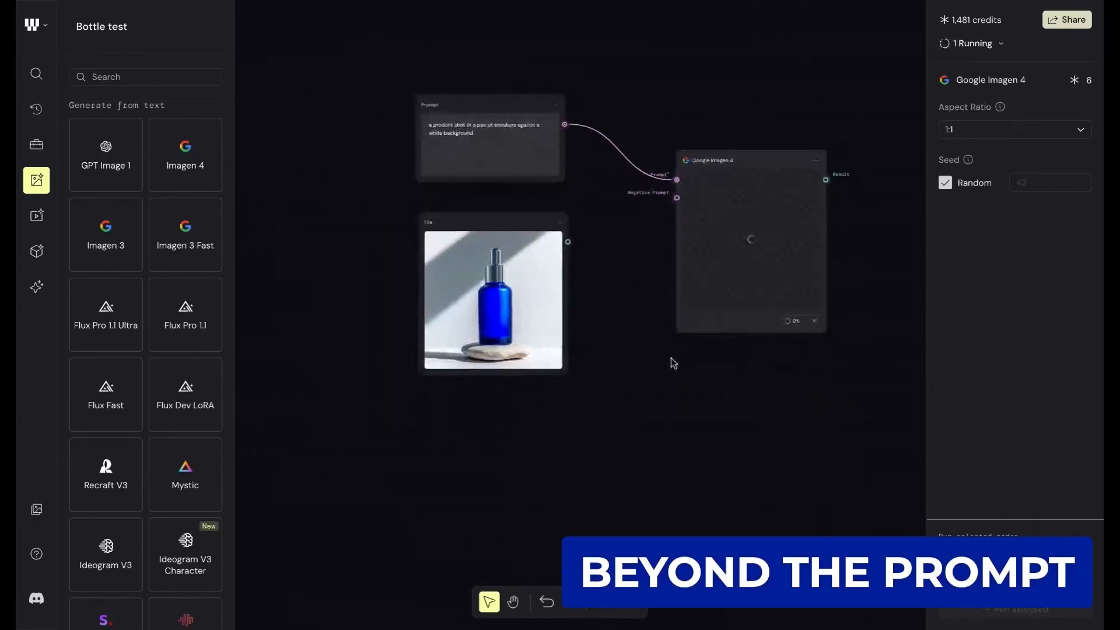
{"action": "left_click_drag", "start_coordinate": [501, 220], "coordinate": [501, 369]}
{"action": "scroll", "coordinate": [501, 368], "scroll_direction": "down", "scroll_amount": 1}
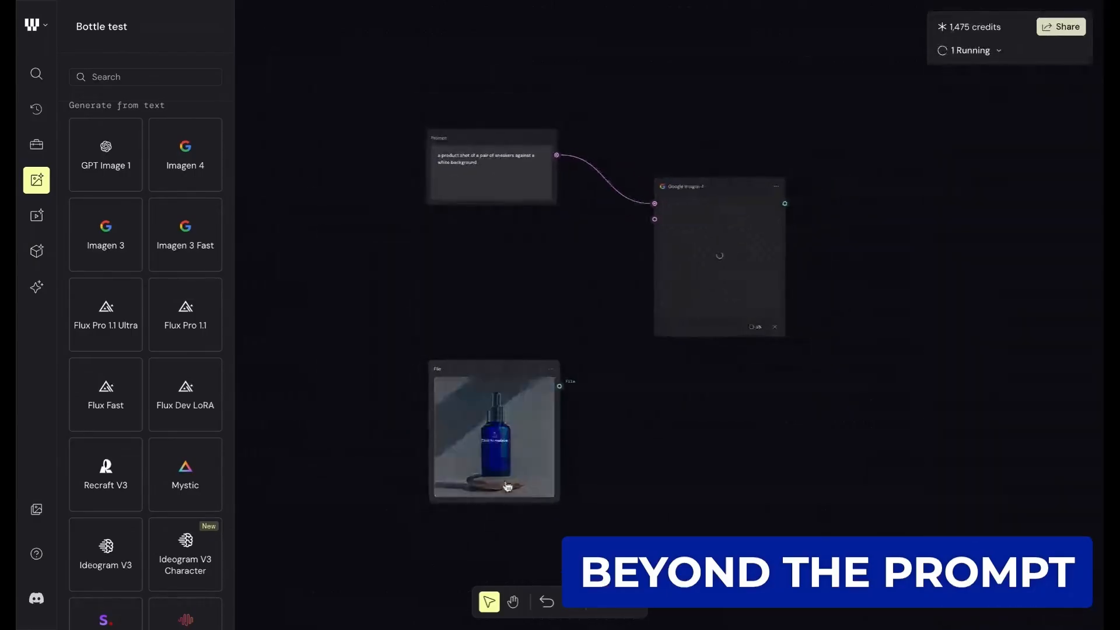
{"action": "scroll", "coordinate": [478, 478], "scroll_direction": "up", "scroll_amount": 4}
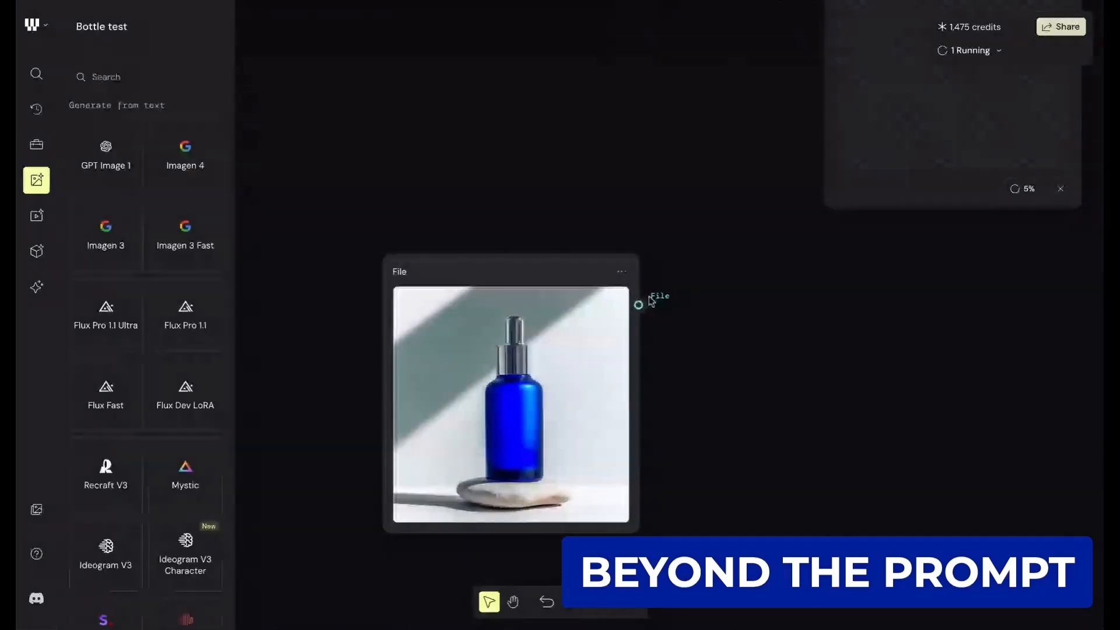
- Examine the generated sneaker image in the Google Imagen 4 node up close
{"action": "scroll", "coordinate": [683, 324], "scroll_direction": "right", "scroll_amount": 2}
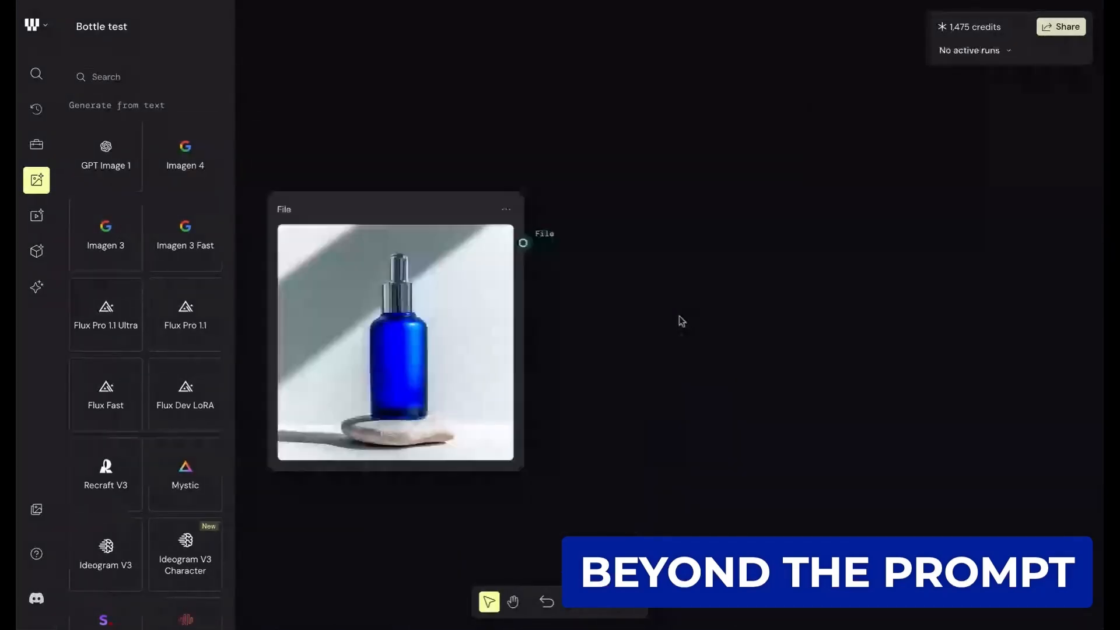
{"action": "scroll", "coordinate": [681, 321], "scroll_direction": "down", "scroll_amount": 2}
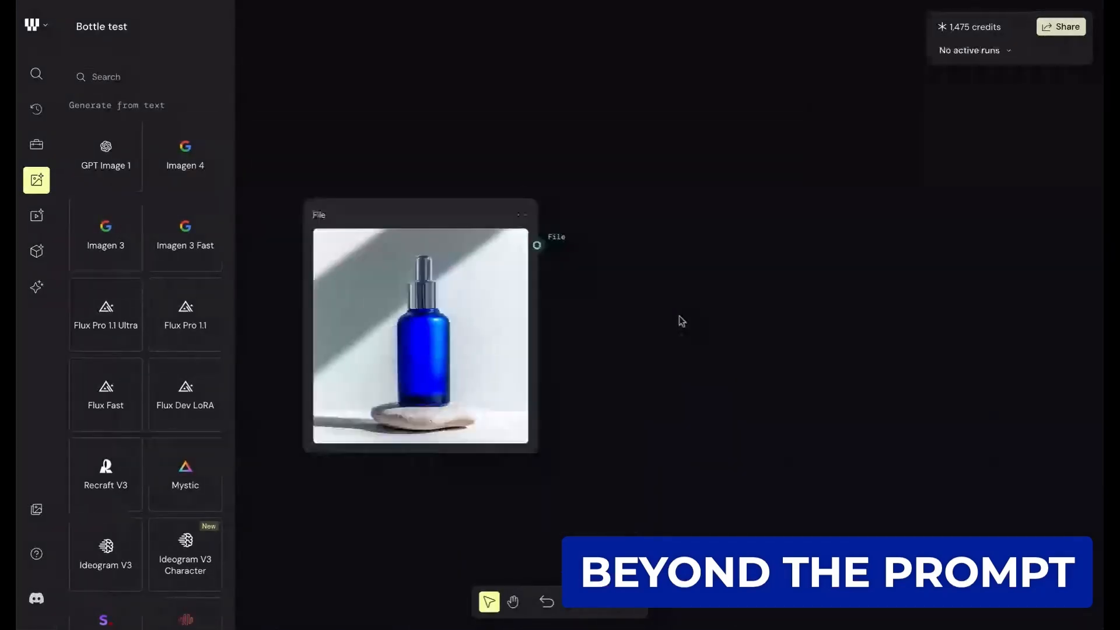
{"action": "scroll", "coordinate": [613, 246], "scroll_direction": "up", "scroll_amount": 4}
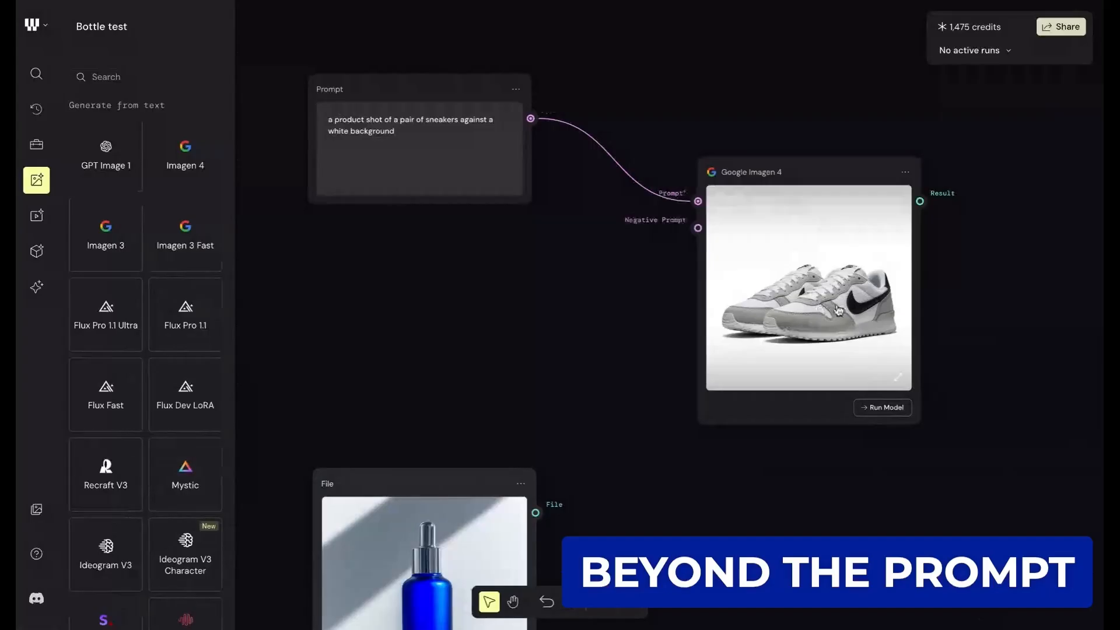
{"action": "scroll", "coordinate": [843, 292], "scroll_direction": "up", "scroll_amount": 5}
{"action": "scroll", "coordinate": [880, 318], "scroll_direction": "down", "scroll_amount": 1}
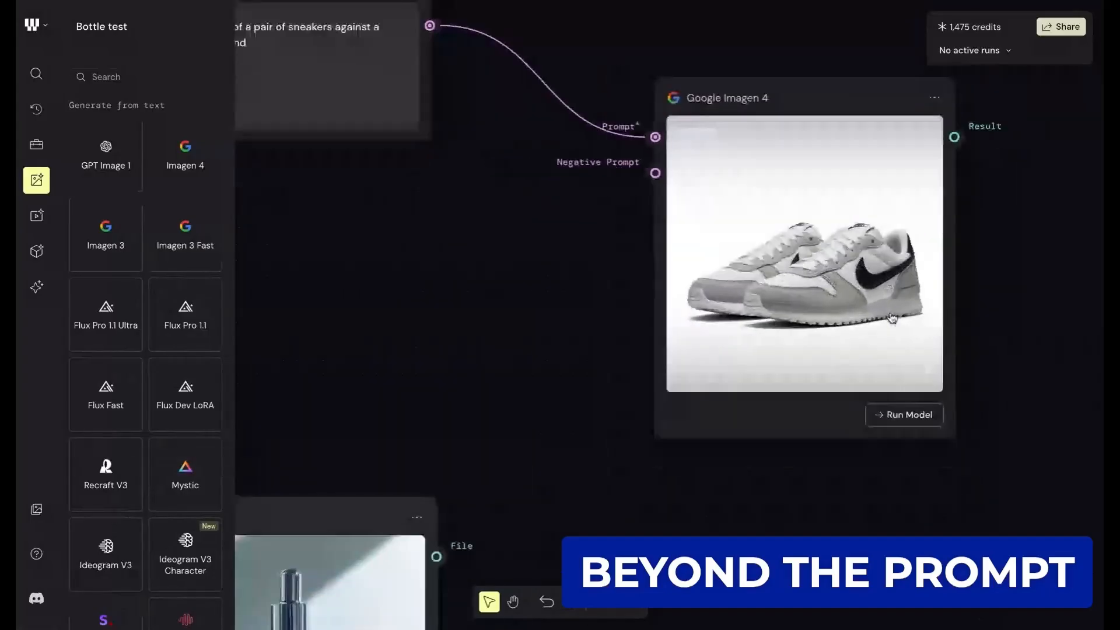
{"action": "scroll", "coordinate": [816, 257], "scroll_direction": "down", "scroll_amount": 2}
{"action": "scroll", "coordinate": [777, 309], "scroll_direction": "down", "scroll_amount": 3}
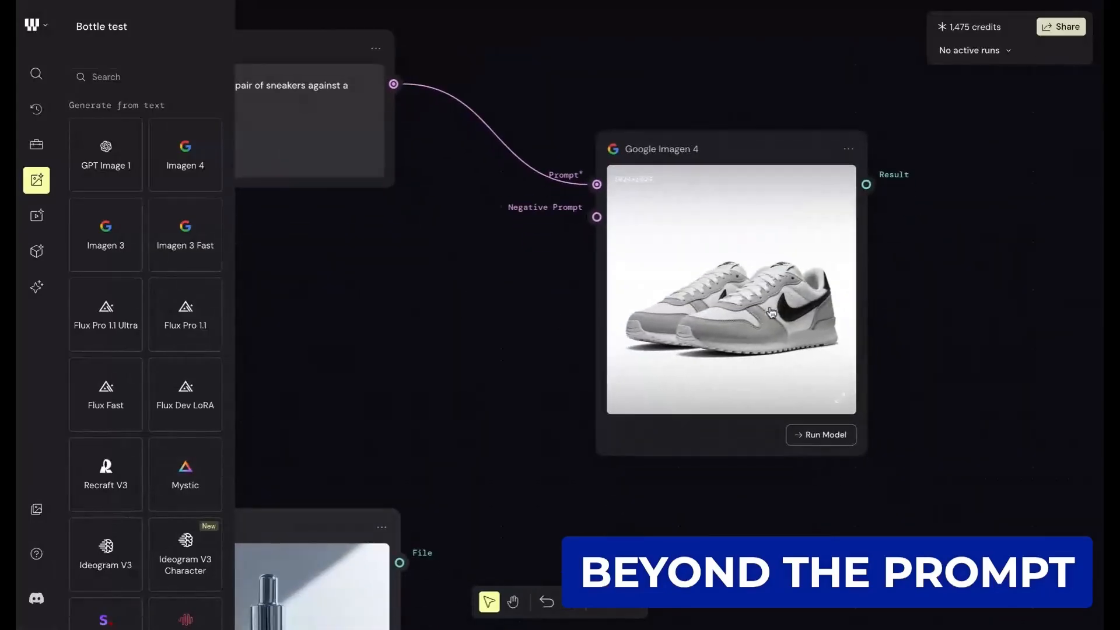
{"action": "scroll", "coordinate": [717, 263], "scroll_direction": "up", "scroll_amount": 1}
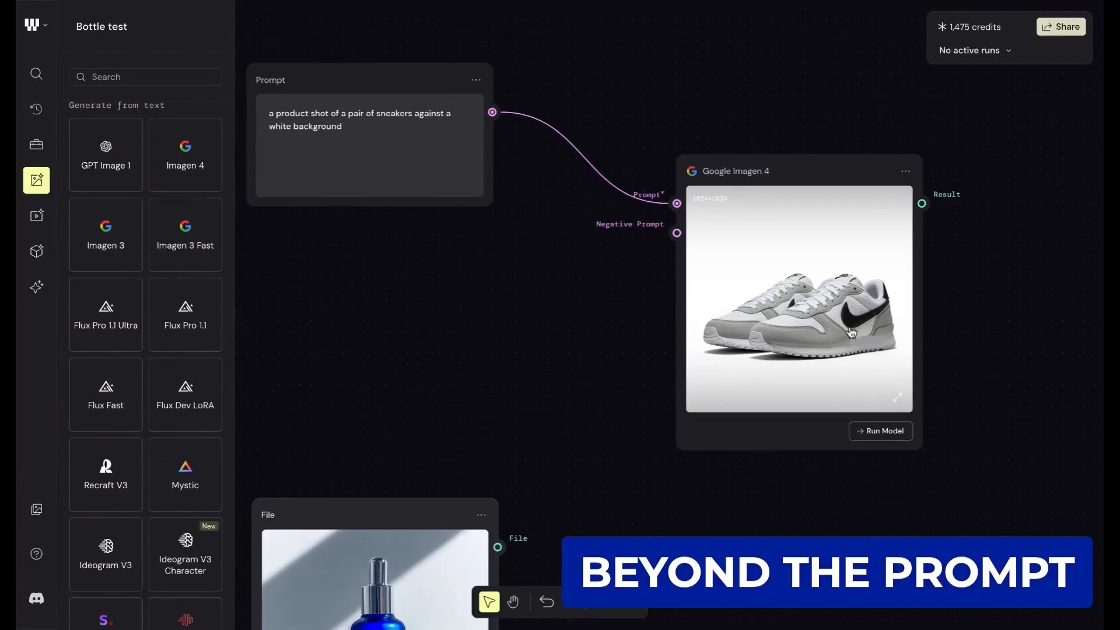
- Move the Google Imagen 4 node closer to the Prompt node and slightly lower
{"action": "scroll", "coordinate": [850, 333], "scroll_direction": "up", "scroll_amount": 5}
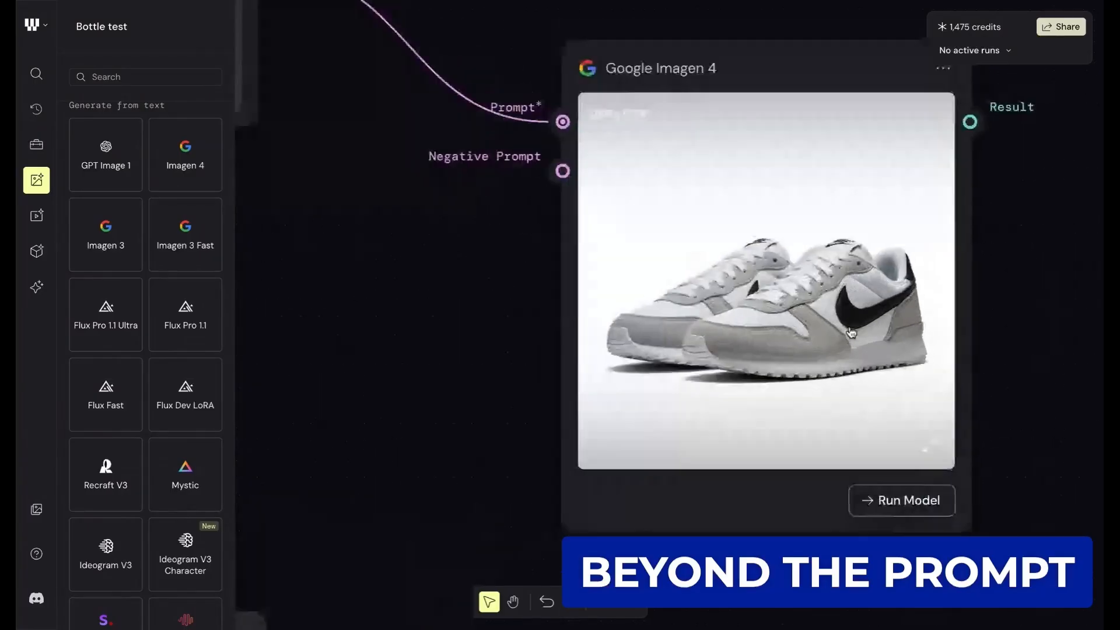
{"action": "scroll", "coordinate": [851, 332], "scroll_direction": "down", "scroll_amount": 5}
{"action": "left_click_drag", "start_coordinate": [803, 151], "coordinate": [747, 174]}
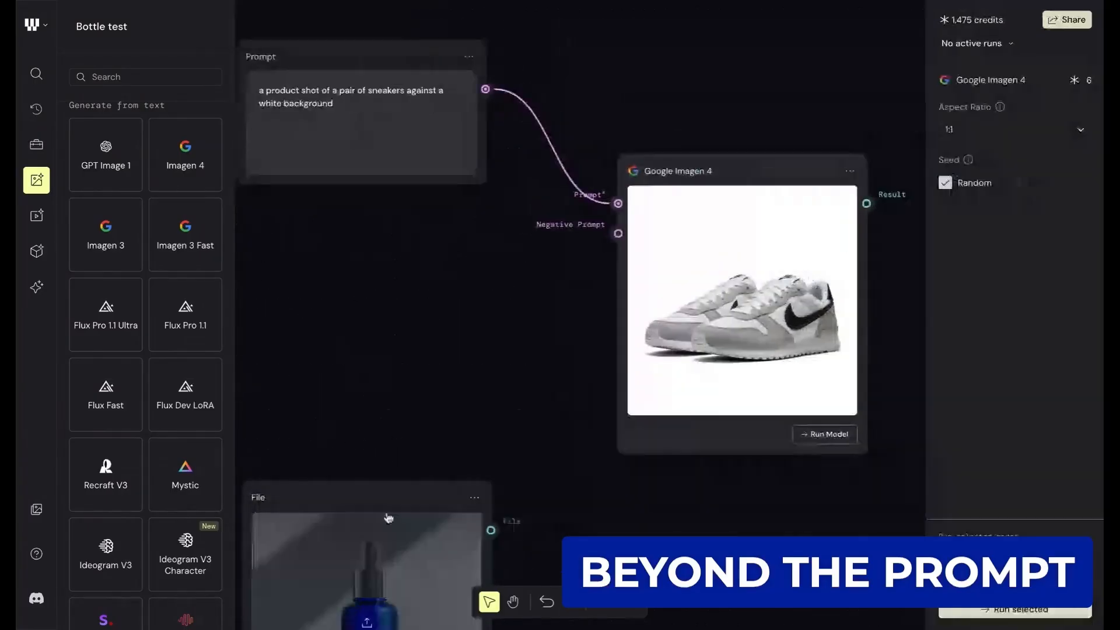
- Add an SD3 Remove Background node fed by the Imagen 4 result and run it on the sneaker image
{"action": "scroll", "coordinate": [452, 441], "scroll_direction": "down", "scroll_amount": 1}
{"action": "scroll", "coordinate": [450, 439], "scroll_direction": "down", "scroll_amount": 2}
{"action": "scroll", "coordinate": [451, 438], "scroll_direction": "right", "scroll_amount": 3}
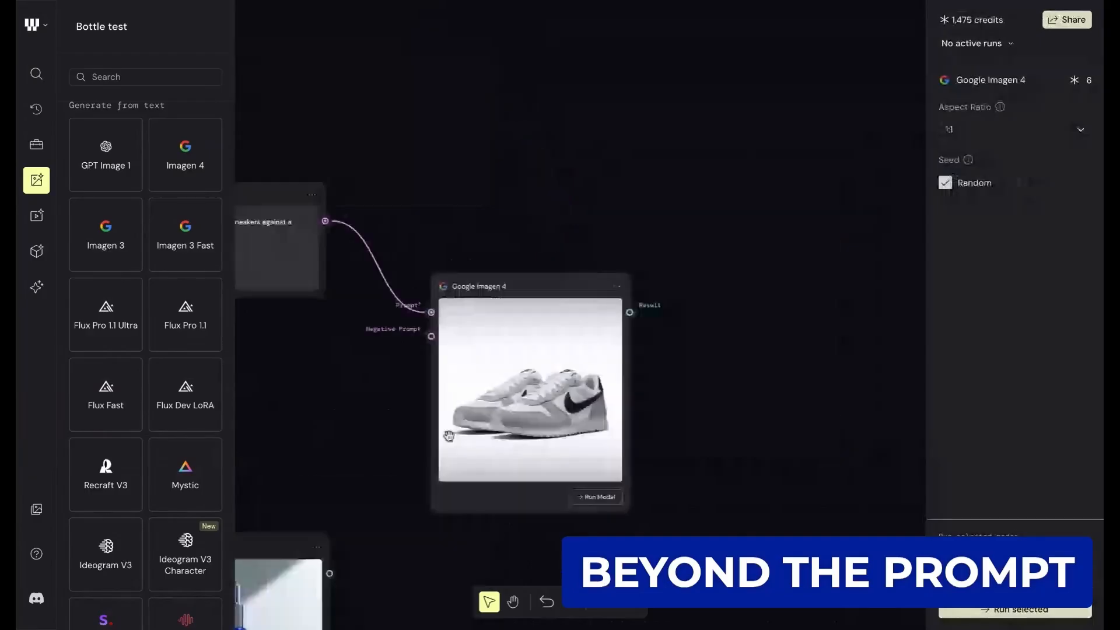
{"action": "left_click_drag", "start_coordinate": [630, 312], "coordinate": [766, 184]}
{"action": "type", "text": "co"}
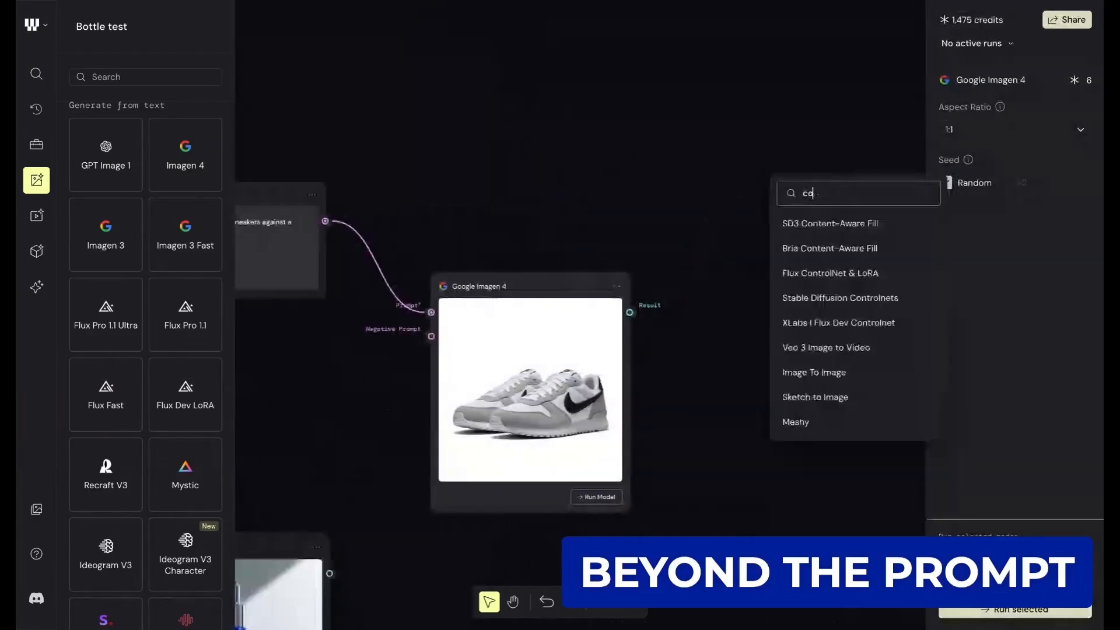
{"action": "key", "text": "BackSpace"}
{"action": "key", "text": "BackSpace"}
{"action": "type", "text": "back"}
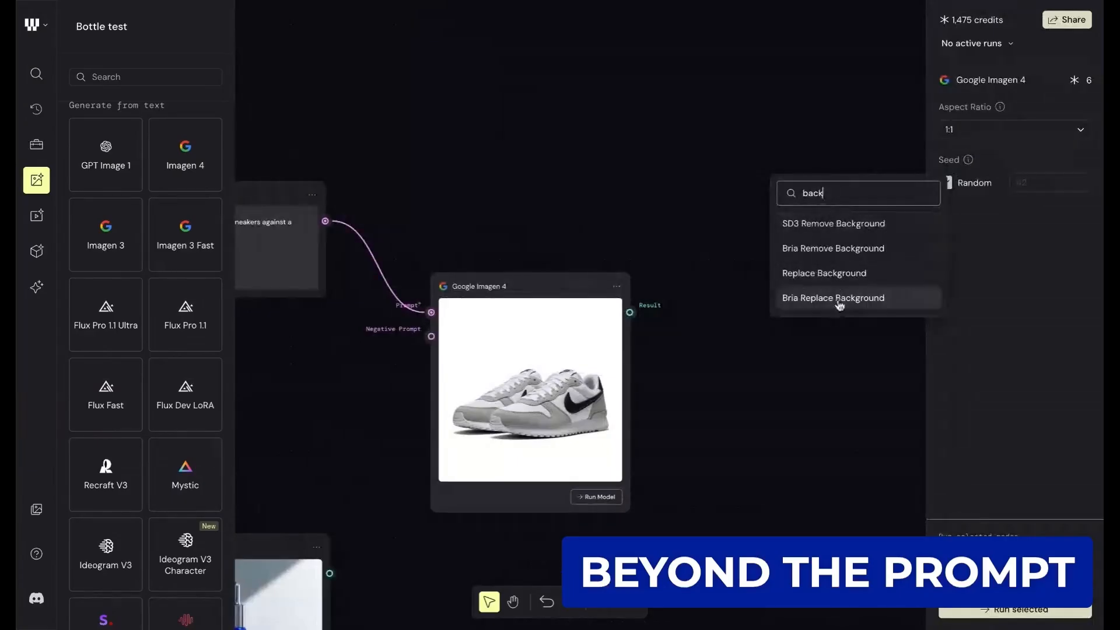
{"action": "left_click", "coordinate": [839, 224]}
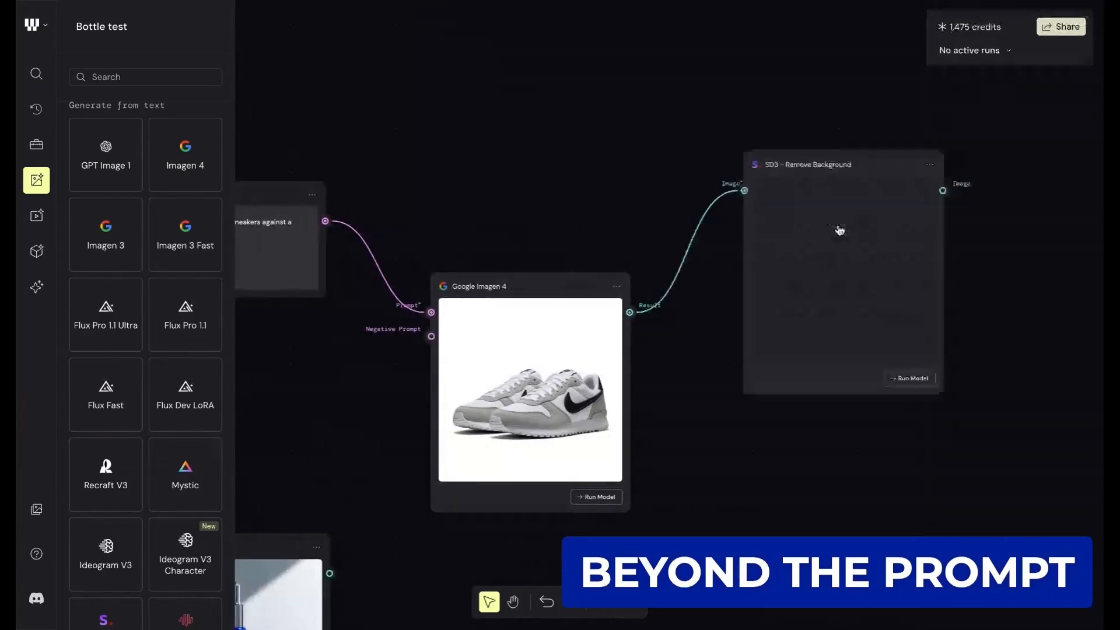
{"action": "scroll", "coordinate": [733, 217], "scroll_direction": "right", "scroll_amount": 1}
{"action": "left_click", "coordinate": [877, 371]}
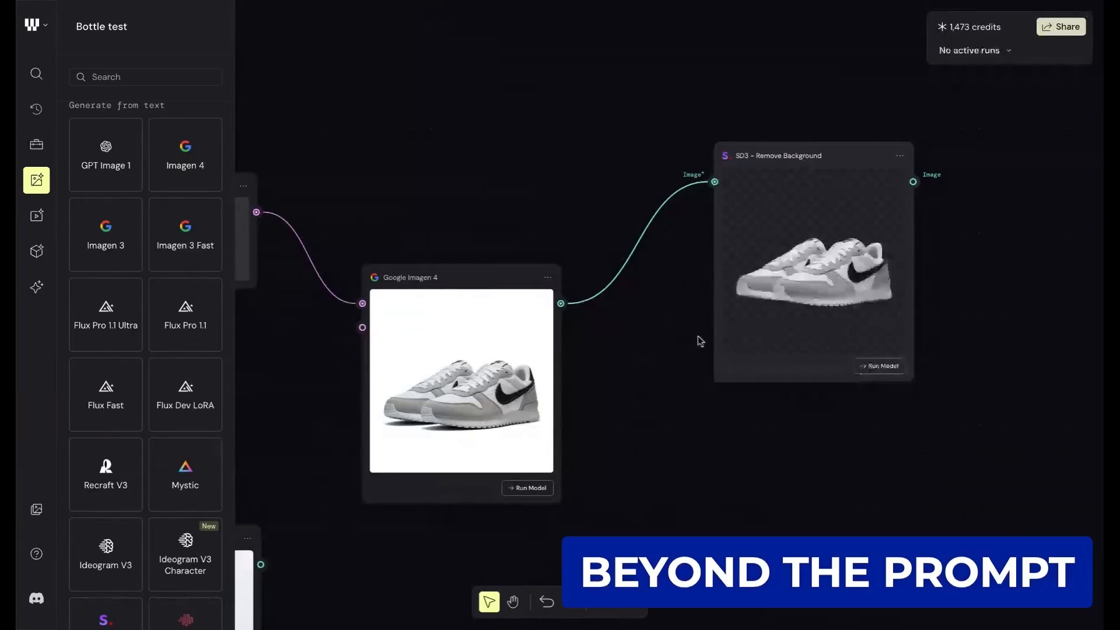
- Move the Google Imagen 4 node up so it sits nearly level with the SD3 Remove Background node
{"action": "scroll", "coordinate": [813, 265], "scroll_direction": "right", "scroll_amount": 1}
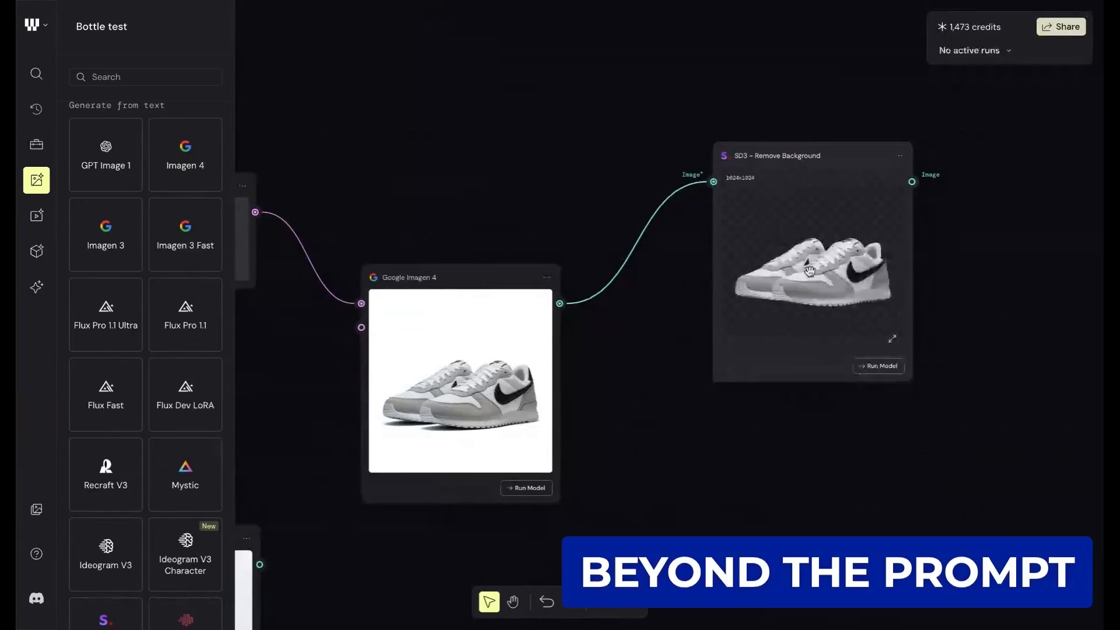
{"action": "scroll", "coordinate": [810, 269], "scroll_direction": "down", "scroll_amount": 2}
{"action": "left_click_drag", "start_coordinate": [390, 281], "coordinate": [398, 186]}
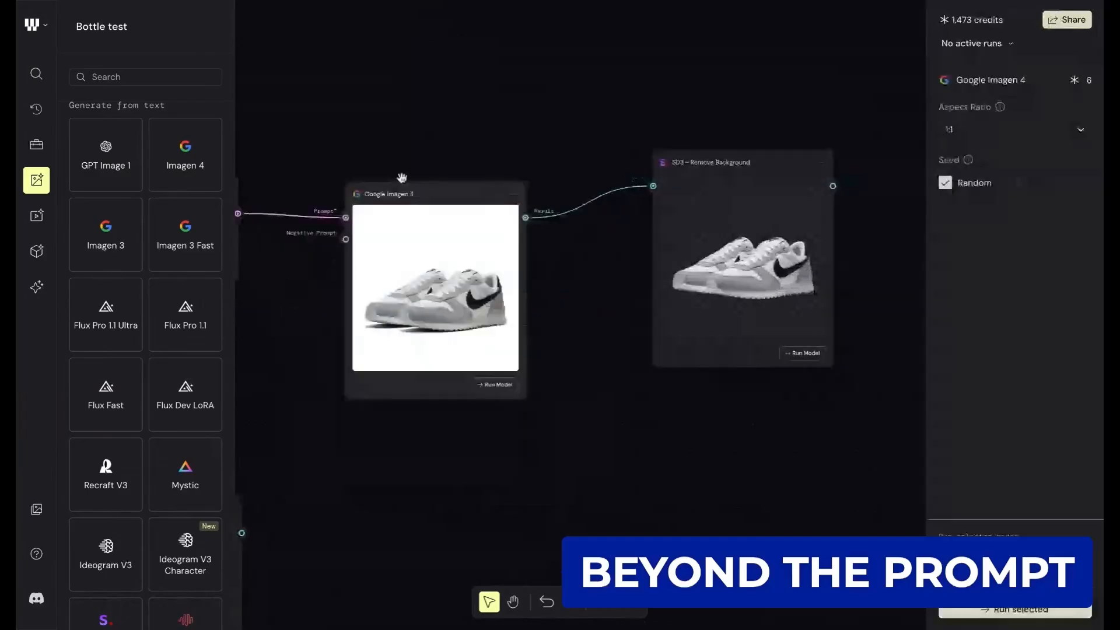
- Add a Compositor node after the SD3 Remove Background node and connect the sneaker cutout to its Layer 1 input
{"action": "scroll", "coordinate": [623, 240], "scroll_direction": "right", "scroll_amount": 3}
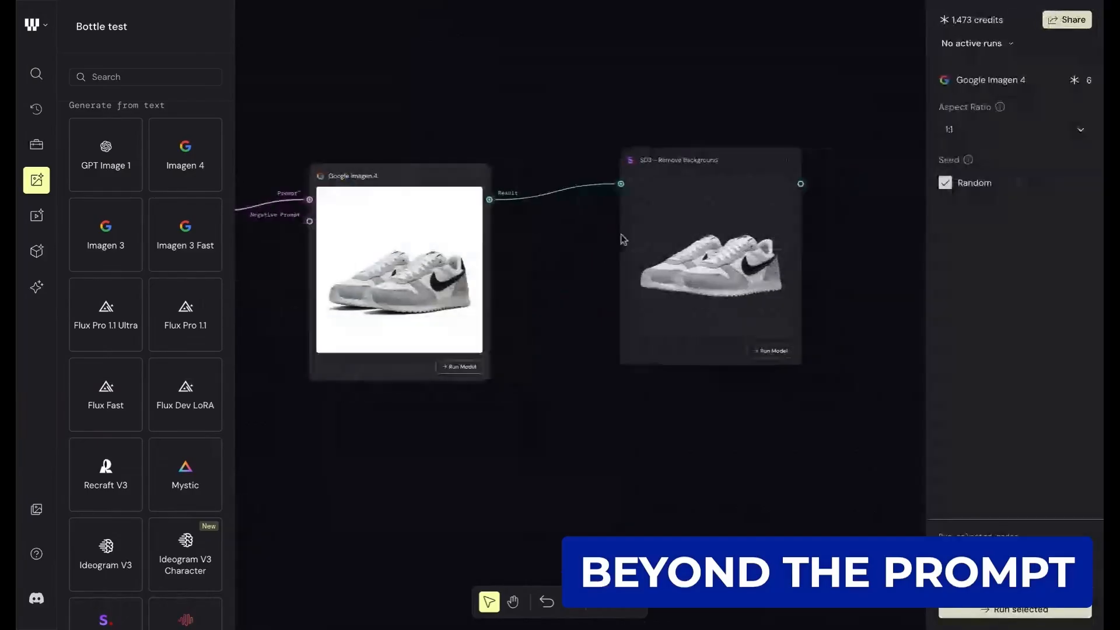
{"action": "scroll", "coordinate": [623, 239], "scroll_direction": "right", "scroll_amount": 3}
{"action": "scroll", "coordinate": [623, 240], "scroll_direction": "down", "scroll_amount": 1}
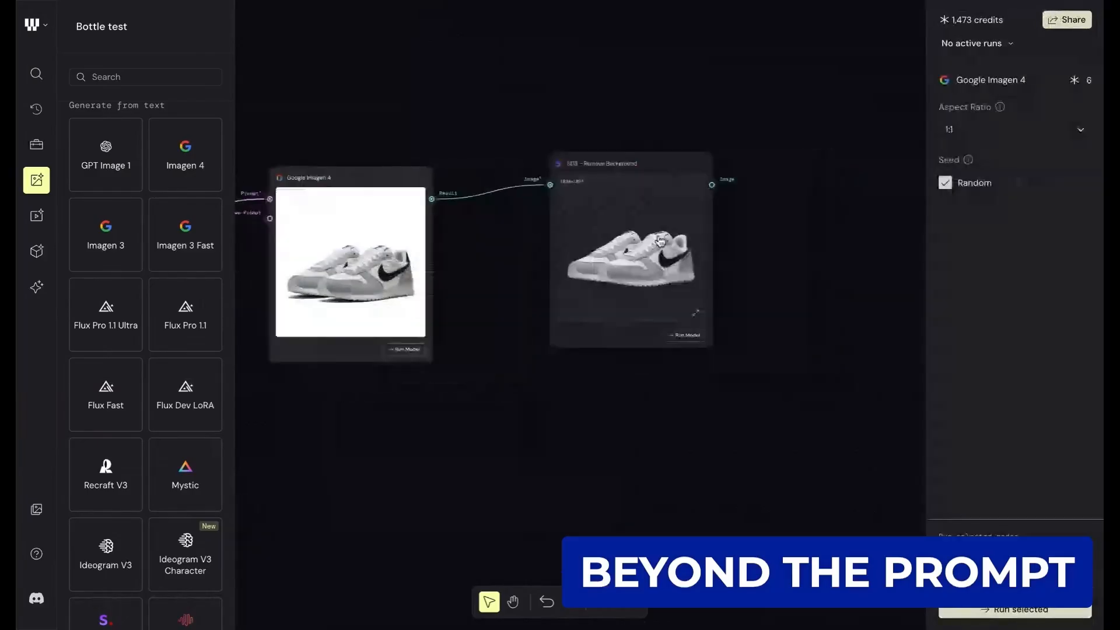
{"action": "scroll", "coordinate": [662, 241], "scroll_direction": "right", "scroll_amount": 5}
{"action": "left_click_drag", "start_coordinate": [634, 176], "coordinate": [761, 137]}
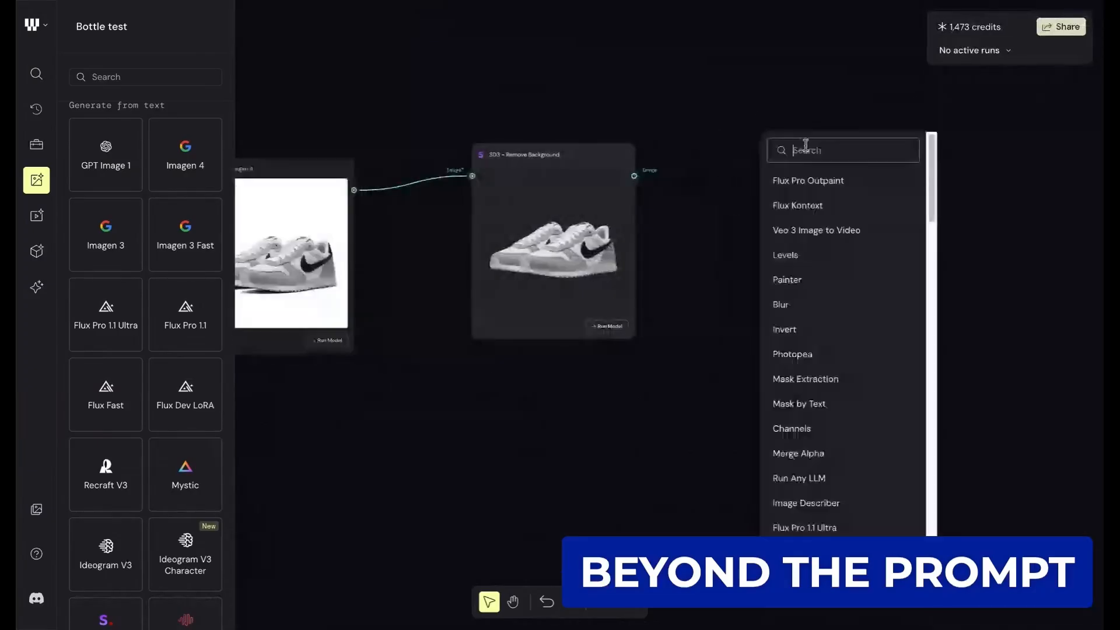
{"action": "left_click", "coordinate": [166, 82]}
{"action": "type", "text": "comp"}
{"action": "left_click_drag", "start_coordinate": [119, 225], "coordinate": [784, 186]}
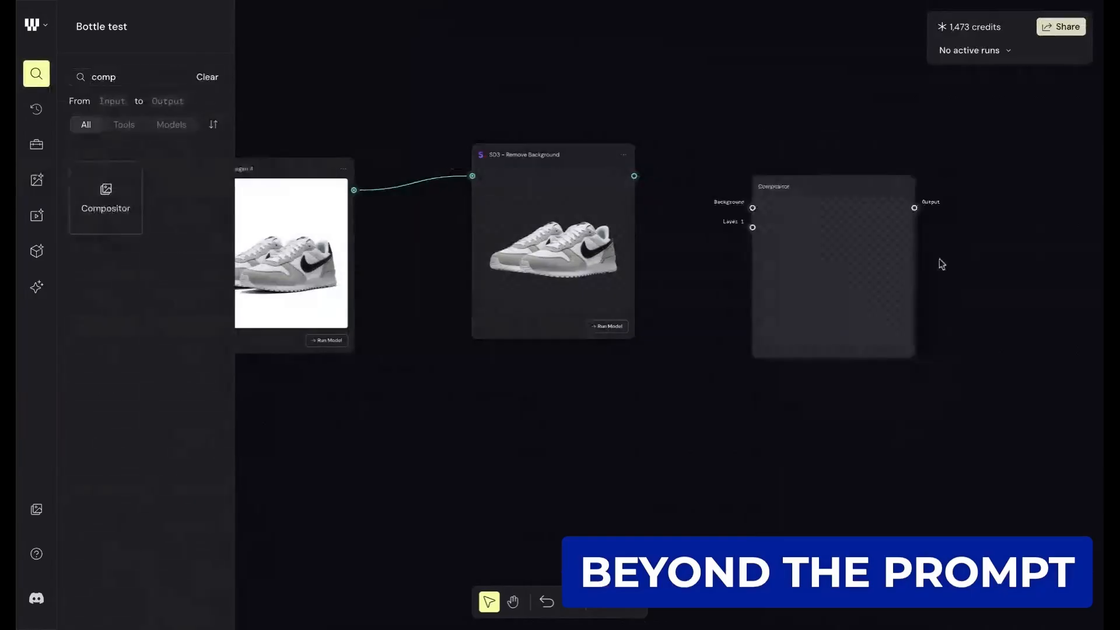
{"action": "scroll", "coordinate": [745, 173], "scroll_direction": "right", "scroll_amount": 2}
{"action": "left_click_drag", "start_coordinate": [548, 171], "coordinate": [663, 221]}
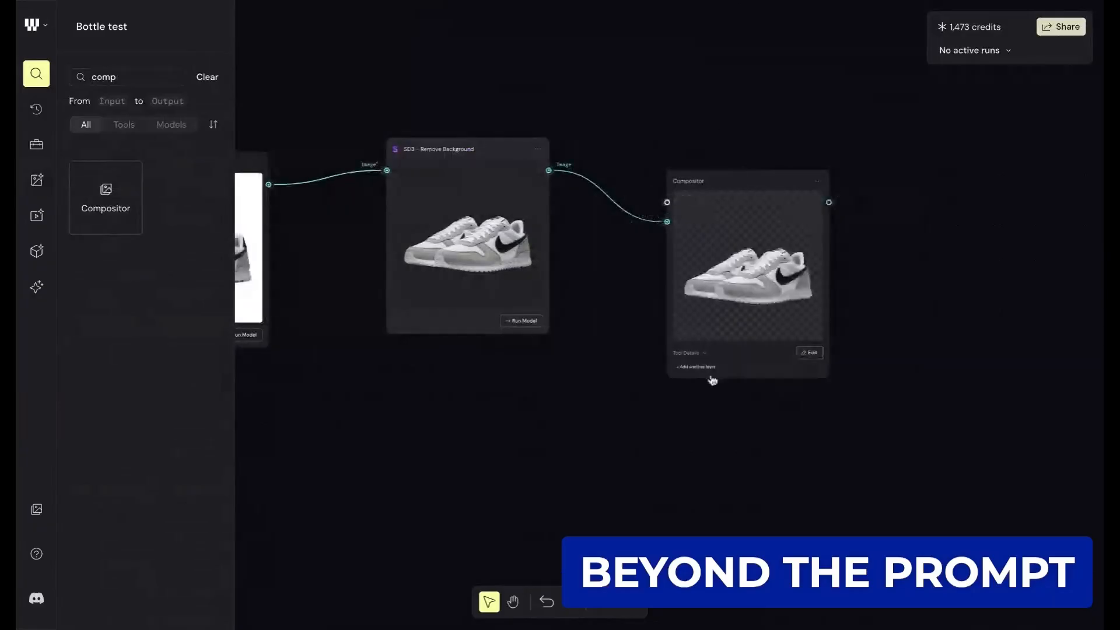
- Open the Compositor for editing, scale Layer 1 to 614 × 614, rotate it to 7.7° and position it near the canvas centre
{"action": "left_click", "coordinate": [809, 354]}
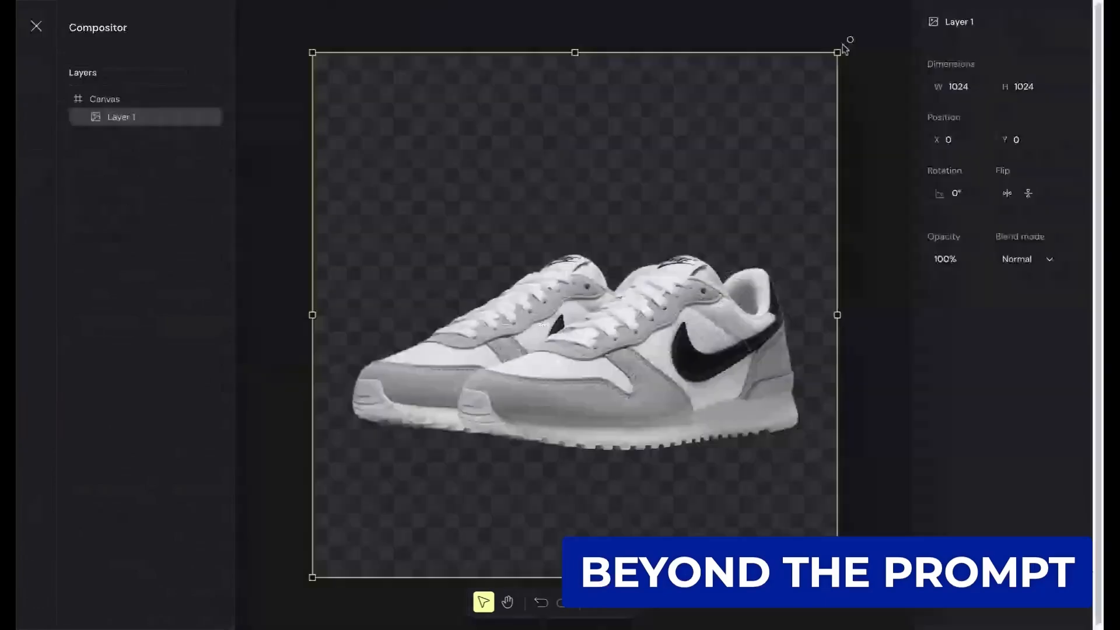
{"action": "left_click_drag", "start_coordinate": [845, 48], "coordinate": [605, 220]}
{"action": "left_click_drag", "start_coordinate": [302, 322], "coordinate": [374, 164]}
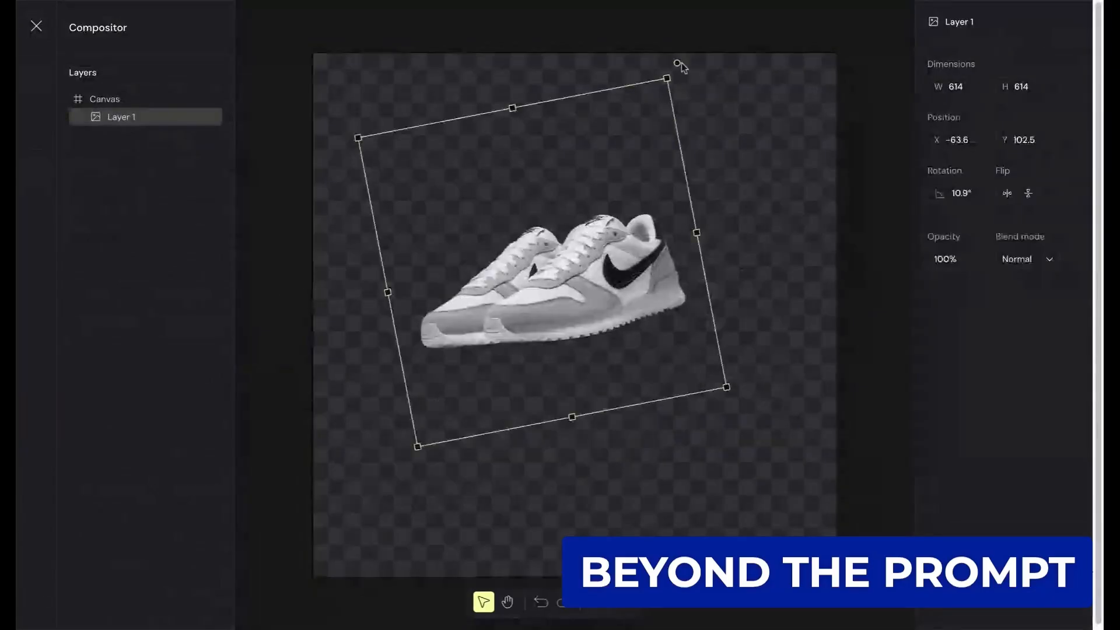
{"action": "left_click_drag", "start_coordinate": [680, 63], "coordinate": [653, 116]}
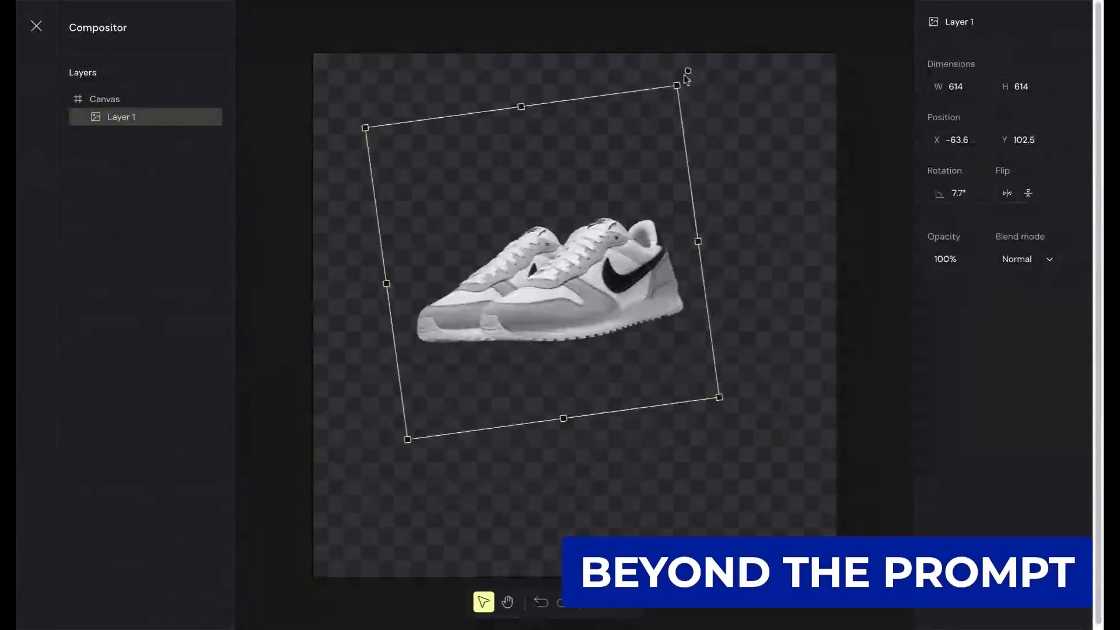
{"action": "left_click", "coordinate": [680, 88]}
{"action": "left_click", "coordinate": [611, 307]}
{"action": "left_click_drag", "start_coordinate": [612, 307], "coordinate": [645, 347]}
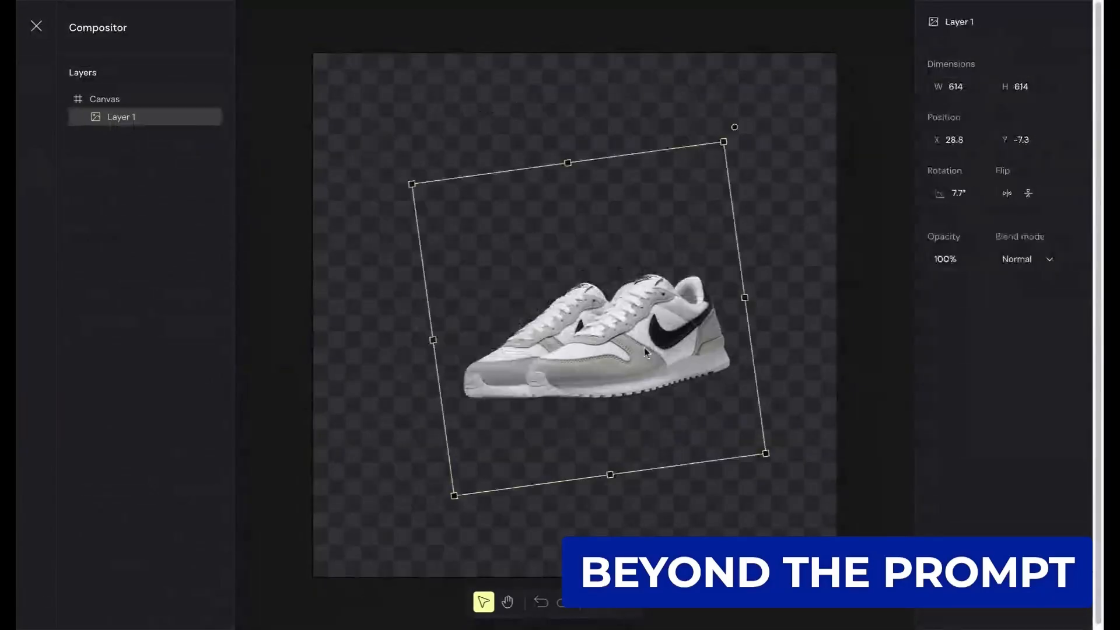
- Shrink the sneaker layer to 460 × 460, reposition it, rotate it to 0.7° and close the Compositor editor
{"action": "left_click_drag", "start_coordinate": [725, 142], "coordinate": [642, 291]}
{"action": "left_click_drag", "start_coordinate": [614, 381], "coordinate": [703, 313]}
{"action": "left_click_drag", "start_coordinate": [735, 192], "coordinate": [766, 228]}
{"action": "left_click_drag", "start_coordinate": [619, 347], "coordinate": [574, 293]}
{"action": "left_click_drag", "start_coordinate": [710, 172], "coordinate": [691, 158]}
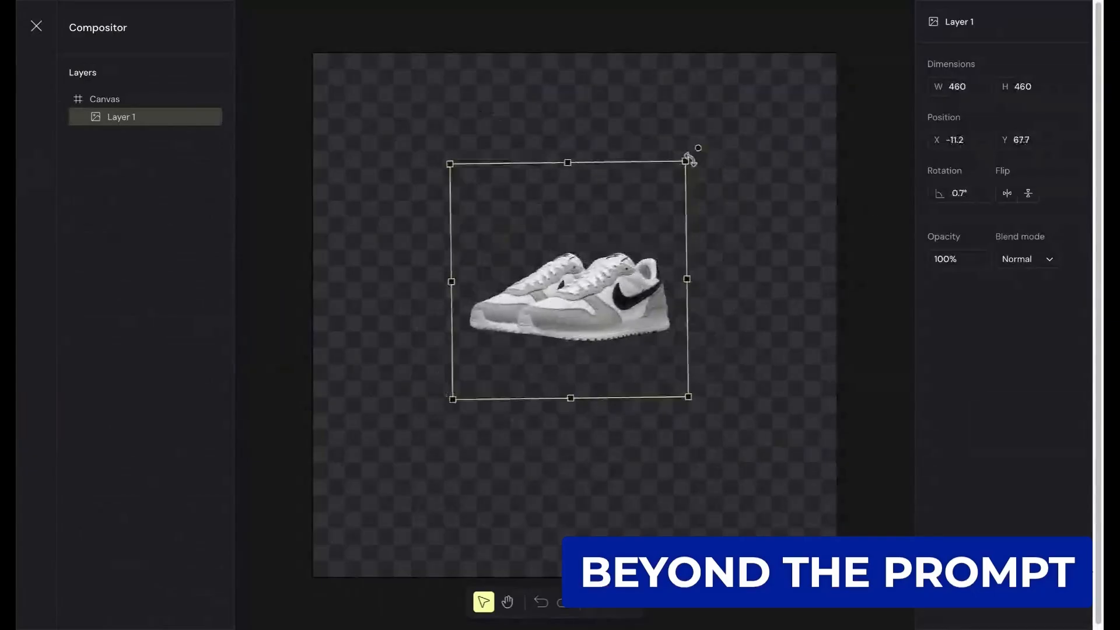
{"action": "left_click", "coordinate": [737, 245]}
{"action": "left_click", "coordinate": [40, 30]}
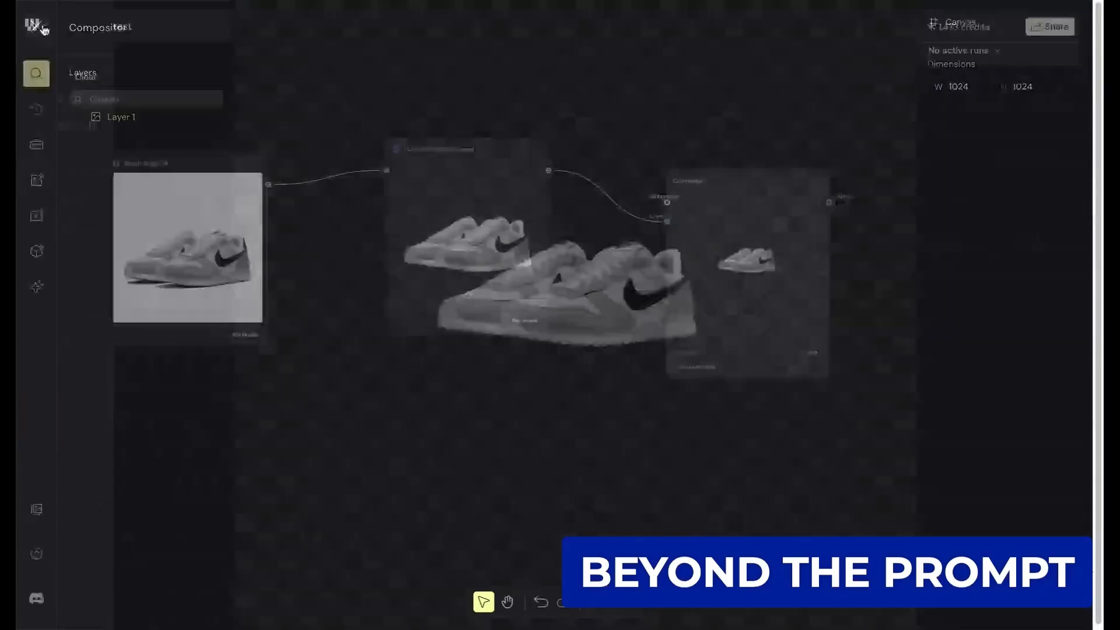
- Move the Compositor node up so it sits slightly higher than the SD3 Remove Background node
{"action": "scroll", "coordinate": [754, 269], "scroll_direction": "up", "scroll_amount": 3}
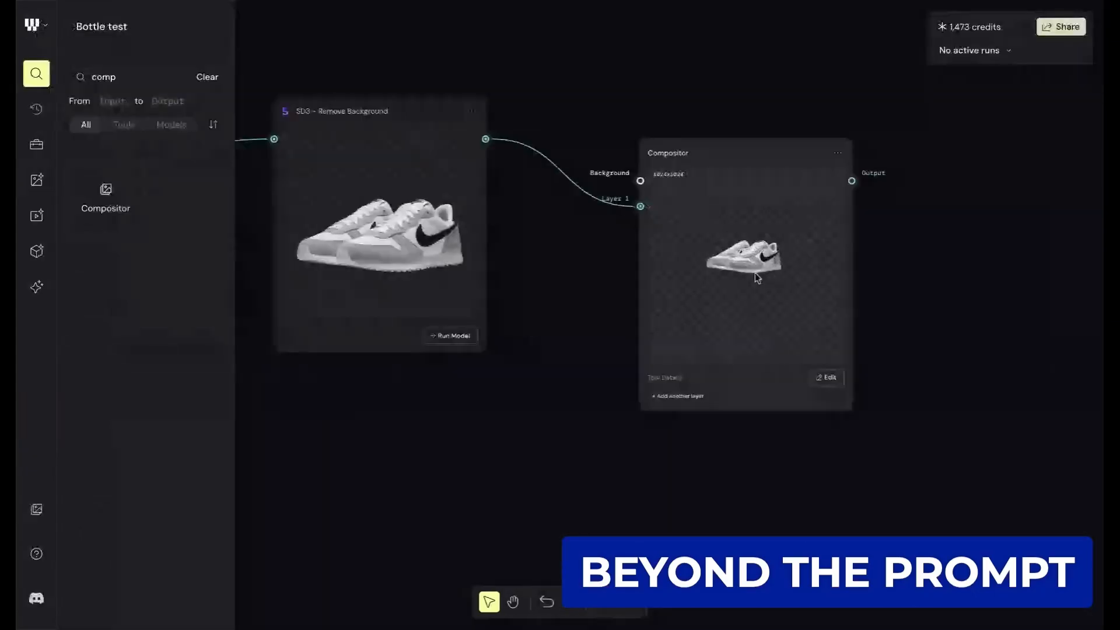
{"action": "scroll", "coordinate": [755, 272], "scroll_direction": "up", "scroll_amount": 2}
{"action": "left_click_drag", "start_coordinate": [697, 226], "coordinate": [702, 100]}
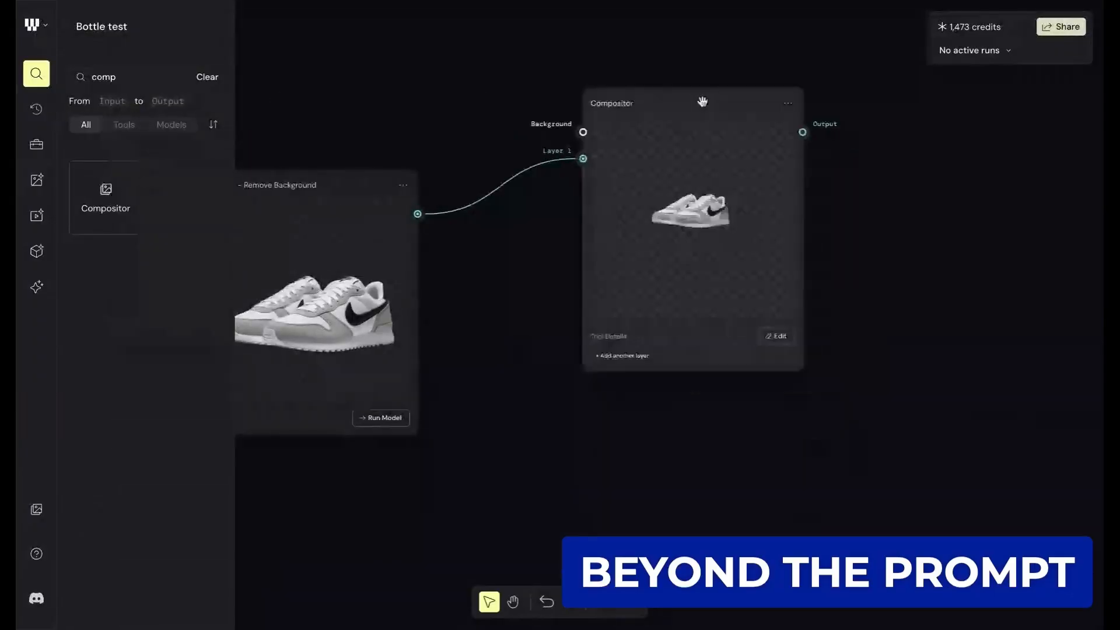
{"action": "scroll", "coordinate": [684, 149], "scroll_direction": "down", "scroll_amount": 3}
{"action": "left_click_drag", "start_coordinate": [655, 176], "coordinate": [695, 157]}
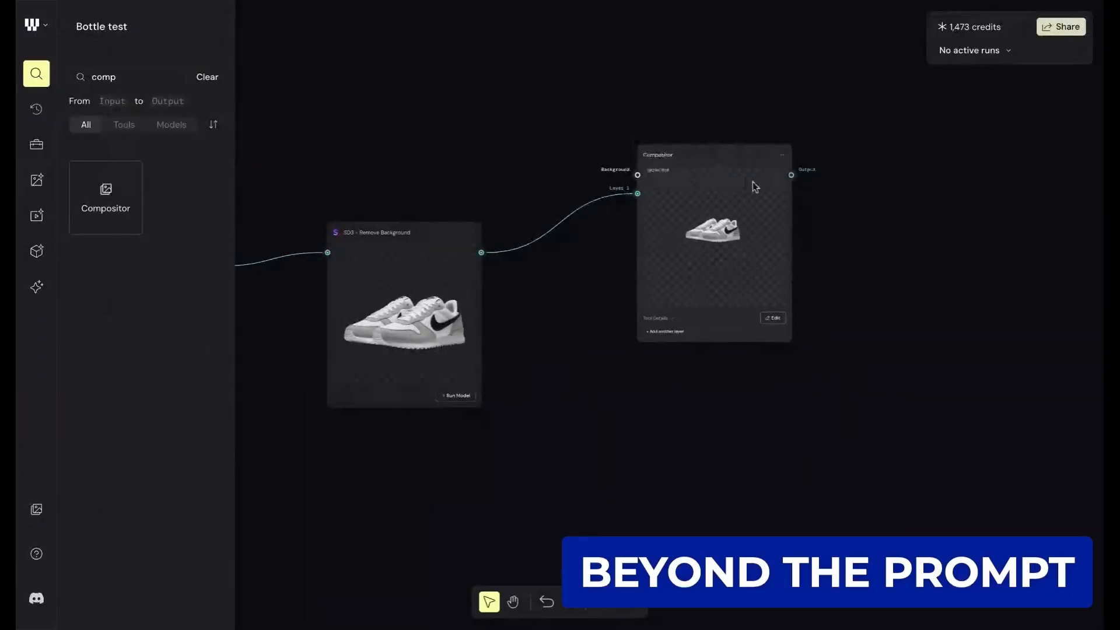
{"action": "left_click_drag", "start_coordinate": [688, 155], "coordinate": [685, 172]}
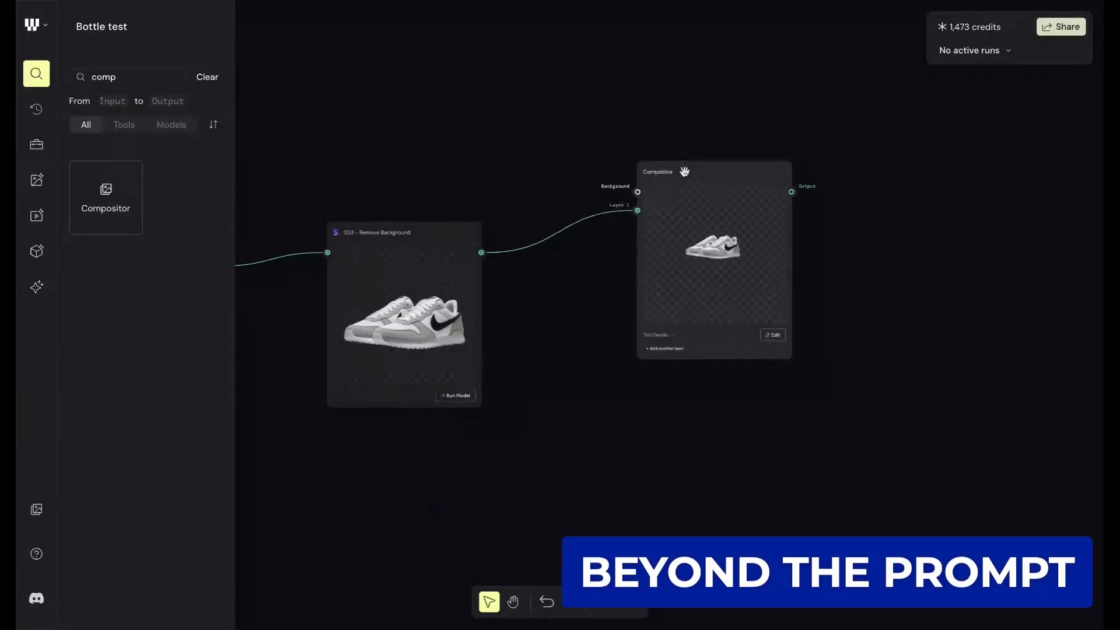
- Duplicate the SD3 Remove Background node beside the bottle File node, connect the bottle image to it and run it
{"action": "scroll", "coordinate": [517, 88], "scroll_direction": "down", "scroll_amount": 3}
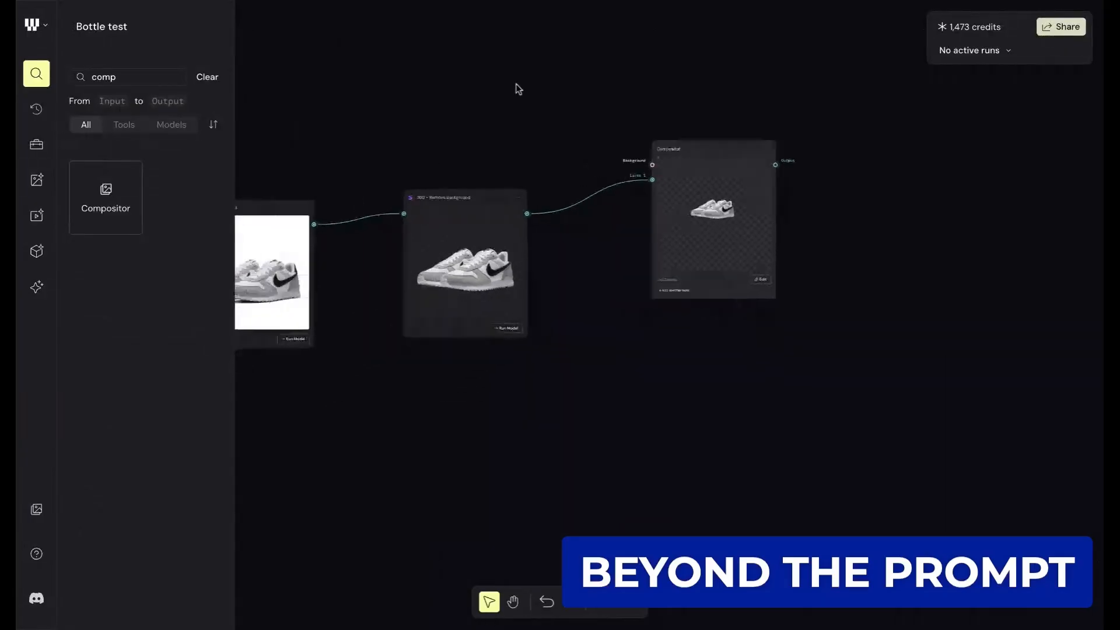
{"action": "left_click_drag", "start_coordinate": [282, 385], "coordinate": [584, 385]}
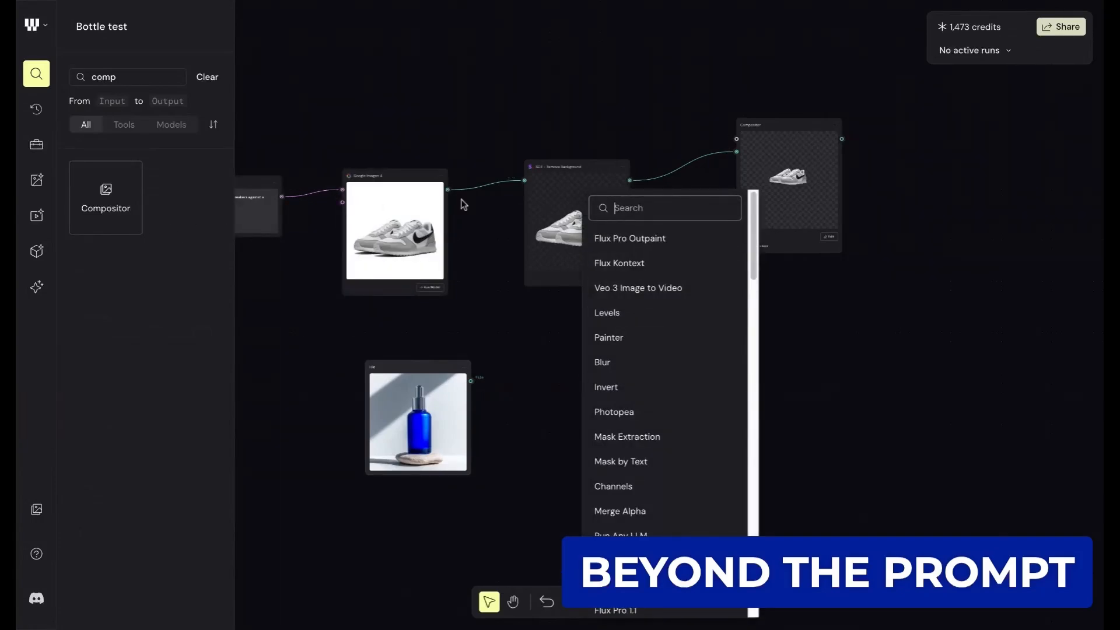
{"action": "left_click", "coordinate": [503, 200]}
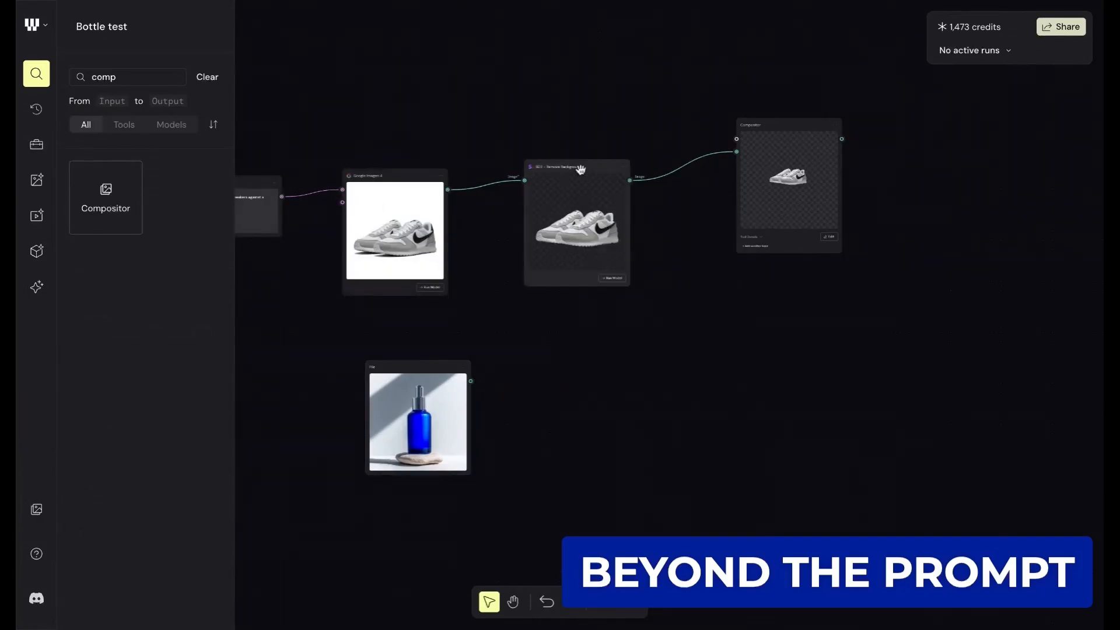
{"action": "key", "text": "ctrl+v"}
{"action": "left_click_drag", "start_coordinate": [506, 280], "coordinate": [566, 385]}
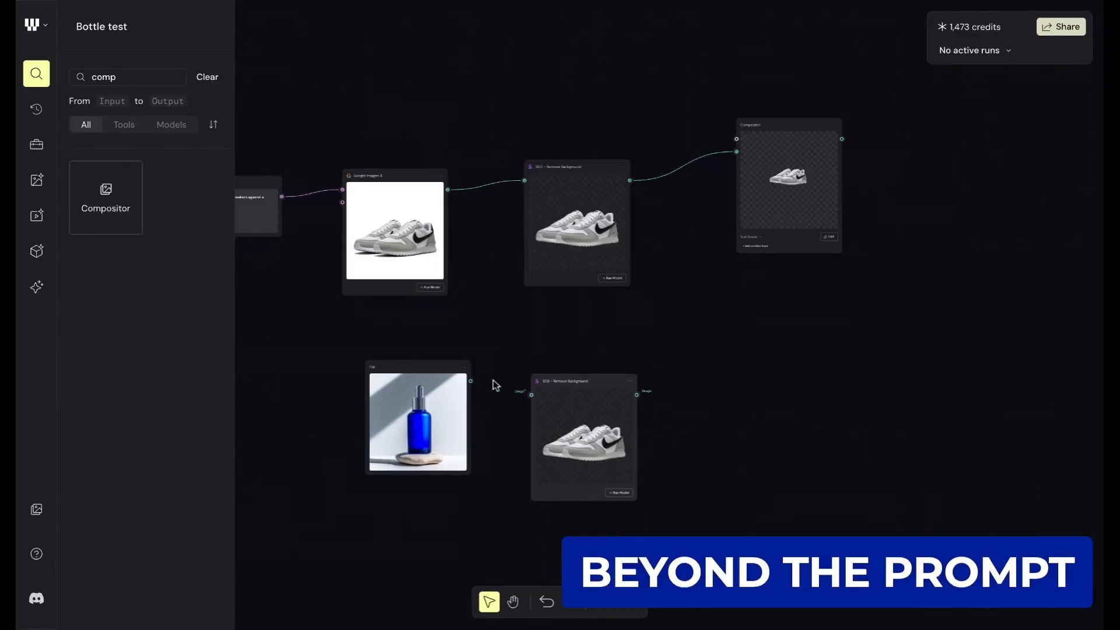
{"action": "left_click_drag", "start_coordinate": [471, 381], "coordinate": [586, 353]}
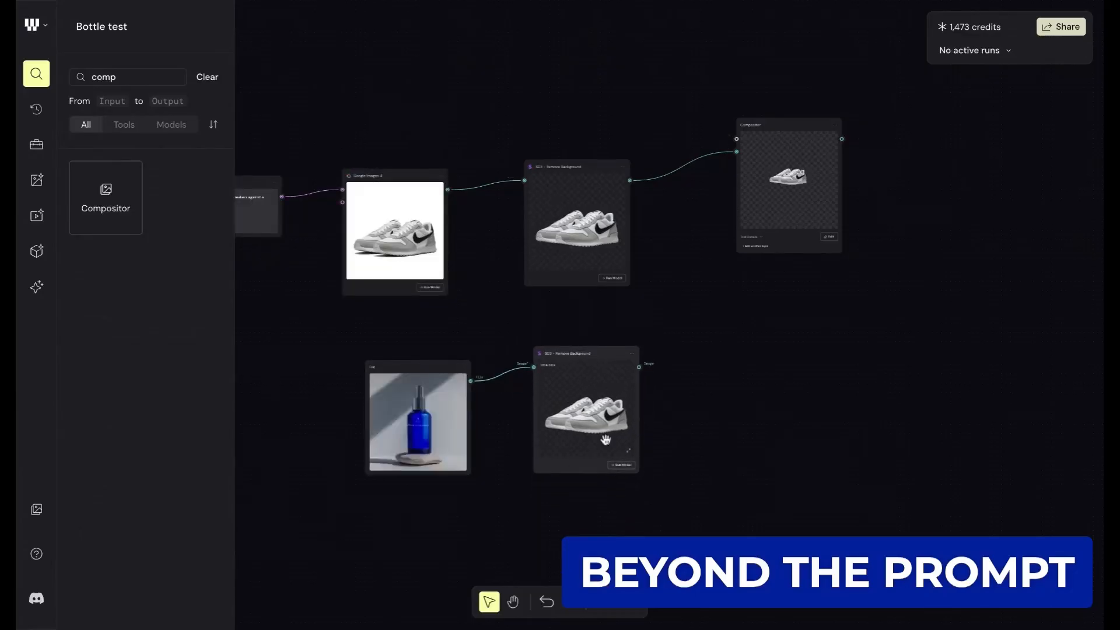
{"action": "scroll", "coordinate": [584, 444], "scroll_direction": "up", "scroll_amount": 3}
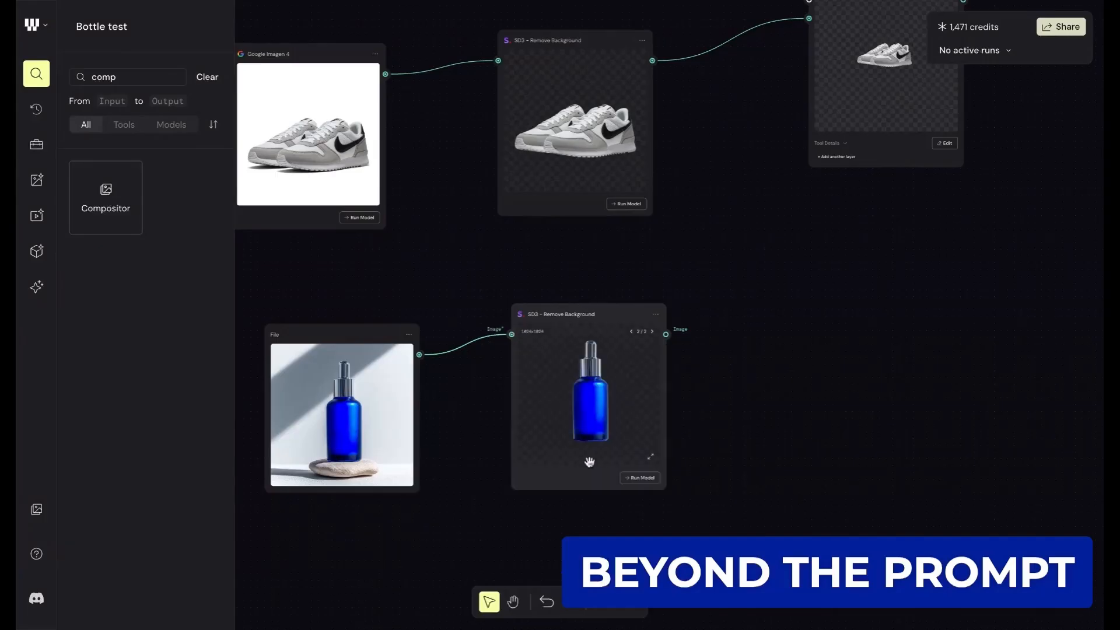
- Connect the bottle cutout to the Compositor's Background input and arrange the sneakers and bottle side by side in its editor
{"action": "scroll", "coordinate": [704, 315], "scroll_direction": "right", "scroll_amount": 2}
{"action": "scroll", "coordinate": [704, 315], "scroll_direction": "up", "scroll_amount": 1}
{"action": "left_click_drag", "start_coordinate": [572, 392], "coordinate": [714, 53]}
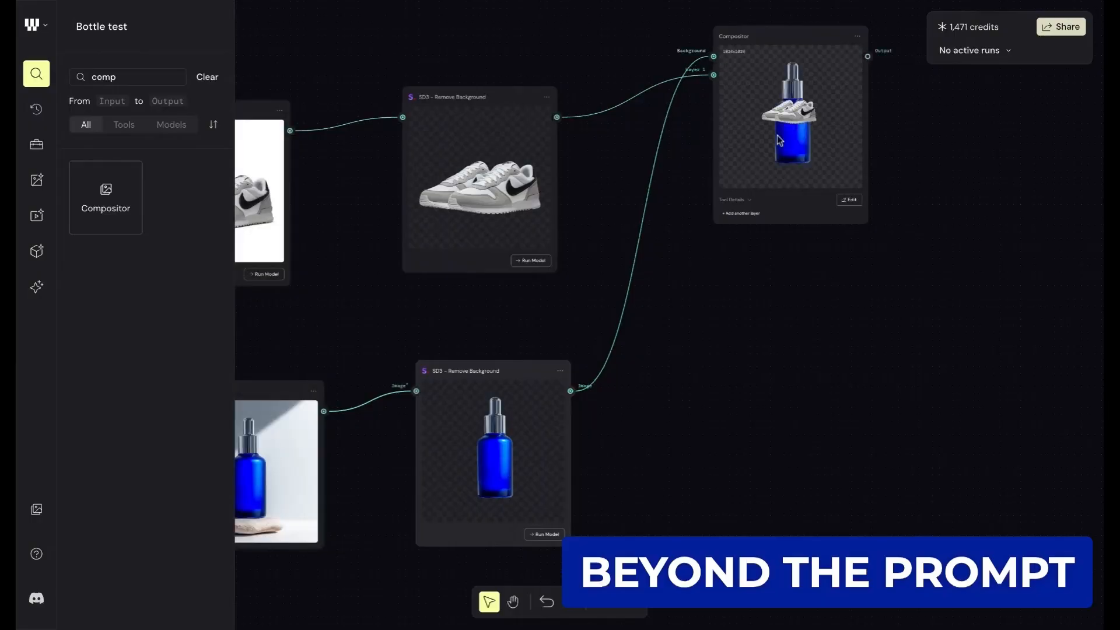
{"action": "left_click", "coordinate": [850, 200]}
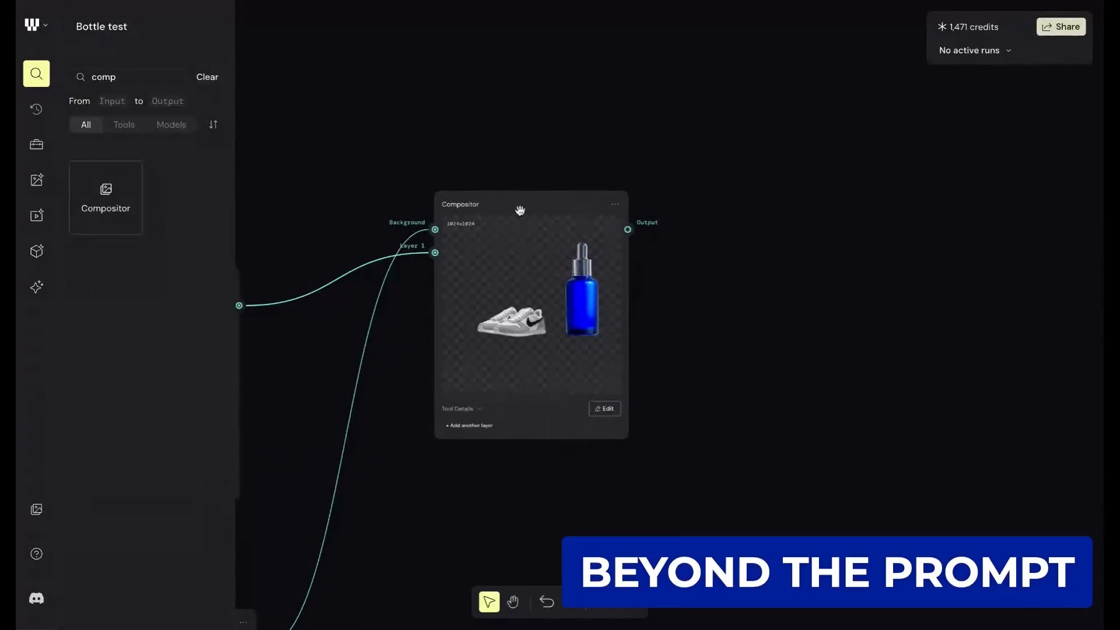
{"action": "scroll", "coordinate": [558, 328], "scroll_direction": "up", "scroll_amount": 5}
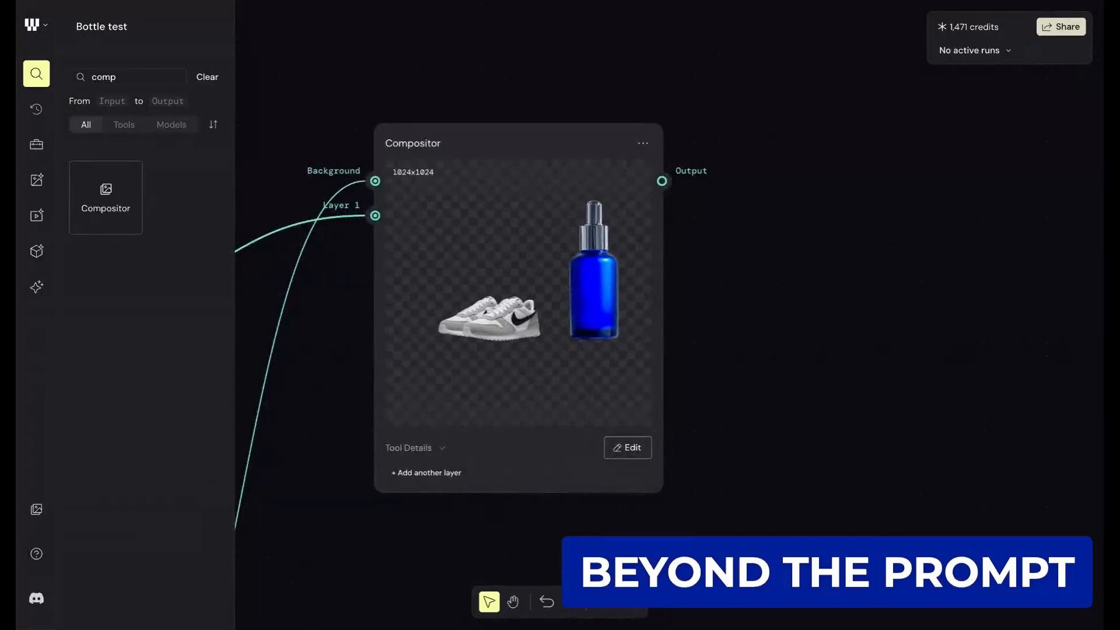
{"action": "scroll", "coordinate": [536, 274], "scroll_direction": "down", "scroll_amount": 5}
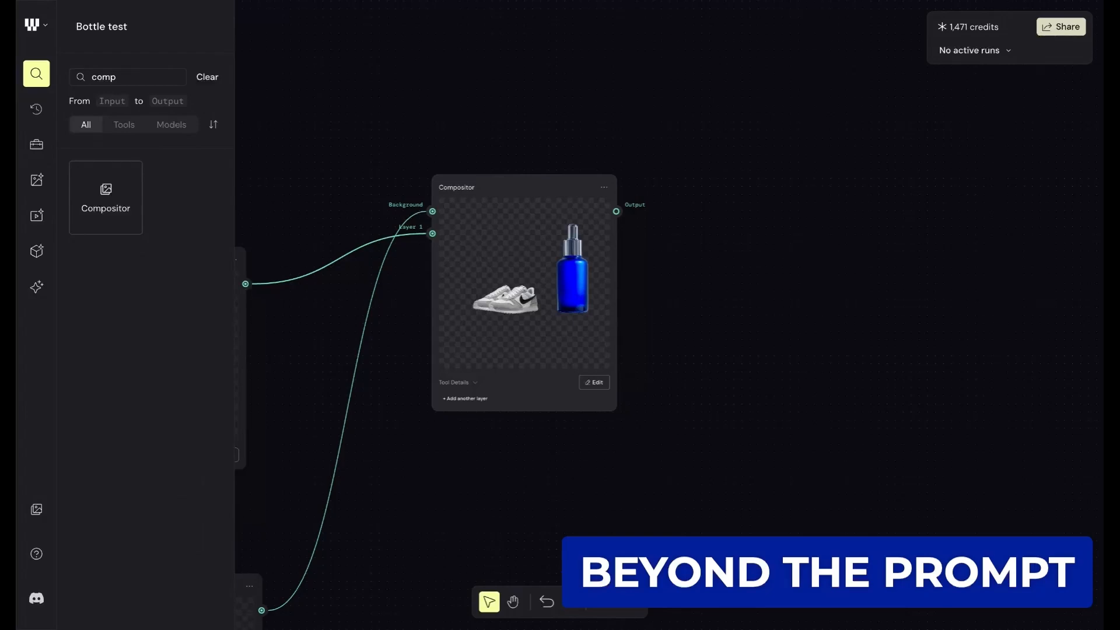
{"action": "scroll", "coordinate": [513, 267], "scroll_direction": "up", "scroll_amount": 5}
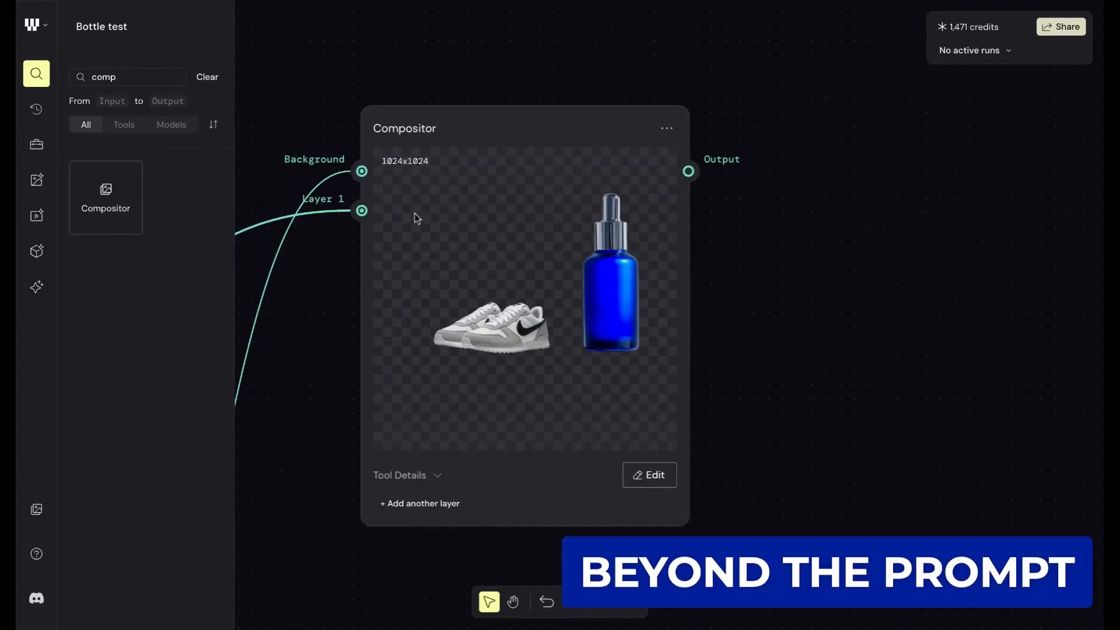
{"action": "scroll", "coordinate": [532, 271], "scroll_direction": "down", "scroll_amount": 5}
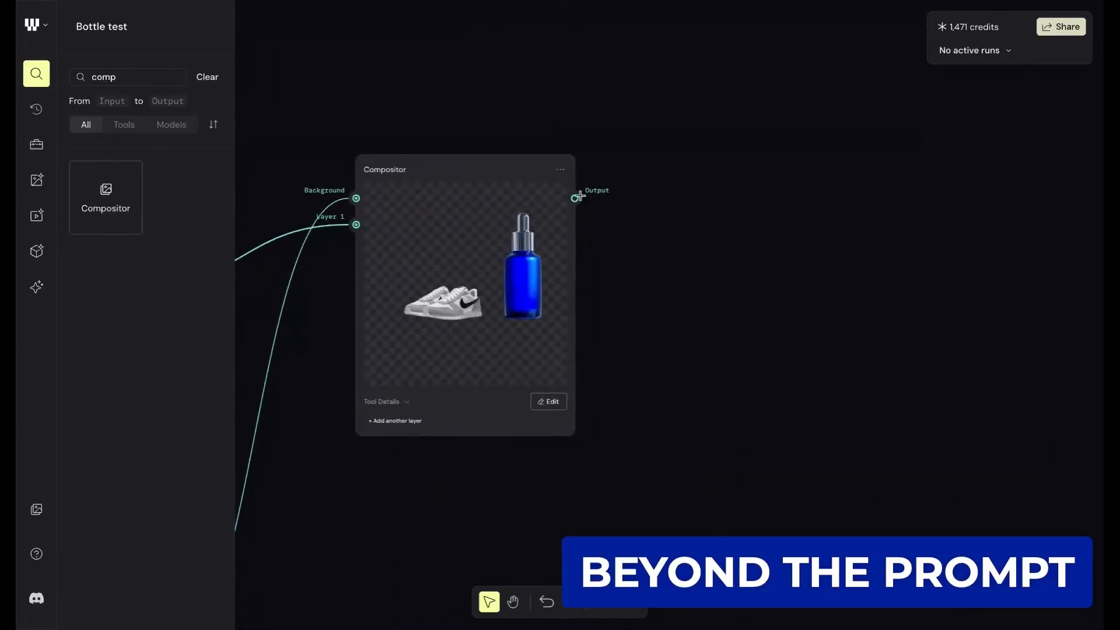
{"action": "left_click_drag", "start_coordinate": [574, 198], "coordinate": [743, 105]}
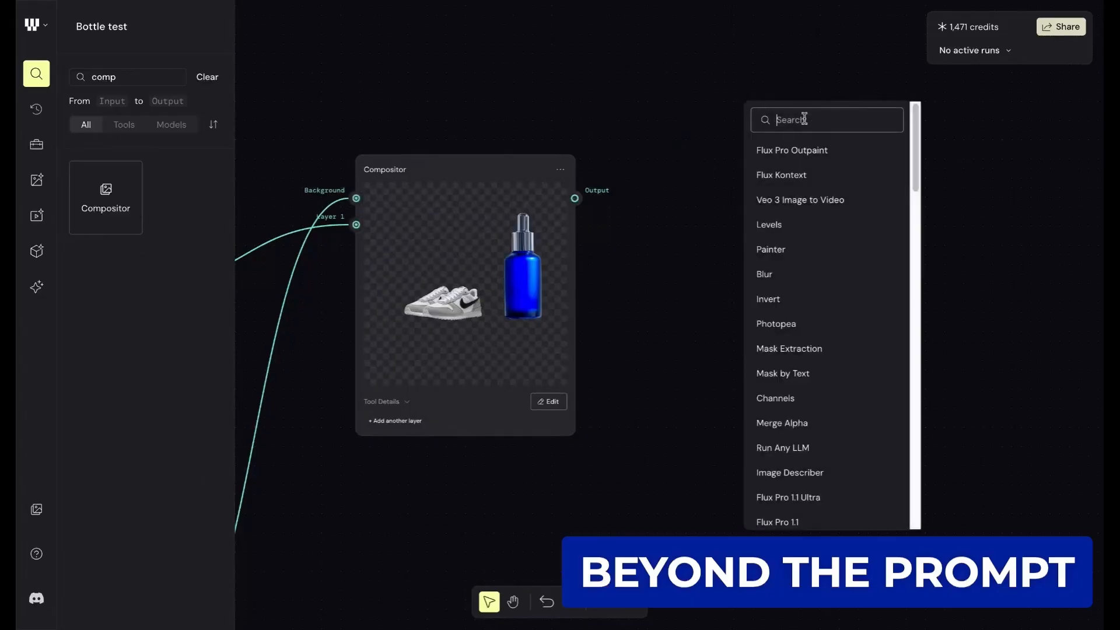
{"action": "type", "text": "flux"}
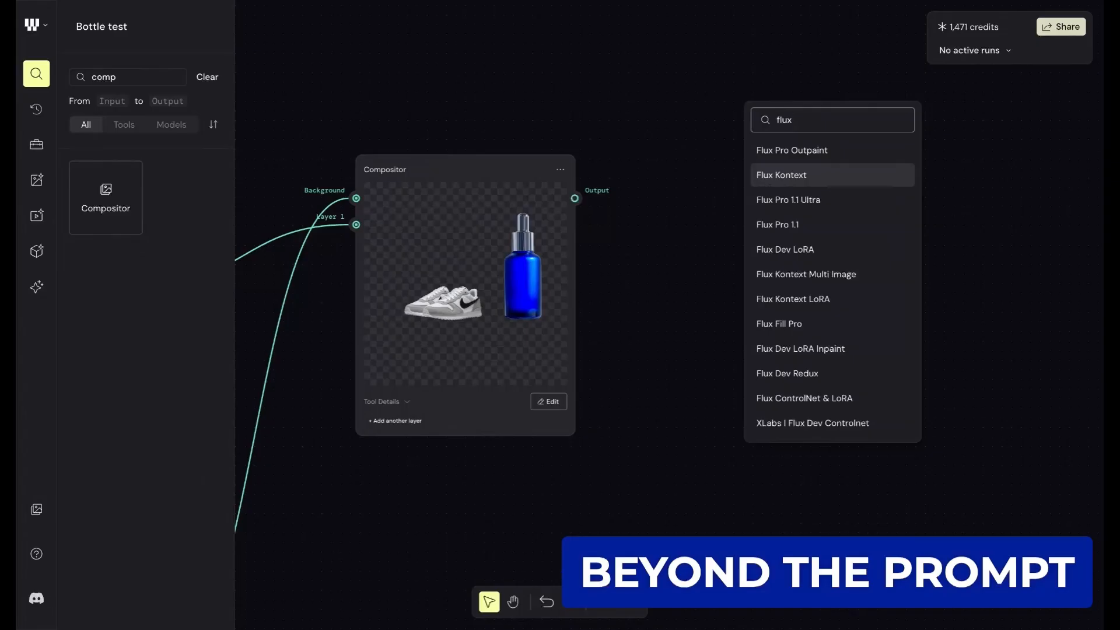
{"action": "left_click", "coordinate": [606, 199]}
- Add a Relight 2.0 node with its Image input fed by the Compositor's output
{"action": "left_click_drag", "start_coordinate": [575, 198], "coordinate": [676, 137]}
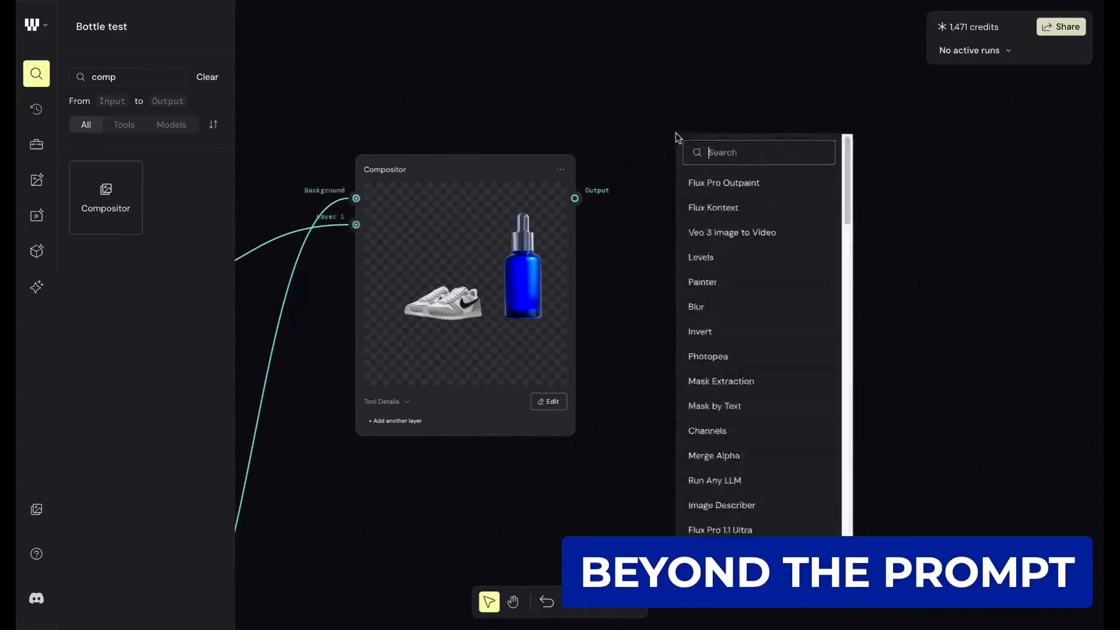
{"action": "type", "text": "rel"}
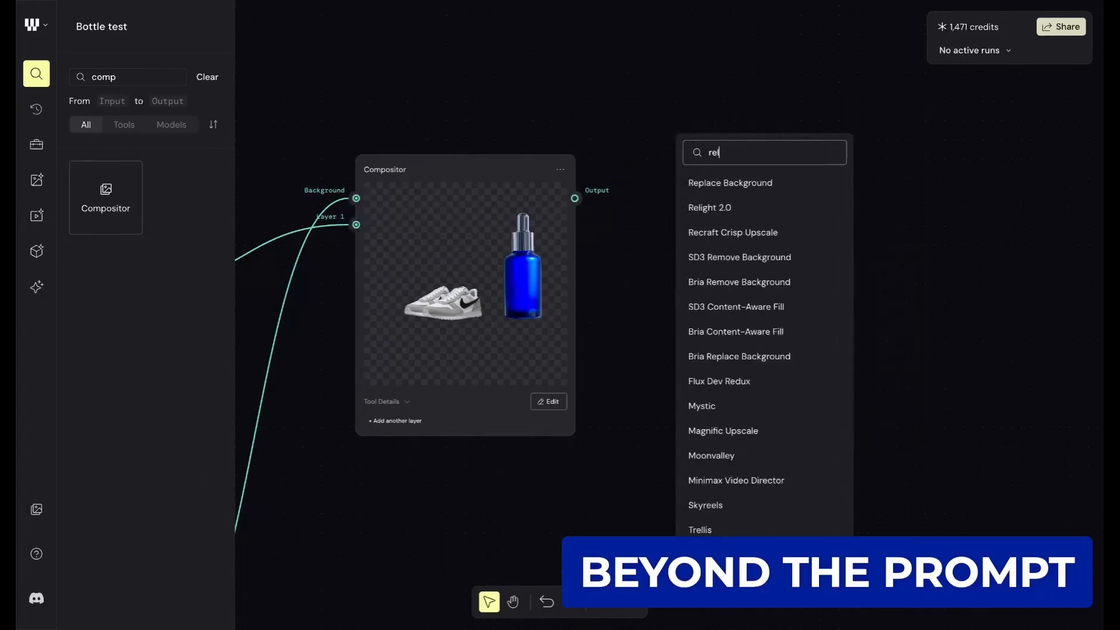
{"action": "left_click", "coordinate": [728, 184]}
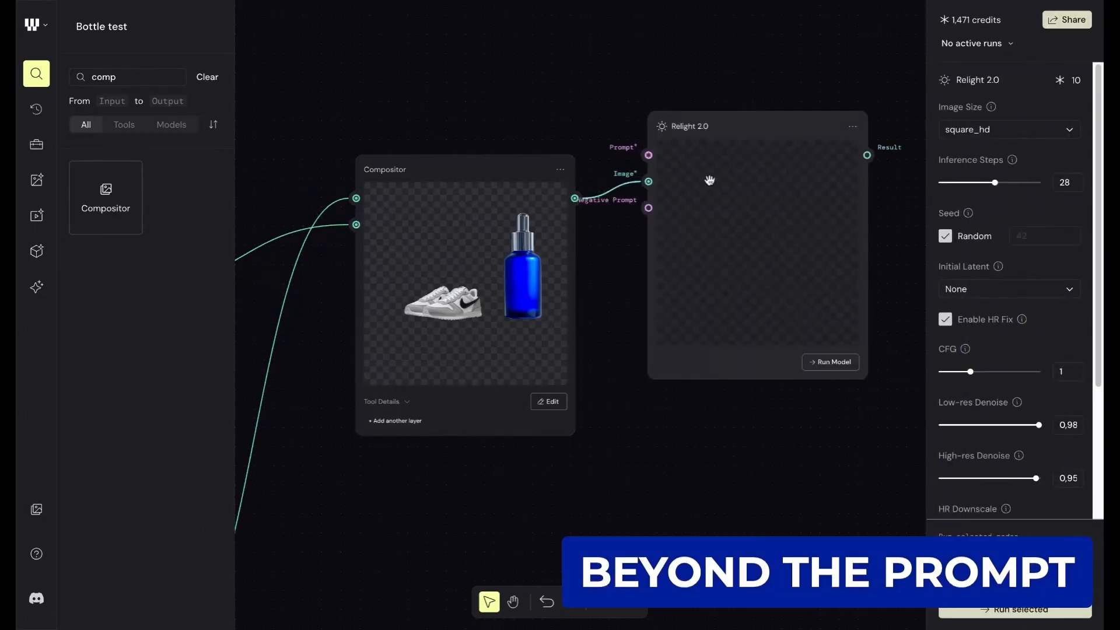
{"action": "scroll", "coordinate": [738, 168], "scroll_direction": "down", "scroll_amount": 3}
{"action": "scroll", "coordinate": [743, 123], "scroll_direction": "up", "scroll_amount": 2}
{"action": "scroll", "coordinate": [743, 122], "scroll_direction": "up", "scroll_amount": 1}
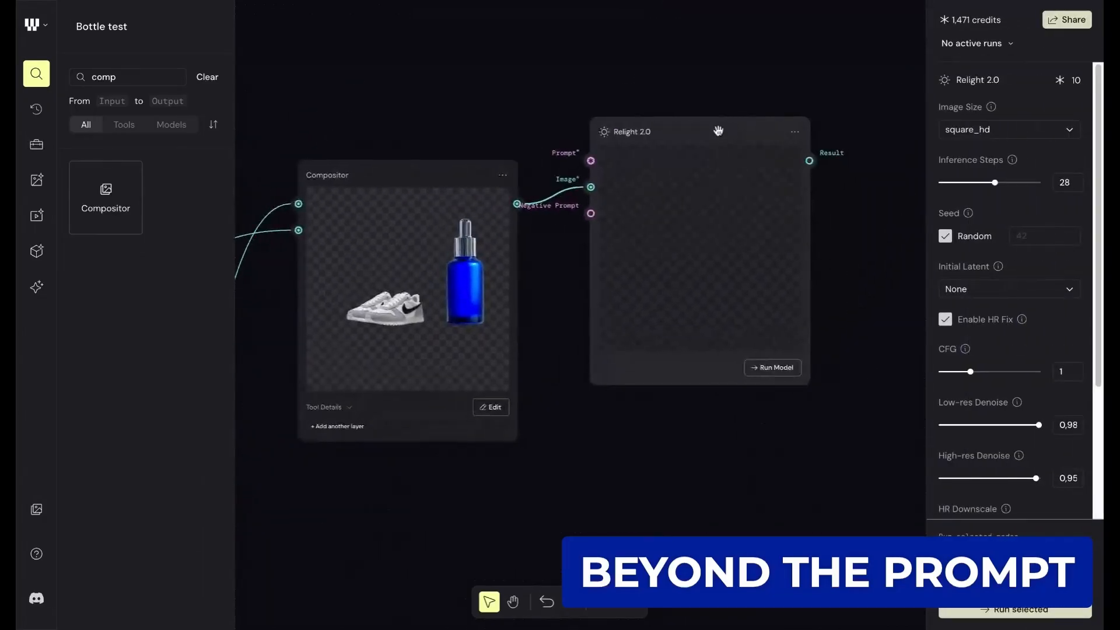
- Move the Relight 2.0 node away from the Compositor and add a Text node above the Compositor, feeding Relight's Prompt input
{"action": "left_click_drag", "start_coordinate": [718, 130], "coordinate": [809, 78]}
{"action": "scroll", "coordinate": [567, 187], "scroll_direction": "down", "scroll_amount": 2}
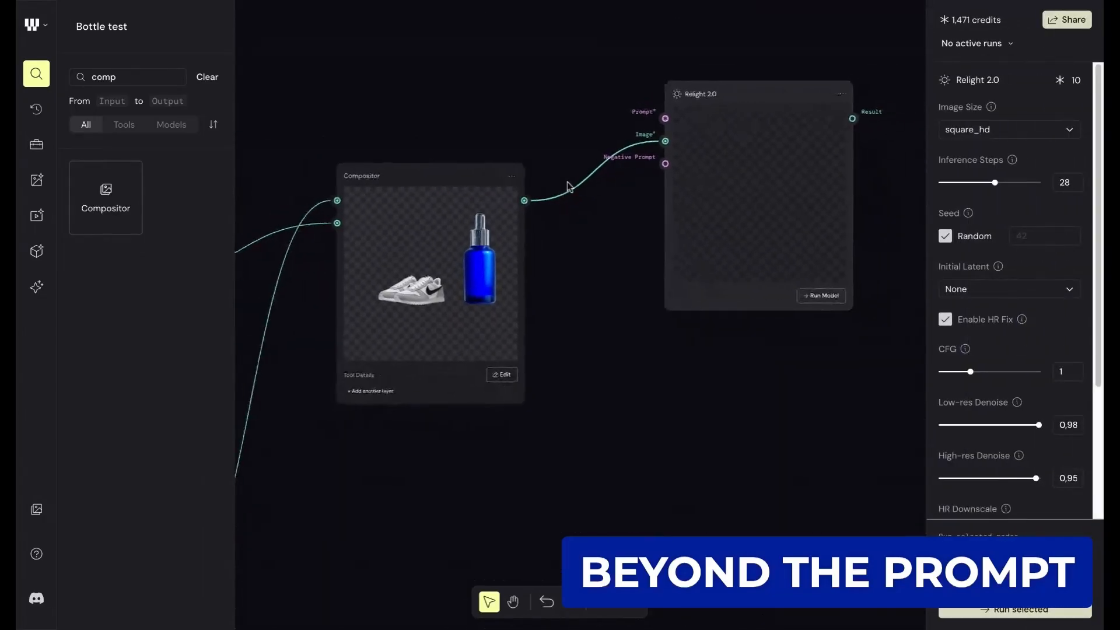
{"action": "scroll", "coordinate": [607, 75], "scroll_direction": "up", "scroll_amount": 2}
{"action": "left_click_drag", "start_coordinate": [643, 211], "coordinate": [476, 129]}
{"action": "type", "text": "text"}
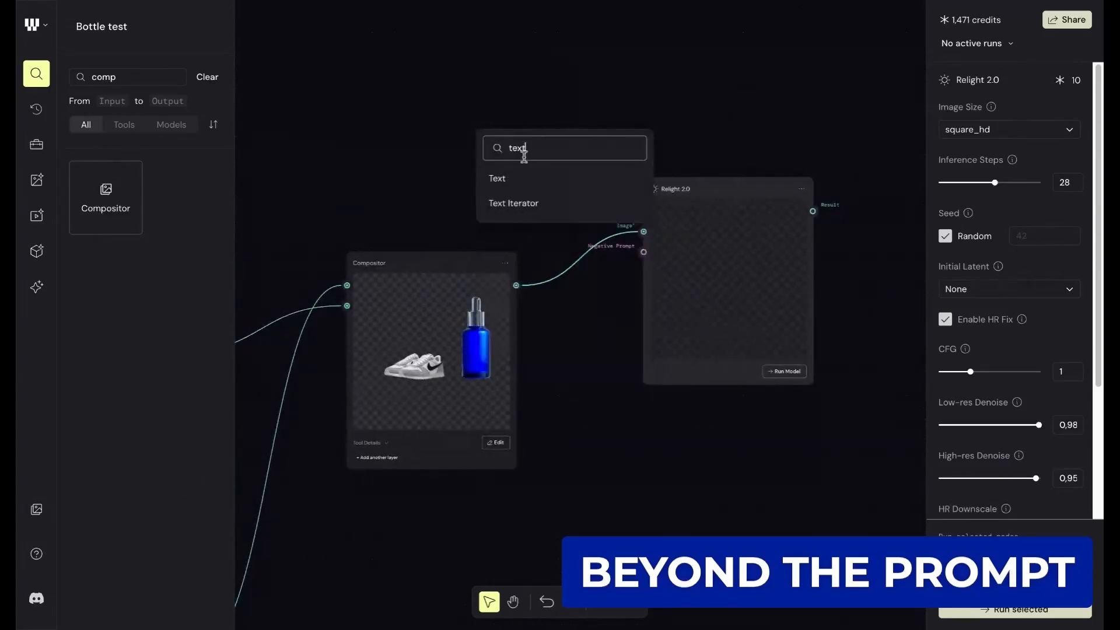
{"action": "left_click", "coordinate": [520, 178]}
{"action": "left_click_drag", "start_coordinate": [527, 117], "coordinate": [426, 106]}
- Enter the prompt "products in the jungle" in the Text node and run the Relight 2.0 model
{"action": "left_click", "coordinate": [386, 143]}
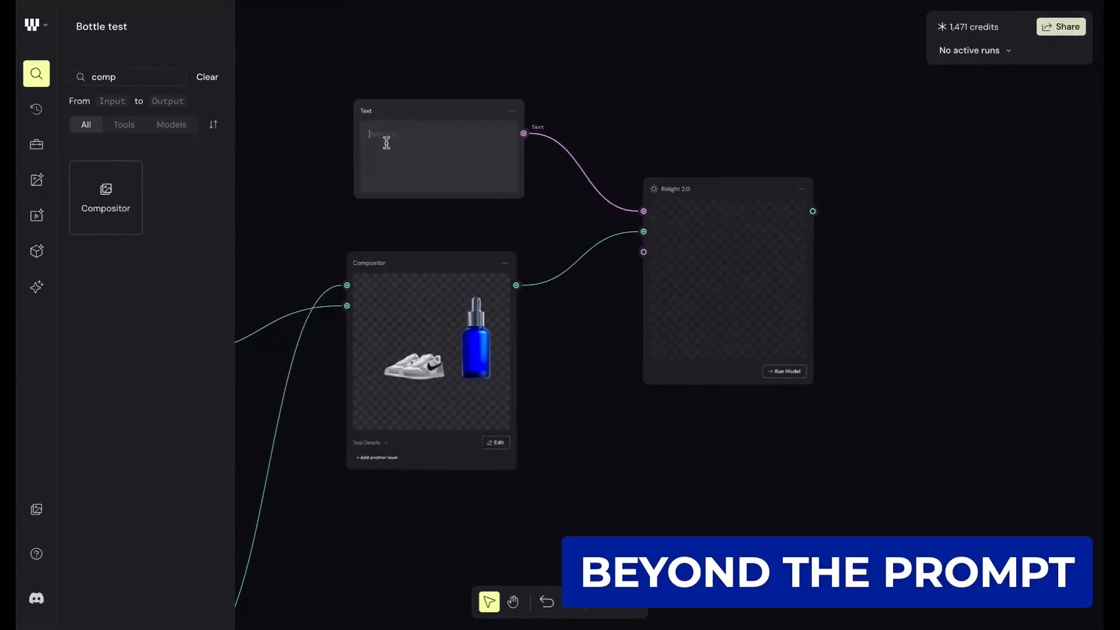
{"action": "type", "text": "the jungle"}
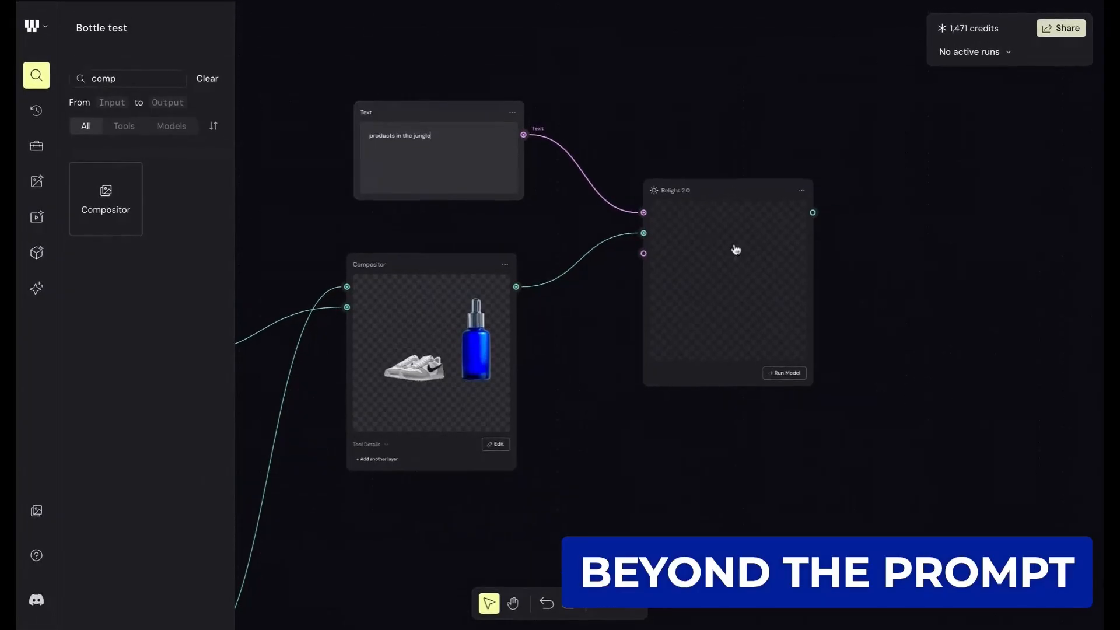
{"action": "left_click", "coordinate": [782, 373]}
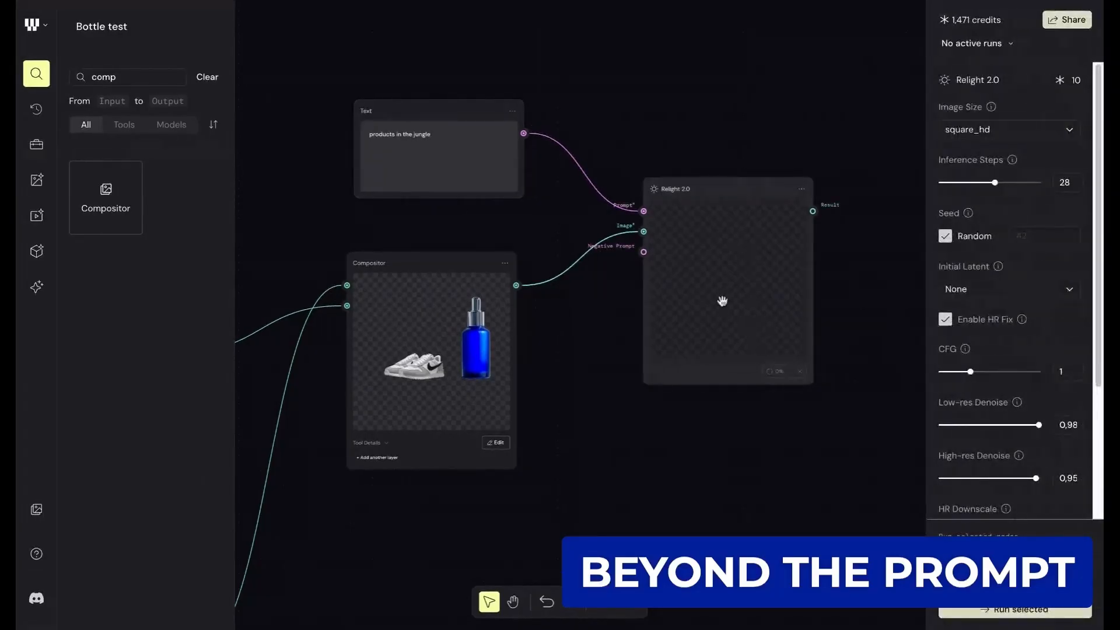
{"action": "scroll", "coordinate": [746, 309], "scroll_direction": "up", "scroll_amount": 2}
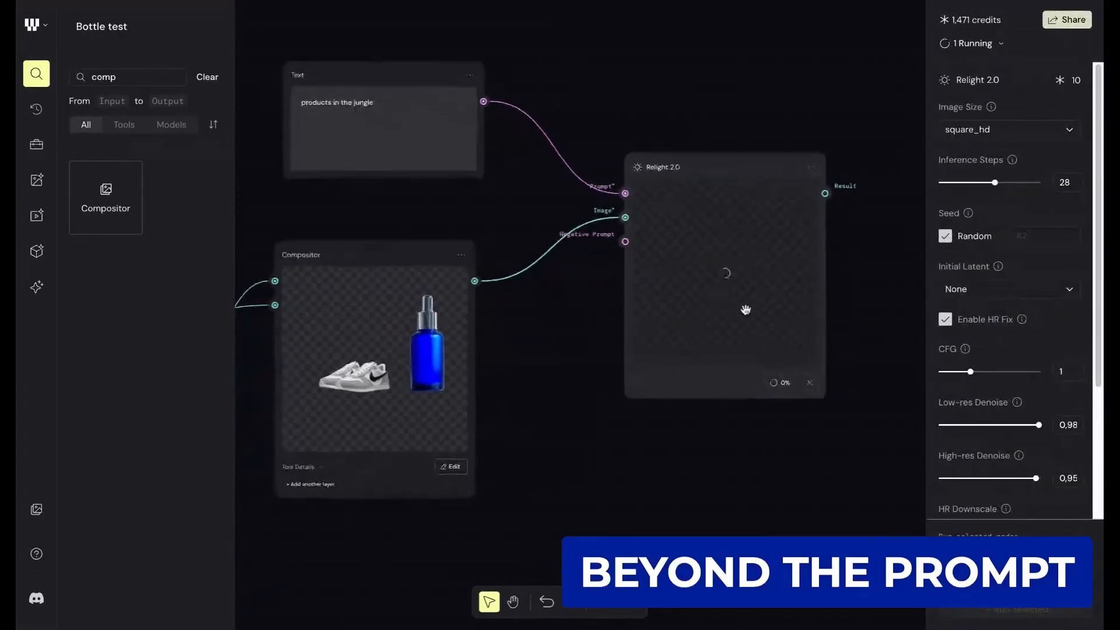
{"action": "scroll", "coordinate": [745, 309], "scroll_direction": "down", "scroll_amount": 3}
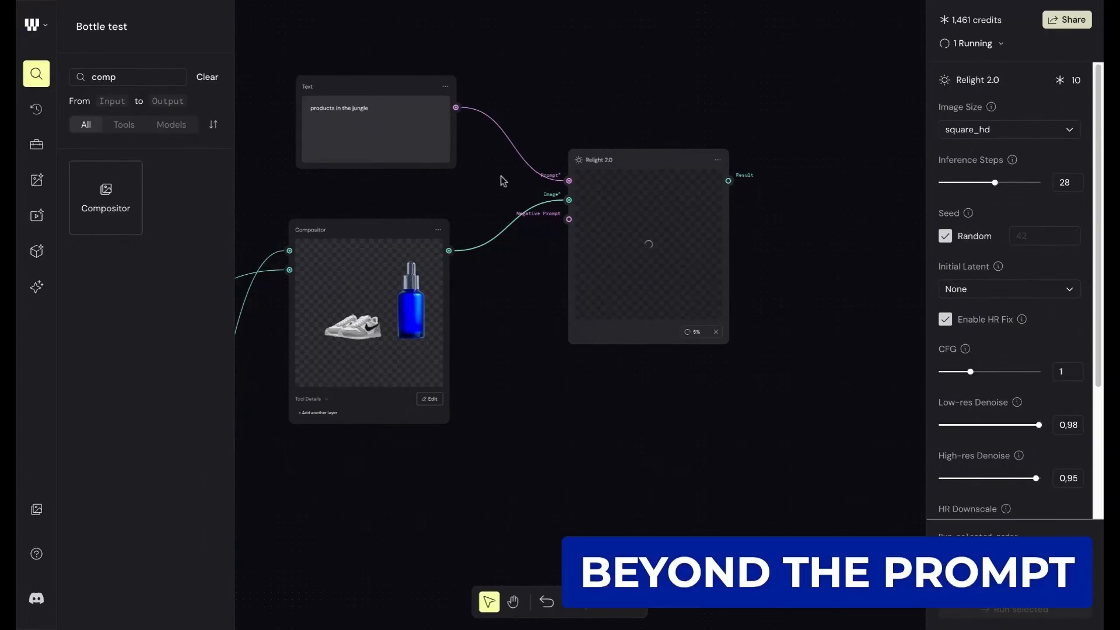
- Examine the generated jungle image in the Relight 2.0 node, checking the lighting and shadows on the sneakers and bottle
{"action": "scroll", "coordinate": [441, 191], "scroll_direction": "left", "scroll_amount": 1}
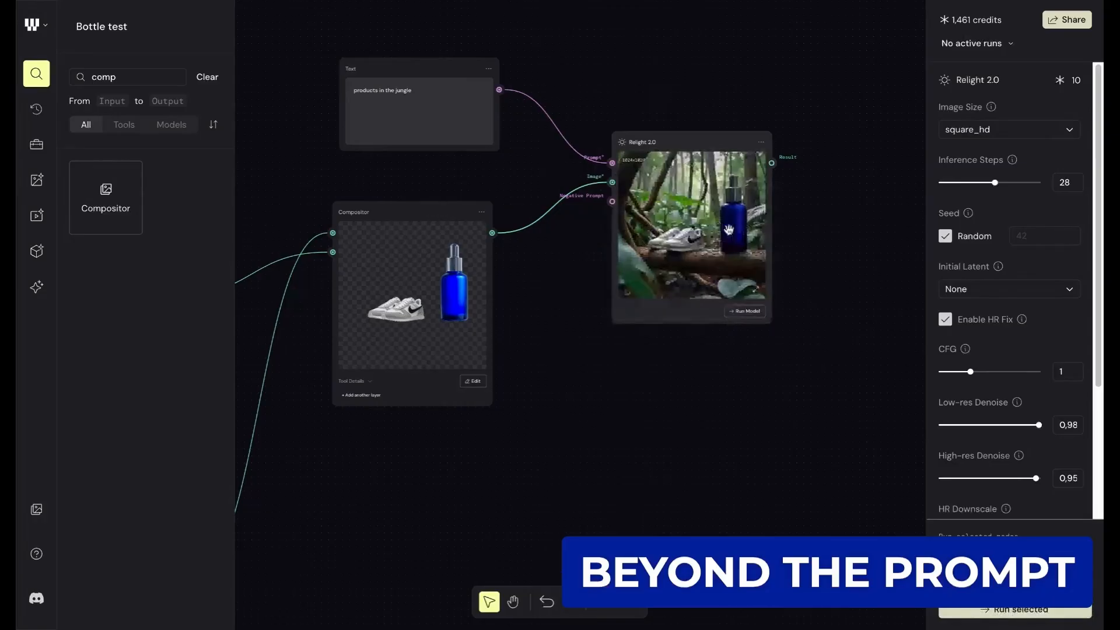
{"action": "scroll", "coordinate": [729, 230], "scroll_direction": "up", "scroll_amount": 5}
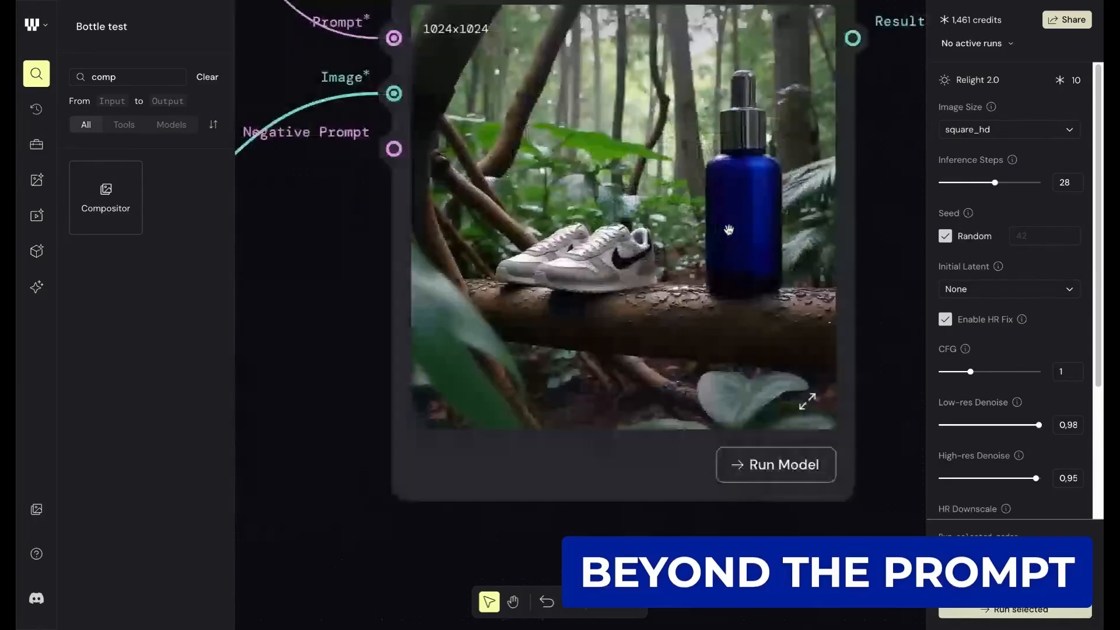
{"action": "scroll", "coordinate": [728, 230], "scroll_direction": "down", "scroll_amount": 3}
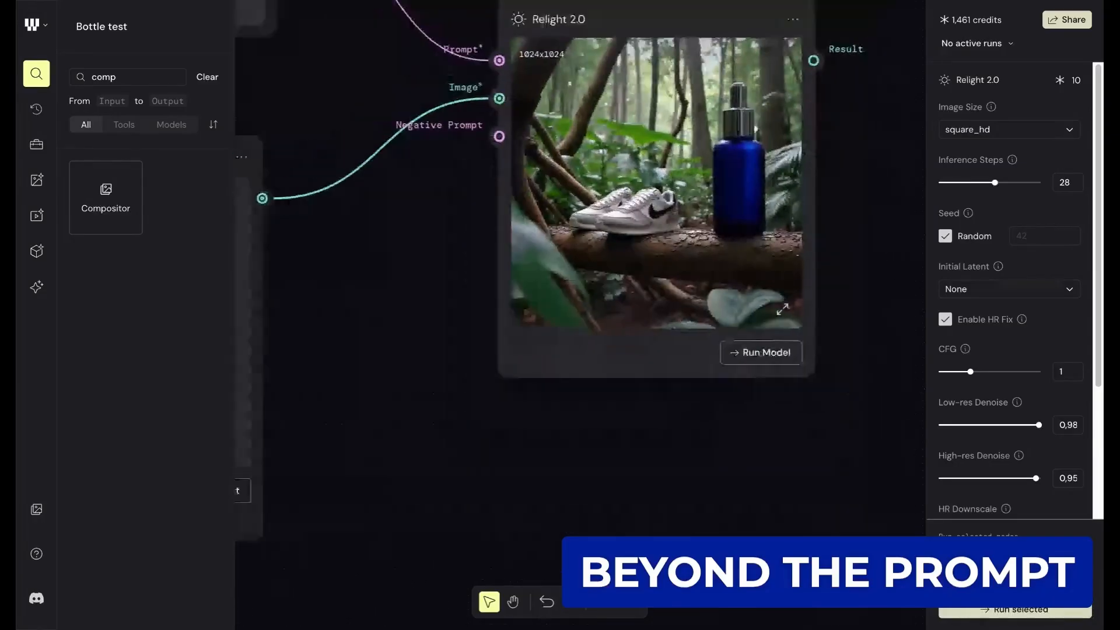
{"action": "left_click_drag", "start_coordinate": [755, 131], "coordinate": [750, 247]}
{"action": "scroll", "coordinate": [717, 224], "scroll_direction": "down", "scroll_amount": 2}
{"action": "left_click_drag", "start_coordinate": [671, 232], "coordinate": [606, 200]}
{"action": "scroll", "coordinate": [632, 238], "scroll_direction": "down", "scroll_amount": 2}
{"action": "left_click_drag", "start_coordinate": [590, 253], "coordinate": [628, 266]}
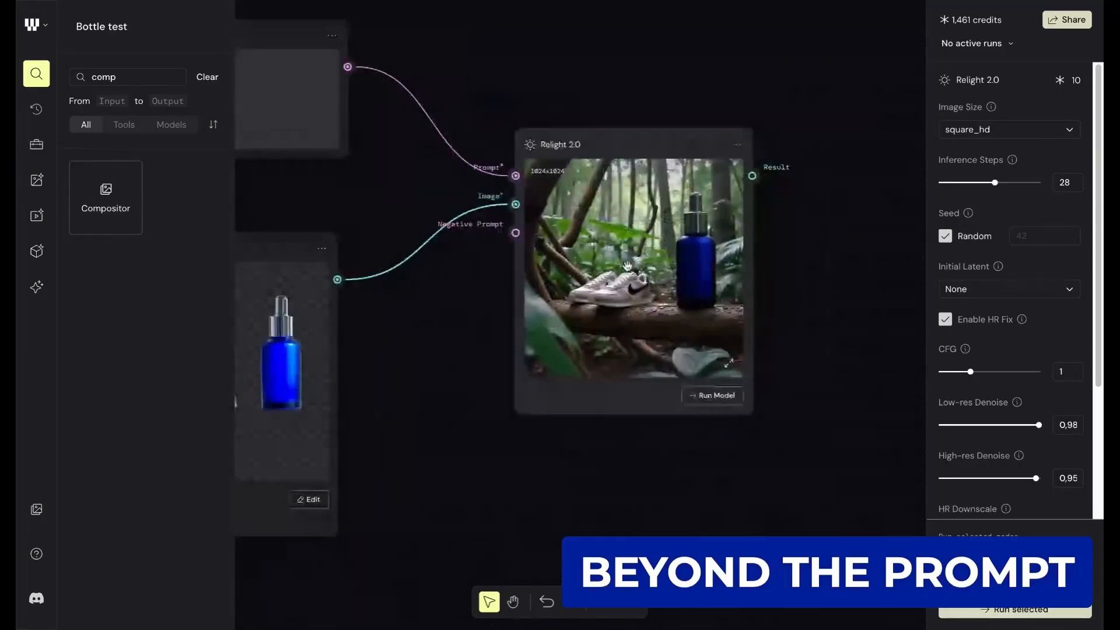
{"action": "scroll", "coordinate": [627, 266], "scroll_direction": "up", "scroll_amount": 1}
{"action": "scroll", "coordinate": [633, 274], "scroll_direction": "up", "scroll_amount": 3}
{"action": "scroll", "coordinate": [654, 233], "scroll_direction": "down", "scroll_amount": 1}
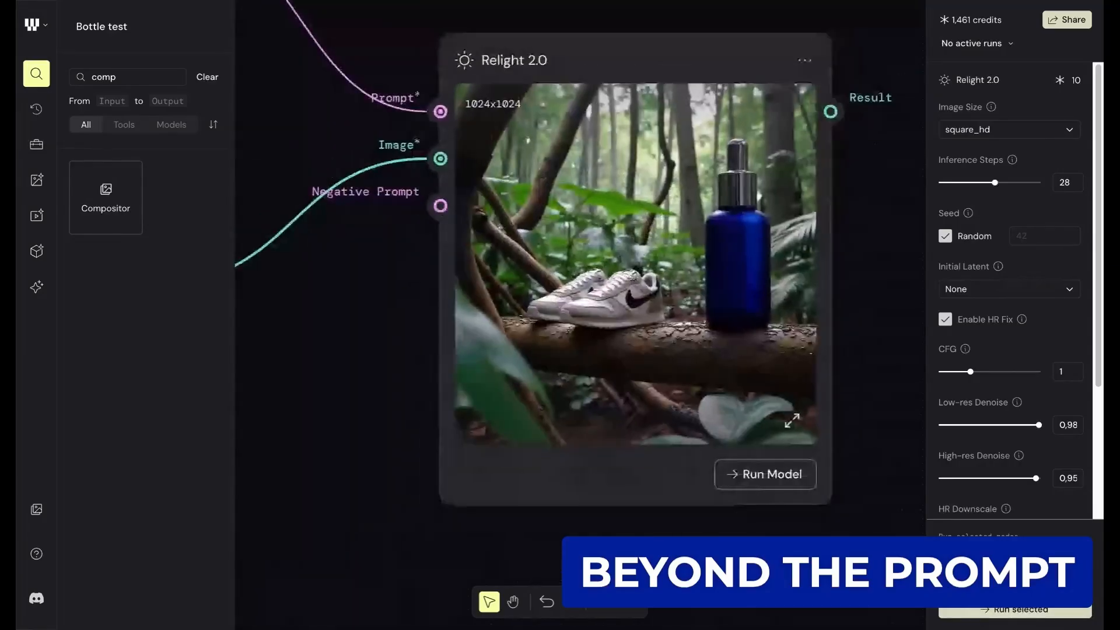
{"action": "scroll", "coordinate": [668, 208], "scroll_direction": "down", "scroll_amount": 3}
{"action": "left_click_drag", "start_coordinate": [477, 253], "coordinate": [624, 248]}
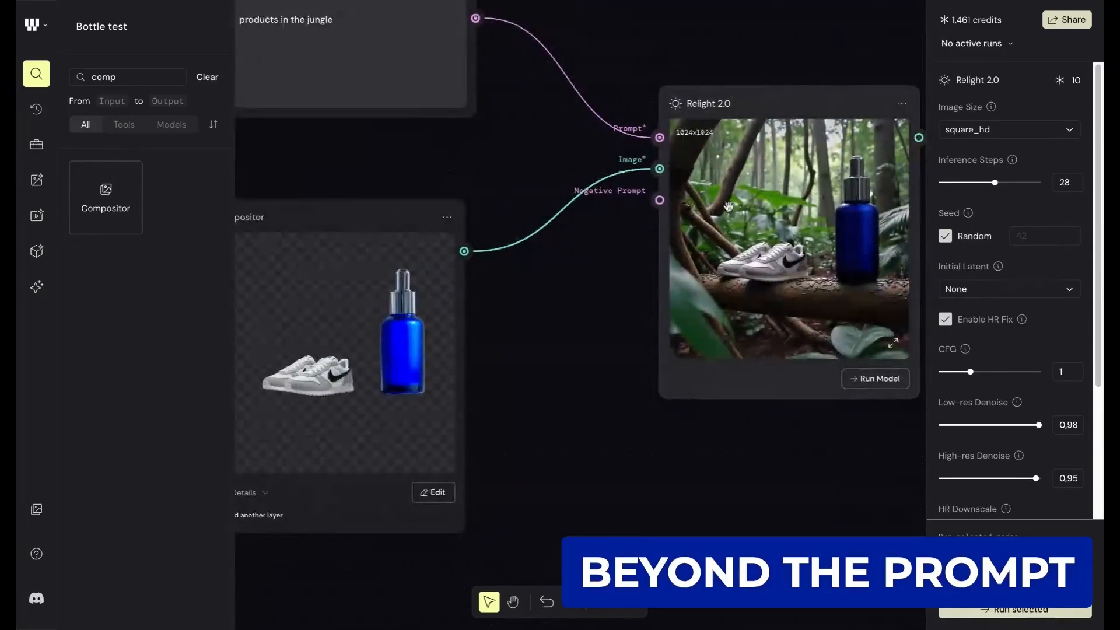
{"action": "left_click_drag", "start_coordinate": [837, 230], "coordinate": [743, 257]}
{"action": "scroll", "coordinate": [744, 257], "scroll_direction": "up", "scroll_amount": 1}
{"action": "scroll", "coordinate": [743, 257], "scroll_direction": "up", "scroll_amount": 5}
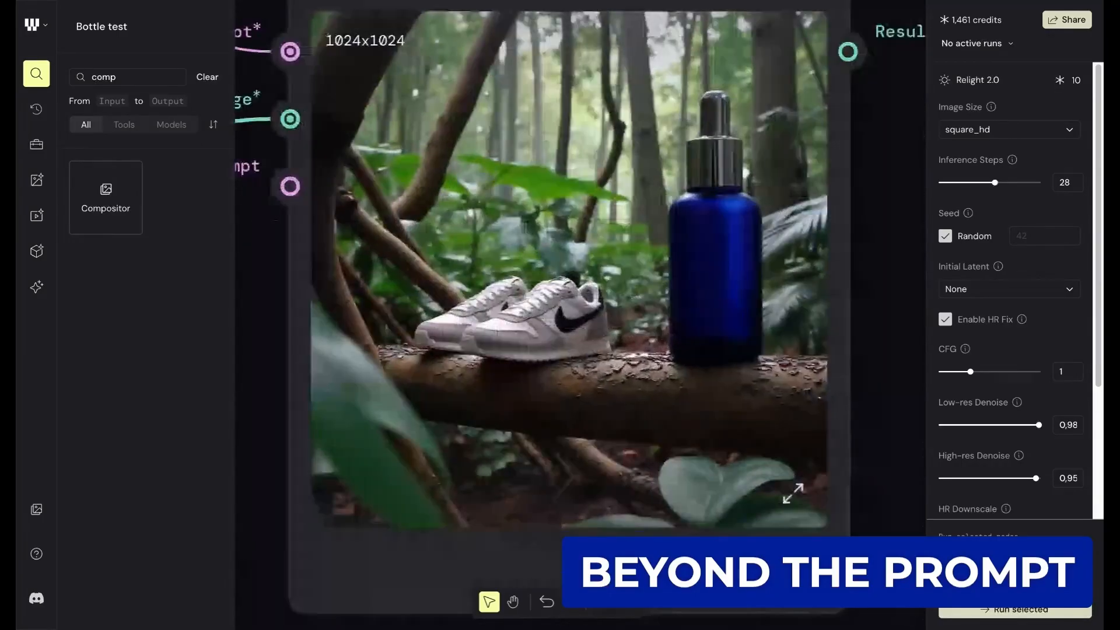
{"action": "mouse_move", "coordinate": [725, 219]}
{"action": "left_mouse_down"}
{"action": "mouse_move", "coordinate": [724, 253]}
{"action": "mouse_move", "coordinate": [730, 232]}
{"action": "left_mouse_up"}
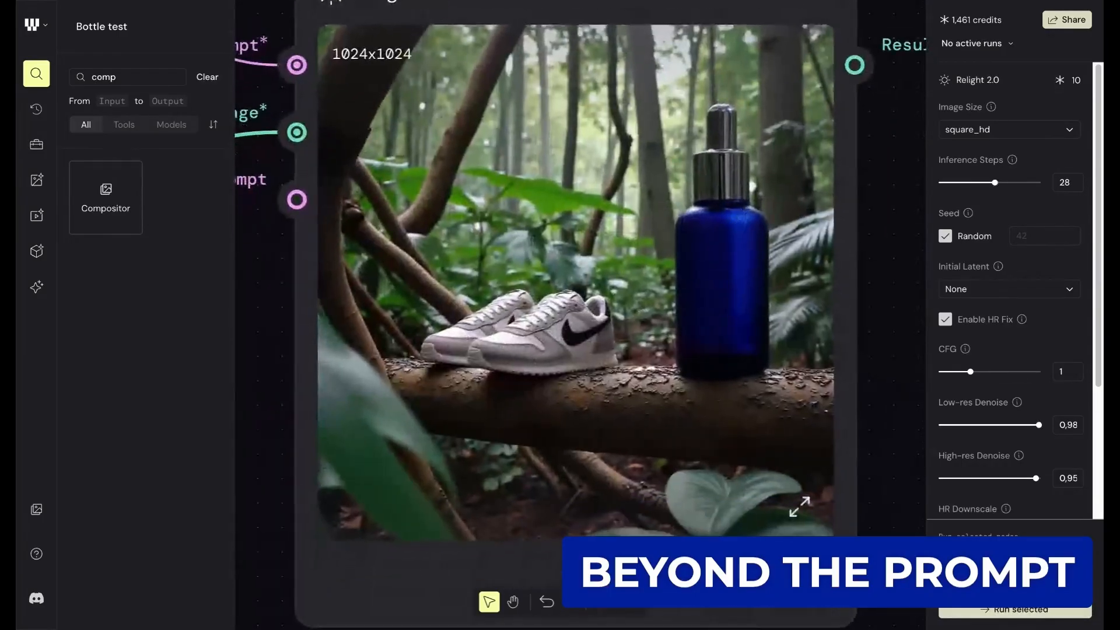
{"action": "scroll", "coordinate": [720, 221], "scroll_direction": "down", "scroll_amount": 3}
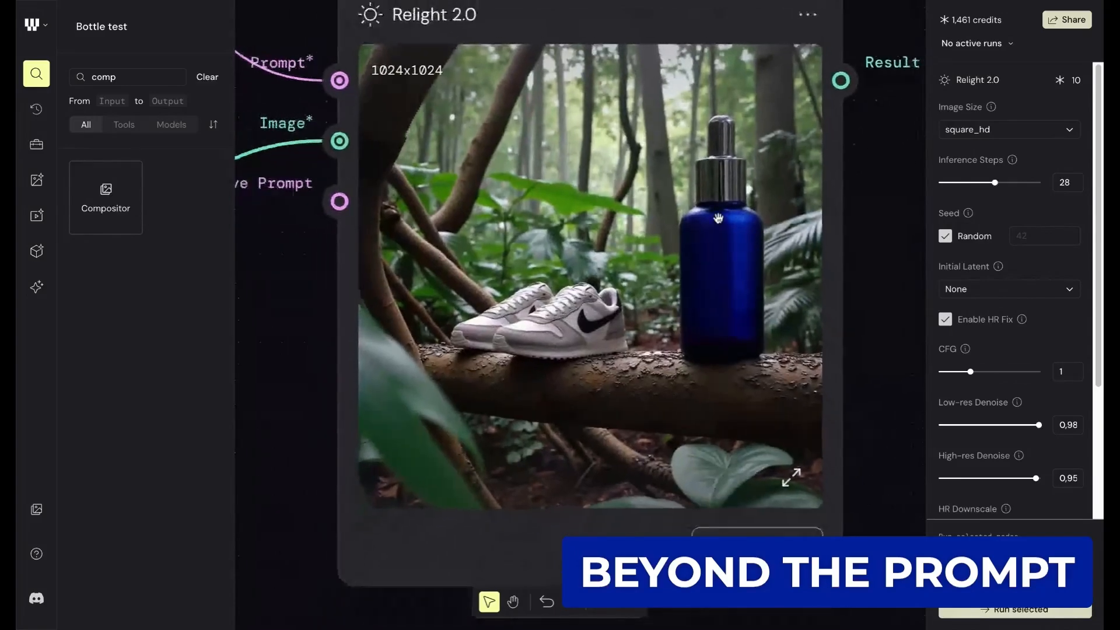
{"action": "scroll", "coordinate": [718, 219], "scroll_direction": "down", "scroll_amount": 2}
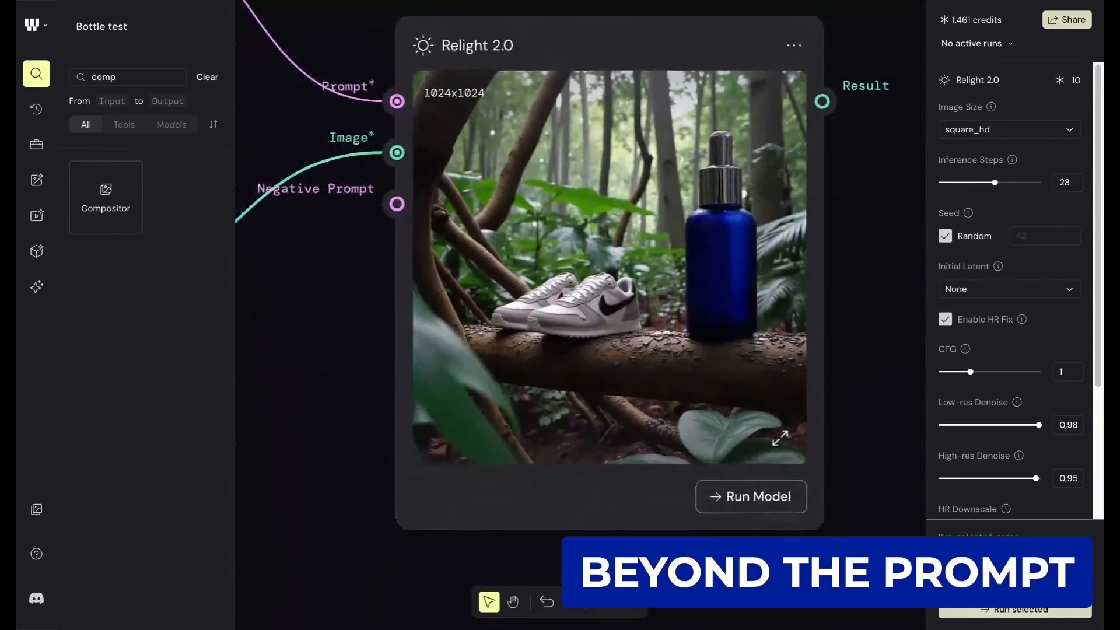
{"action": "left_click_drag", "start_coordinate": [697, 186], "coordinate": [732, 184]}
{"action": "scroll", "coordinate": [732, 185], "scroll_direction": "down", "scroll_amount": 1}
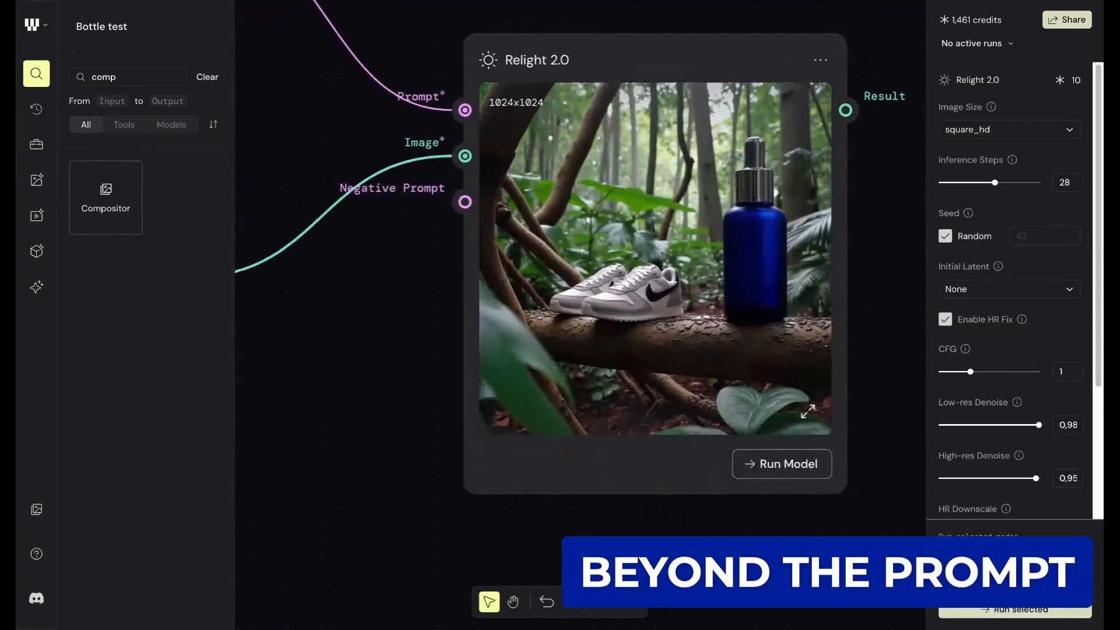
{"action": "scroll", "coordinate": [732, 185], "scroll_direction": "up", "scroll_amount": 1}
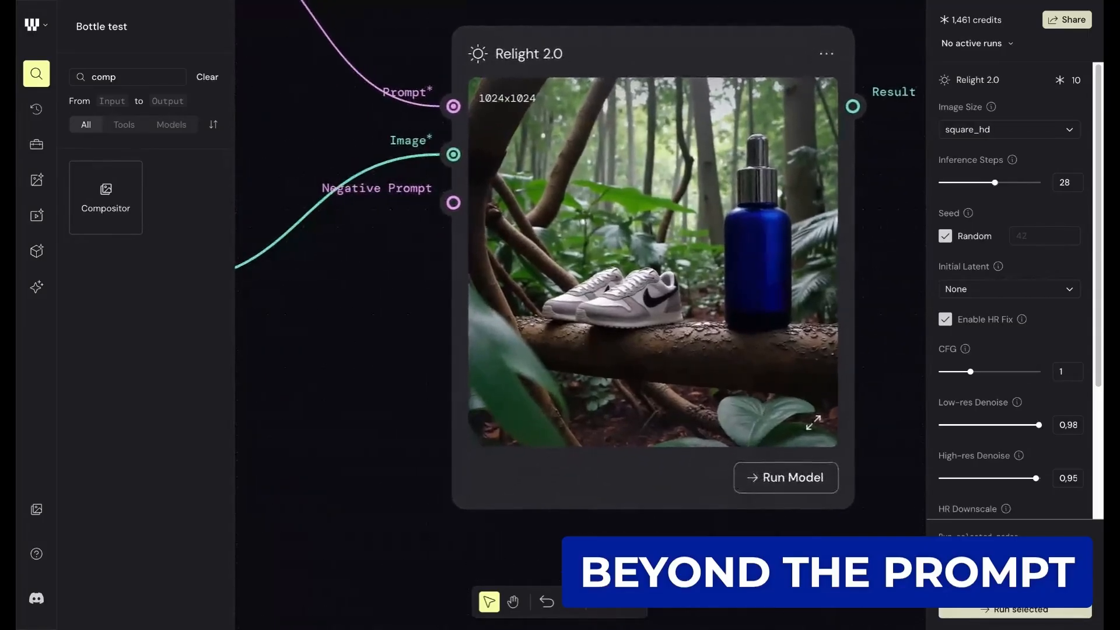
{"action": "scroll", "coordinate": [653, 268], "scroll_direction": "down", "scroll_amount": 1}
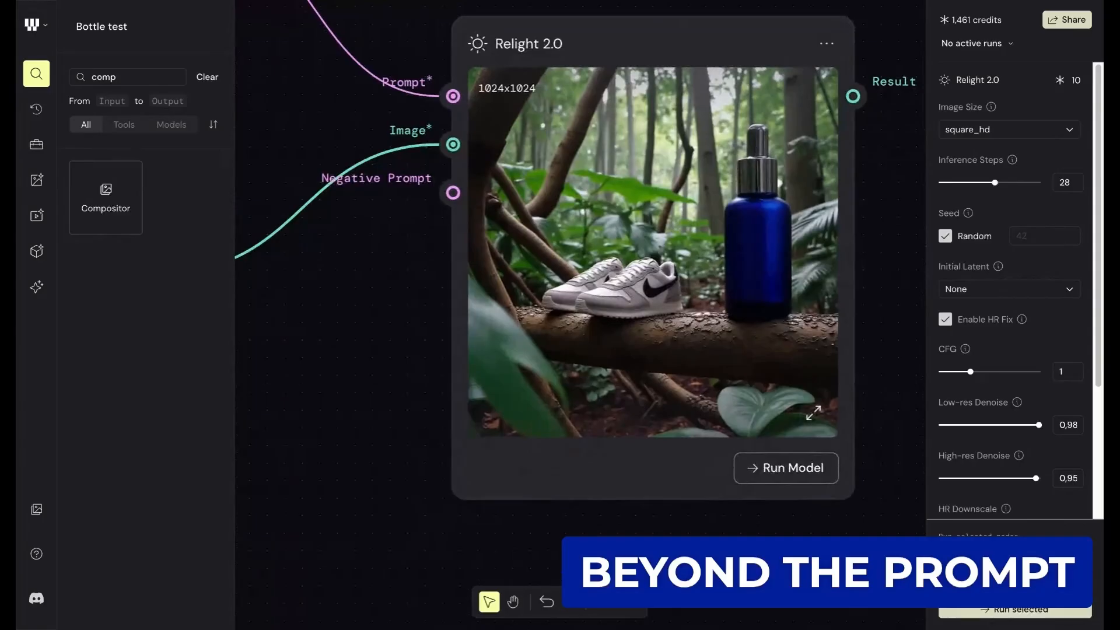
{"action": "scroll", "coordinate": [694, 148], "scroll_direction": "down", "scroll_amount": 1}
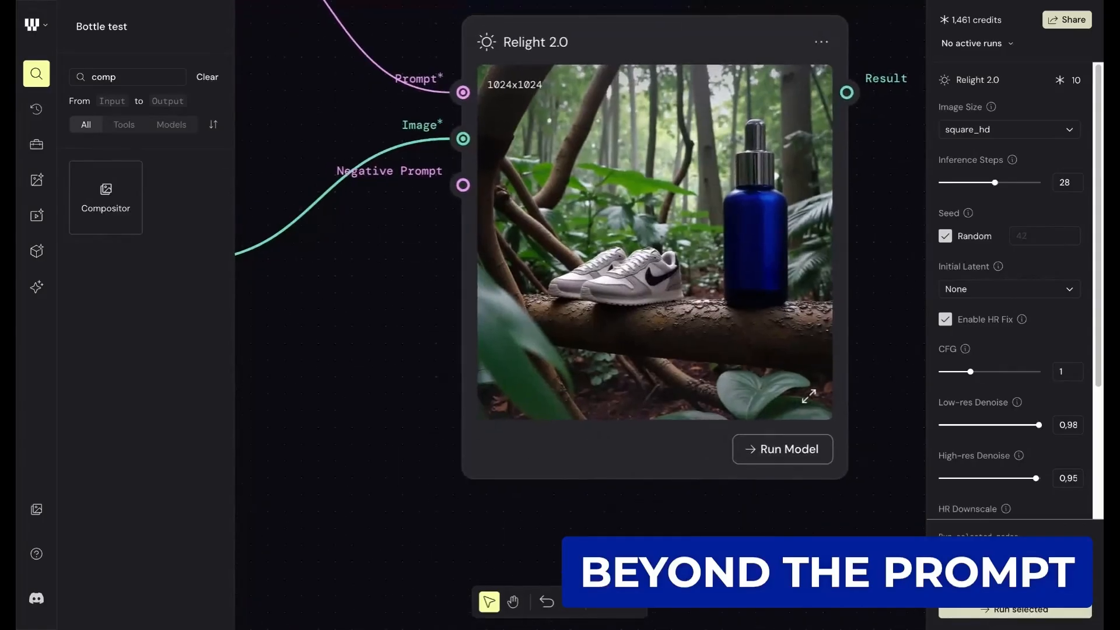
{"action": "scroll", "coordinate": [695, 147], "scroll_direction": "down", "scroll_amount": 1}
{"action": "scroll", "coordinate": [708, 175], "scroll_direction": "down", "scroll_amount": 3}
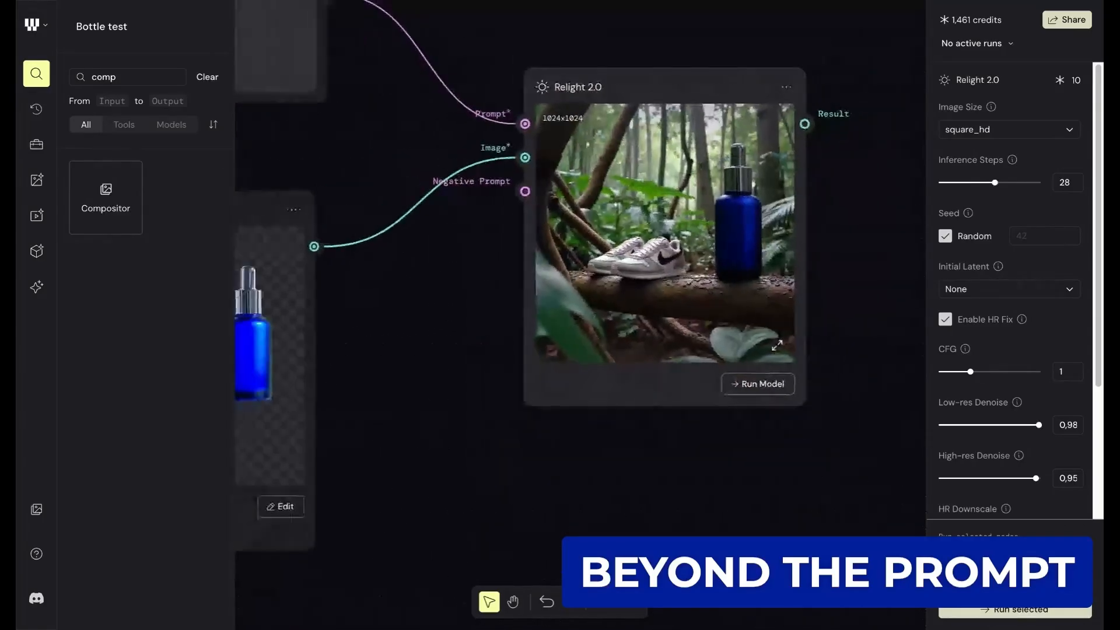
- Compare the sneakers and bottle in the Compositor's image with their relit version in the Relight 2.0 result
{"action": "scroll", "coordinate": [718, 175], "scroll_direction": "up", "scroll_amount": 2}
{"action": "scroll", "coordinate": [759, 151], "scroll_direction": "down", "scroll_amount": 1}
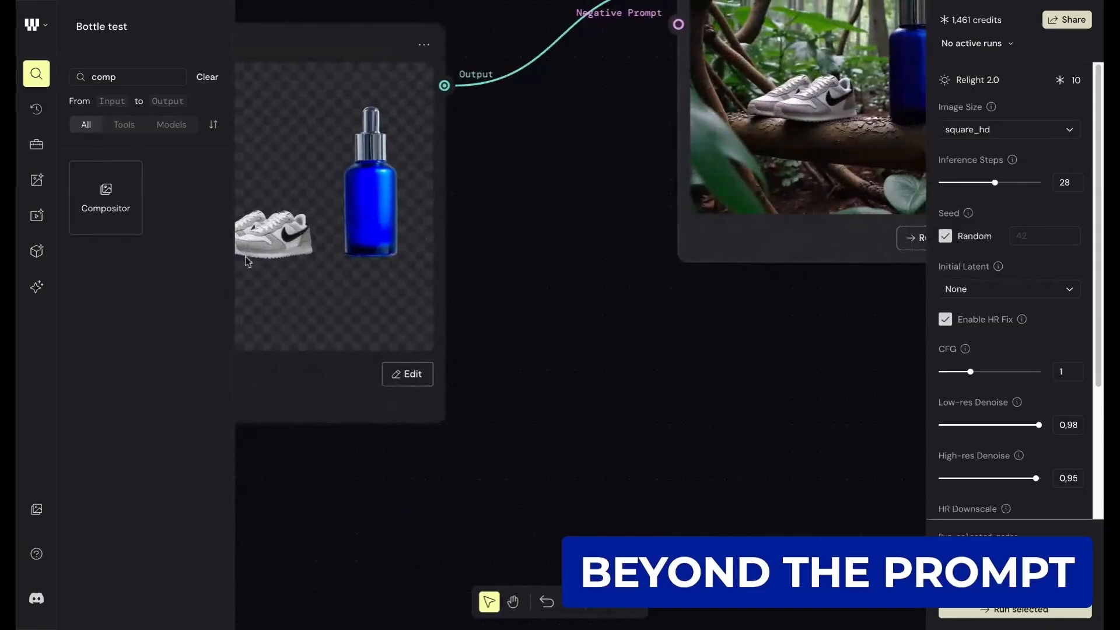
{"action": "scroll", "coordinate": [662, 207], "scroll_direction": "right", "scroll_amount": 2}
{"action": "scroll", "coordinate": [662, 208], "scroll_direction": "up", "scroll_amount": 1}
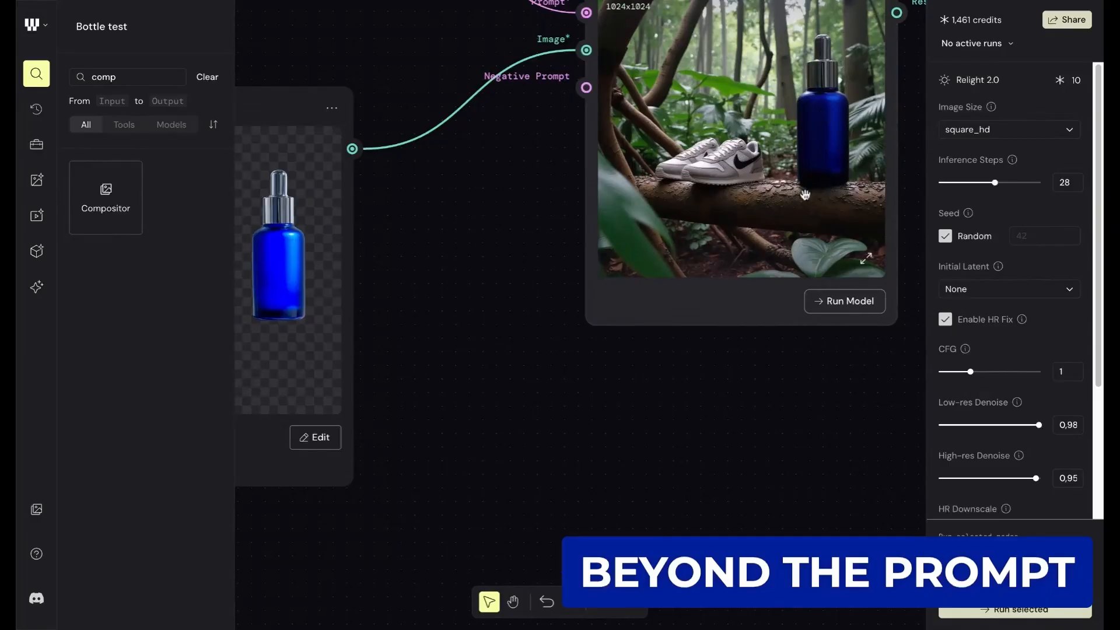
{"action": "scroll", "coordinate": [337, 302], "scroll_direction": "down", "scroll_amount": 1}
{"action": "scroll", "coordinate": [338, 303], "scroll_direction": "right", "scroll_amount": 3}
{"action": "scroll", "coordinate": [338, 303], "scroll_direction": "up", "scroll_amount": 3}
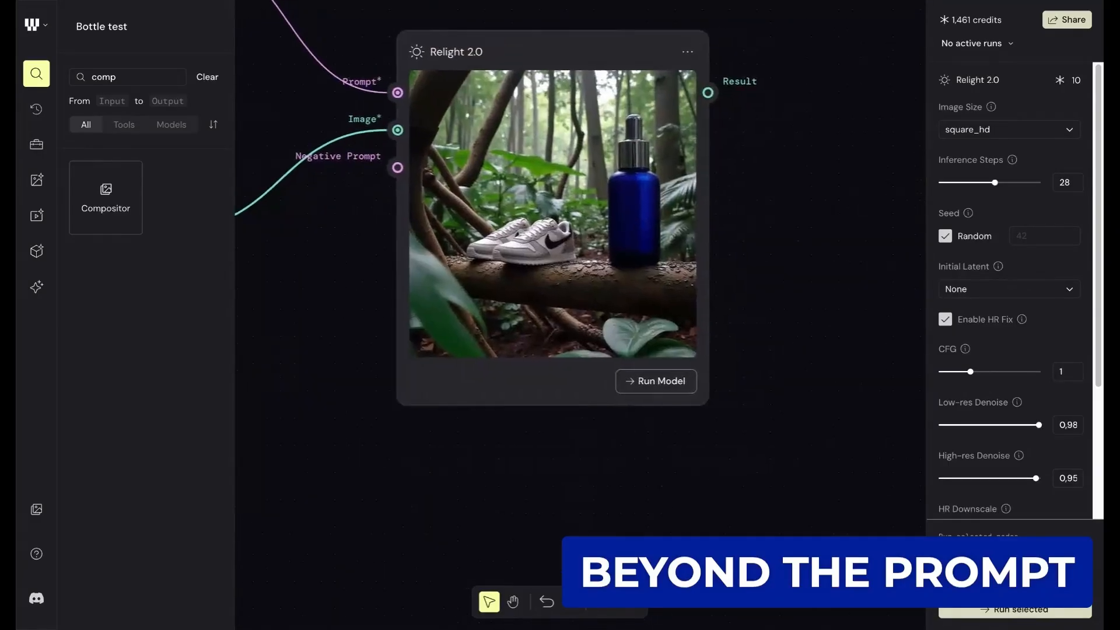
{"action": "scroll", "coordinate": [338, 303], "scroll_direction": "up", "scroll_amount": 1}
{"action": "scroll", "coordinate": [393, 296], "scroll_direction": "up", "scroll_amount": 2}
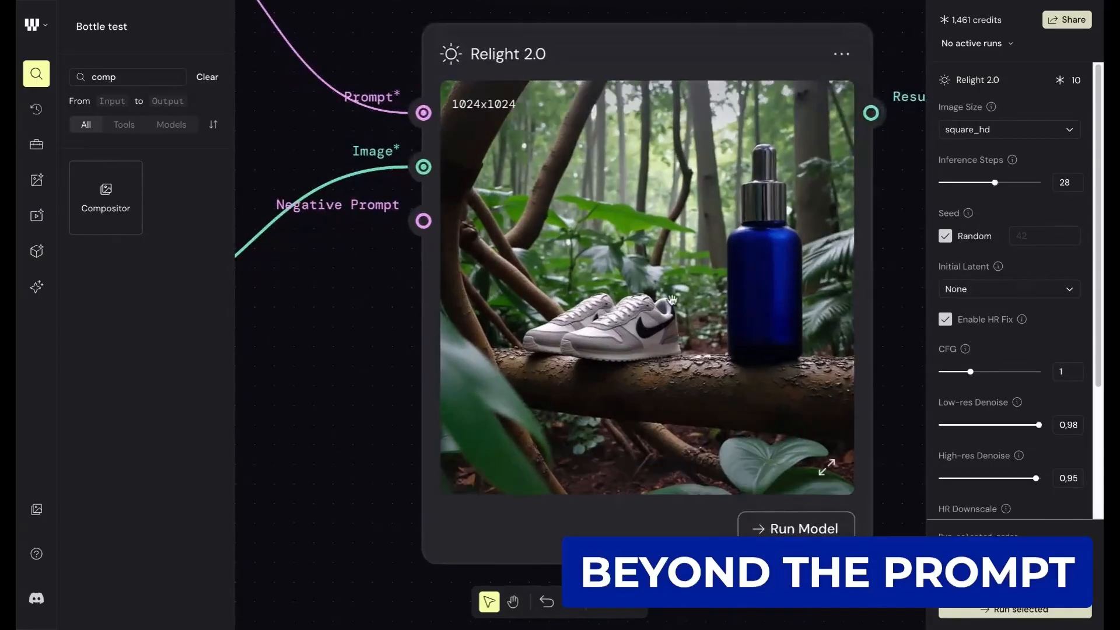
{"action": "scroll", "coordinate": [673, 300], "scroll_direction": "up", "scroll_amount": 1}
{"action": "scroll", "coordinate": [673, 300], "scroll_direction": "up", "scroll_amount": 1}
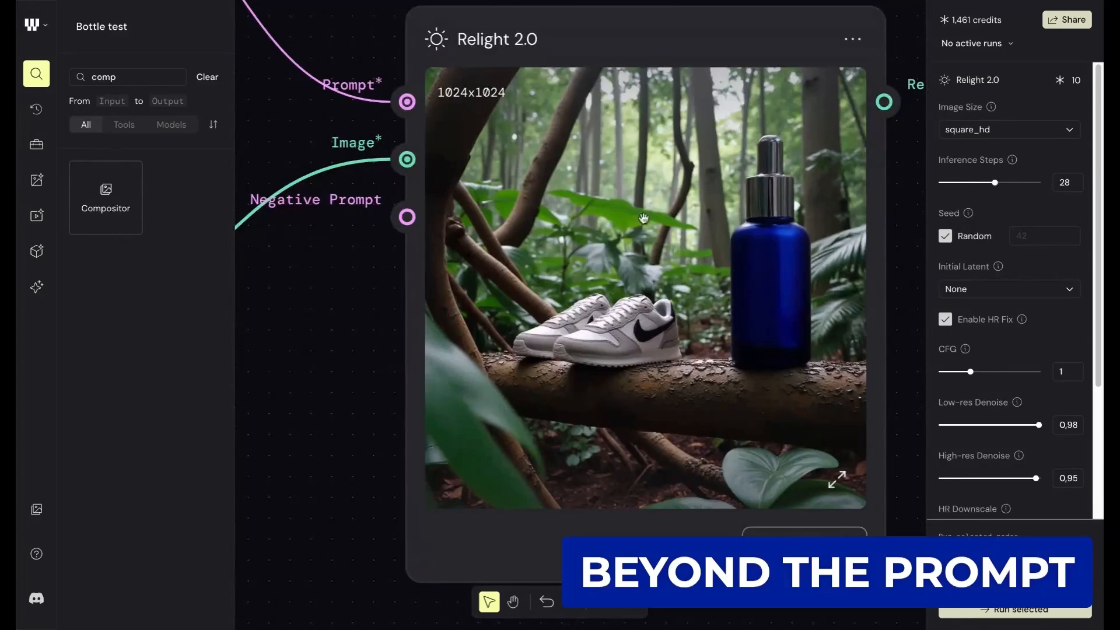
- Reopen the Compositor's editor, shrink the bottle layer to 382 × 382 and move it next to the sneakers
{"action": "scroll", "coordinate": [694, 208], "scroll_direction": "down", "scroll_amount": 5}
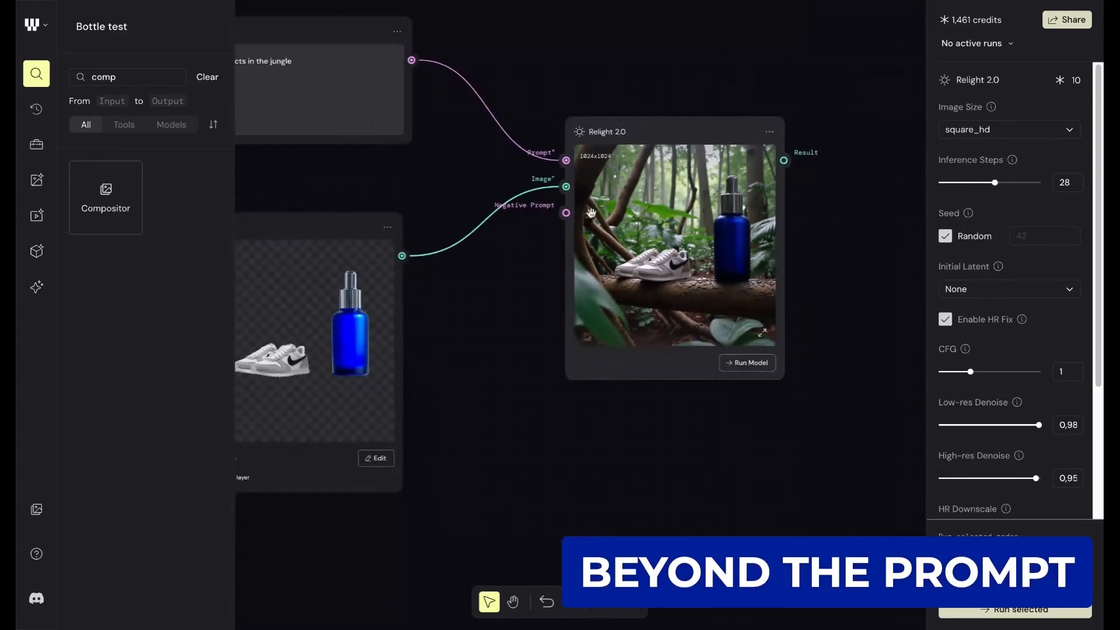
{"action": "scroll", "coordinate": [464, 265], "scroll_direction": "down", "scroll_amount": 3}
{"action": "scroll", "coordinate": [464, 265], "scroll_direction": "left", "scroll_amount": 3}
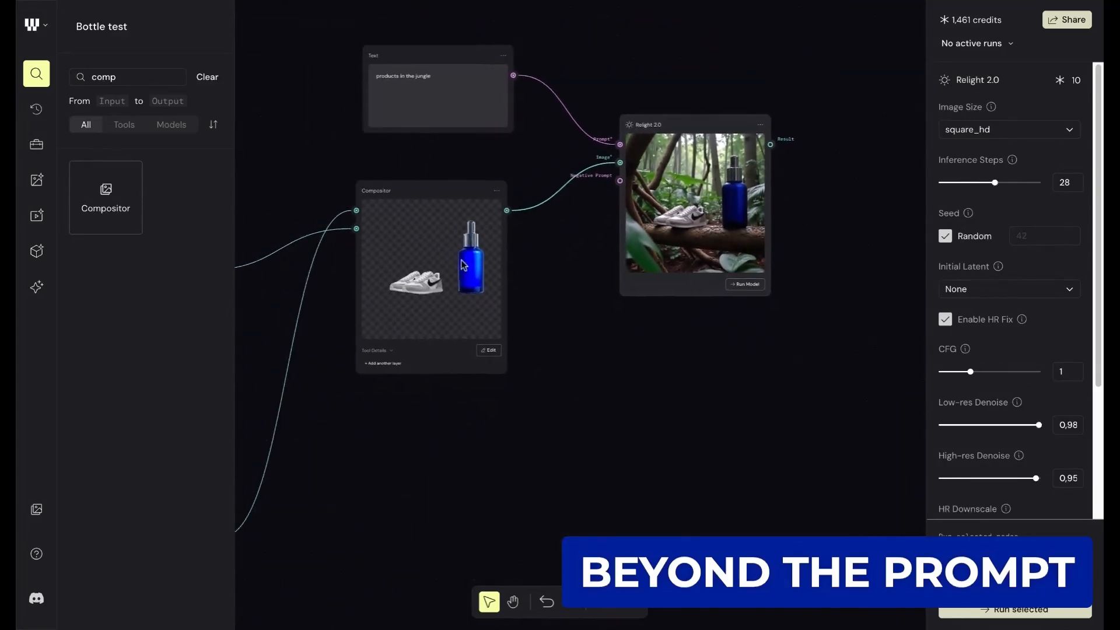
{"action": "scroll", "coordinate": [465, 257], "scroll_direction": "up", "scroll_amount": 4}
{"action": "left_click", "coordinate": [481, 279]}
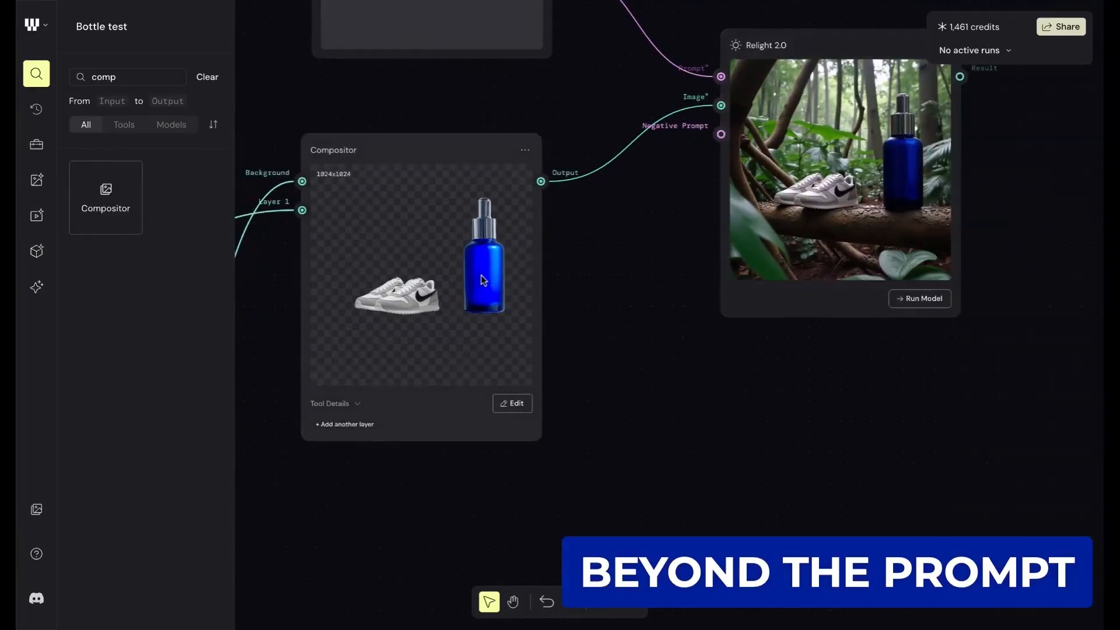
{"action": "left_click", "coordinate": [522, 409]}
{"action": "left_click", "coordinate": [680, 309]}
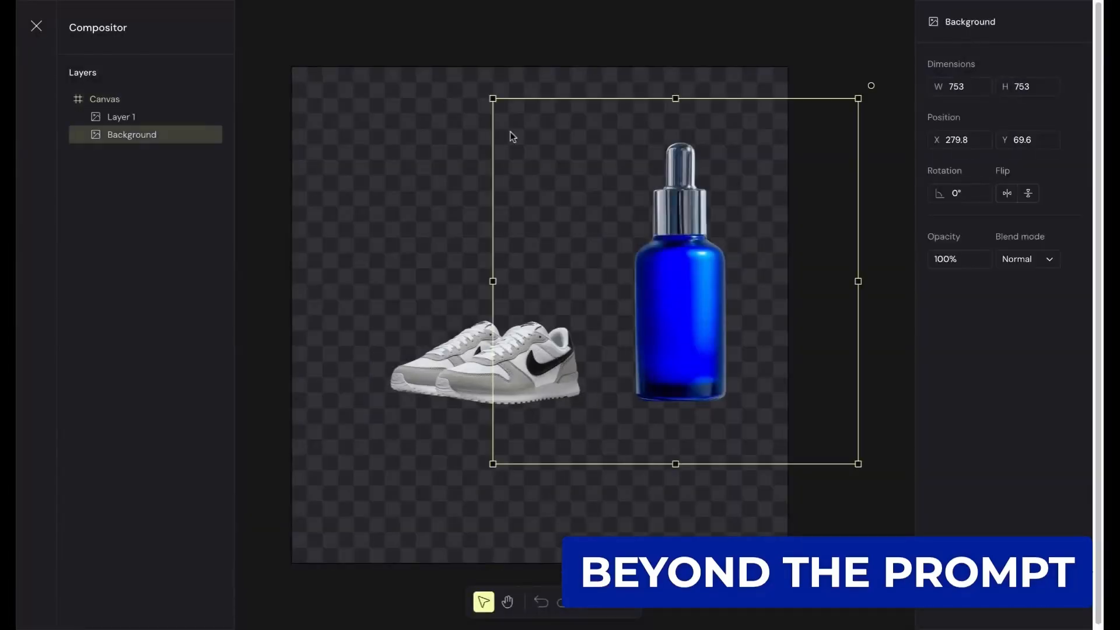
{"action": "left_click_drag", "start_coordinate": [493, 100], "coordinate": [689, 289]}
{"action": "left_click_drag", "start_coordinate": [729, 362], "coordinate": [593, 328]}
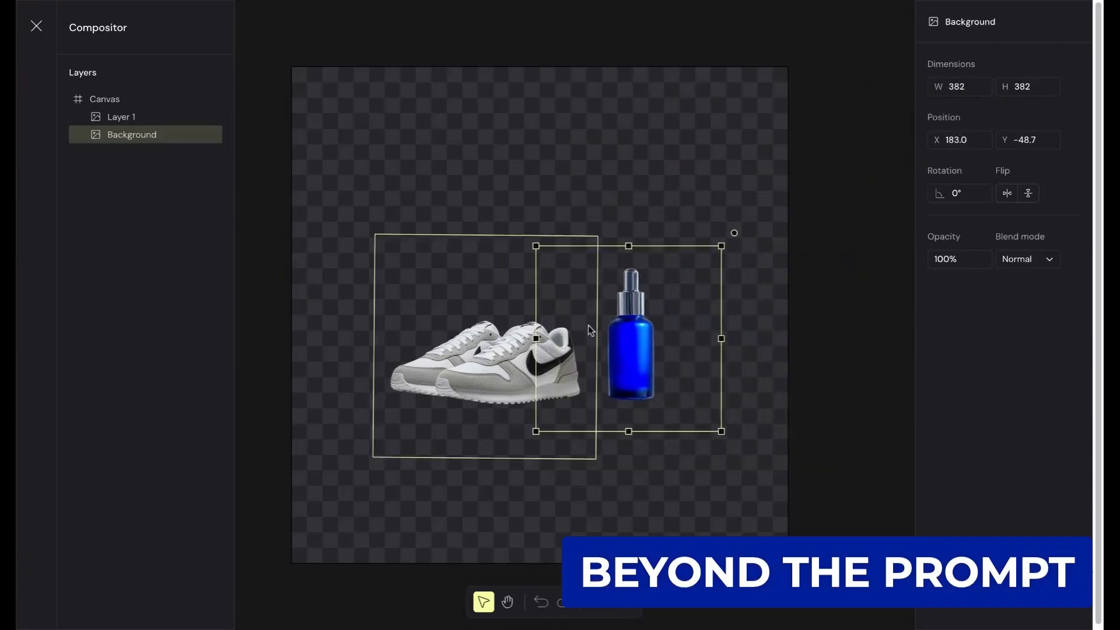
- Enlarge the sneakers layer to 609 × 609 in front of the bottle and shift the bottle to X 196.7, Y -53.3
{"action": "left_click", "coordinate": [470, 365]}
{"action": "left_click", "coordinate": [372, 235]}
{"action": "left_click", "coordinate": [376, 238]}
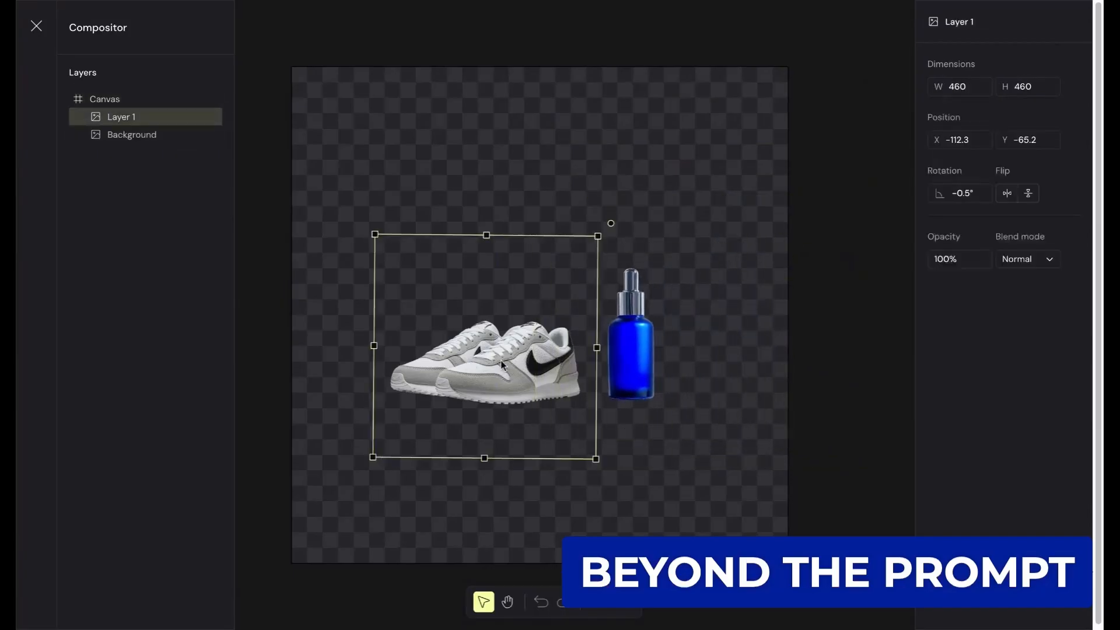
{"action": "left_click_drag", "start_coordinate": [375, 235], "coordinate": [289, 175]}
{"action": "left_click_drag", "start_coordinate": [490, 310], "coordinate": [541, 353]}
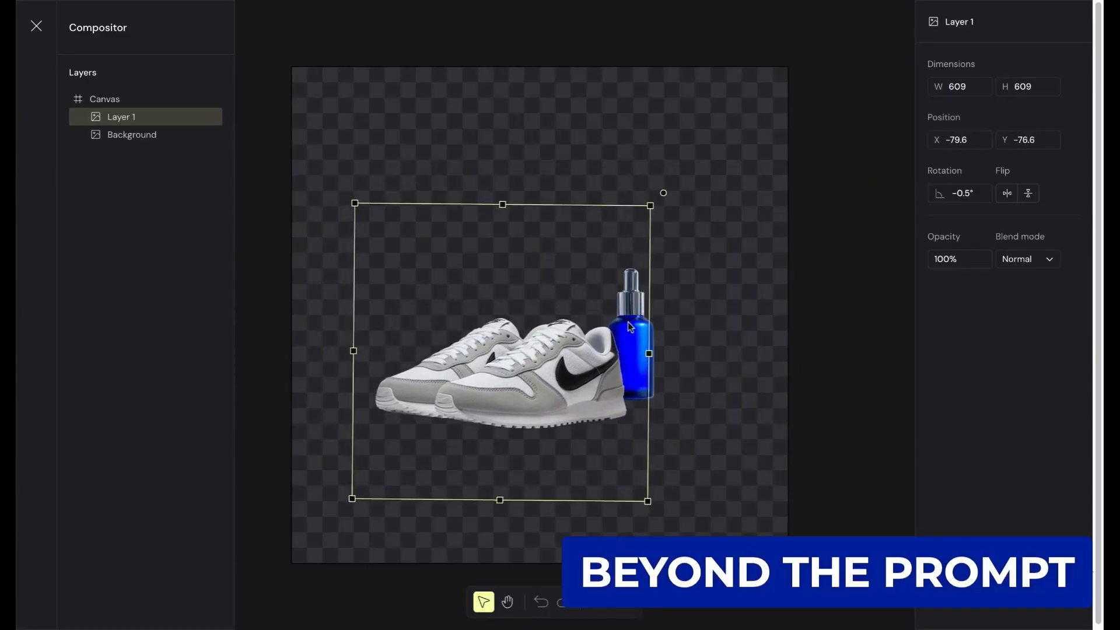
{"action": "left_click", "coordinate": [661, 323]}
{"action": "mouse_move", "coordinate": [661, 323]}
{"action": "left_mouse_down"}
{"action": "mouse_move", "coordinate": [680, 325]}
{"action": "mouse_move", "coordinate": [666, 325]}
{"action": "left_mouse_up"}
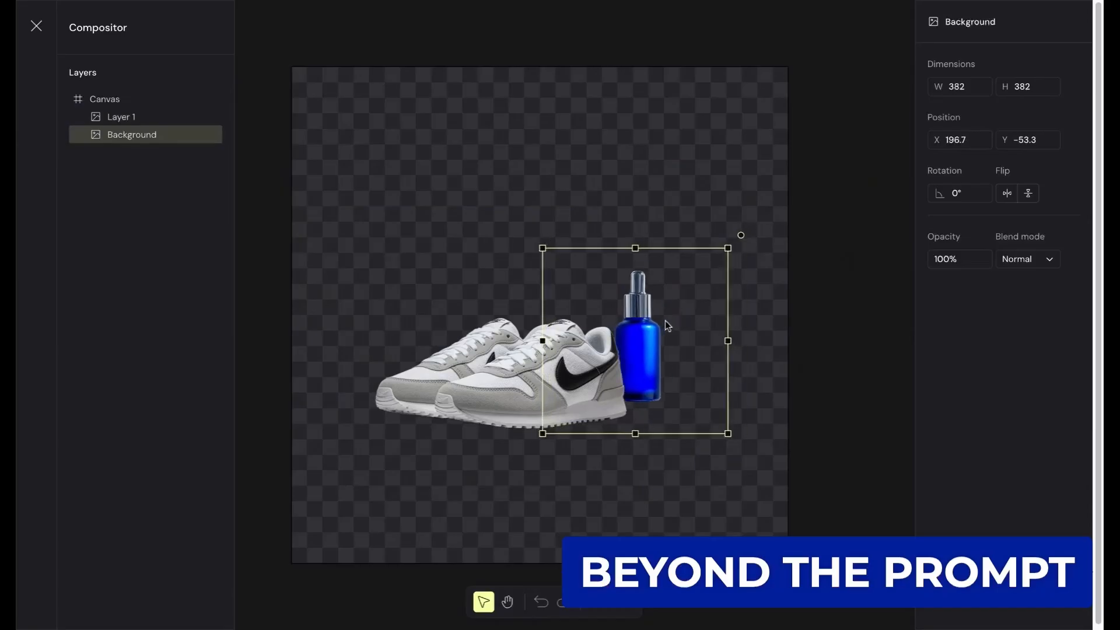
- Enlarge the bottle layer slightly behind the sneakers, then leave the Compositor's editor
{"action": "left_click_drag", "start_coordinate": [730, 246], "coordinate": [743, 234]}
{"action": "left_click", "coordinate": [676, 166]}
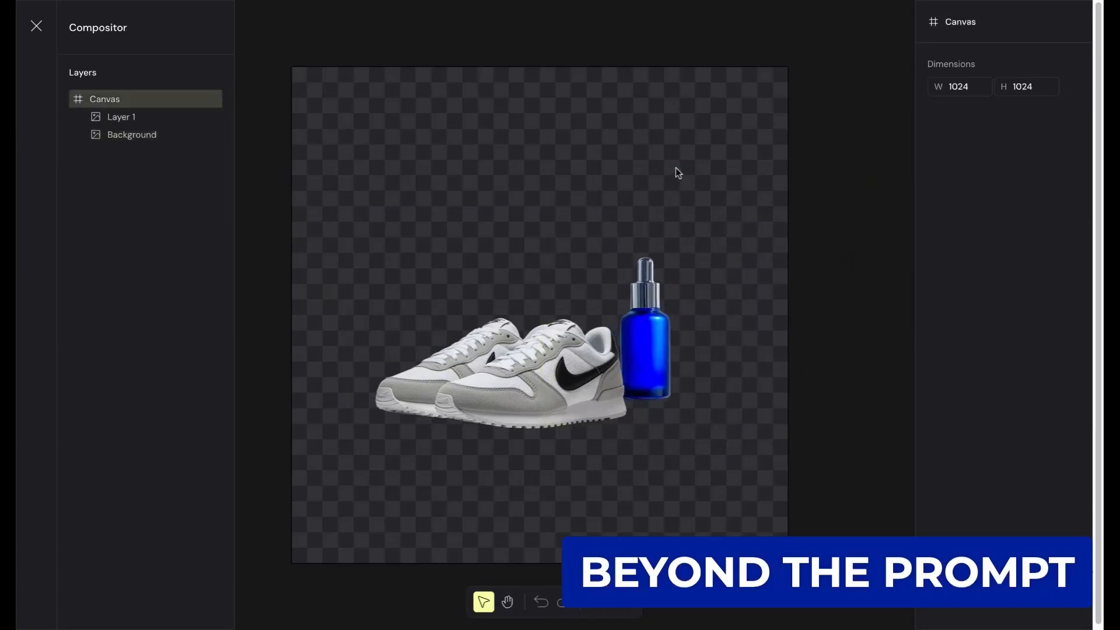
{"action": "left_click", "coordinate": [36, 26]}
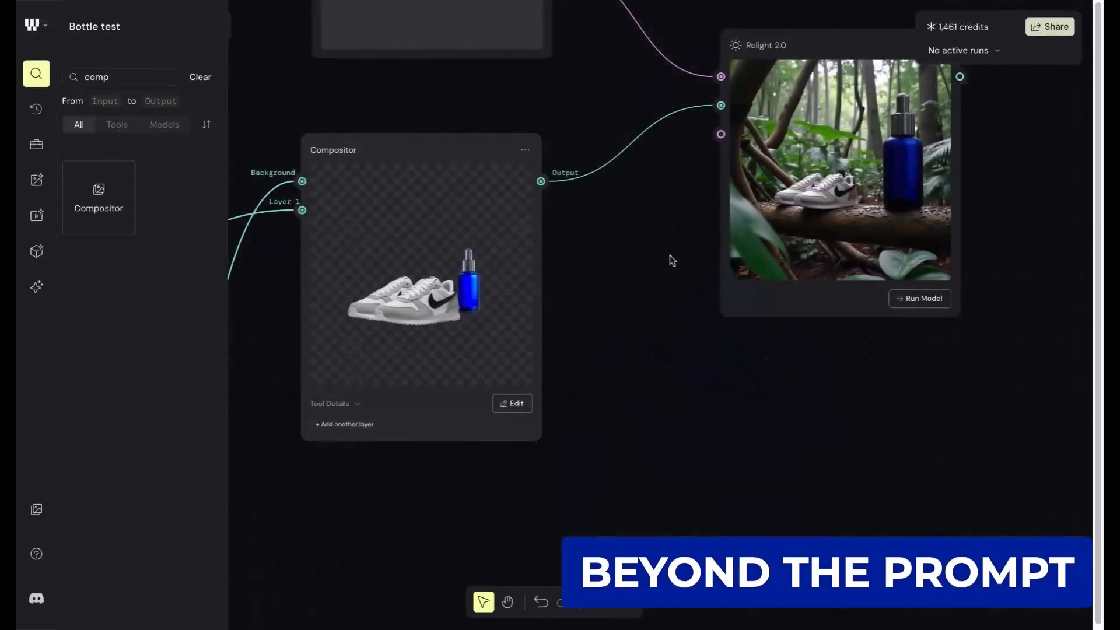
- Run Relight 2.0 again on the rearranged sneakers and bottle with the "products in the jungle" prompt
{"action": "scroll", "coordinate": [790, 345], "scroll_direction": "up", "scroll_amount": 1}
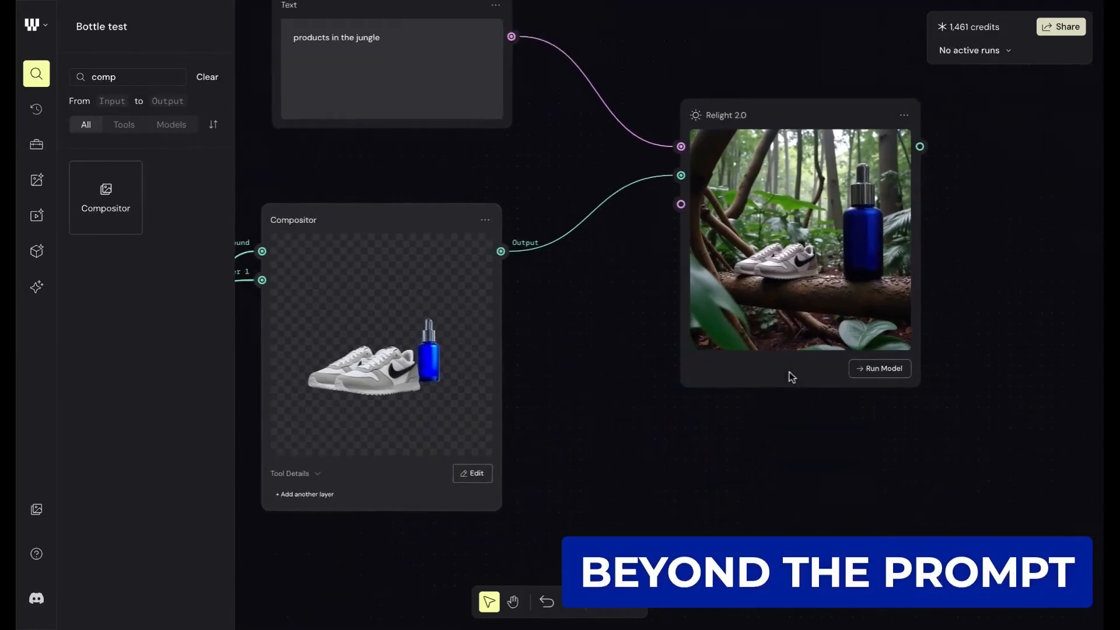
{"action": "left_click", "coordinate": [896, 368]}
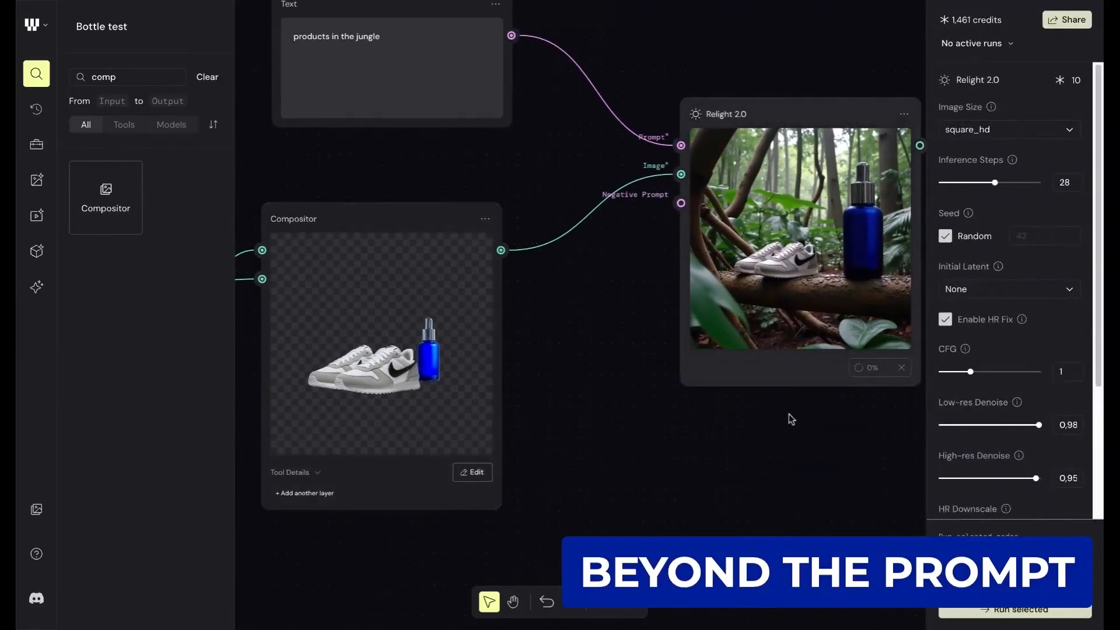
{"action": "scroll", "coordinate": [476, 166], "scroll_direction": "up", "scroll_amount": 1}
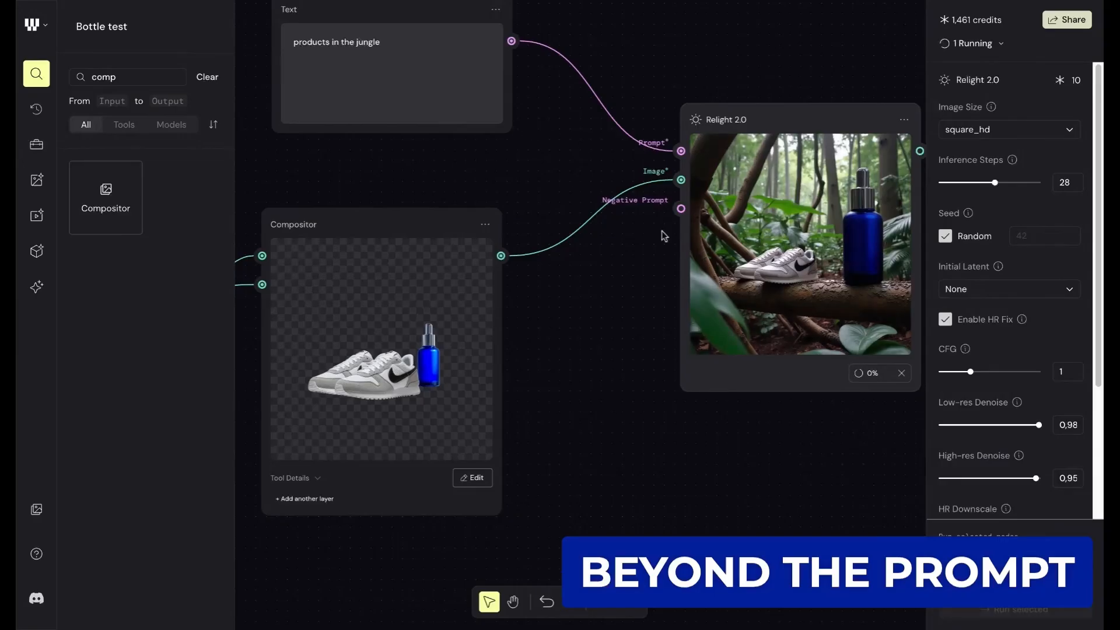
{"action": "scroll", "coordinate": [662, 231], "scroll_direction": "right", "scroll_amount": 2}
{"action": "scroll", "coordinate": [662, 231], "scroll_direction": "up", "scroll_amount": 5}
{"action": "scroll", "coordinate": [662, 231], "scroll_direction": "up", "scroll_amount": 1}
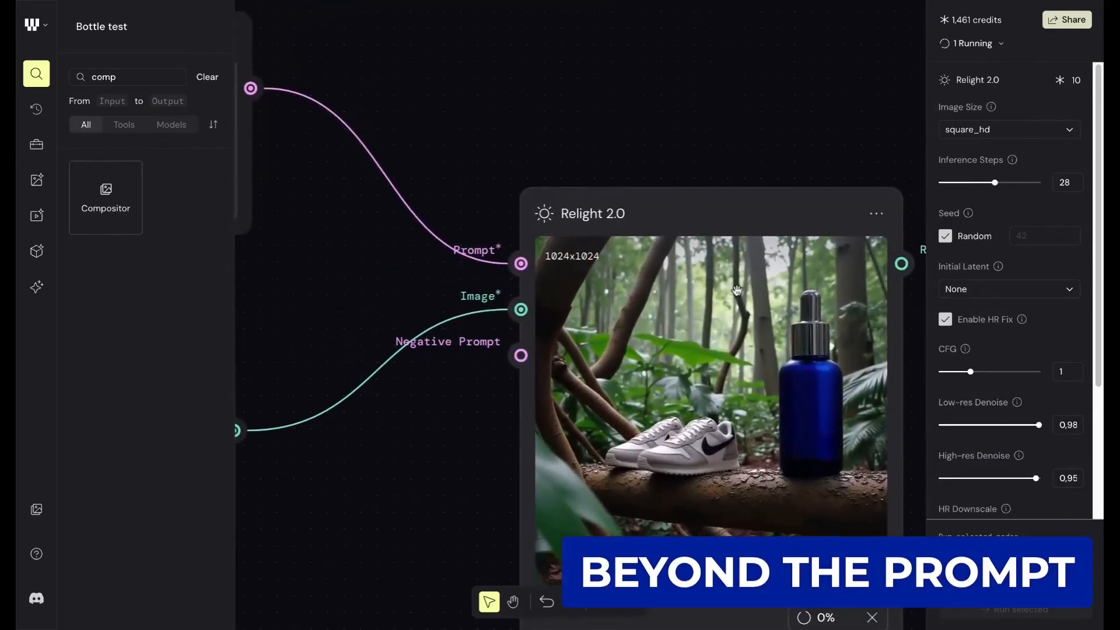
{"action": "scroll", "coordinate": [661, 231], "scroll_direction": "down", "scroll_amount": 3}
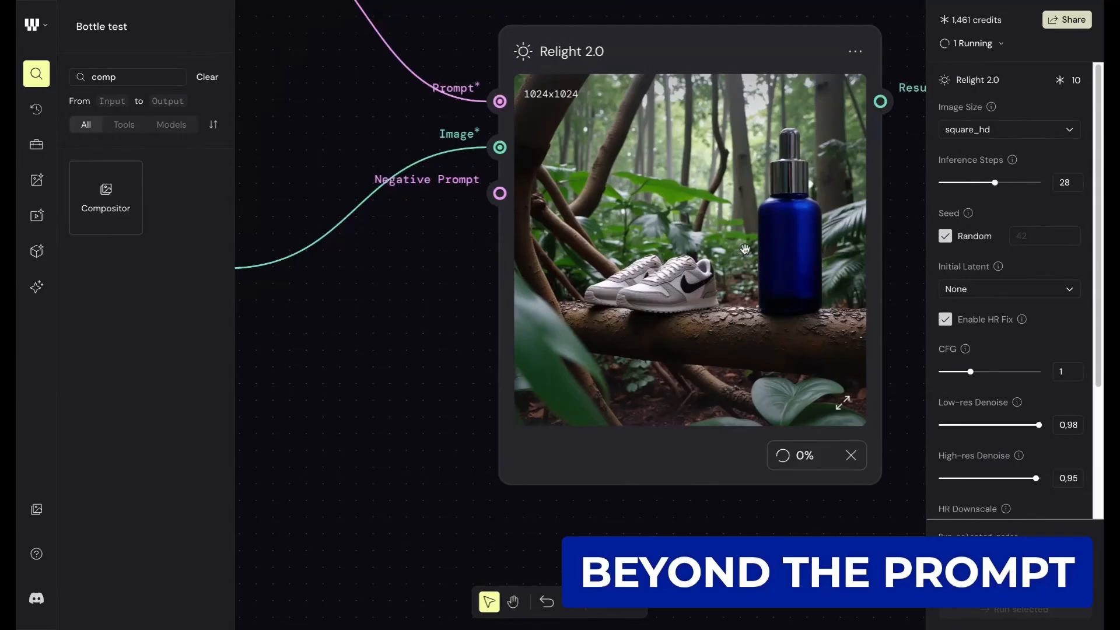
{"action": "scroll", "coordinate": [746, 250], "scroll_direction": "down", "scroll_amount": 1}
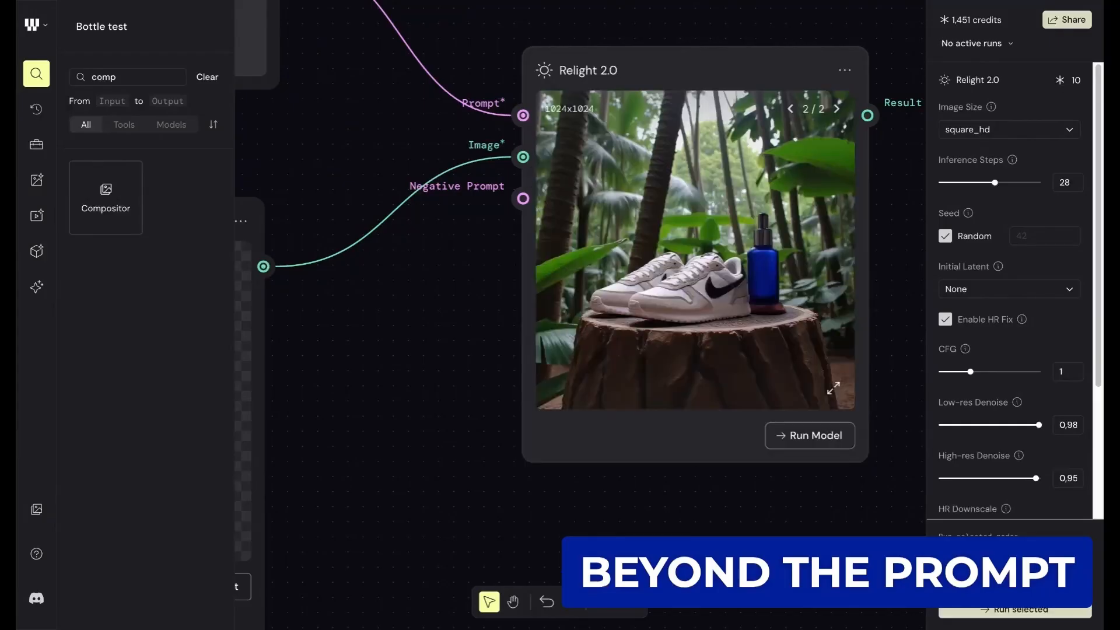
- Compare the new Relight 2.0 image with the Compositor's arrangement, checking the size and position of the sneakers and bottle
{"action": "scroll", "coordinate": [752, 196], "scroll_direction": "up", "scroll_amount": 5}
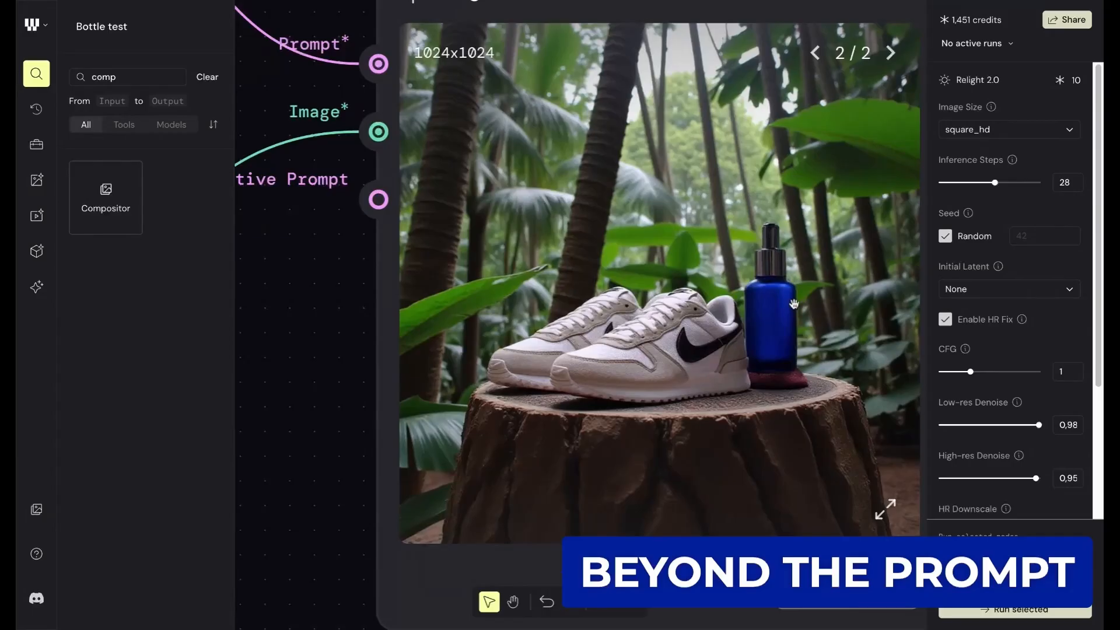
{"action": "scroll", "coordinate": [769, 263], "scroll_direction": "down", "scroll_amount": 5}
{"action": "scroll", "coordinate": [753, 254], "scroll_direction": "left", "scroll_amount": 2}
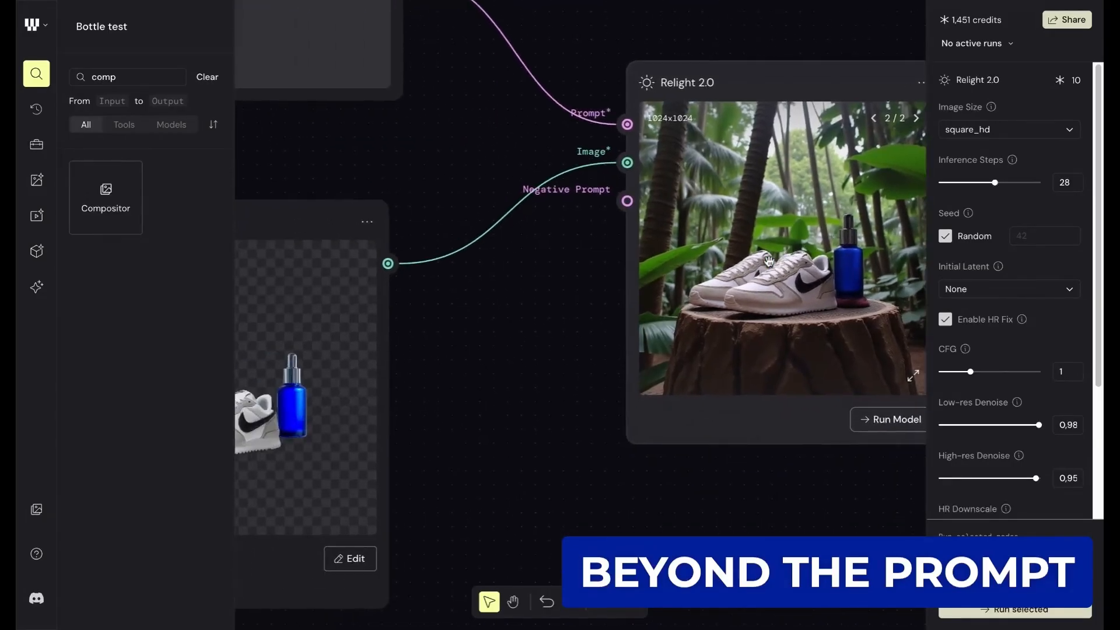
{"action": "scroll", "coordinate": [837, 279], "scroll_direction": "up", "scroll_amount": 5}
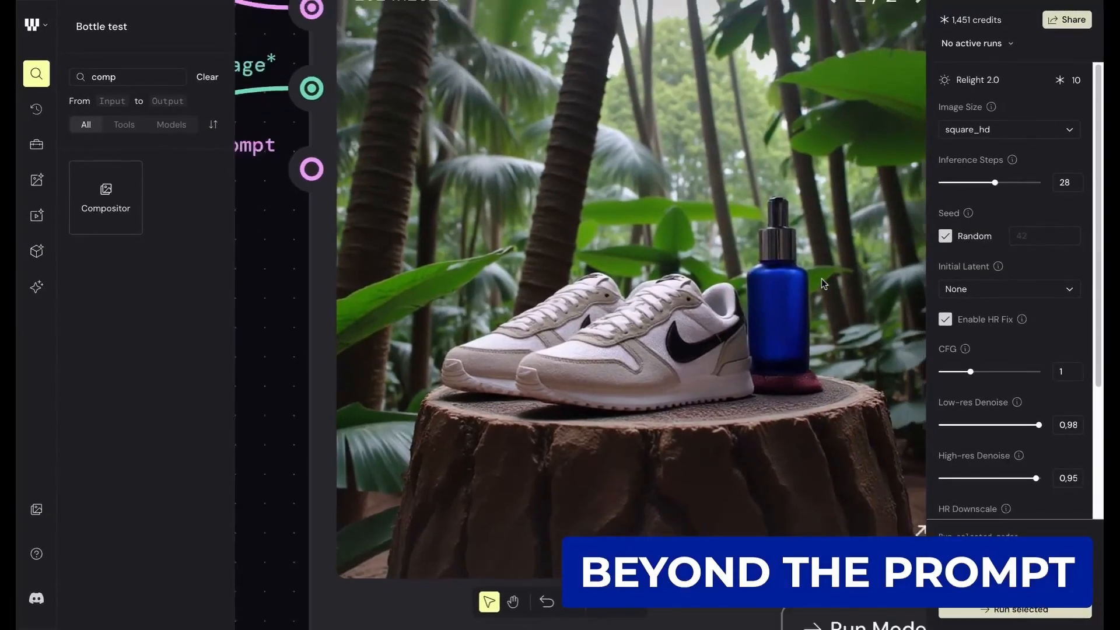
{"action": "scroll", "coordinate": [822, 283], "scroll_direction": "down", "scroll_amount": 3}
{"action": "scroll", "coordinate": [821, 278], "scroll_direction": "down", "scroll_amount": 5}
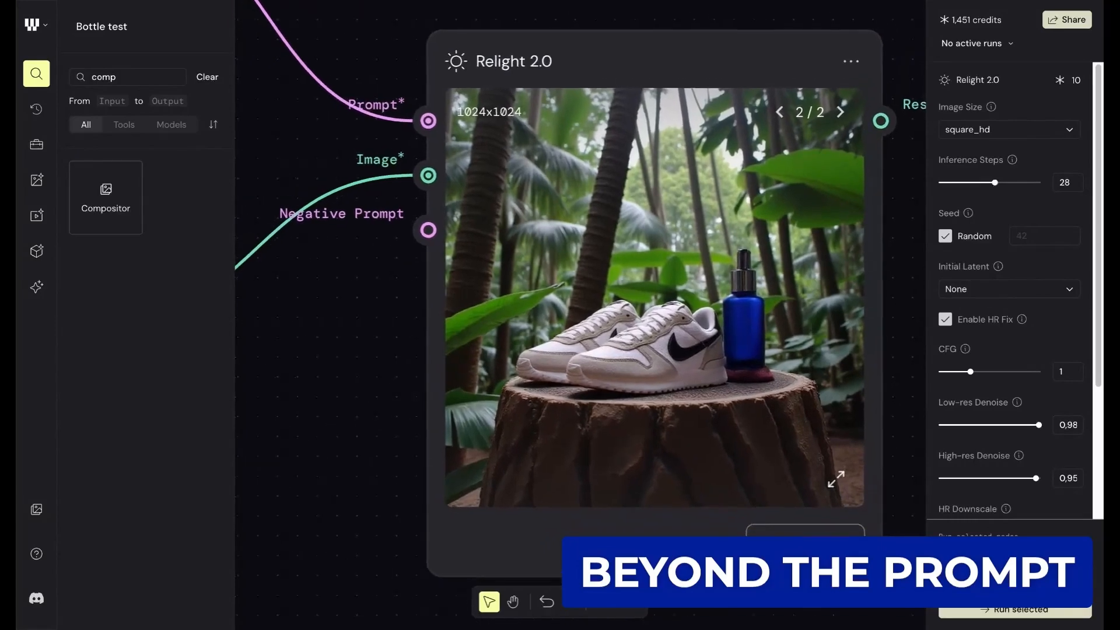
{"action": "scroll", "coordinate": [723, 257], "scroll_direction": "down", "scroll_amount": 1}
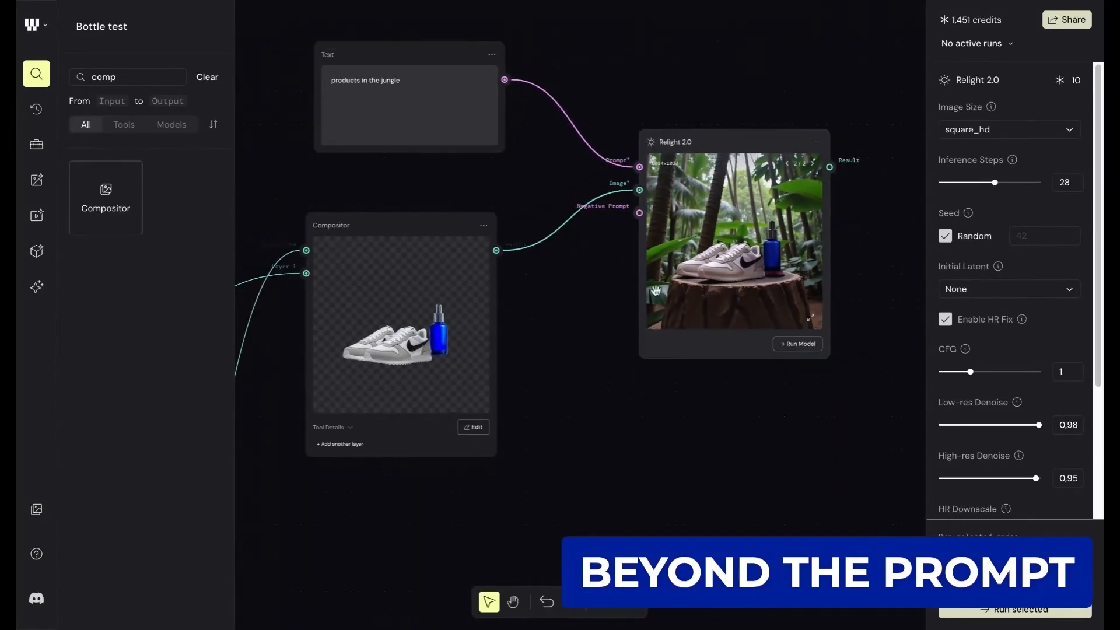
- Examine the second Relight 2.0 image closely, checking the light, shadows and contact areas around the sneakers and the bottle's base
{"action": "scroll", "coordinate": [757, 252], "scroll_direction": "up", "scroll_amount": 3}
{"action": "scroll", "coordinate": [757, 252], "scroll_direction": "up", "scroll_amount": 1}
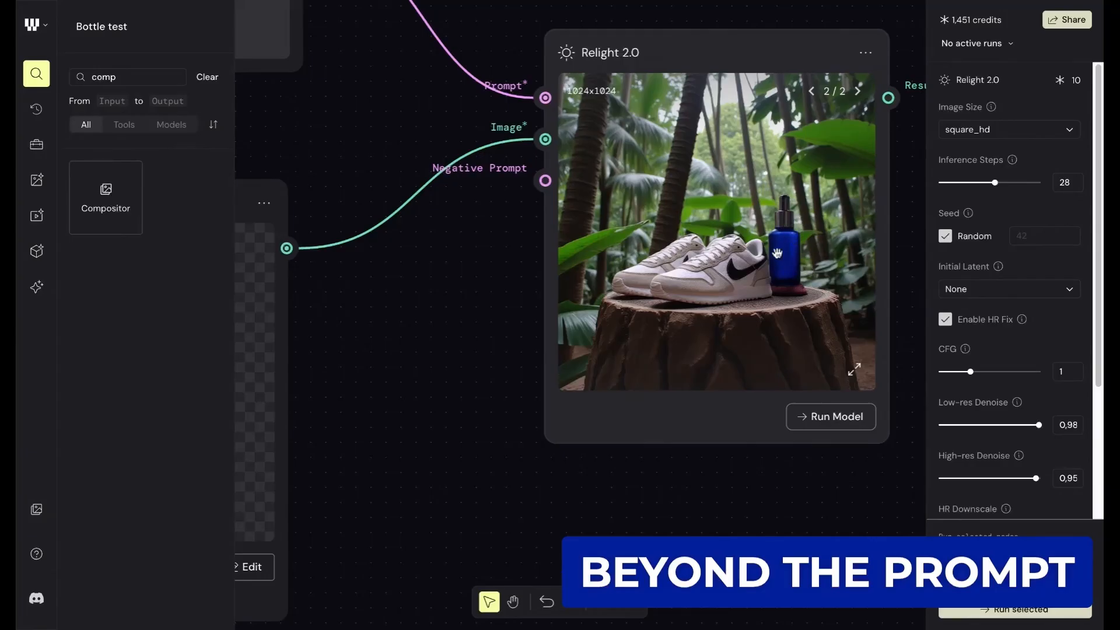
{"action": "scroll", "coordinate": [777, 253], "scroll_direction": "down", "scroll_amount": 2}
{"action": "scroll", "coordinate": [788, 233], "scroll_direction": "down", "scroll_amount": 3}
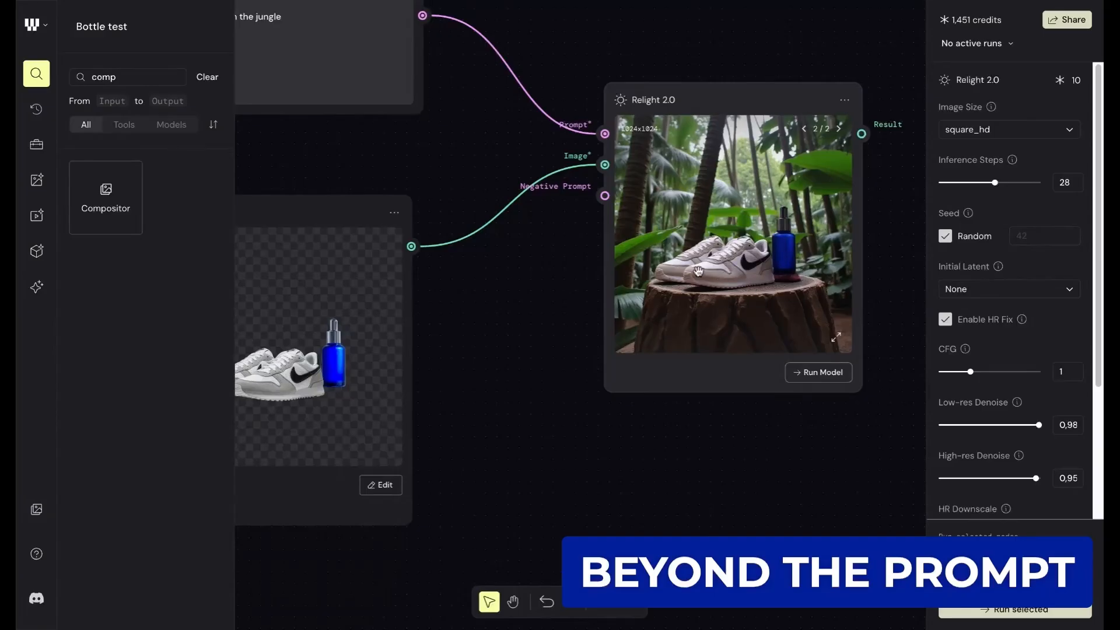
{"action": "scroll", "coordinate": [800, 250], "scroll_direction": "up", "scroll_amount": 2}
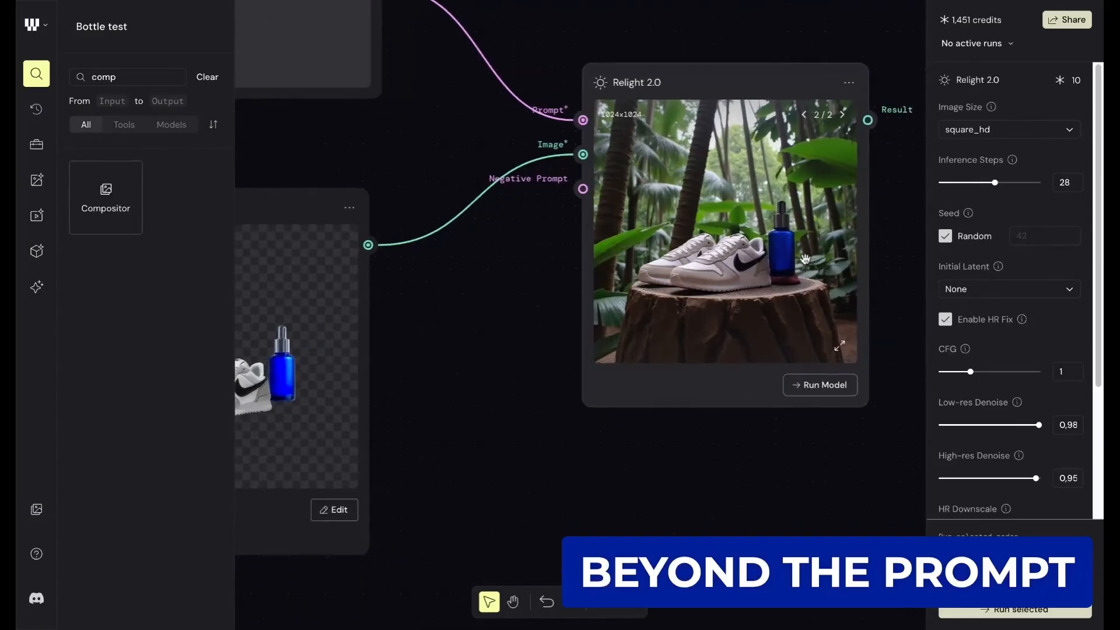
{"action": "scroll", "coordinate": [806, 258], "scroll_direction": "up", "scroll_amount": 3}
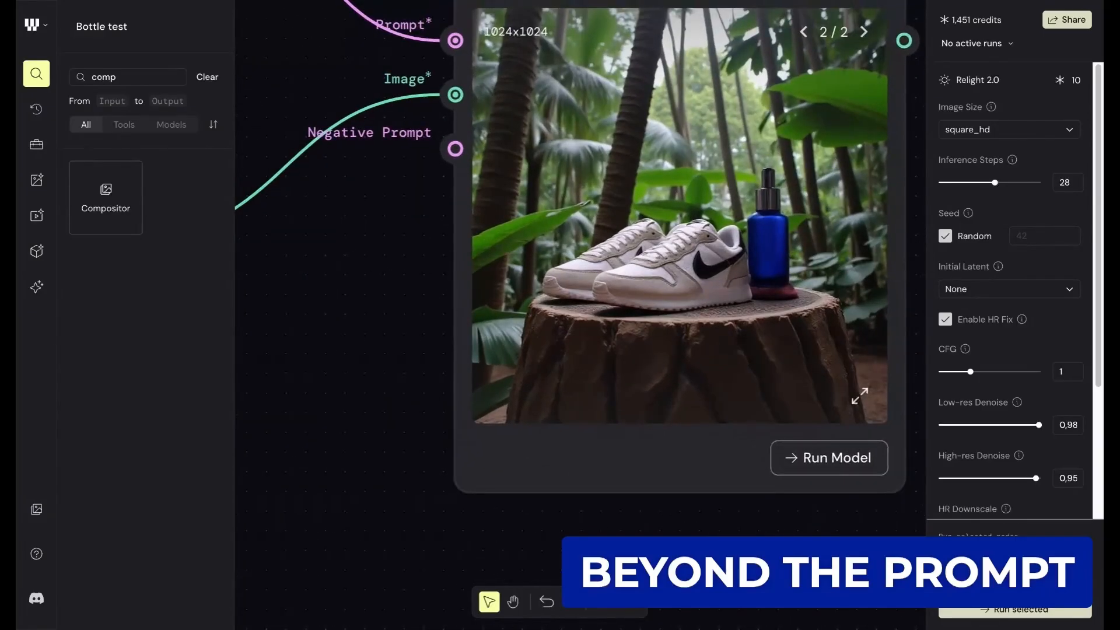
{"action": "scroll", "coordinate": [802, 257], "scroll_direction": "down", "scroll_amount": 4}
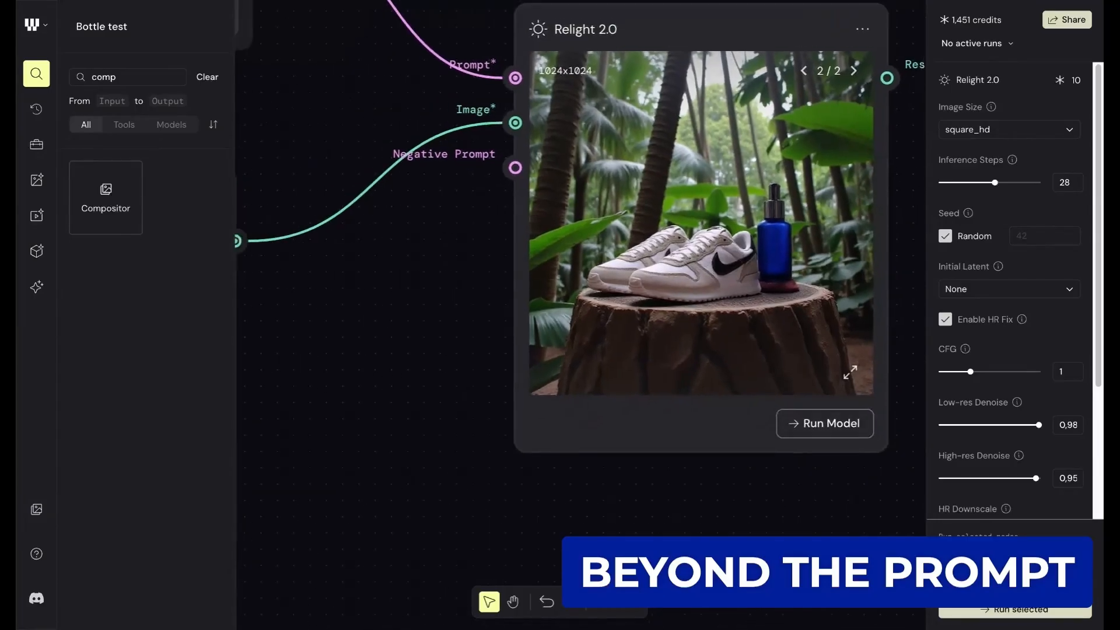
{"action": "scroll", "coordinate": [802, 257], "scroll_direction": "down", "scroll_amount": 2}
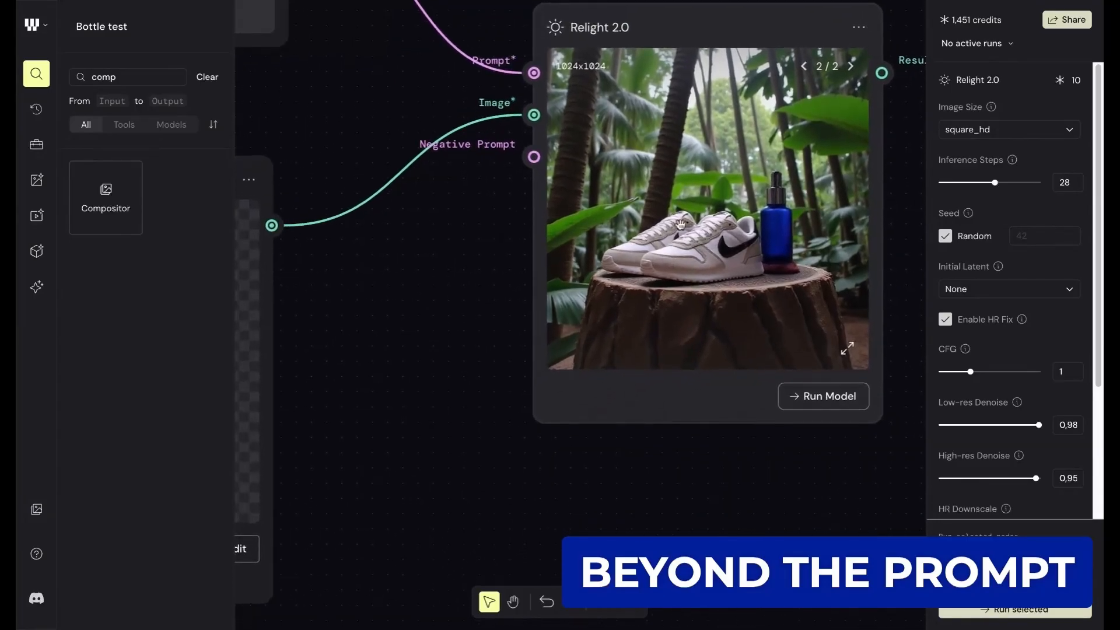
{"action": "scroll", "coordinate": [752, 221], "scroll_direction": "down", "scroll_amount": 2}
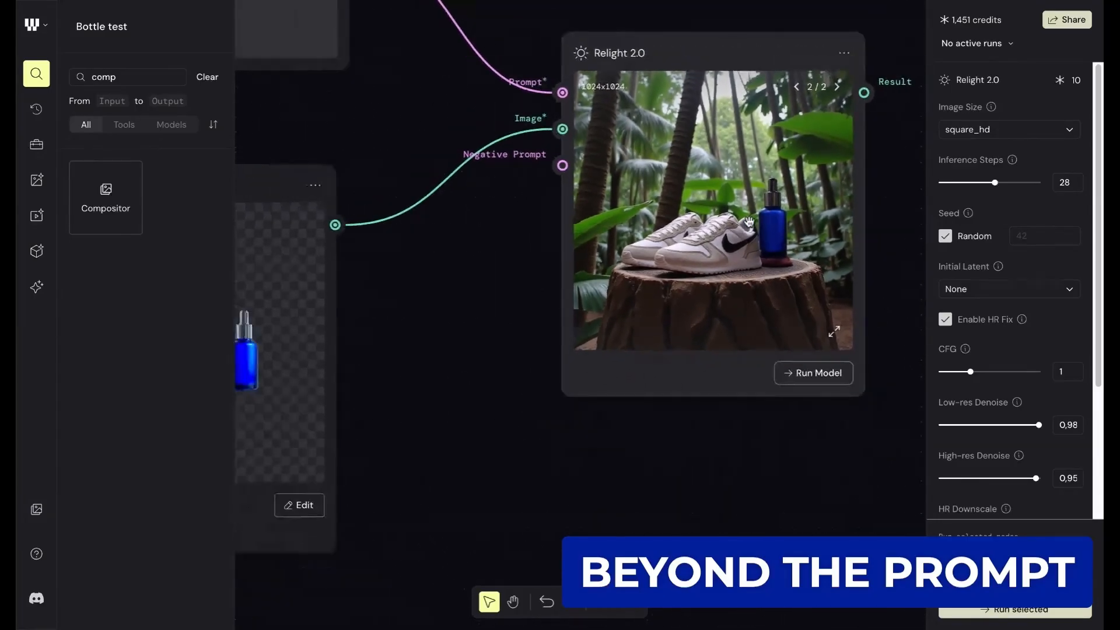
{"action": "scroll", "coordinate": [749, 223], "scroll_direction": "down", "scroll_amount": 1}
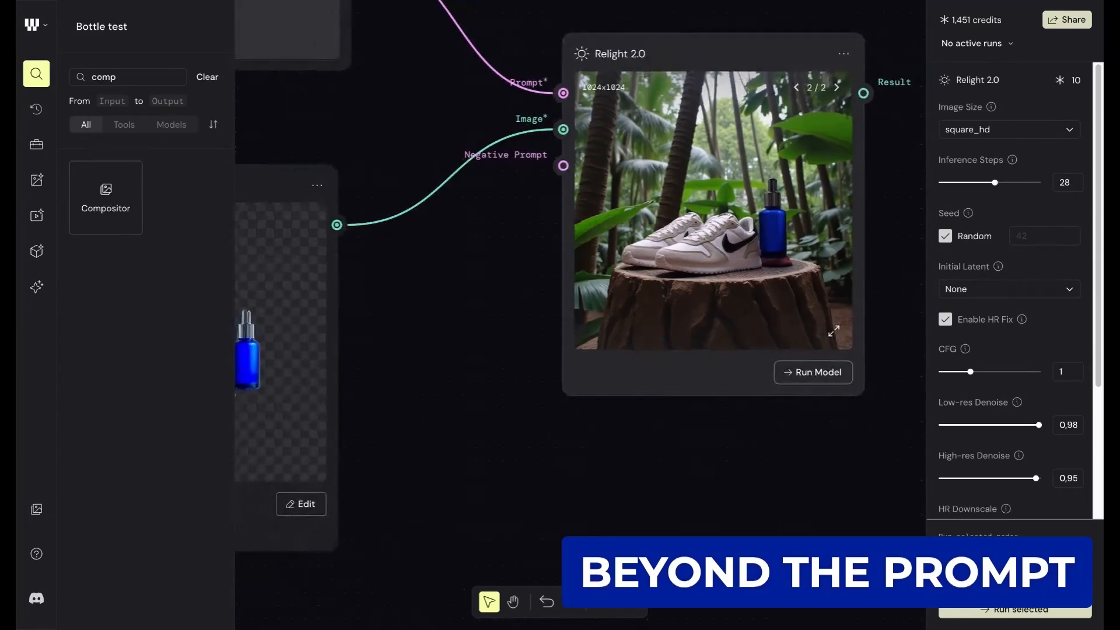
{"action": "scroll", "coordinate": [760, 207], "scroll_direction": "up", "scroll_amount": 5}
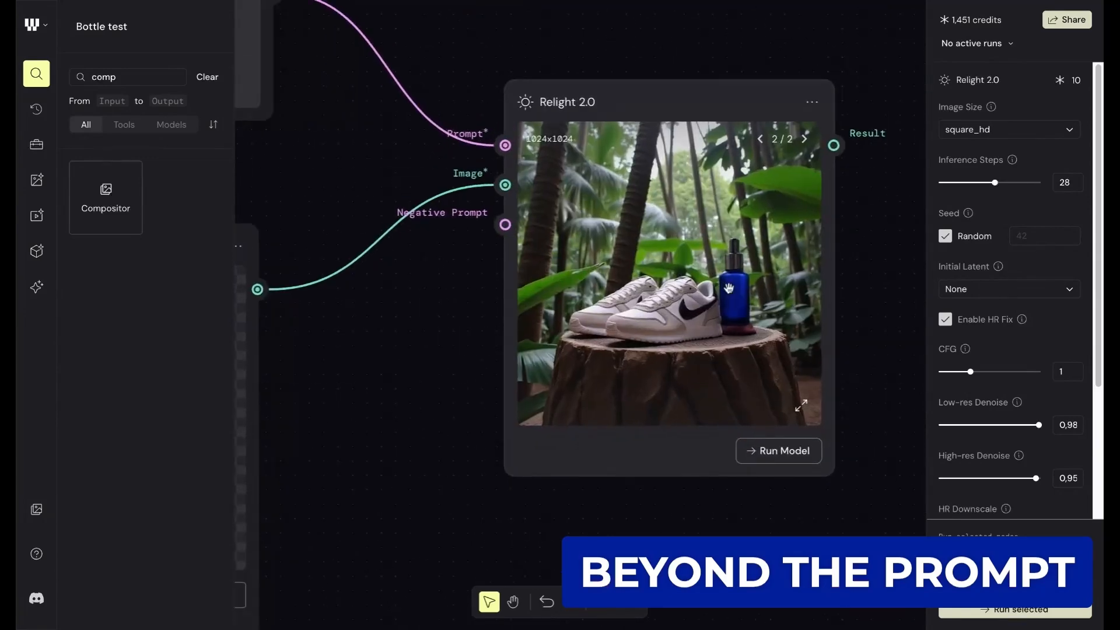
{"action": "scroll", "coordinate": [728, 289], "scroll_direction": "up", "scroll_amount": 4}
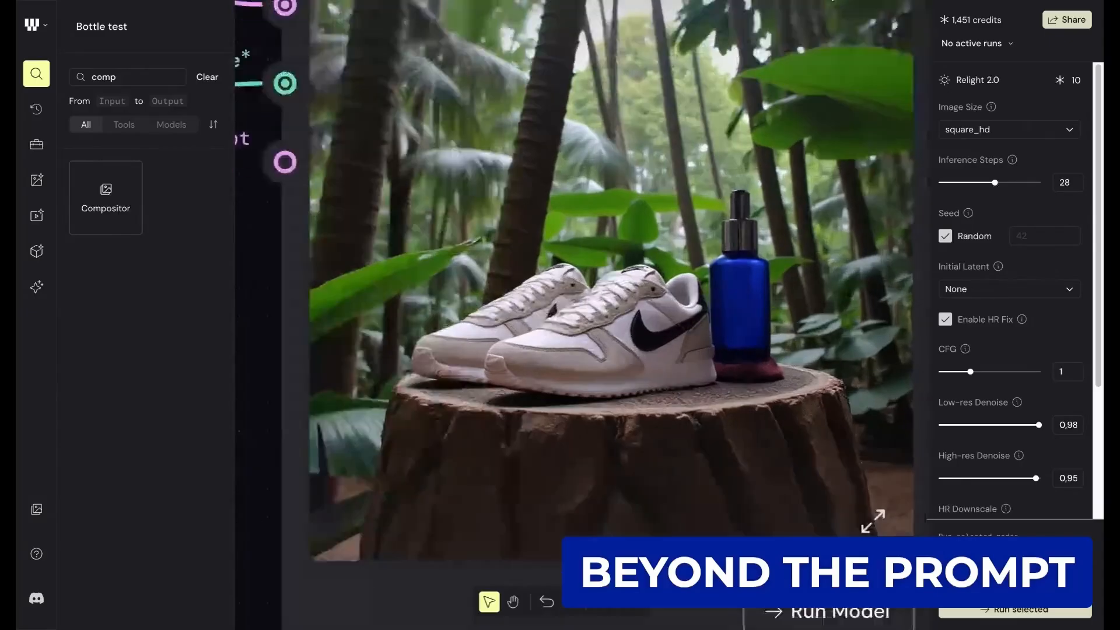
{"action": "scroll", "coordinate": [729, 288], "scroll_direction": "down", "scroll_amount": 2}
{"action": "scroll", "coordinate": [729, 289], "scroll_direction": "down", "scroll_amount": 3}
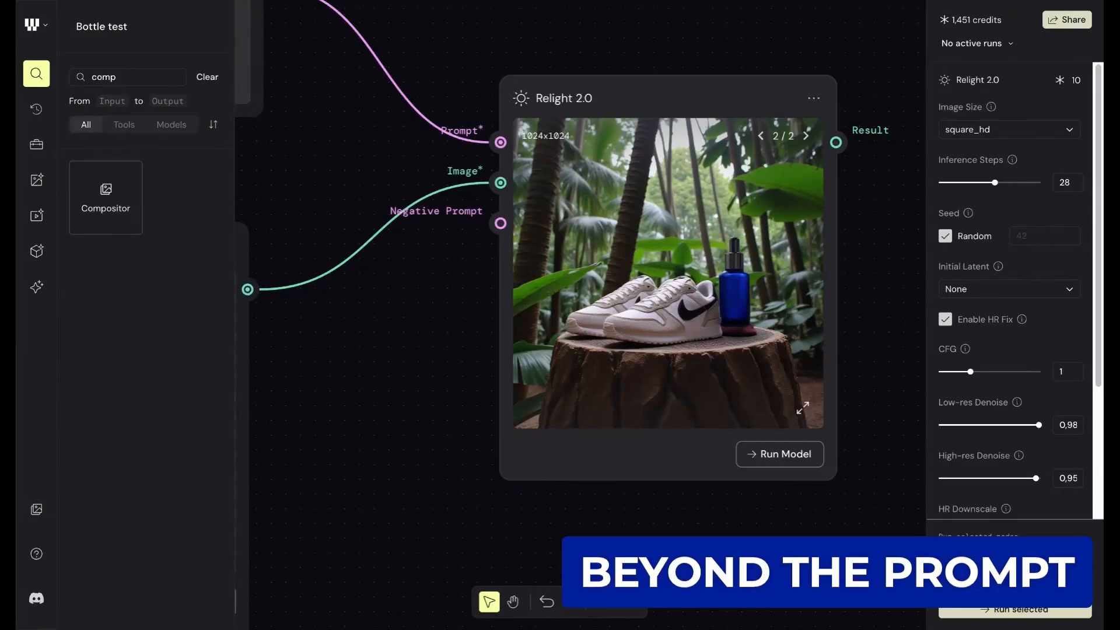
- Review the whole node workflow, from the source sneaker and bottle images through background removal and the Compositor to Relight 2.0
{"action": "scroll", "coordinate": [611, 158], "scroll_direction": "down", "scroll_amount": 5}
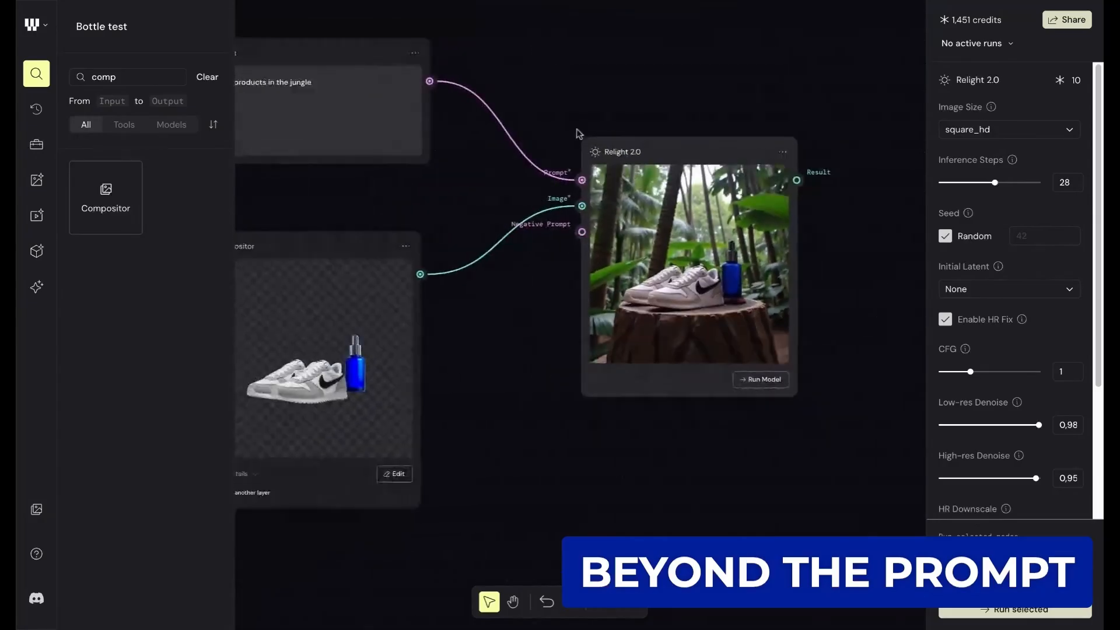
{"action": "scroll", "coordinate": [520, 96], "scroll_direction": "down", "scroll_amount": 2}
{"action": "scroll", "coordinate": [520, 96], "scroll_direction": "up", "scroll_amount": 2}
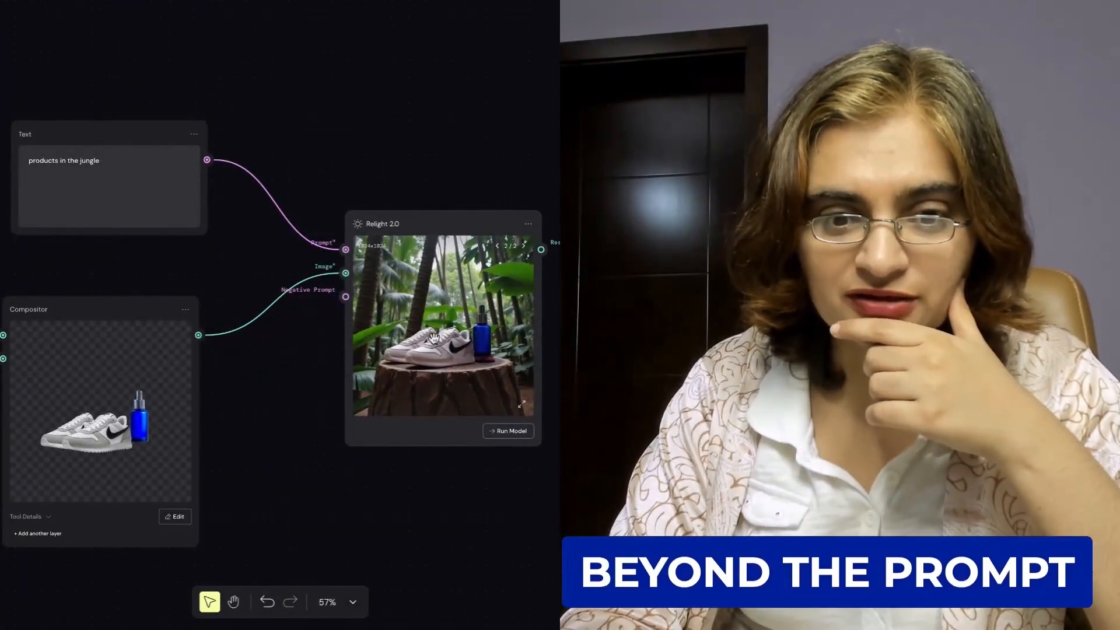
{"action": "scroll", "coordinate": [435, 338], "scroll_direction": "up", "scroll_amount": 2}
{"action": "scroll", "coordinate": [434, 338], "scroll_direction": "down", "scroll_amount": 2}
{"action": "scroll", "coordinate": [435, 339], "scroll_direction": "up", "scroll_amount": 1}
{"action": "scroll", "coordinate": [435, 338], "scroll_direction": "down", "scroll_amount": 5}
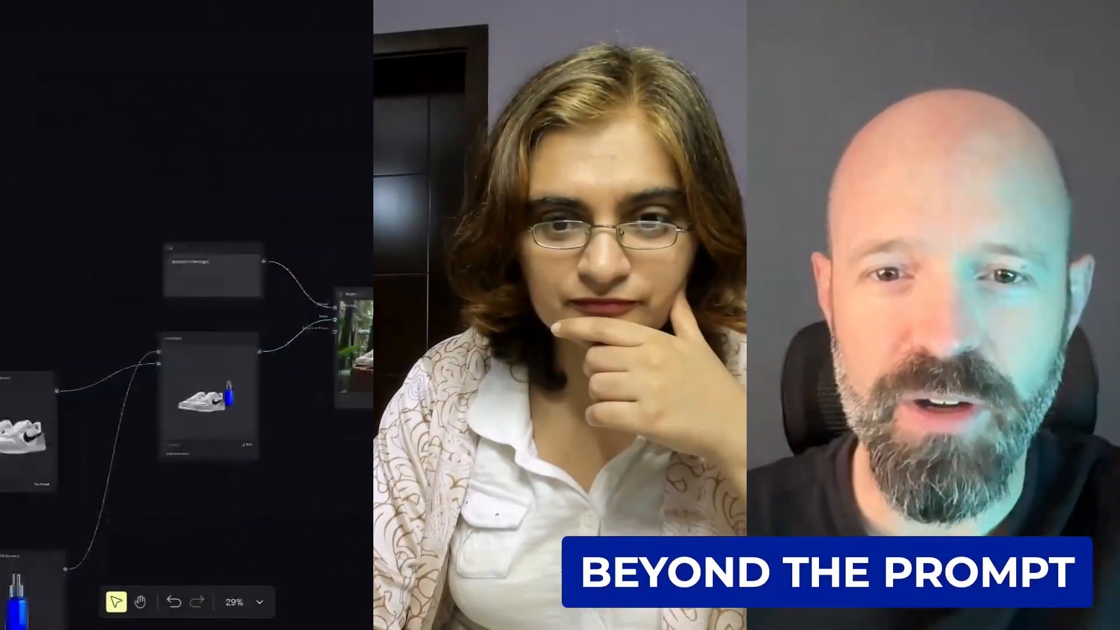
{"action": "scroll", "coordinate": [434, 339], "scroll_direction": "left", "scroll_amount": 2}
{"action": "scroll", "coordinate": [434, 339], "scroll_direction": "down", "scroll_amount": 1}
{"action": "scroll", "coordinate": [282, 303], "scroll_direction": "down", "scroll_amount": 2}
{"action": "scroll", "coordinate": [282, 303], "scroll_direction": "left", "scroll_amount": 2}
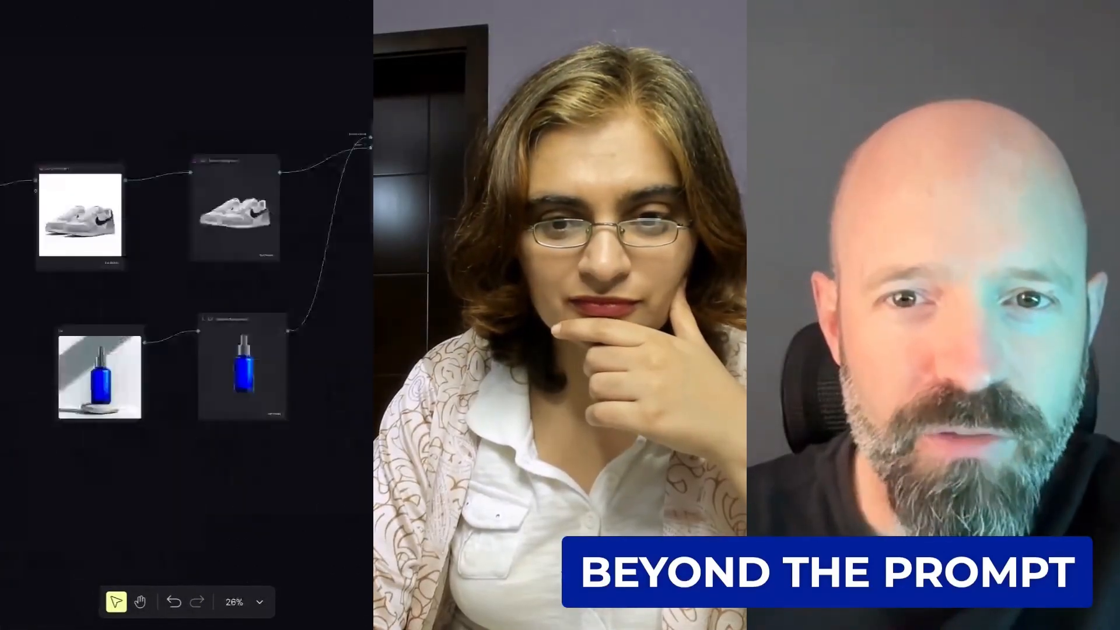
{"action": "scroll", "coordinate": [286, 290], "scroll_direction": "up", "scroll_amount": 1}
{"action": "scroll", "coordinate": [286, 290], "scroll_direction": "up", "scroll_amount": 1}
{"action": "scroll", "coordinate": [286, 290], "scroll_direction": "right", "scroll_amount": 1}
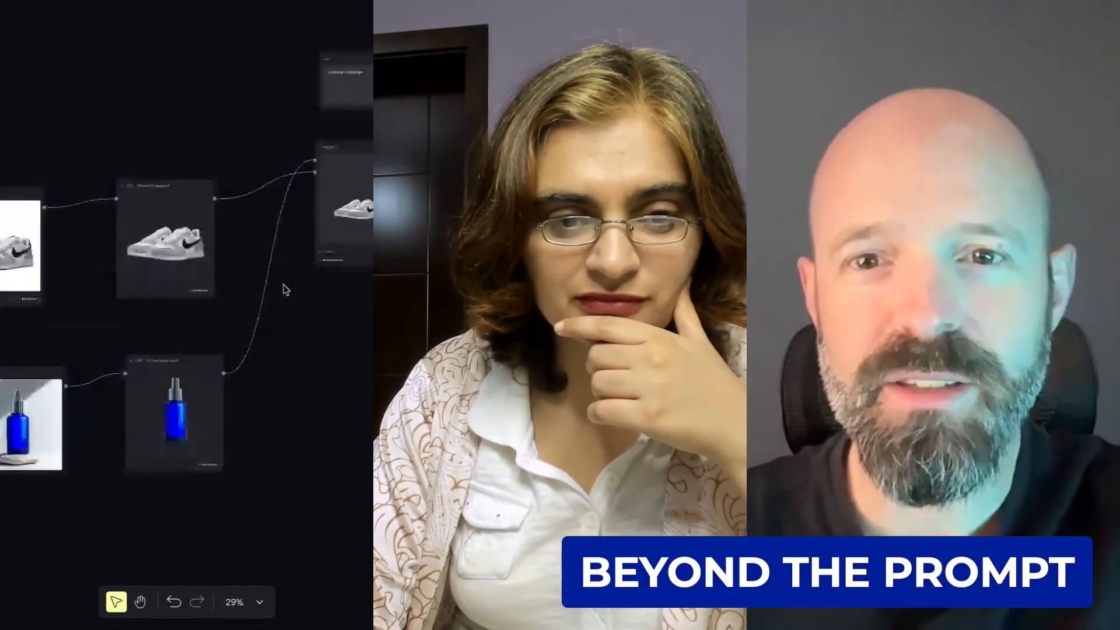
{"action": "scroll", "coordinate": [329, 334], "scroll_direction": "right", "scroll_amount": 1}
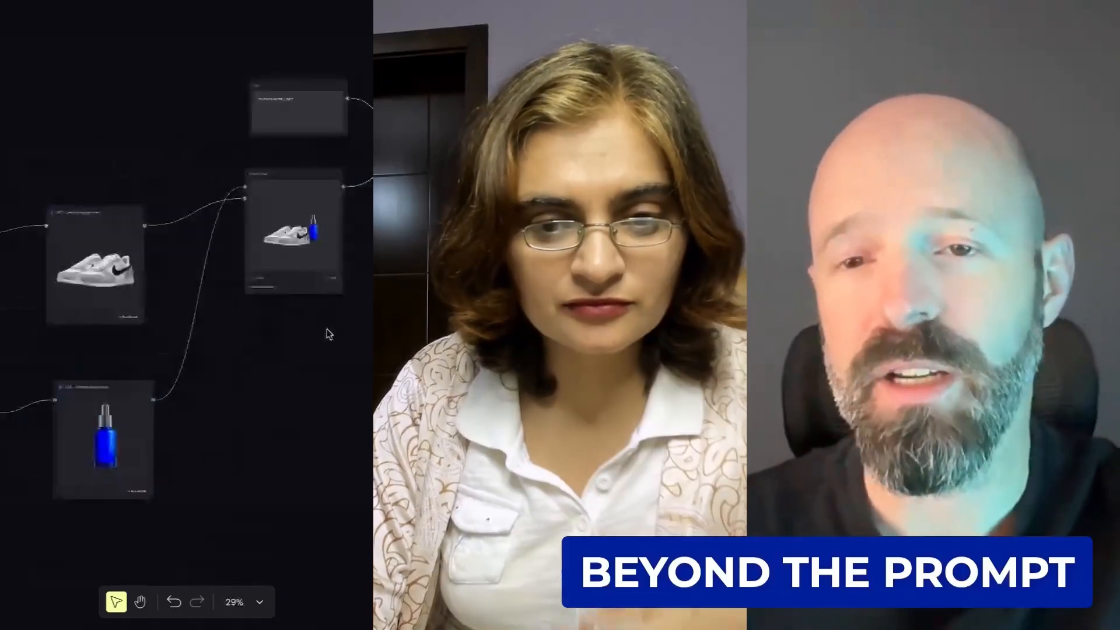
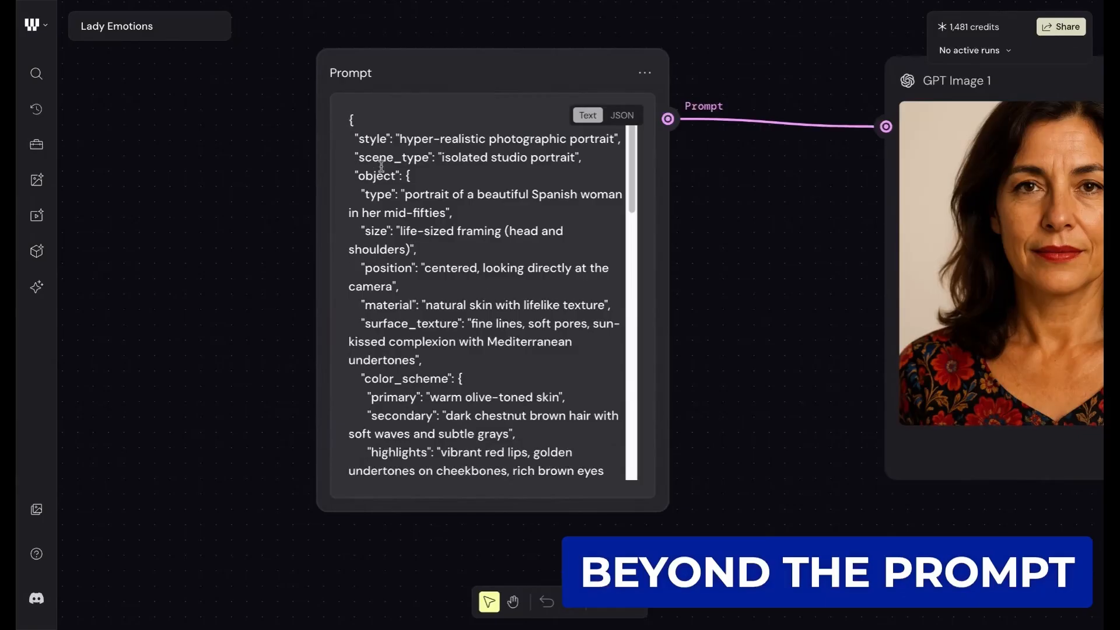
- Skim the portrait's JSON prompt in the Prompt node, examining its style, scene_type and object entries
{"action": "scroll", "coordinate": [381, 166], "scroll_direction": "down", "scroll_amount": 10}
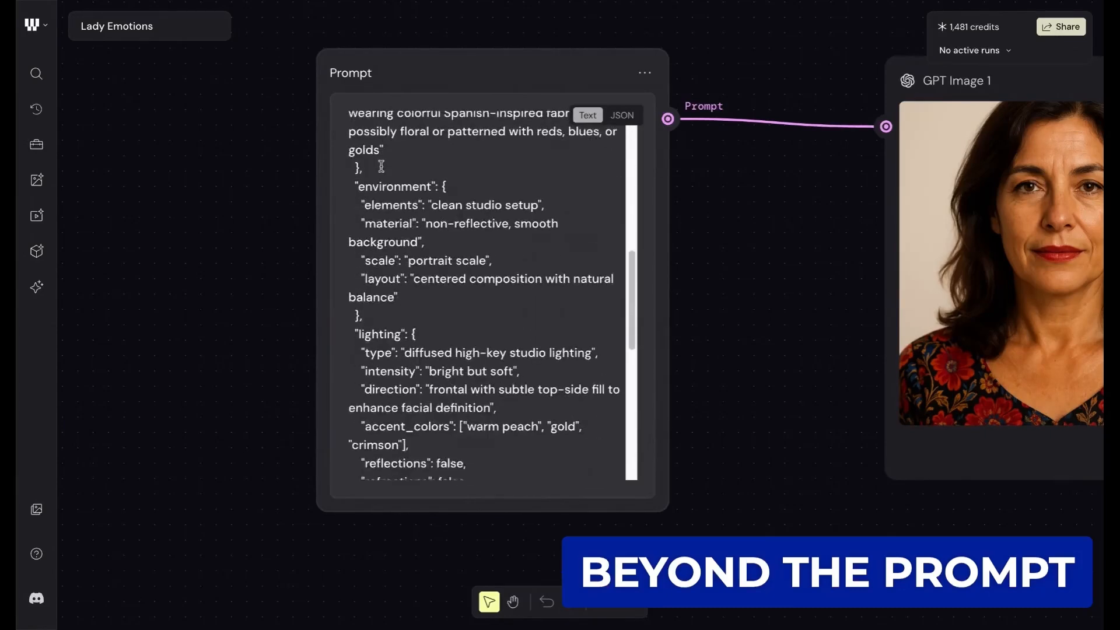
{"action": "scroll", "coordinate": [381, 166], "scroll_direction": "down", "scroll_amount": 6}
{"action": "scroll", "coordinate": [467, 292], "scroll_direction": "up", "scroll_amount": 15}
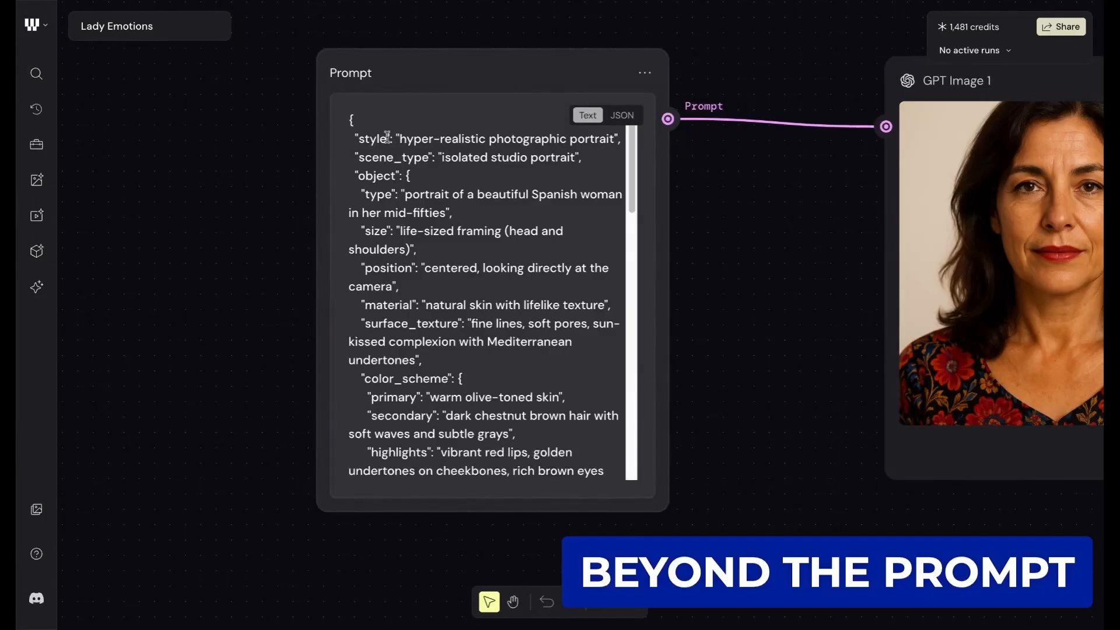
{"action": "scroll", "coordinate": [387, 136], "scroll_direction": "down", "scroll_amount": 1}
{"action": "left_click_drag", "start_coordinate": [353, 136], "coordinate": [392, 136]}
{"action": "left_click", "coordinate": [402, 137]}
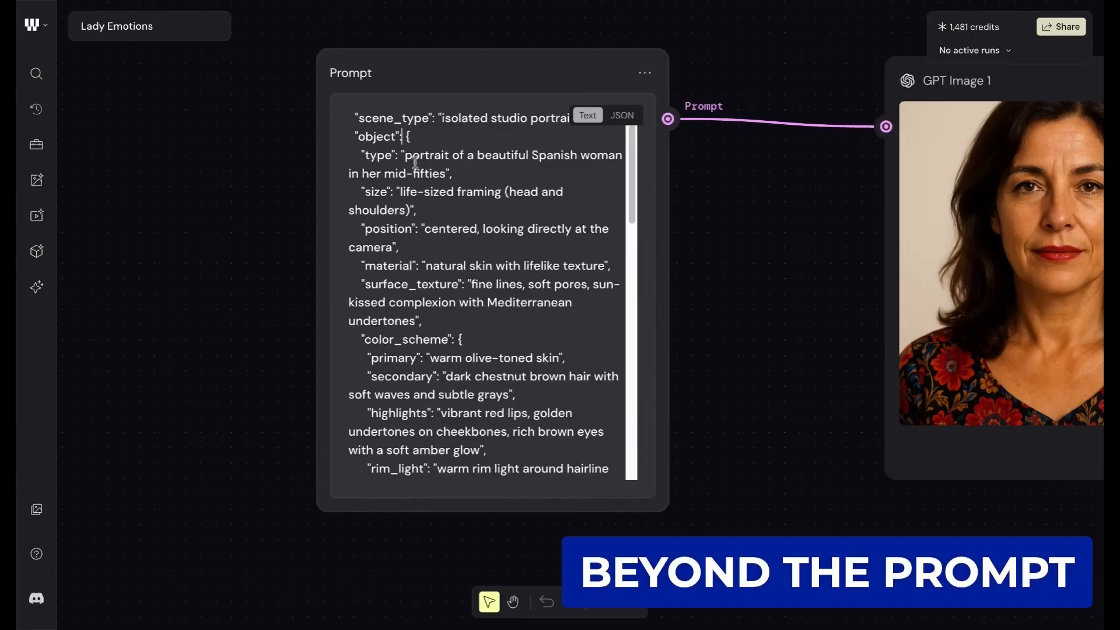
{"action": "scroll", "coordinate": [414, 153], "scroll_direction": "up", "scroll_amount": 1}
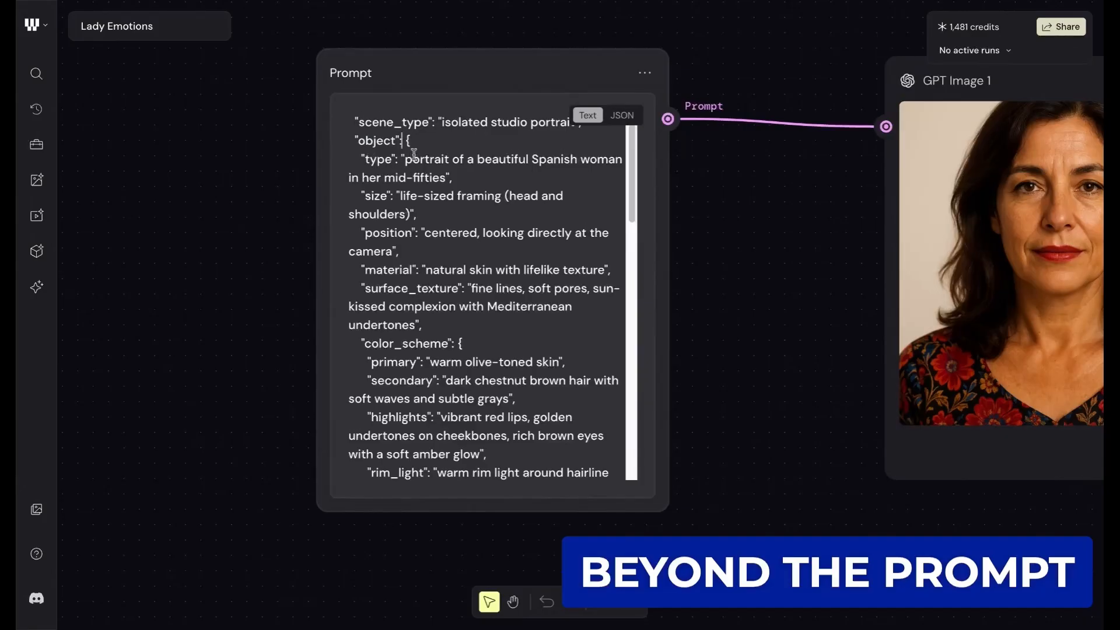
- Read the object's type, size, position and material entries, and highlight the surface_texture key in the prompt
{"action": "scroll", "coordinate": [375, 155], "scroll_direction": "down", "scroll_amount": 1}
{"action": "scroll", "coordinate": [376, 154], "scroll_direction": "down", "scroll_amount": 1}
{"action": "left_click", "coordinate": [370, 161]}
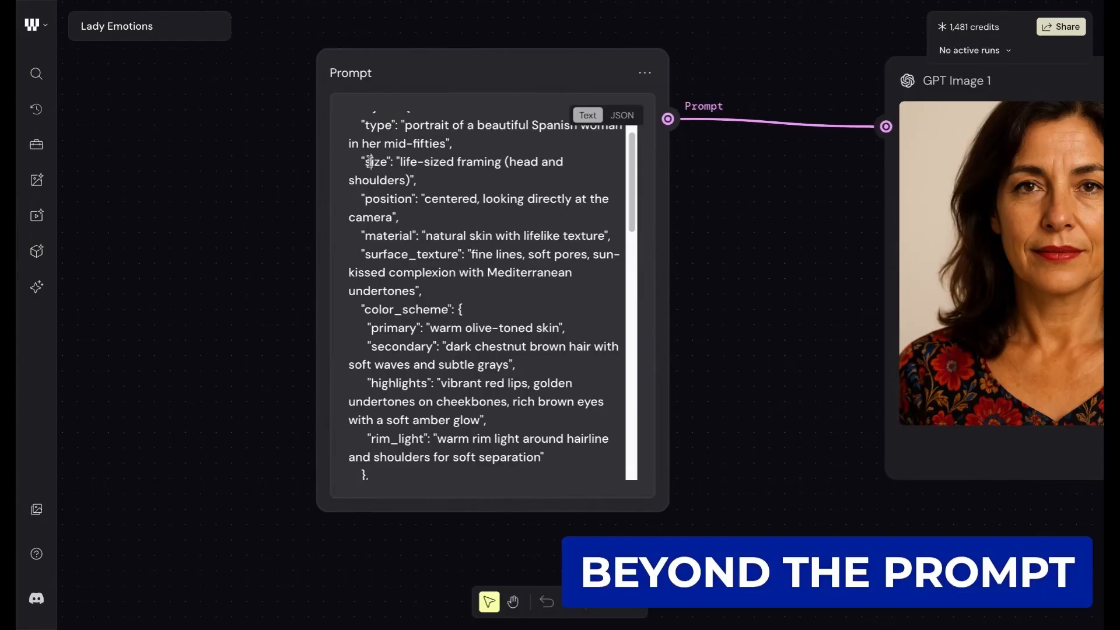
{"action": "left_click", "coordinate": [380, 199]}
{"action": "scroll", "coordinate": [560, 204], "scroll_direction": "down", "scroll_amount": 2}
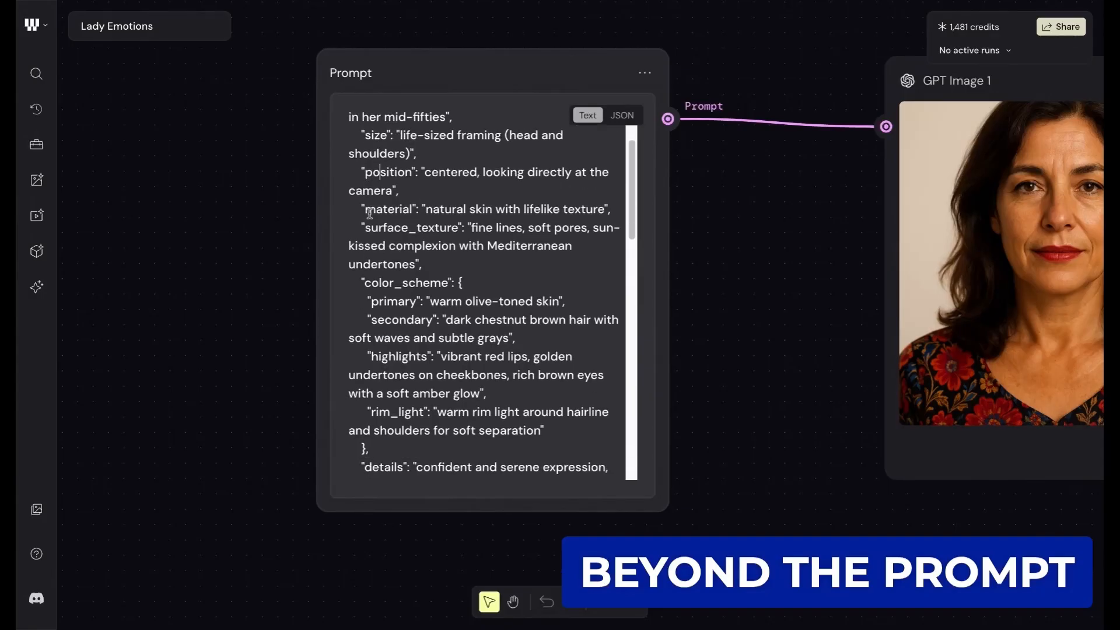
{"action": "scroll", "coordinate": [435, 192], "scroll_direction": "down", "scroll_amount": 2}
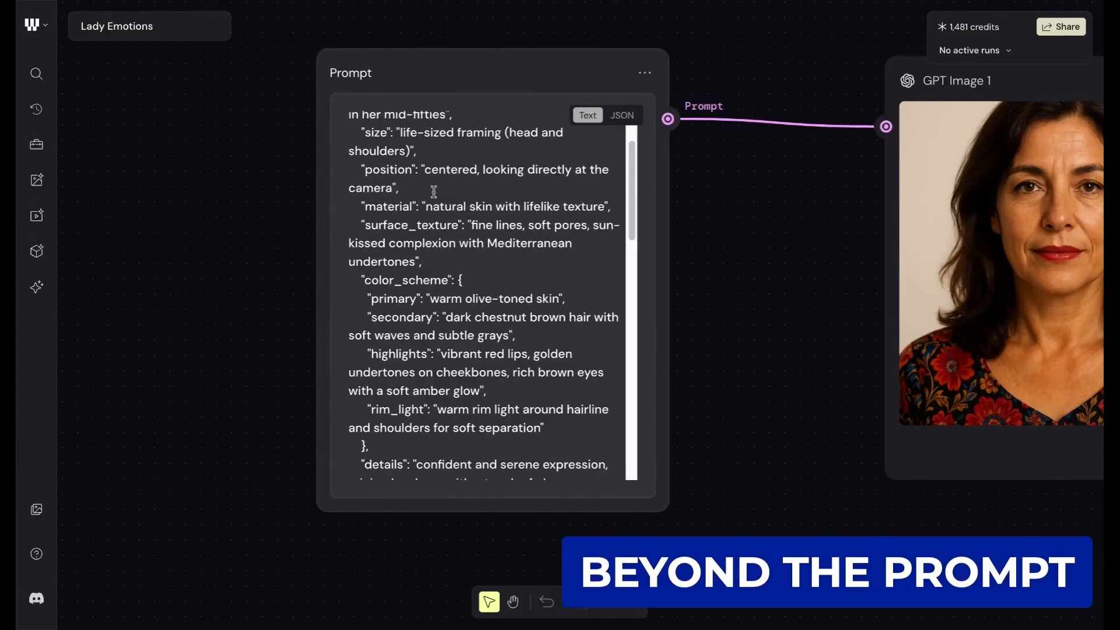
{"action": "double_click", "coordinate": [399, 200]}
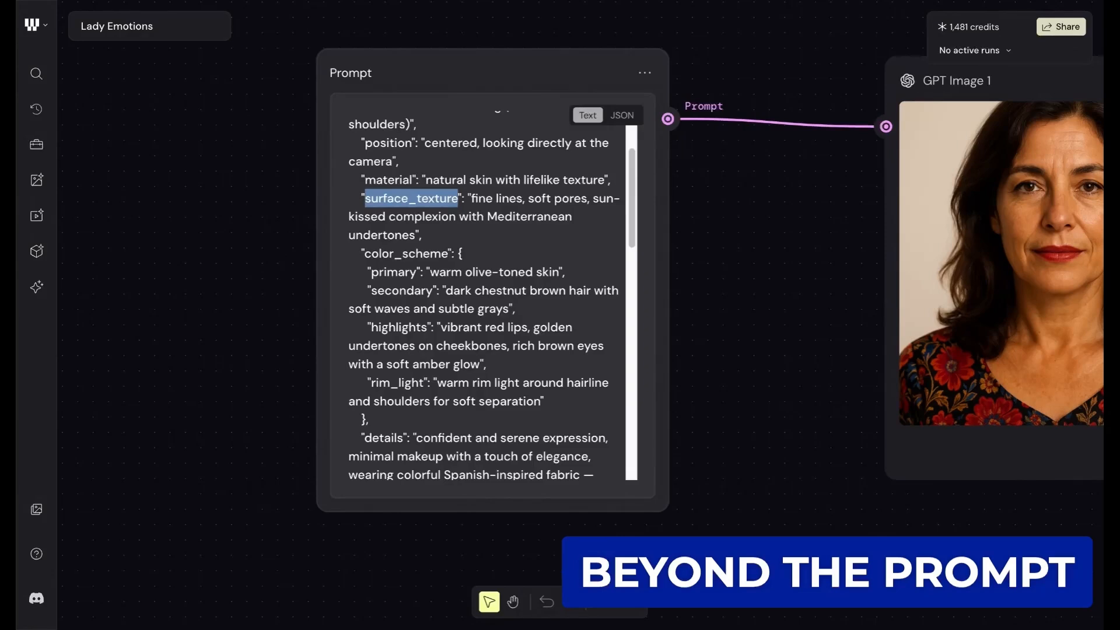
{"action": "left_click", "coordinate": [400, 198]}
{"action": "left_click", "coordinate": [485, 199]}
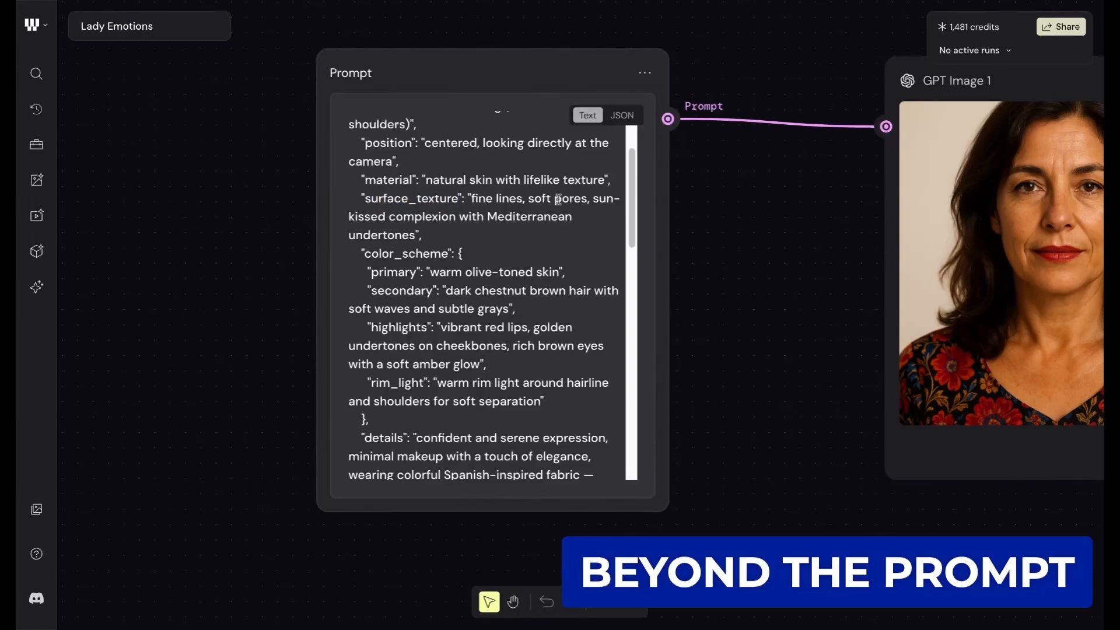
- Read the details, environment and lighting sections of the JSON prompt, and return to its beginning
{"action": "scroll", "coordinate": [415, 208], "scroll_direction": "down", "scroll_amount": 3}
{"action": "scroll", "coordinate": [414, 209], "scroll_direction": "down", "scroll_amount": 10}
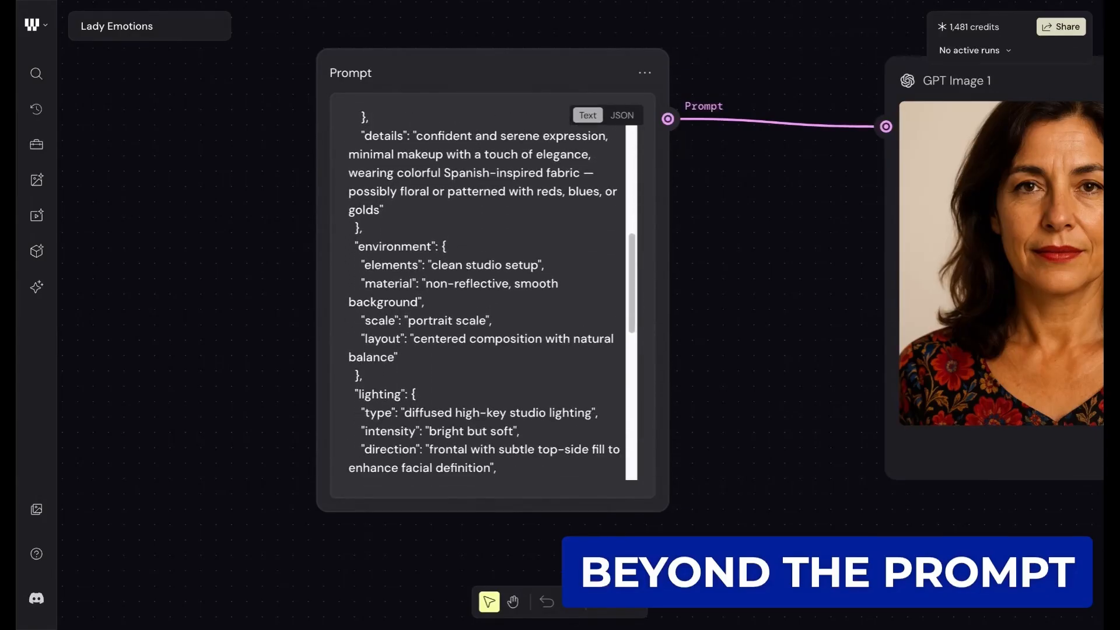
{"action": "scroll", "coordinate": [474, 224], "scroll_direction": "down", "scroll_amount": 1}
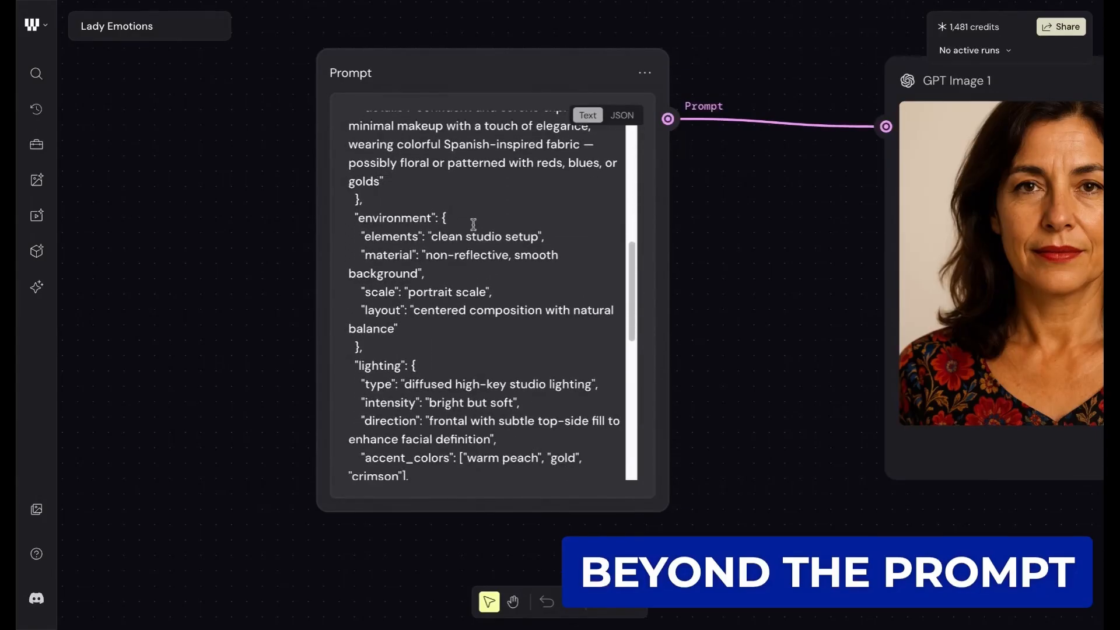
{"action": "scroll", "coordinate": [448, 229], "scroll_direction": "down", "scroll_amount": 1}
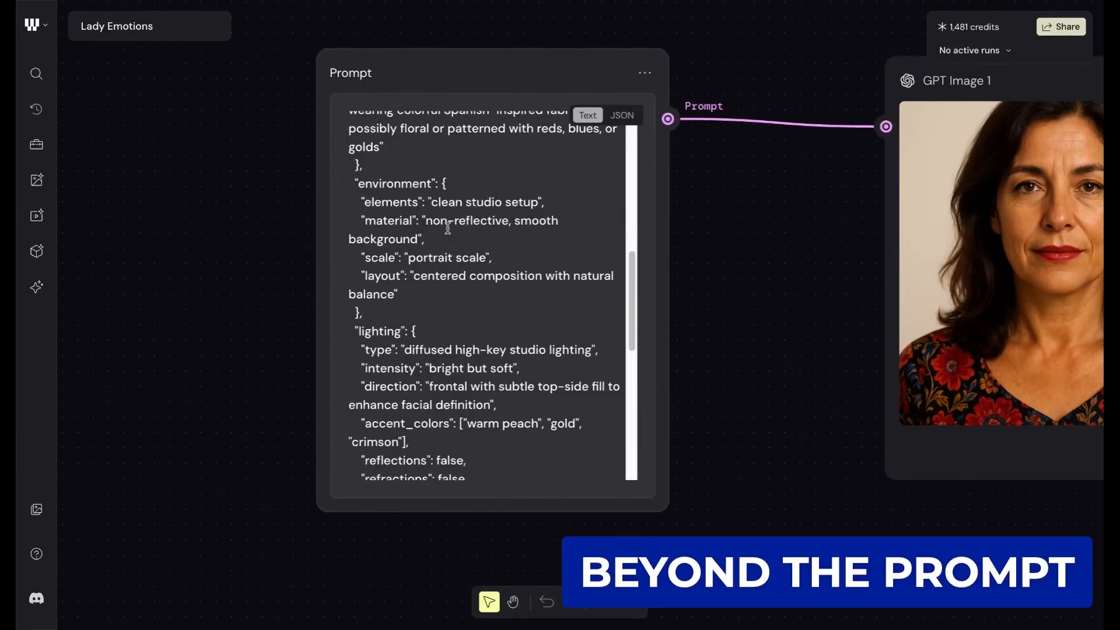
{"action": "scroll", "coordinate": [448, 229], "scroll_direction": "down", "scroll_amount": 3}
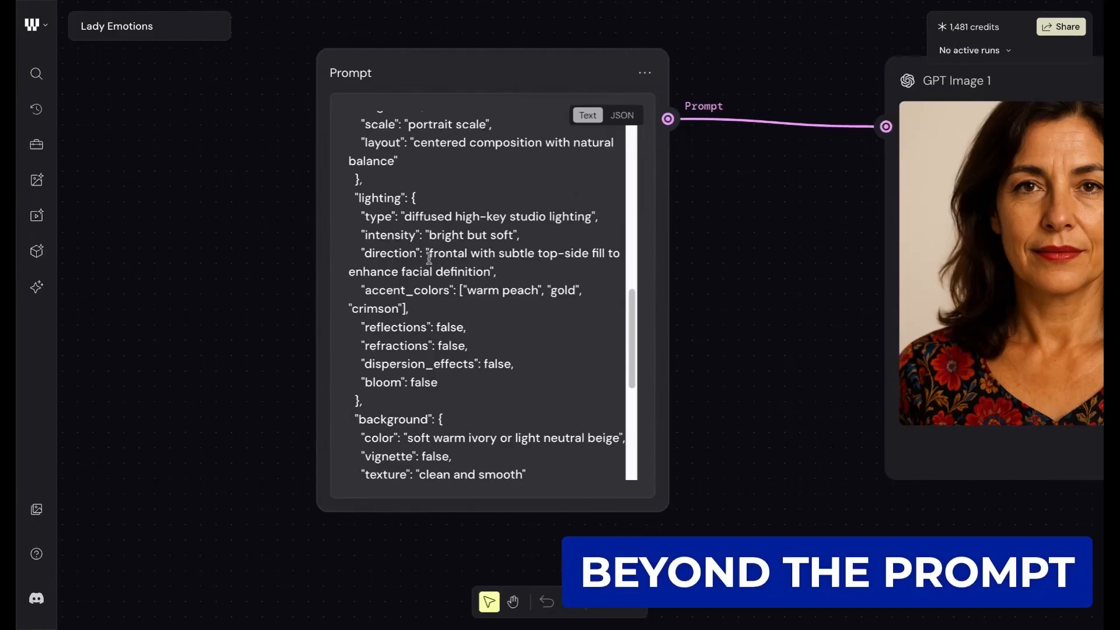
{"action": "scroll", "coordinate": [429, 258], "scroll_direction": "up", "scroll_amount": 2}
{"action": "scroll", "coordinate": [429, 257], "scroll_direction": "up", "scroll_amount": 14}
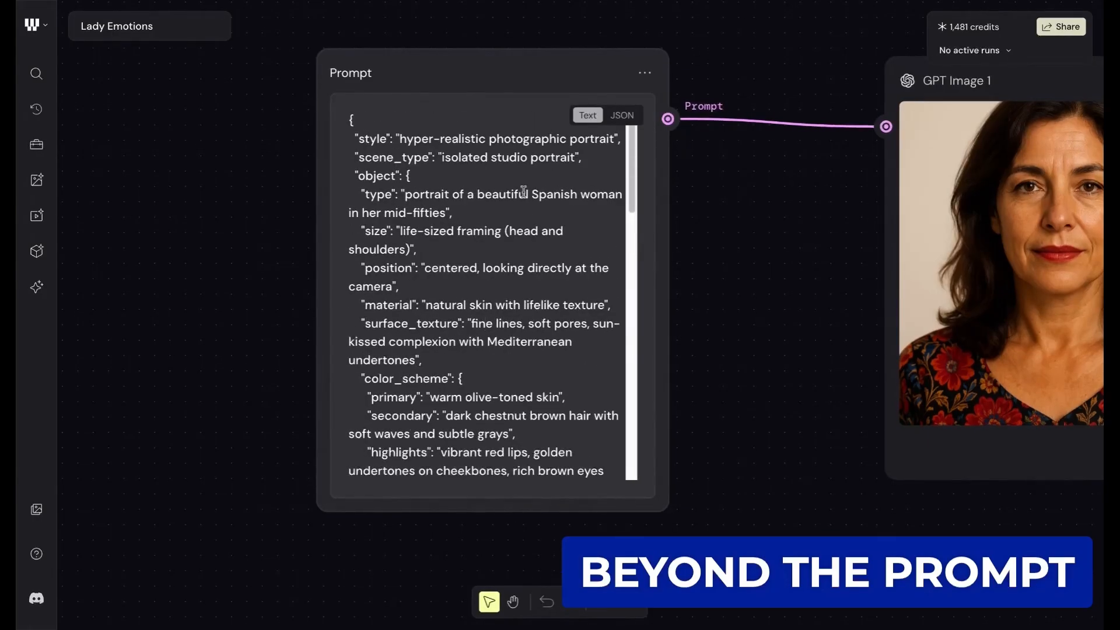
- Highlight the object's type key and its description of a Spanish woman in her mid-fifties in the prompt
{"action": "double_click", "coordinate": [377, 194]}
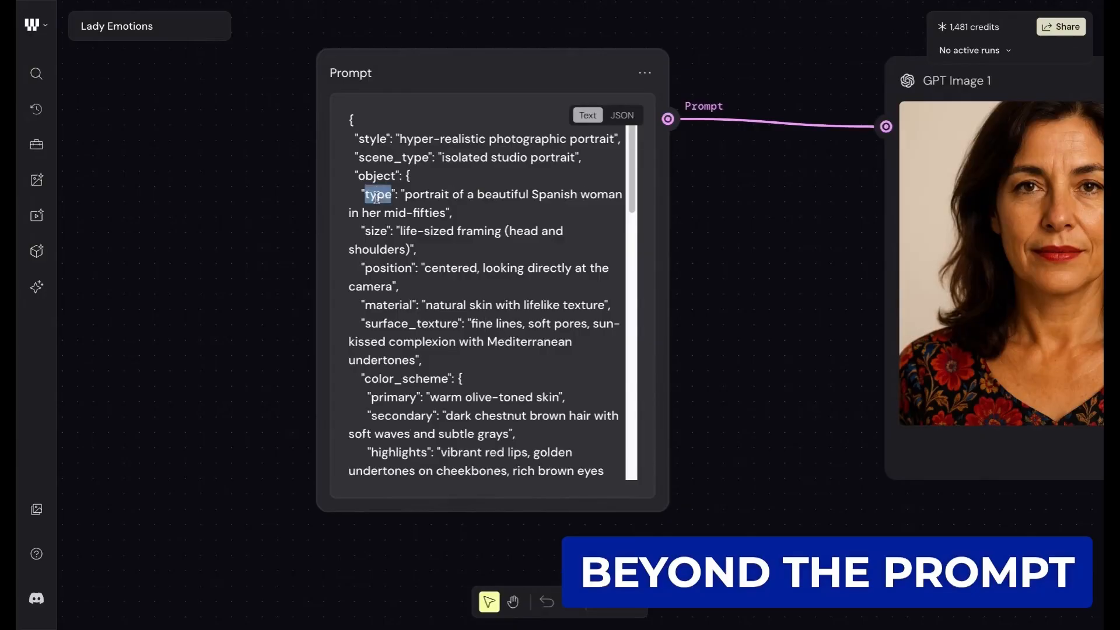
{"action": "left_click", "coordinate": [406, 194]}
{"action": "left_click_drag", "start_coordinate": [406, 194], "coordinate": [441, 211]}
{"action": "left_click", "coordinate": [488, 215]}
- Review the rest of the JSON prompt, checking the color scheme, details, lighting with its accent_colors, and background settings
{"action": "scroll", "coordinate": [519, 213], "scroll_direction": "down", "scroll_amount": 3}
{"action": "scroll", "coordinate": [519, 213], "scroll_direction": "down", "scroll_amount": 5}
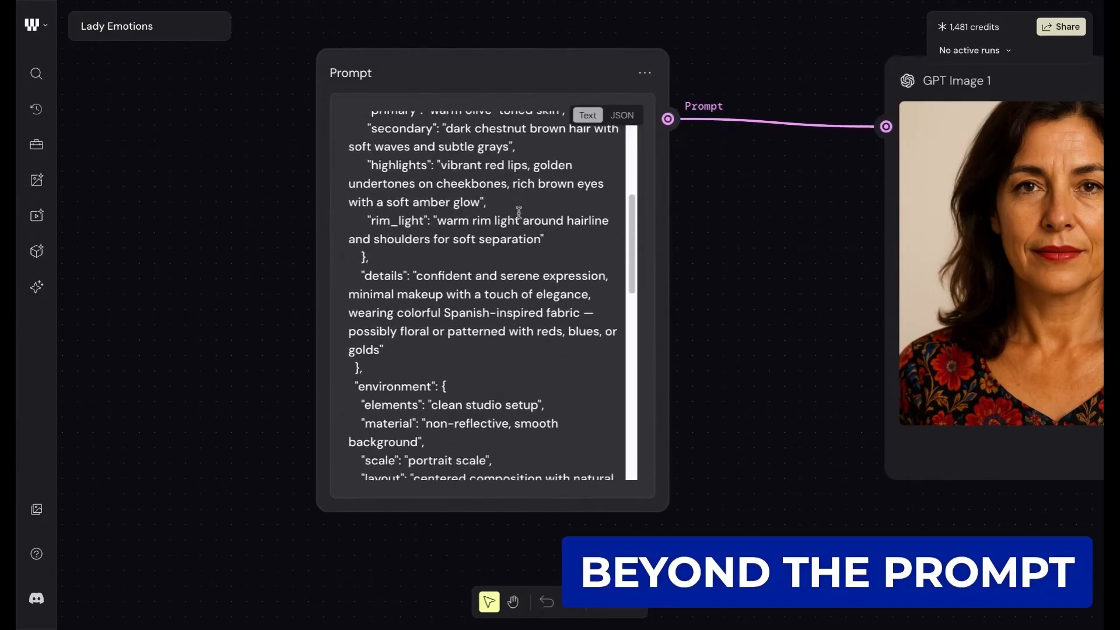
{"action": "scroll", "coordinate": [492, 296], "scroll_direction": "up", "scroll_amount": 1}
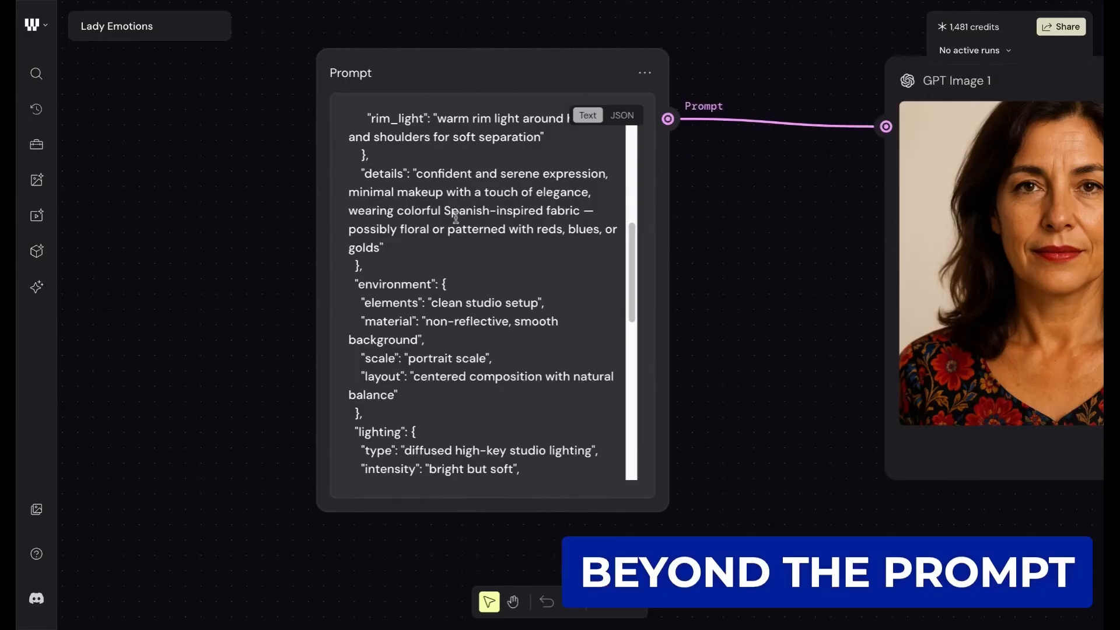
{"action": "scroll", "coordinate": [456, 218], "scroll_direction": "down", "scroll_amount": 3}
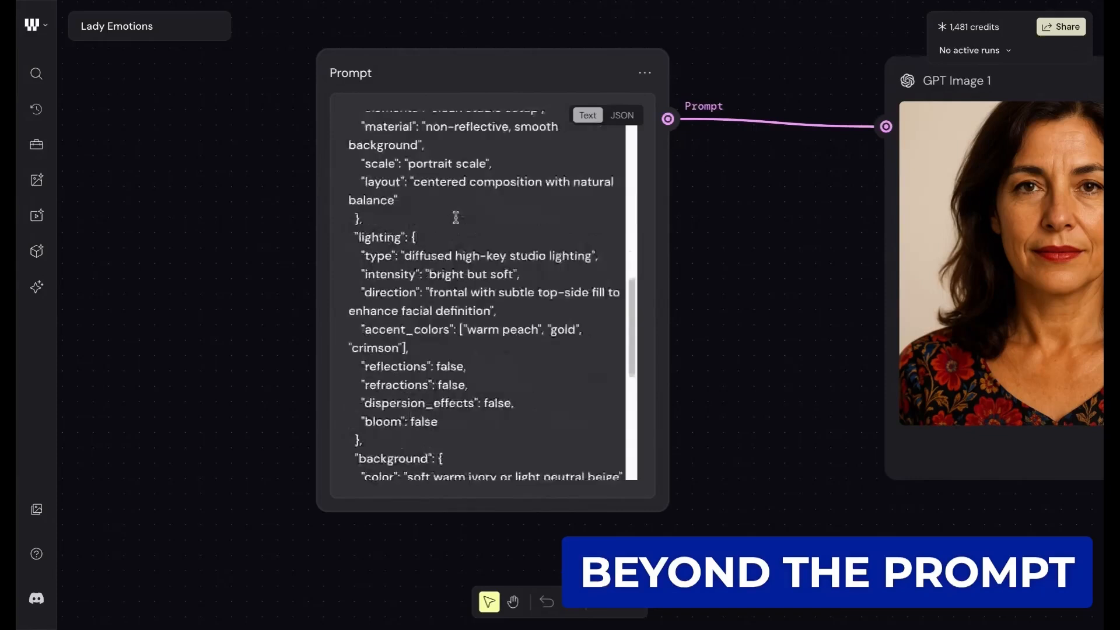
{"action": "scroll", "coordinate": [456, 218], "scroll_direction": "down", "scroll_amount": 1}
{"action": "scroll", "coordinate": [490, 214], "scroll_direction": "up", "scroll_amount": 1}
{"action": "double_click", "coordinate": [412, 269]}
{"action": "left_click", "coordinate": [488, 271]}
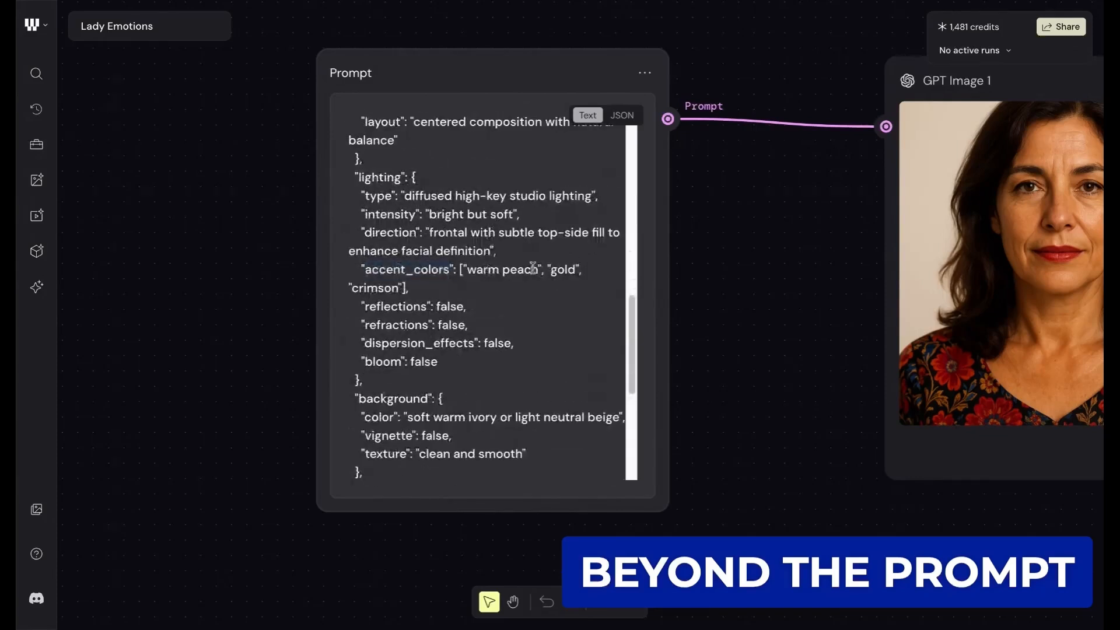
{"action": "scroll", "coordinate": [469, 234], "scroll_direction": "down", "scroll_amount": 1}
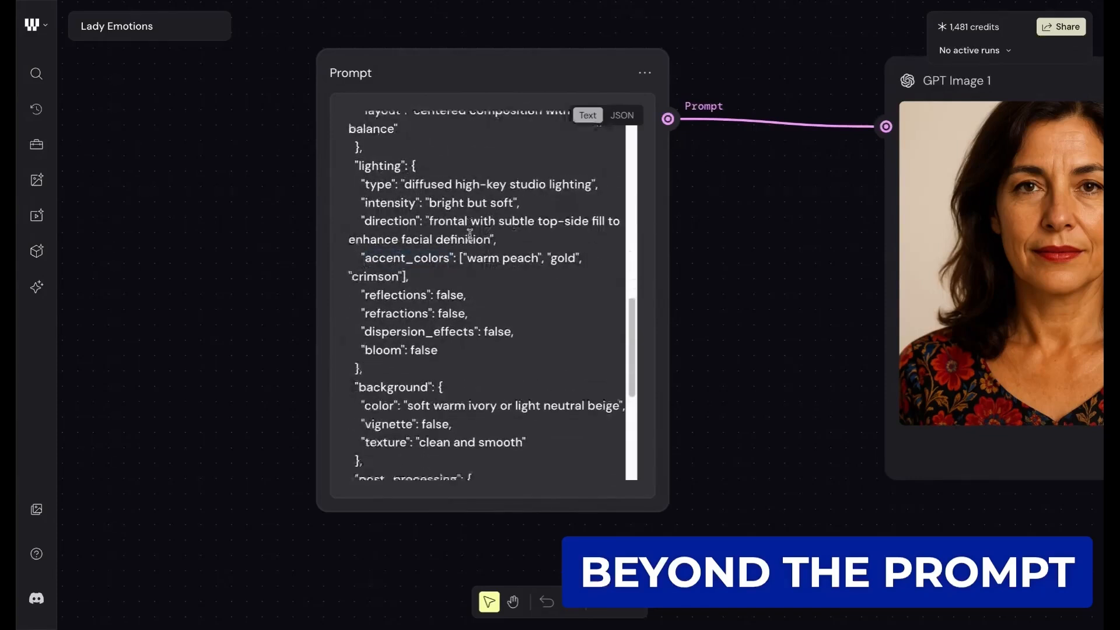
{"action": "scroll", "coordinate": [470, 234], "scroll_direction": "down", "scroll_amount": 1}
{"action": "scroll", "coordinate": [480, 235], "scroll_direction": "up", "scroll_amount": 3}
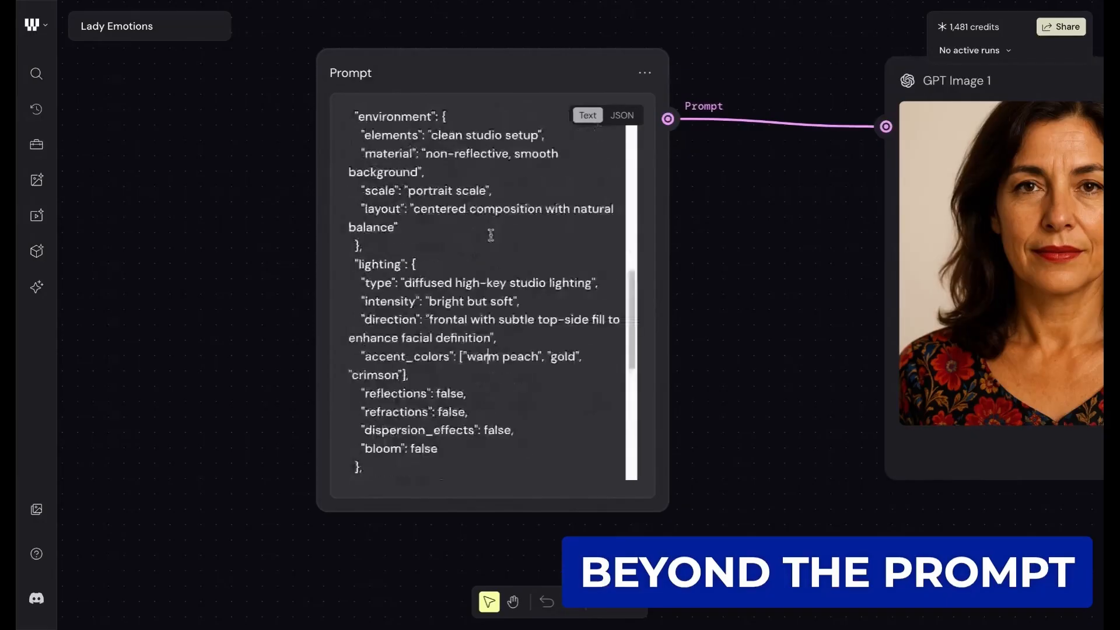
{"action": "scroll", "coordinate": [491, 235], "scroll_direction": "up", "scroll_amount": 7}
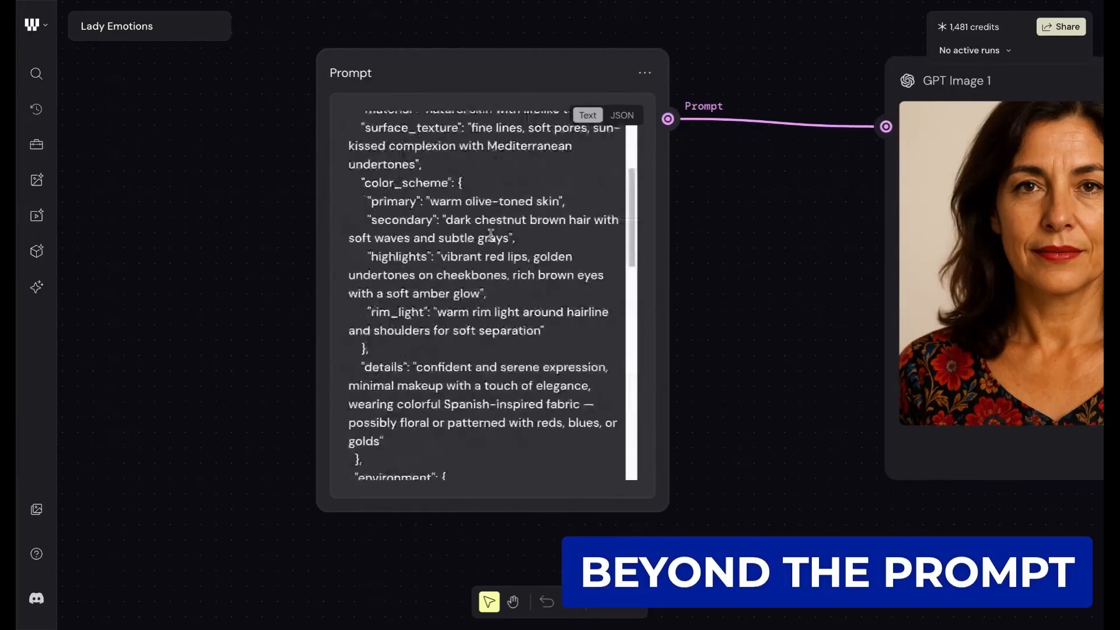
{"action": "scroll", "coordinate": [491, 234], "scroll_direction": "up", "scroll_amount": 4}
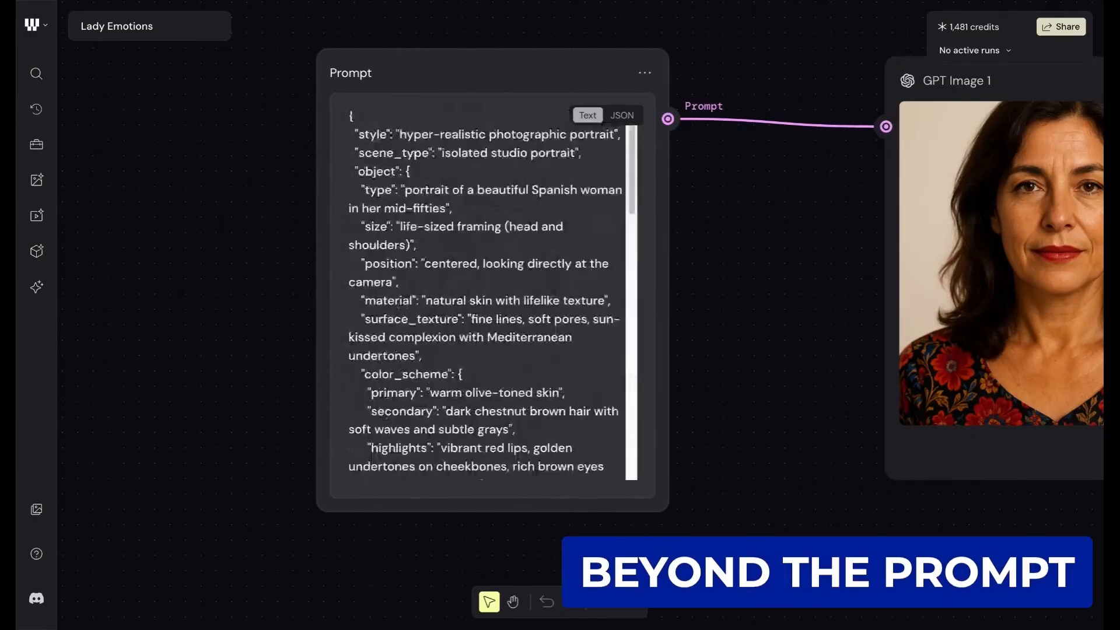
{"action": "scroll", "coordinate": [487, 294], "scroll_direction": "up", "scroll_amount": 1}
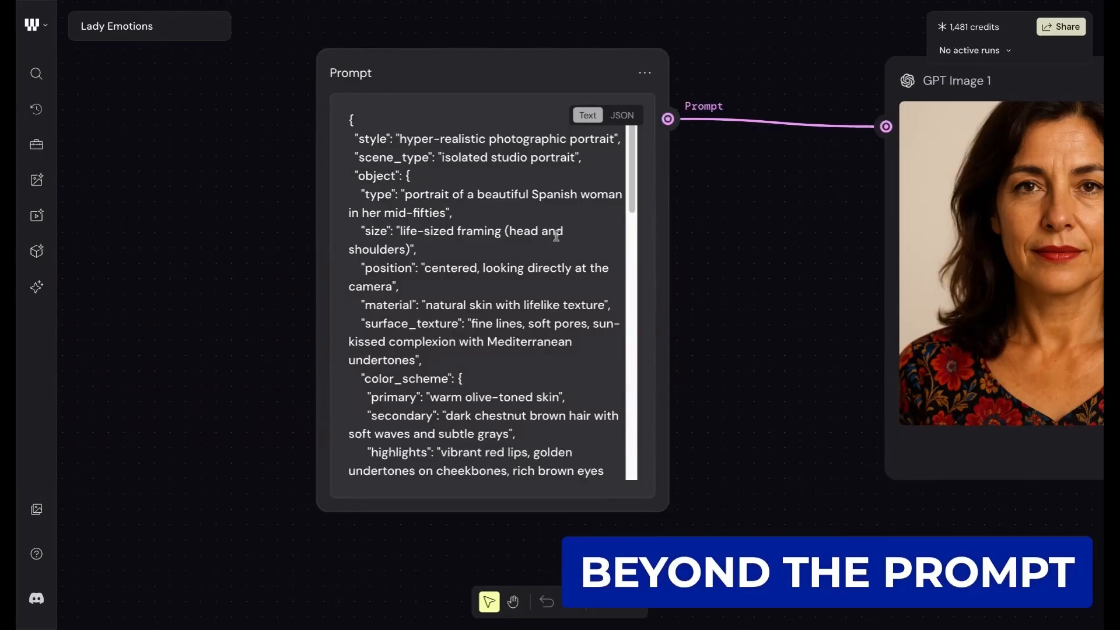
{"action": "scroll", "coordinate": [710, 227], "scroll_direction": "right", "scroll_amount": 1}
{"action": "scroll", "coordinate": [710, 227], "scroll_direction": "up", "scroll_amount": 1}
{"action": "scroll", "coordinate": [710, 227], "scroll_direction": "down", "scroll_amount": 1}
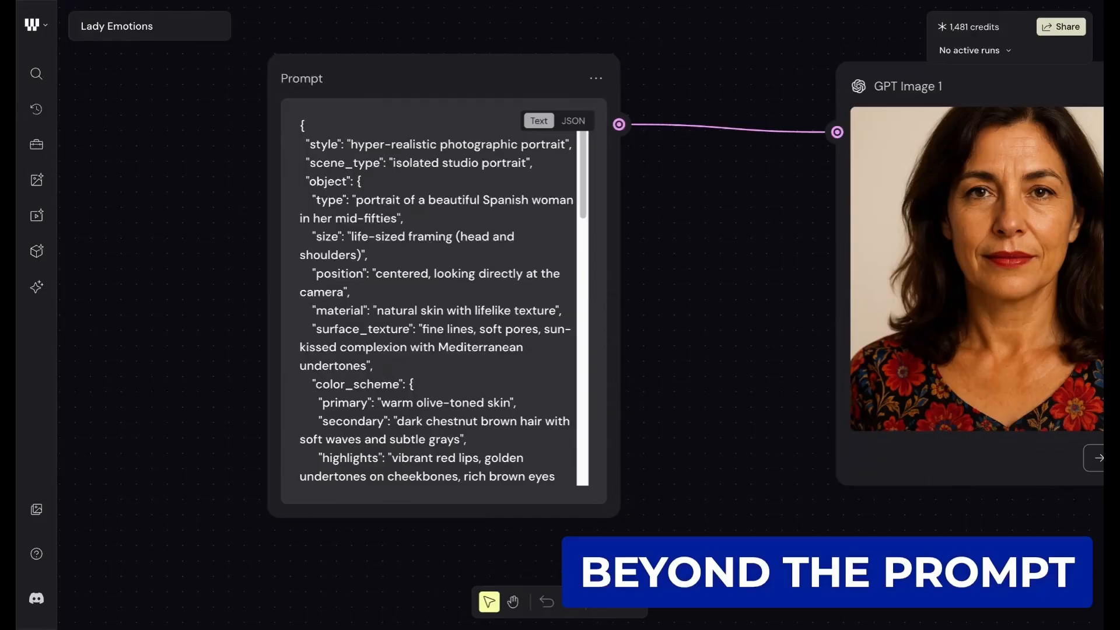
{"action": "scroll", "coordinate": [692, 188], "scroll_direction": "right", "scroll_amount": 1}
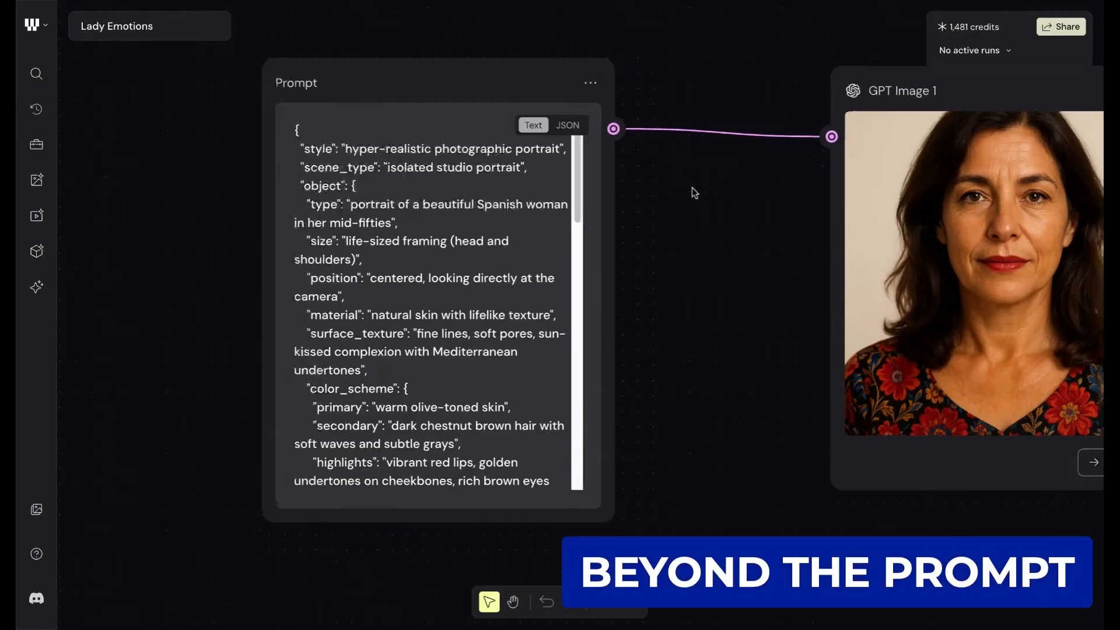
{"action": "scroll", "coordinate": [692, 187], "scroll_direction": "right", "scroll_amount": 2}
{"action": "scroll", "coordinate": [692, 188], "scroll_direction": "up", "scroll_amount": 1}
{"action": "scroll", "coordinate": [692, 187], "scroll_direction": "left", "scroll_amount": 2}
{"action": "scroll", "coordinate": [692, 188], "scroll_direction": "down", "scroll_amount": 1}
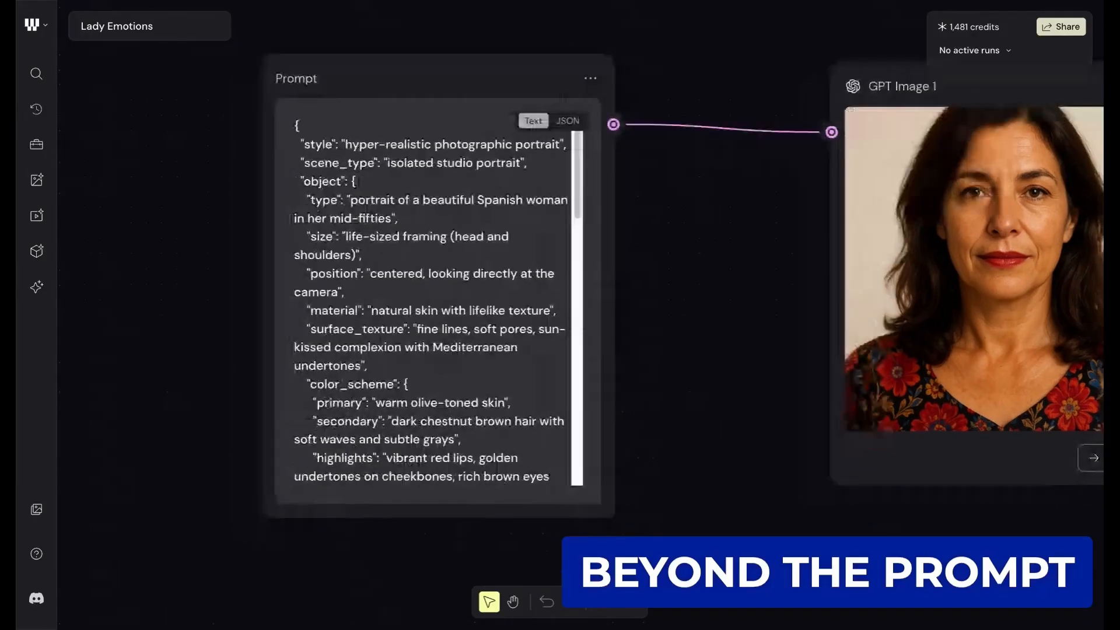
{"action": "scroll", "coordinate": [692, 188], "scroll_direction": "left", "scroll_amount": 1}
{"action": "scroll", "coordinate": [692, 188], "scroll_direction": "down", "scroll_amount": 1}
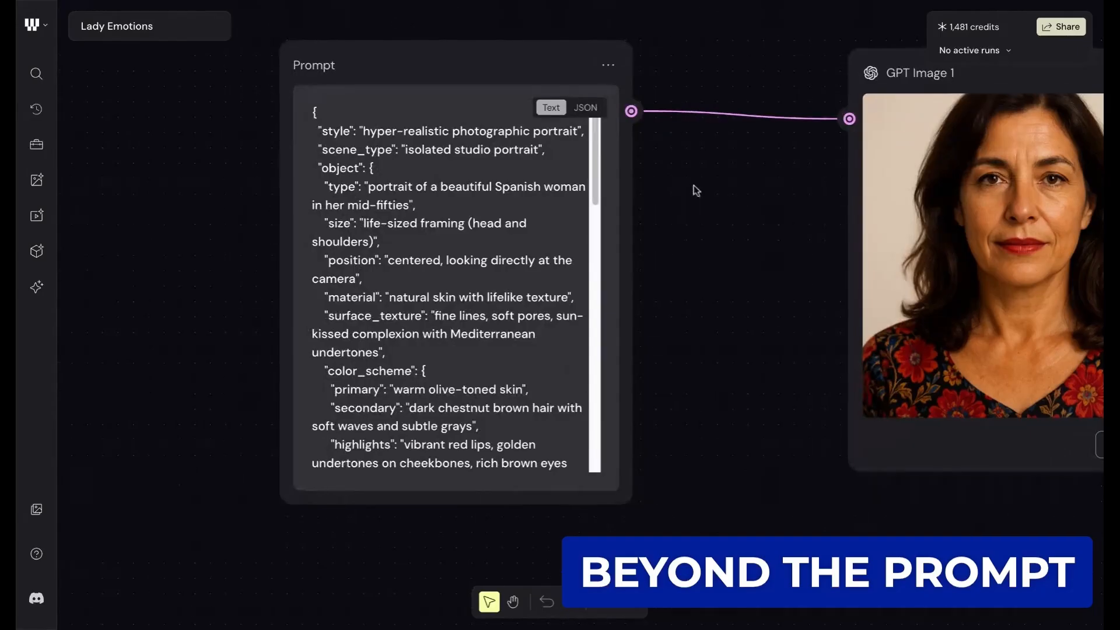
- Reposition the Prompt node slightly so that it lines up with the GPT Image 1 node and their connection runs straight
{"action": "scroll", "coordinate": [697, 191], "scroll_direction": "up", "scroll_amount": 1}
{"action": "scroll", "coordinate": [696, 191], "scroll_direction": "right", "scroll_amount": 2}
{"action": "scroll", "coordinate": [697, 191], "scroll_direction": "down", "scroll_amount": 1}
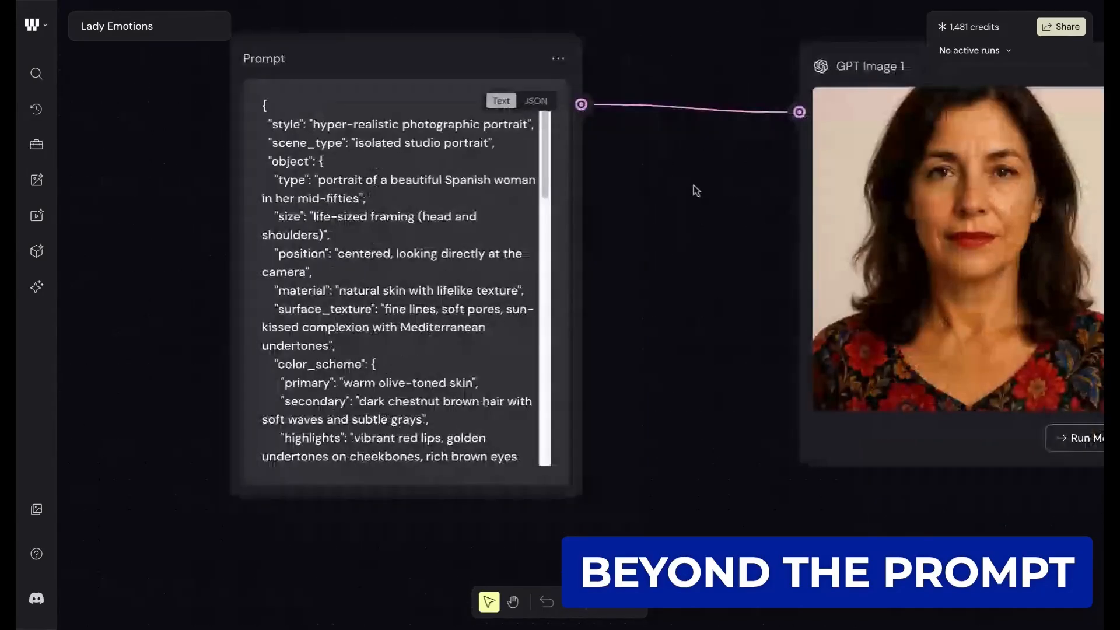
{"action": "scroll", "coordinate": [697, 191], "scroll_direction": "down", "scroll_amount": 2}
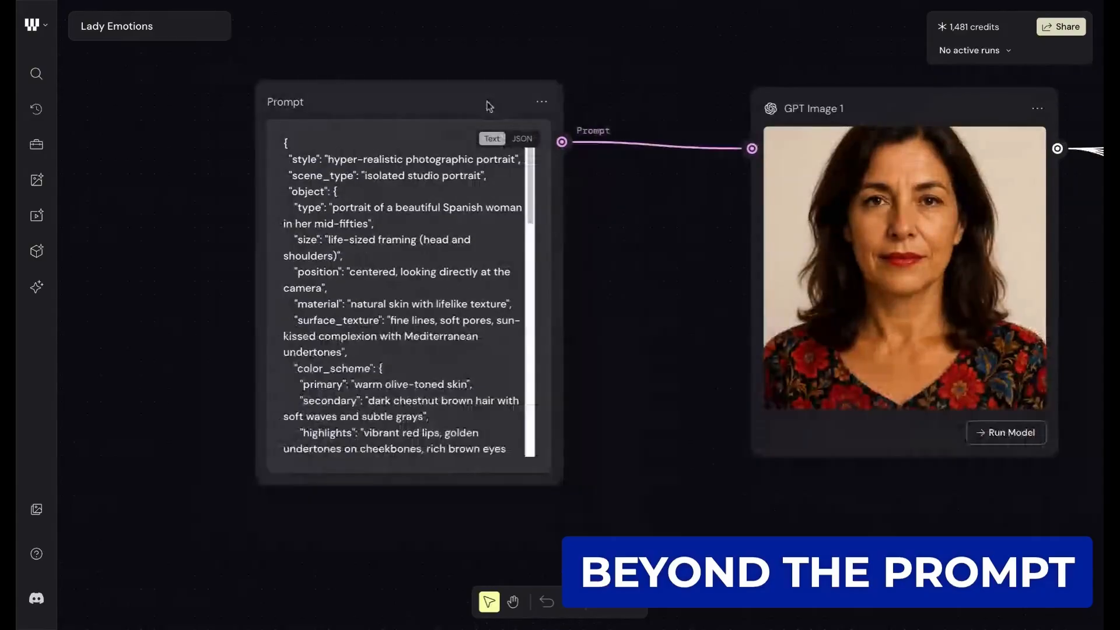
{"action": "left_click_drag", "start_coordinate": [488, 101], "coordinate": [486, 107]}
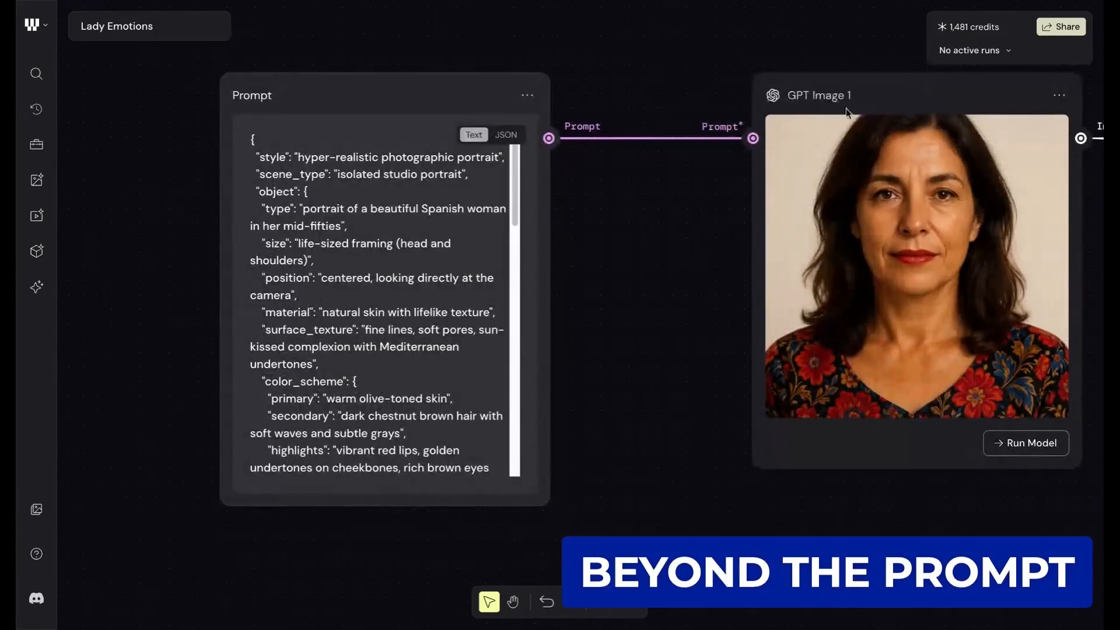
- Examine the GPT Image 1 node's portrait of the woman alongside the connected JSON prompt
{"action": "scroll", "coordinate": [743, 104], "scroll_direction": "right", "scroll_amount": 1}
{"action": "scroll", "coordinate": [743, 108], "scroll_direction": "right", "scroll_amount": 3}
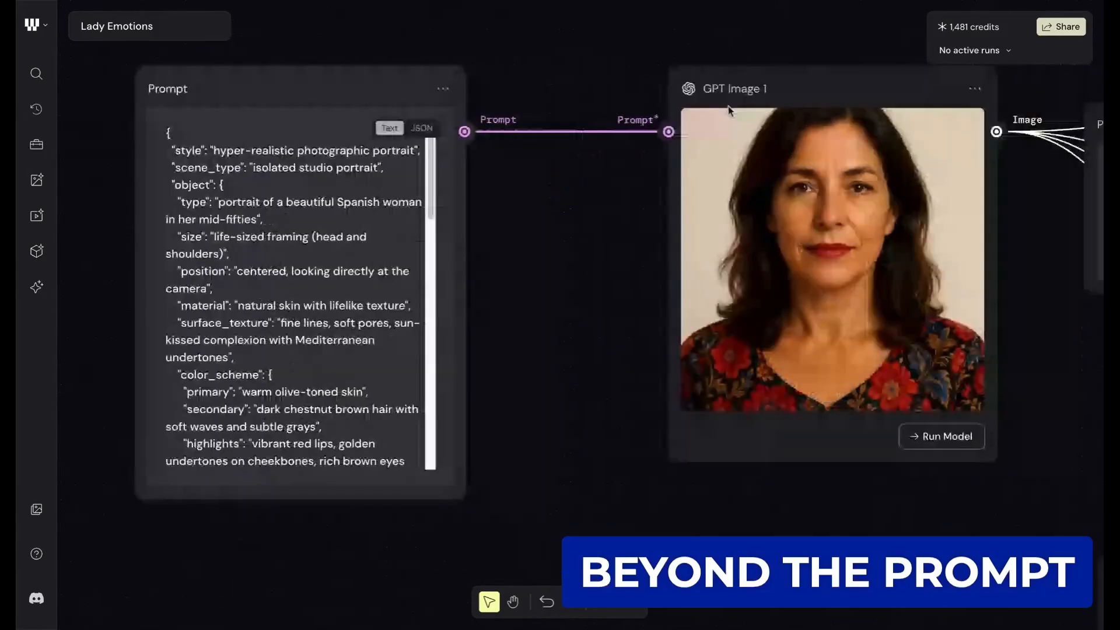
{"action": "scroll", "coordinate": [729, 110], "scroll_direction": "up", "scroll_amount": 1}
{"action": "scroll", "coordinate": [773, 82], "scroll_direction": "up", "scroll_amount": 1}
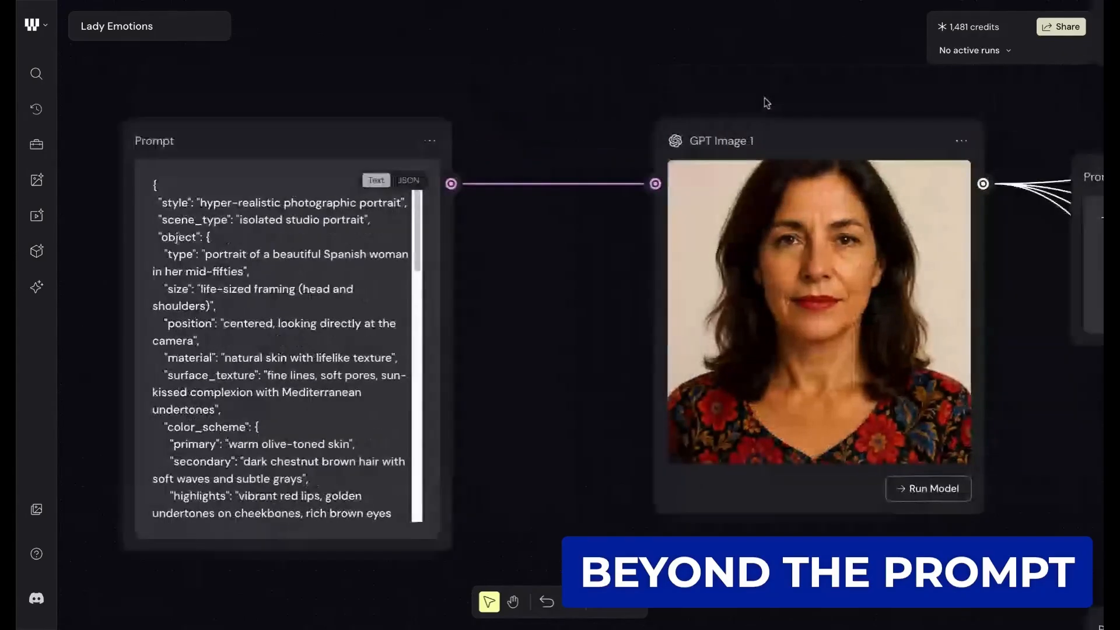
{"action": "left_click", "coordinate": [756, 140]}
{"action": "left_click", "coordinate": [815, 103]}
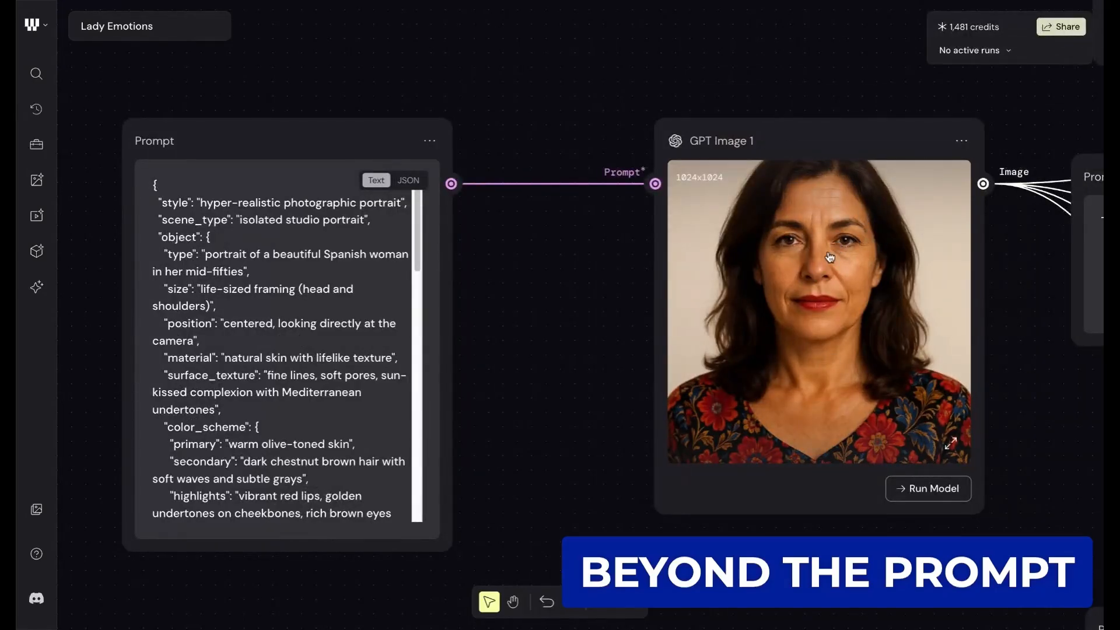
- Compare the portrait in GPT Image 1 with the JSON prompt once more, checking where its image output leads
{"action": "scroll", "coordinate": [829, 256], "scroll_direction": "right", "scroll_amount": 3}
{"action": "scroll", "coordinate": [830, 257], "scroll_direction": "right", "scroll_amount": 2}
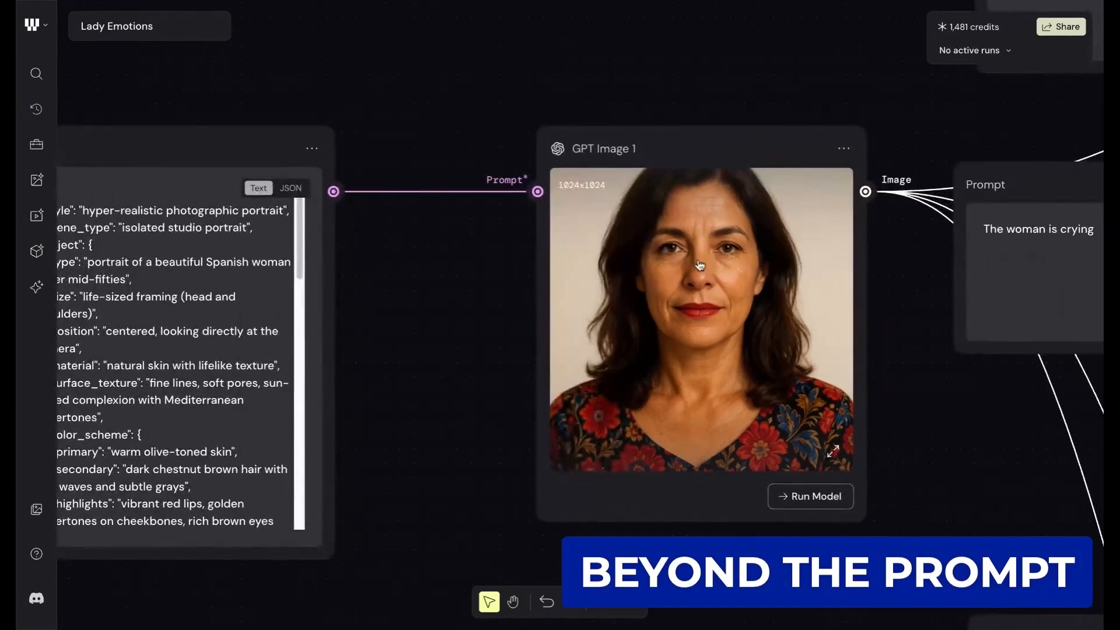
{"action": "scroll", "coordinate": [731, 250], "scroll_direction": "right", "scroll_amount": 2}
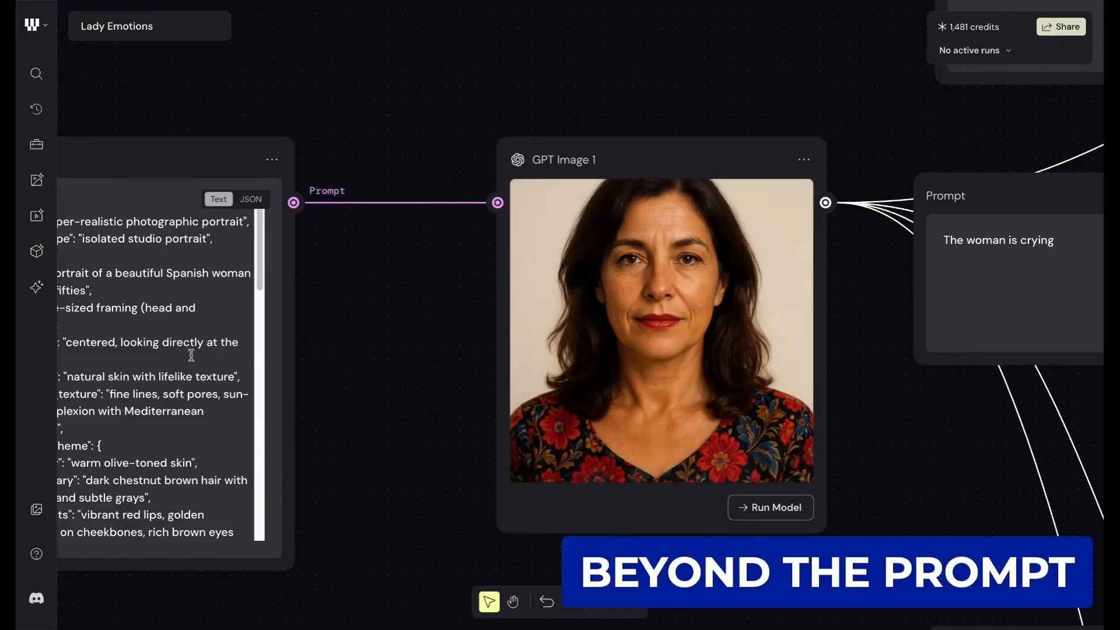
{"action": "scroll", "coordinate": [199, 344], "scroll_direction": "left", "scroll_amount": 3}
{"action": "scroll", "coordinate": [197, 345], "scroll_direction": "left", "scroll_amount": 2}
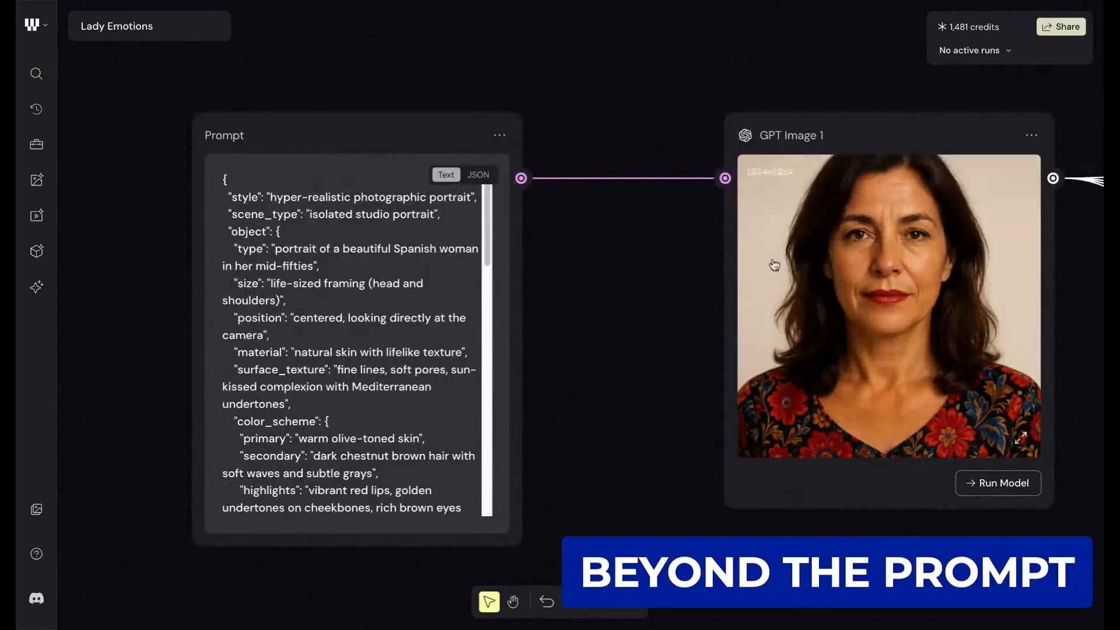
- Trace the GPT Image 1 output past the laughing and crying prompts to the Minimax Video 01 nodes it feeds
{"action": "scroll", "coordinate": [819, 324], "scroll_direction": "right", "scroll_amount": 6}
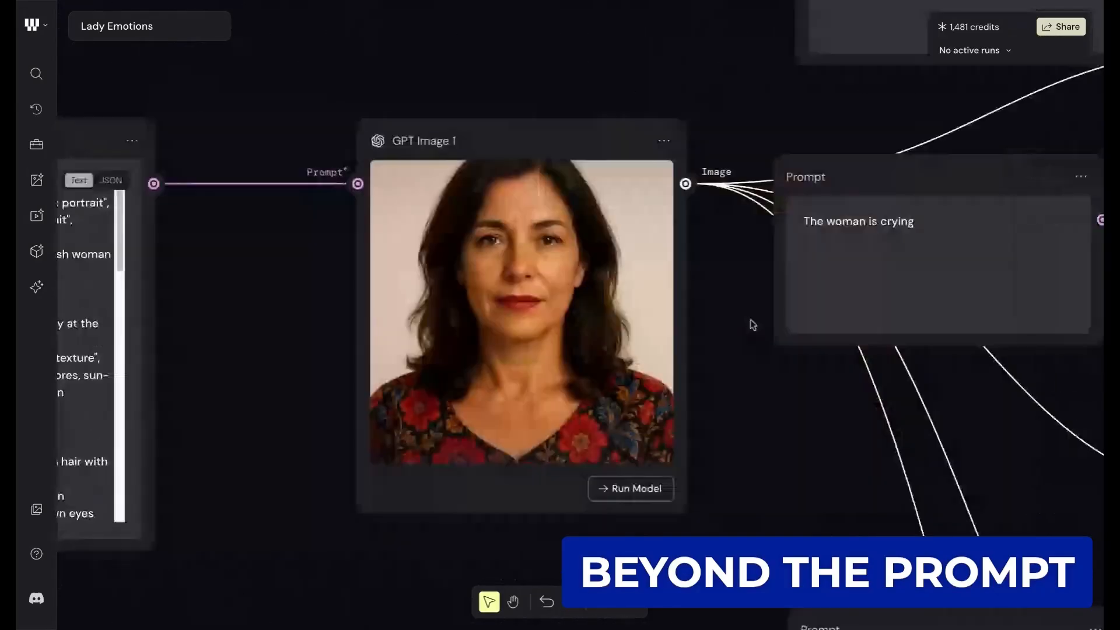
{"action": "scroll", "coordinate": [714, 285], "scroll_direction": "down", "scroll_amount": 1}
{"action": "scroll", "coordinate": [714, 284], "scroll_direction": "up", "scroll_amount": 3}
{"action": "scroll", "coordinate": [713, 284], "scroll_direction": "right", "scroll_amount": 3}
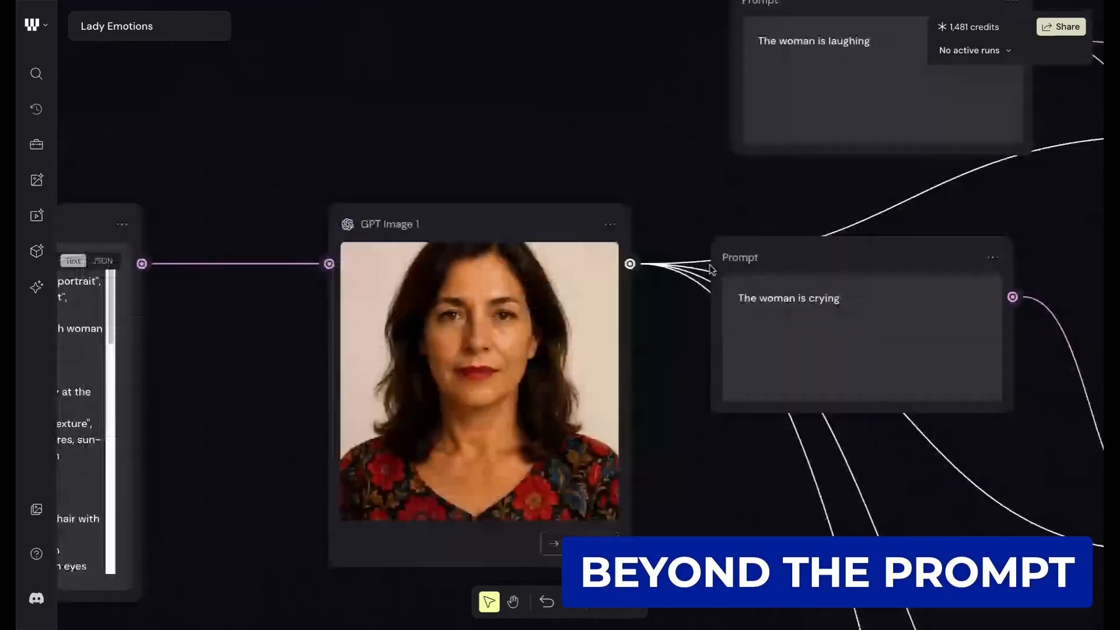
{"action": "scroll", "coordinate": [402, 378], "scroll_direction": "down", "scroll_amount": 1}
{"action": "scroll", "coordinate": [432, 387], "scroll_direction": "up", "scroll_amount": 2}
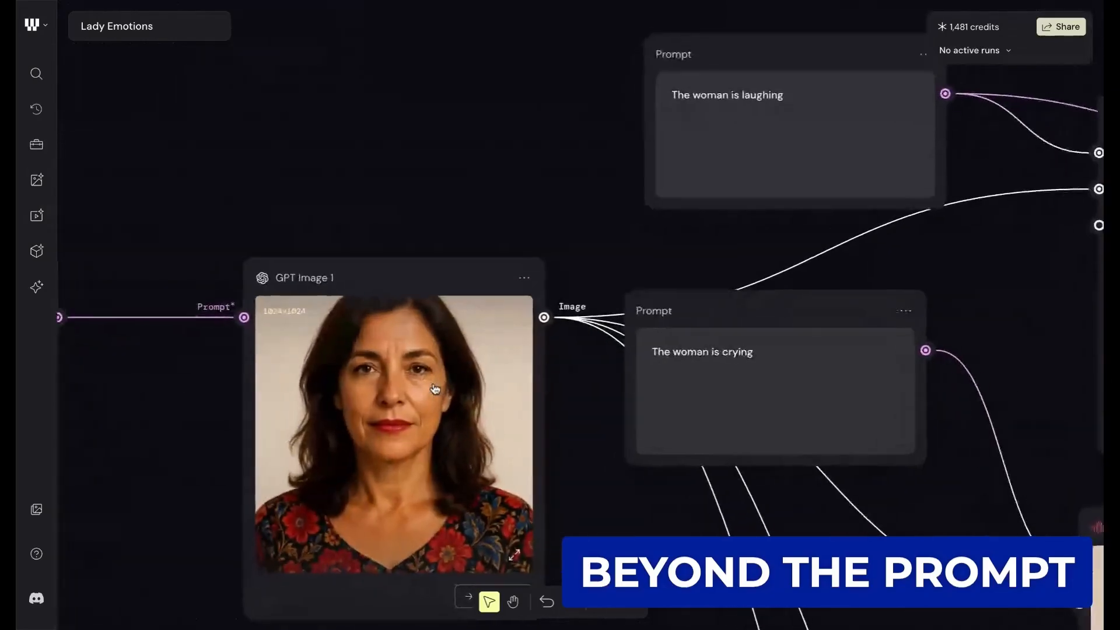
{"action": "scroll", "coordinate": [557, 228], "scroll_direction": "right", "scroll_amount": 6}
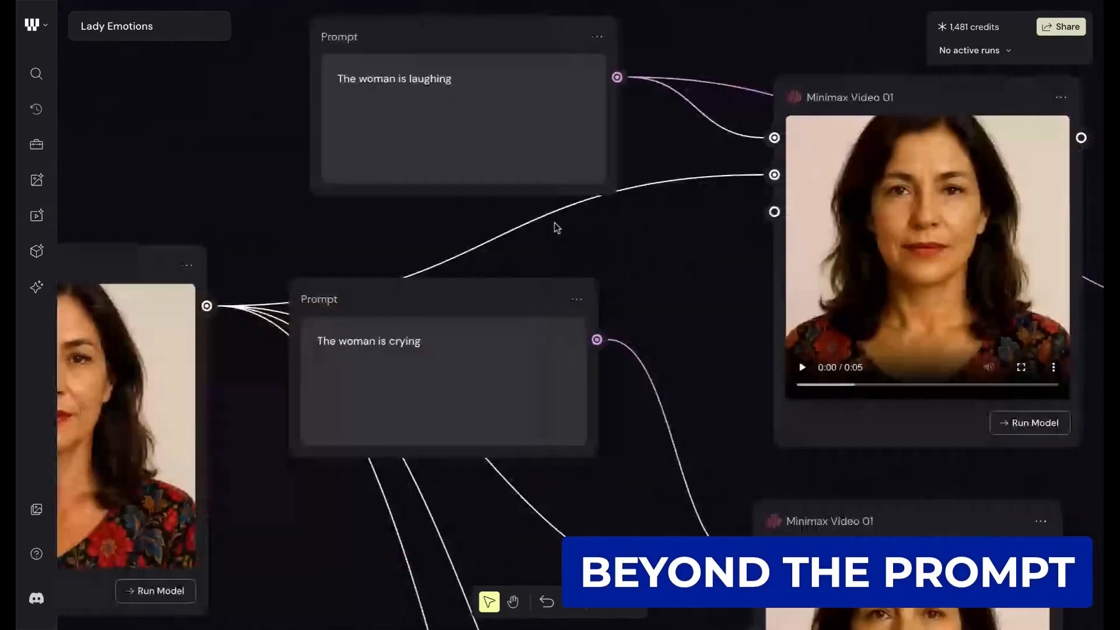
{"action": "scroll", "coordinate": [557, 228], "scroll_direction": "right", "scroll_amount": 3}
{"action": "scroll", "coordinate": [408, 170], "scroll_direction": "down", "scroll_amount": 2}
{"action": "scroll", "coordinate": [408, 169], "scroll_direction": "left", "scroll_amount": 2}
{"action": "scroll", "coordinate": [406, 170], "scroll_direction": "up", "scroll_amount": 2}
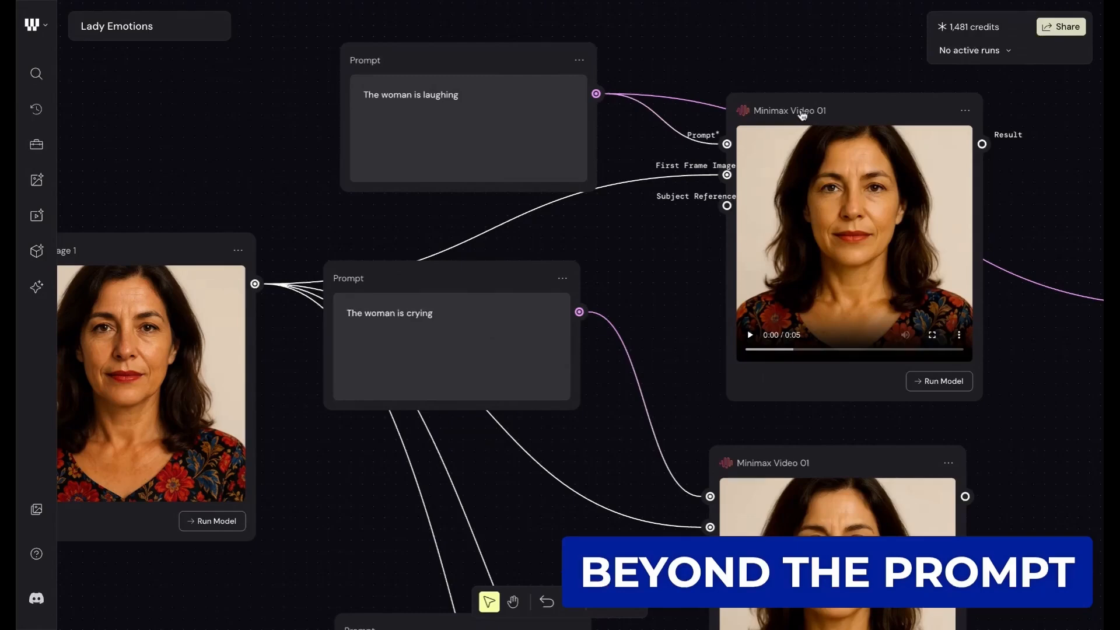
- Check the settings of the Minimax Video 01 node fed by the laughing prompt, including Prompt Optimizer, and deselect the node
{"action": "left_click", "coordinate": [895, 102]}
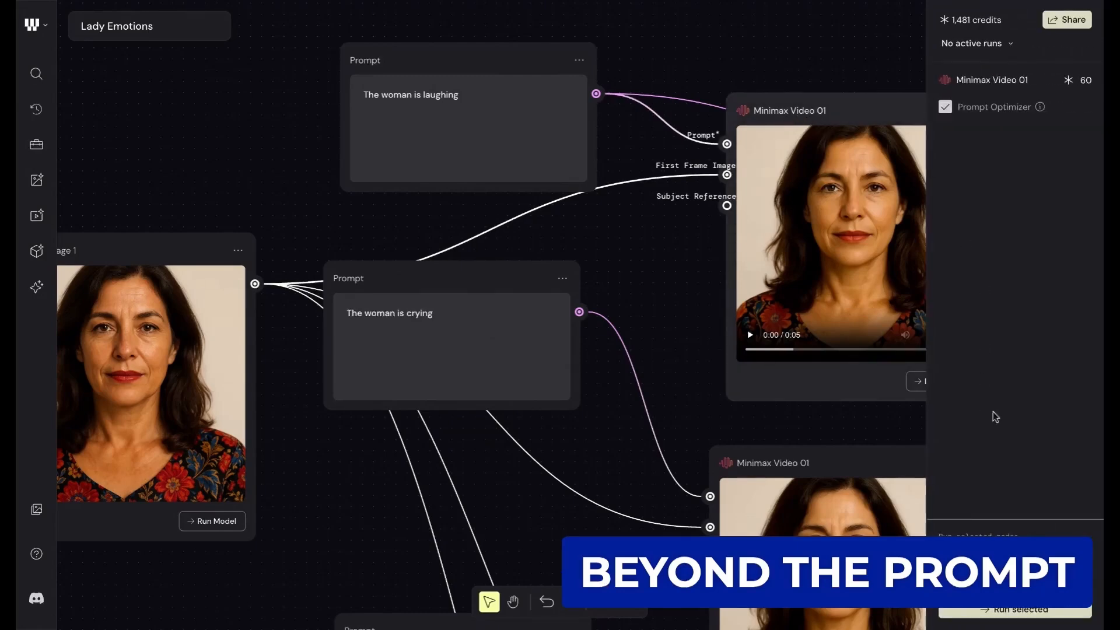
{"action": "left_click", "coordinate": [839, 71]}
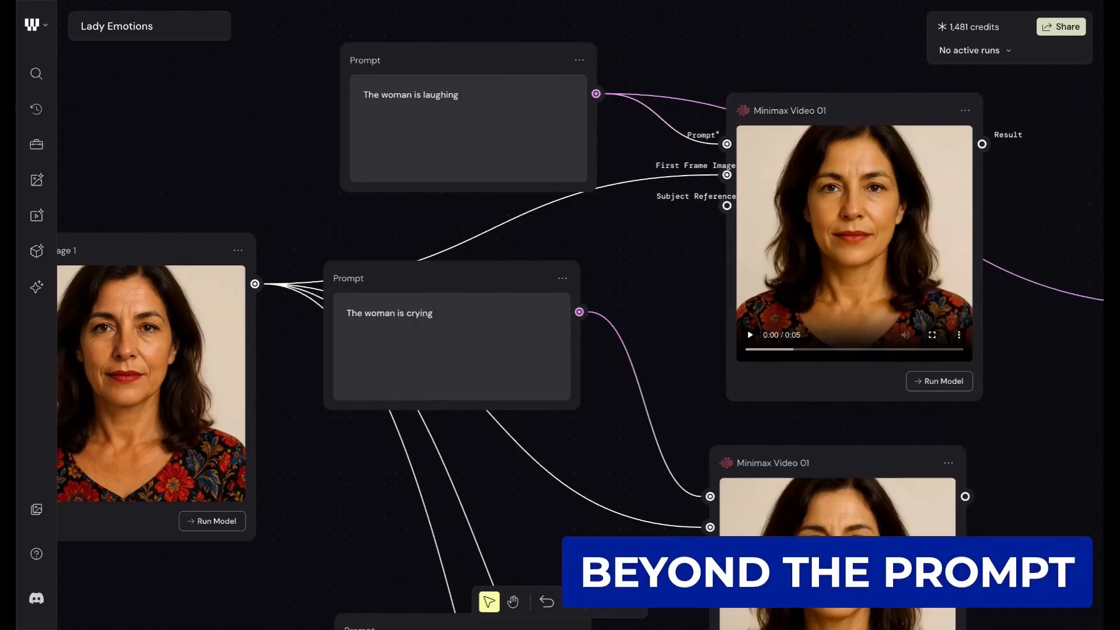
{"action": "mouse_move", "coordinate": [946, 37]}
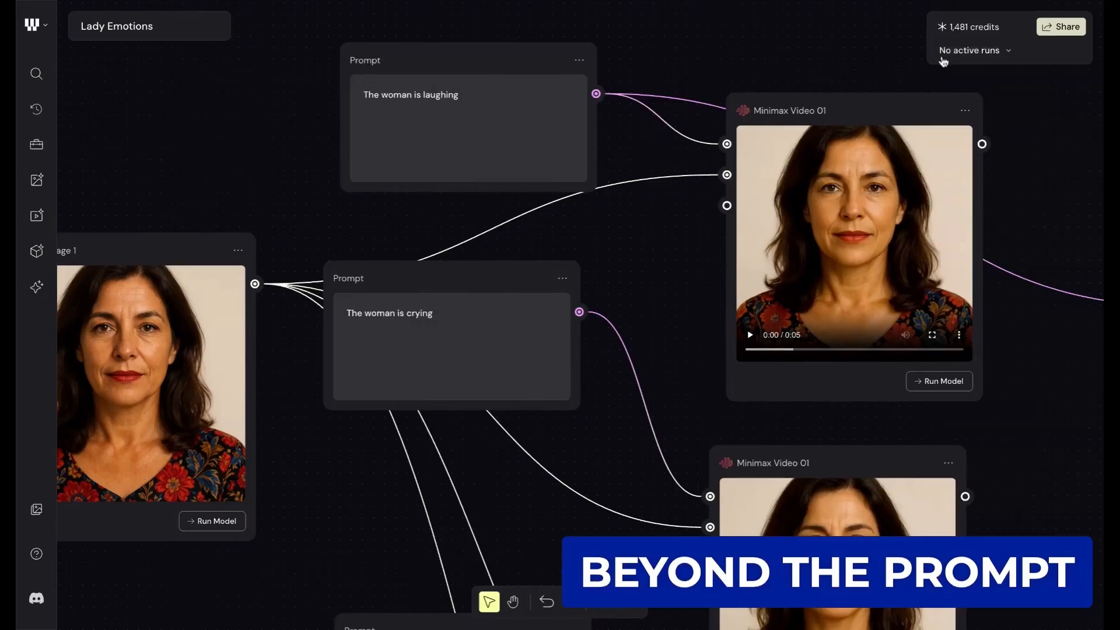
- Examine the Minimax Video 01 node for the laughing prompt up close, together with its incoming connections
{"action": "scroll", "coordinate": [848, 131], "scroll_direction": "up", "scroll_amount": 2}
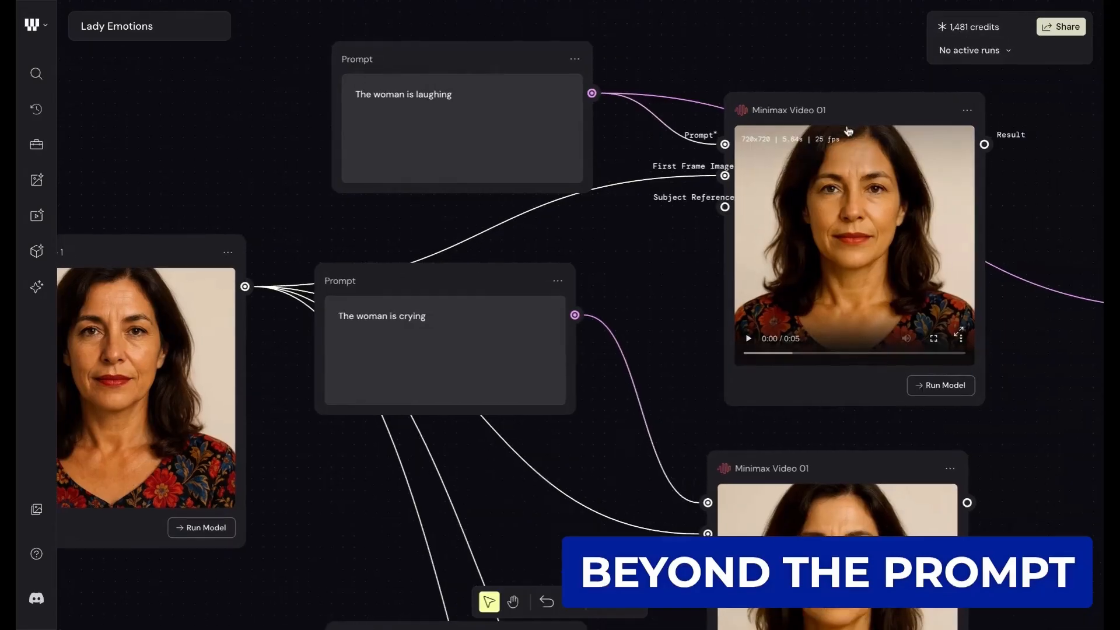
{"action": "scroll", "coordinate": [849, 132], "scroll_direction": "right", "scroll_amount": 1}
{"action": "scroll", "coordinate": [849, 132], "scroll_direction": "right", "scroll_amount": 1}
{"action": "scroll", "coordinate": [828, 105], "scroll_direction": "up", "scroll_amount": 2}
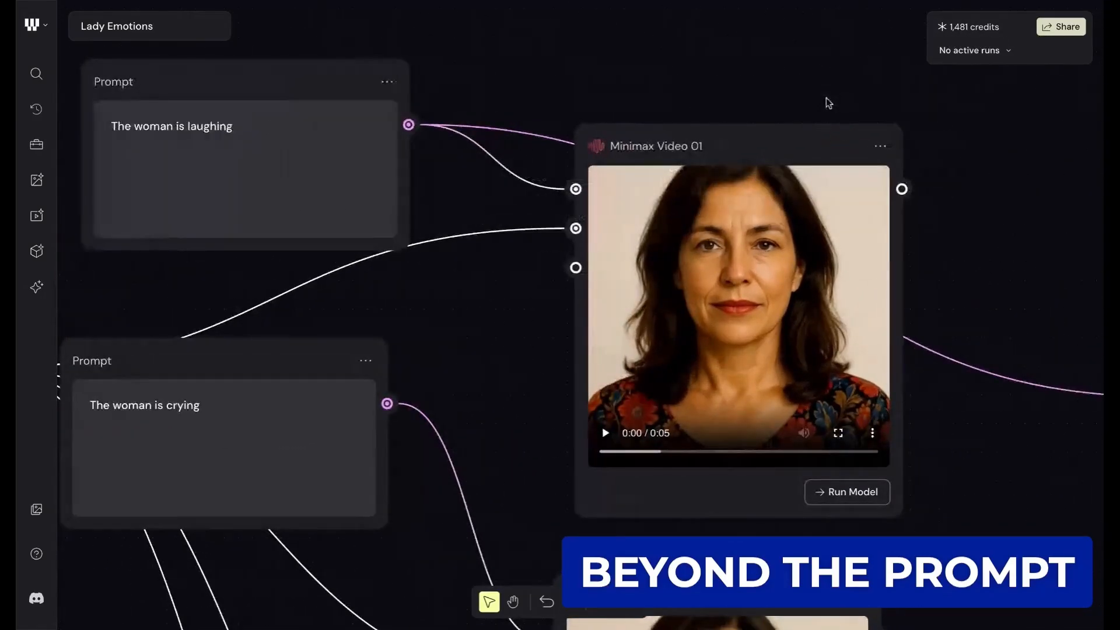
{"action": "scroll", "coordinate": [829, 103], "scroll_direction": "down", "scroll_amount": 2}
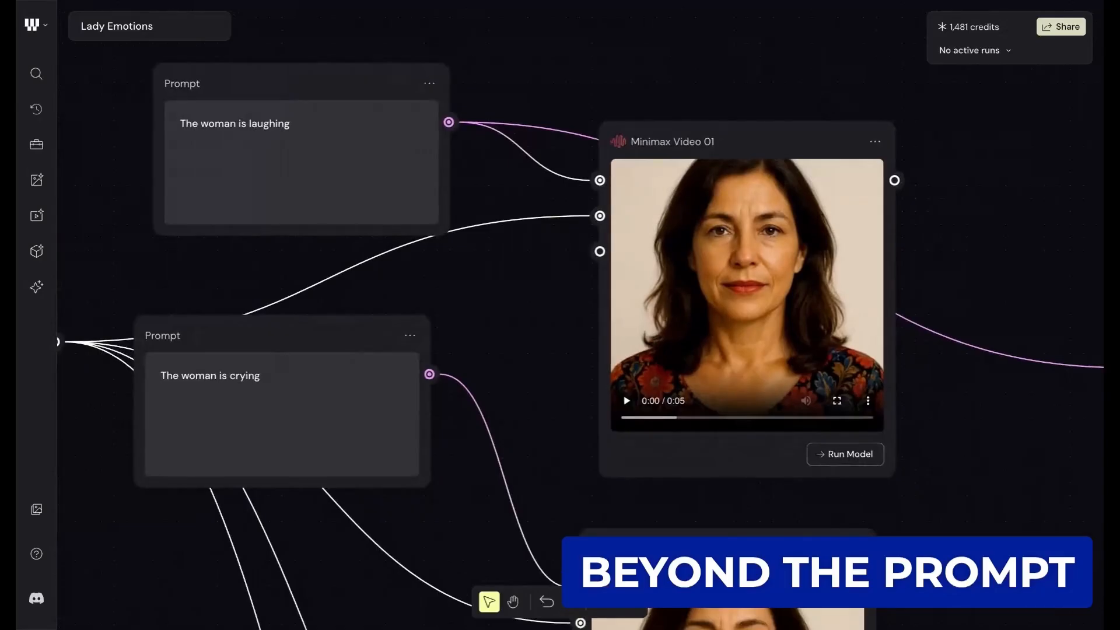
{"action": "scroll", "coordinate": [750, 75], "scroll_direction": "down", "scroll_amount": 1}
{"action": "scroll", "coordinate": [752, 78], "scroll_direction": "down", "scroll_amount": 2}
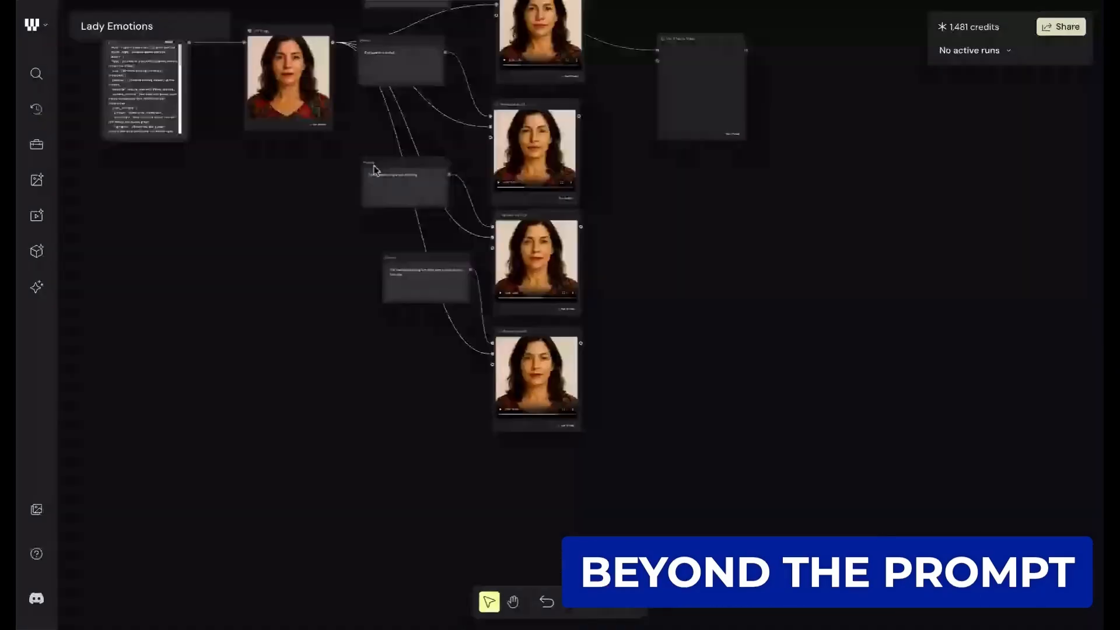
- Reposition the GPT Image 1 node slightly closer to the JSON Prompt node, keeping the connection between them straight
{"action": "scroll", "coordinate": [328, 200], "scroll_direction": "up", "scroll_amount": 2}
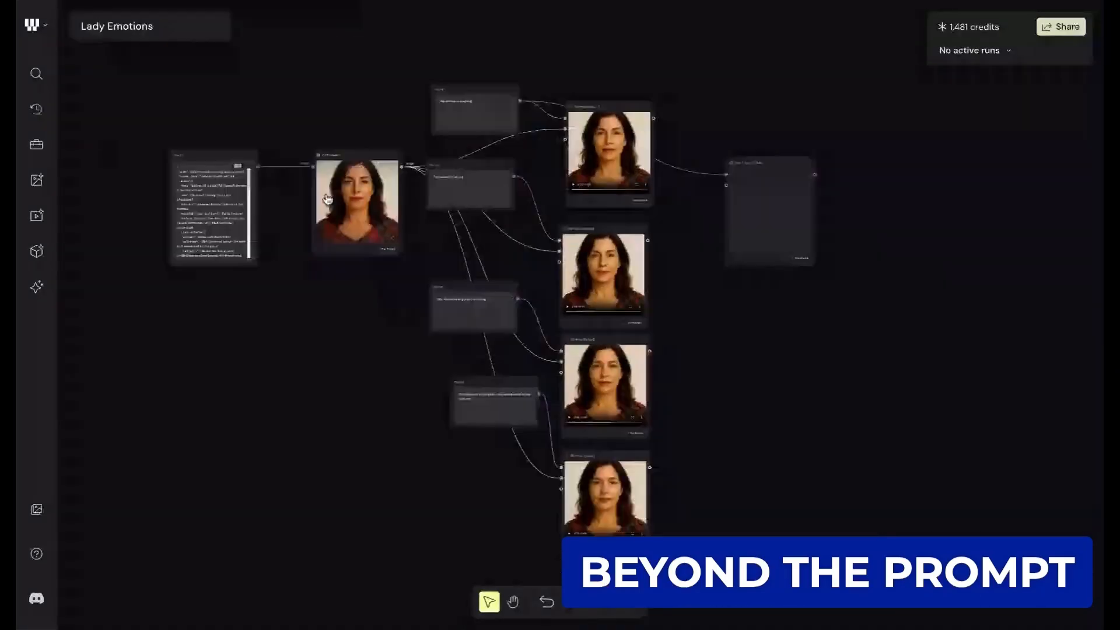
{"action": "scroll", "coordinate": [327, 200], "scroll_direction": "left", "scroll_amount": 1}
{"action": "scroll", "coordinate": [328, 200], "scroll_direction": "down", "scroll_amount": 2}
{"action": "scroll", "coordinate": [328, 200], "scroll_direction": "right", "scroll_amount": 1}
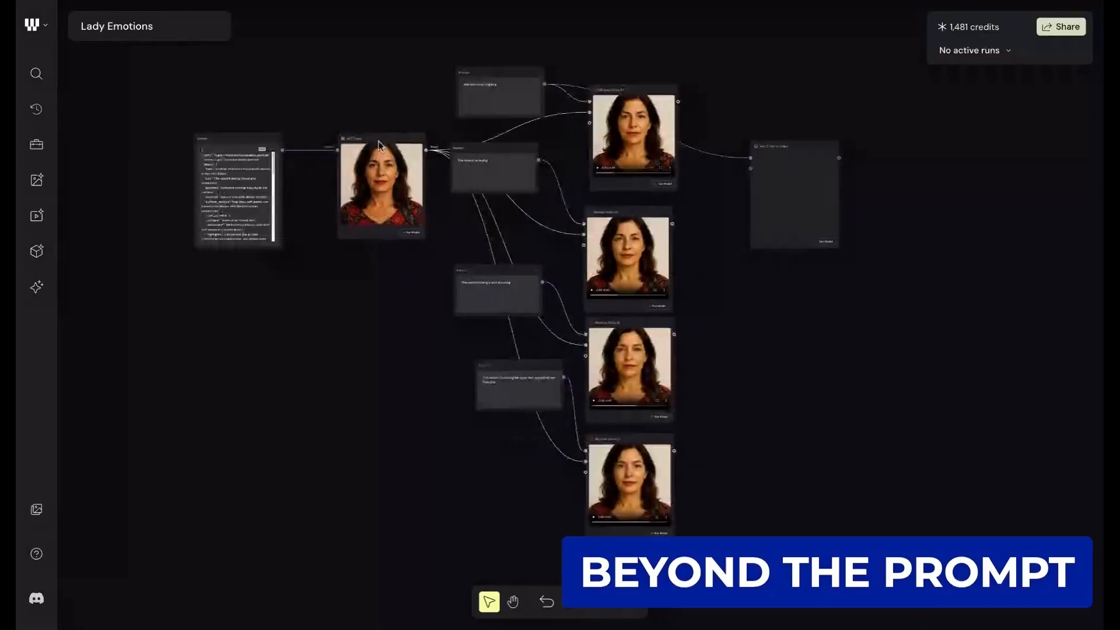
{"action": "left_click", "coordinate": [379, 142]}
{"action": "mouse_move", "coordinate": [379, 142]}
{"action": "left_mouse_down"}
{"action": "mouse_move", "coordinate": [336, 118]}
{"action": "mouse_move", "coordinate": [359, 138]}
{"action": "left_mouse_up"}
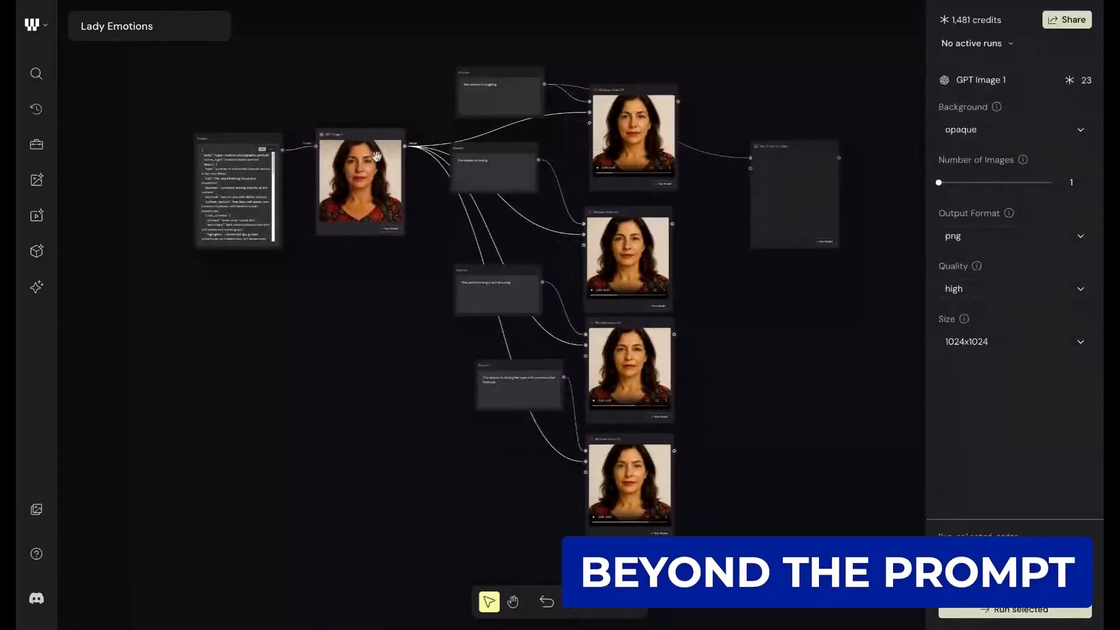
{"action": "left_click_drag", "start_coordinate": [365, 141], "coordinate": [381, 144]}
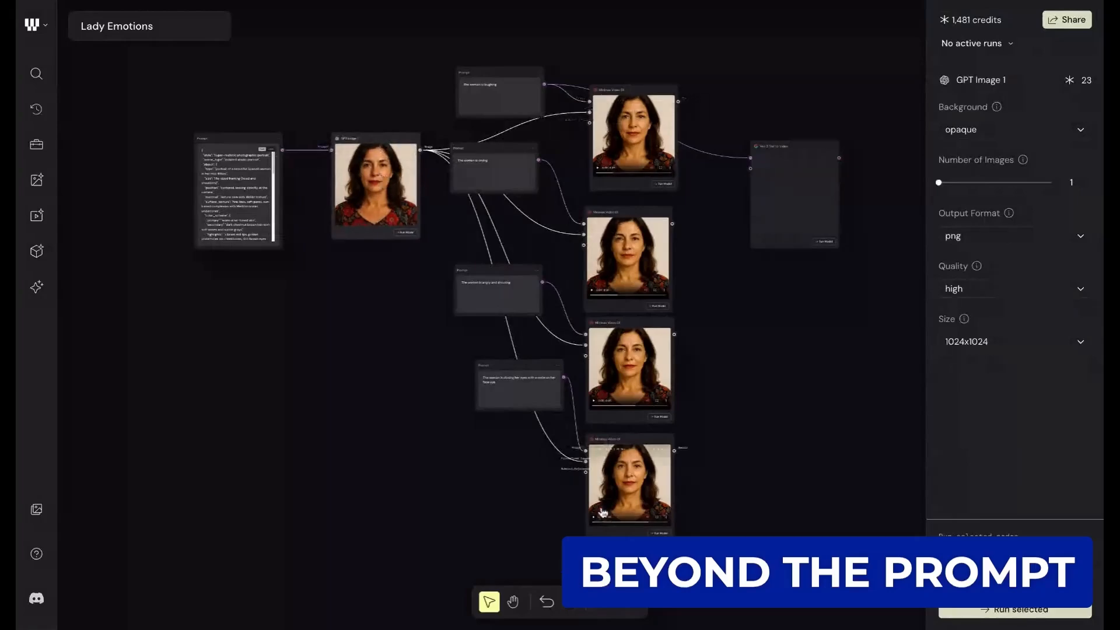
- Move the "The woman is laughing" Prompt node up and away from its Minimax Video 01 node
{"action": "scroll", "coordinate": [465, 270], "scroll_direction": "up", "scroll_amount": 5}
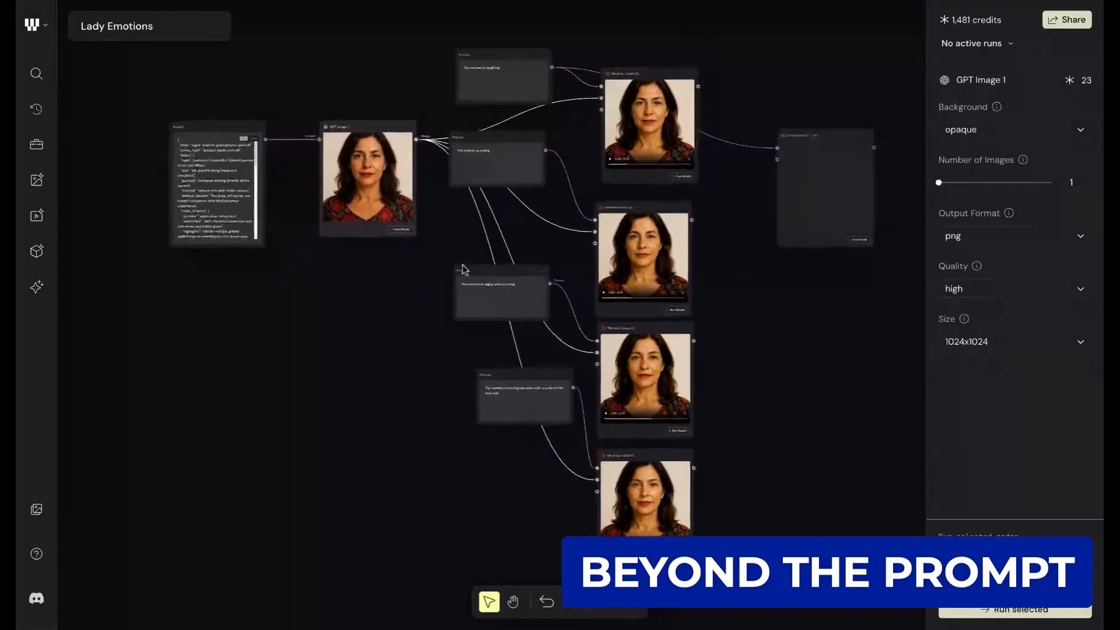
{"action": "scroll", "coordinate": [521, 140], "scroll_direction": "up", "scroll_amount": 4}
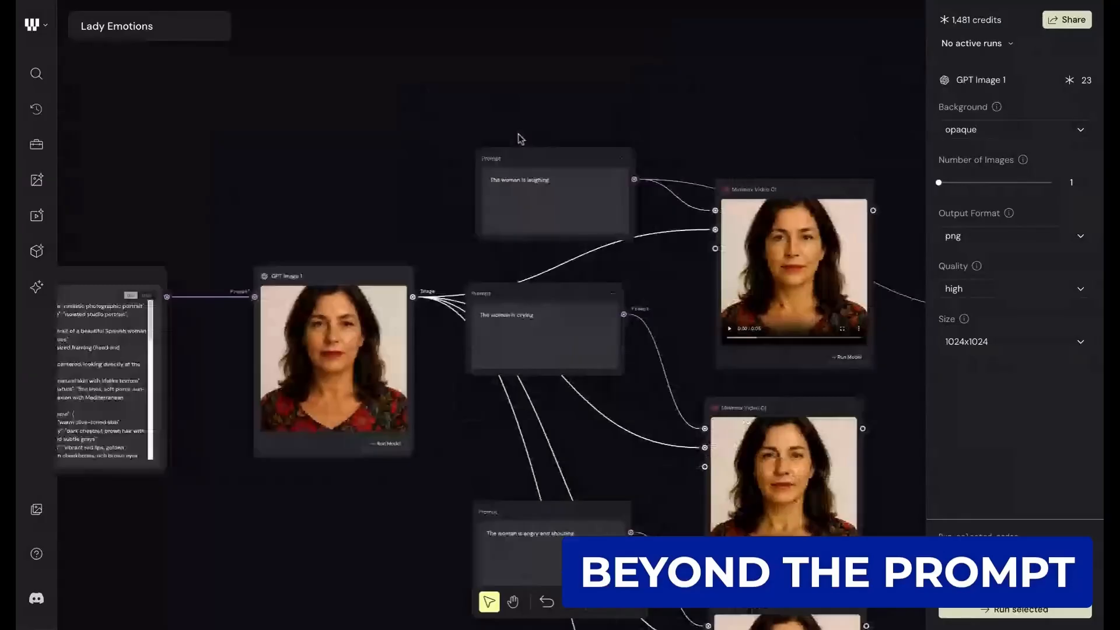
{"action": "scroll", "coordinate": [527, 243], "scroll_direction": "up", "scroll_amount": 3}
{"action": "scroll", "coordinate": [638, 202], "scroll_direction": "down", "scroll_amount": 2}
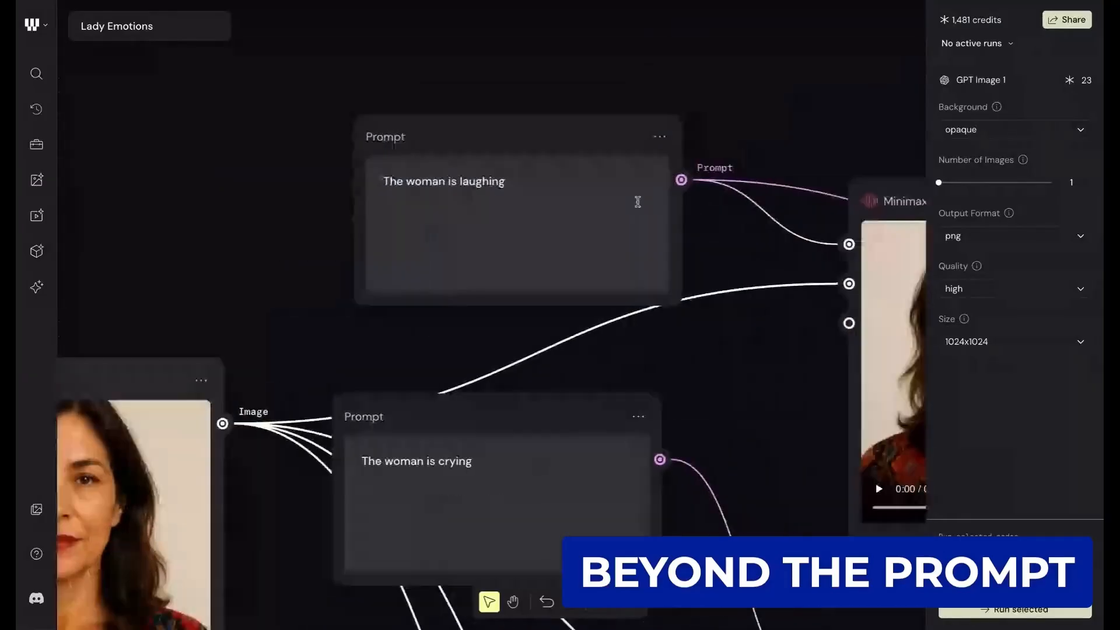
{"action": "left_click_drag", "start_coordinate": [563, 117], "coordinate": [489, 84]}
- Follow the Prompt and First Frame Image connections into the first Minimax Video 01 node and watch its laughing clip
{"action": "scroll", "coordinate": [971, 236], "scroll_direction": "right", "scroll_amount": 2}
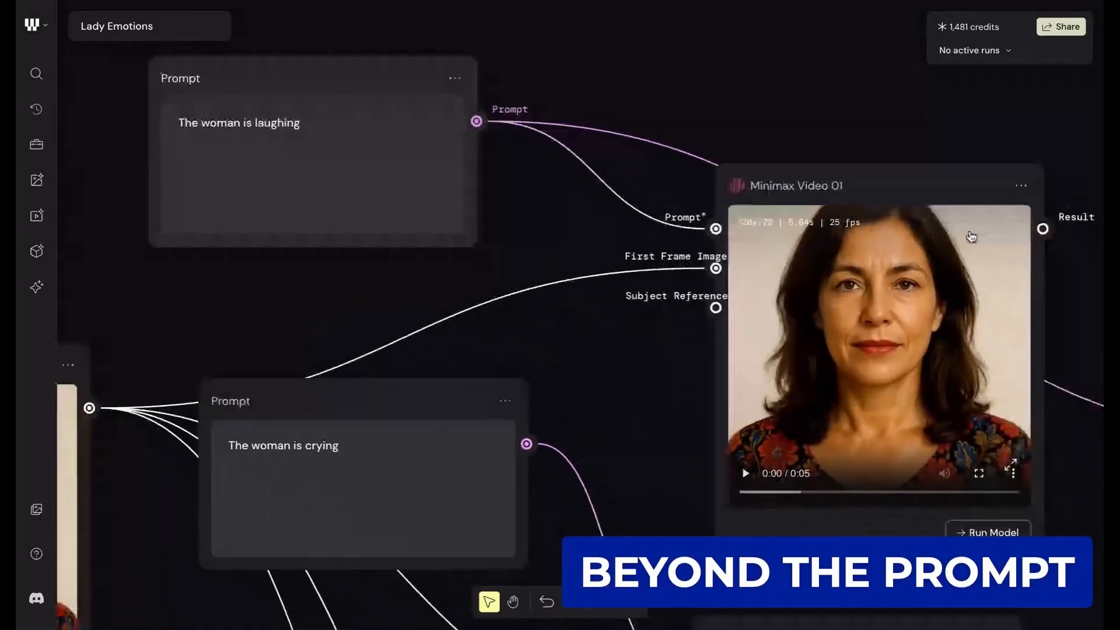
{"action": "scroll", "coordinate": [971, 237], "scroll_direction": "down", "scroll_amount": 2}
{"action": "scroll", "coordinate": [971, 237], "scroll_direction": "right", "scroll_amount": 1}
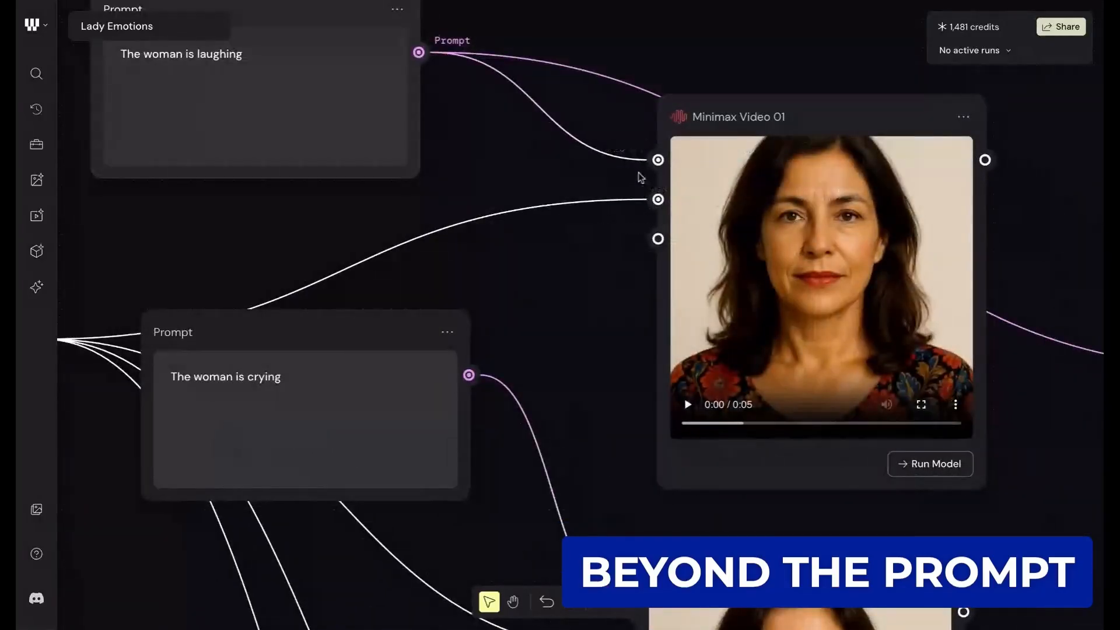
{"action": "scroll", "coordinate": [606, 201], "scroll_direction": "up", "scroll_amount": 1}
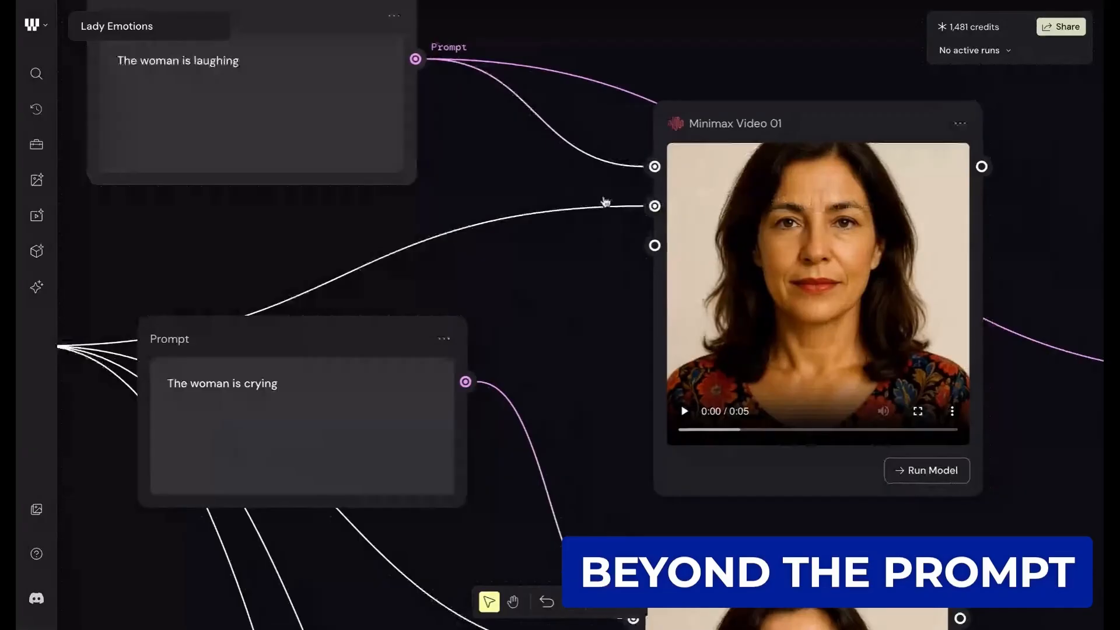
{"action": "scroll", "coordinate": [606, 202], "scroll_direction": "up", "scroll_amount": 1}
{"action": "scroll", "coordinate": [605, 201], "scroll_direction": "right", "scroll_amount": 1}
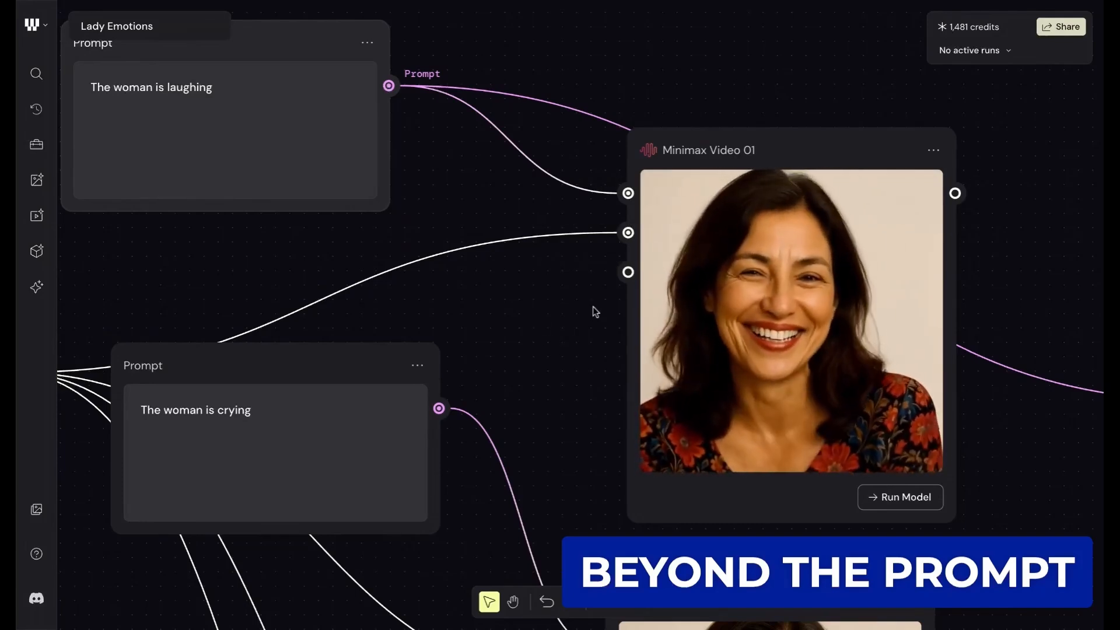
{"action": "scroll", "coordinate": [593, 309], "scroll_direction": "down", "scroll_amount": 3}
{"action": "left_click", "coordinate": [678, 370]}
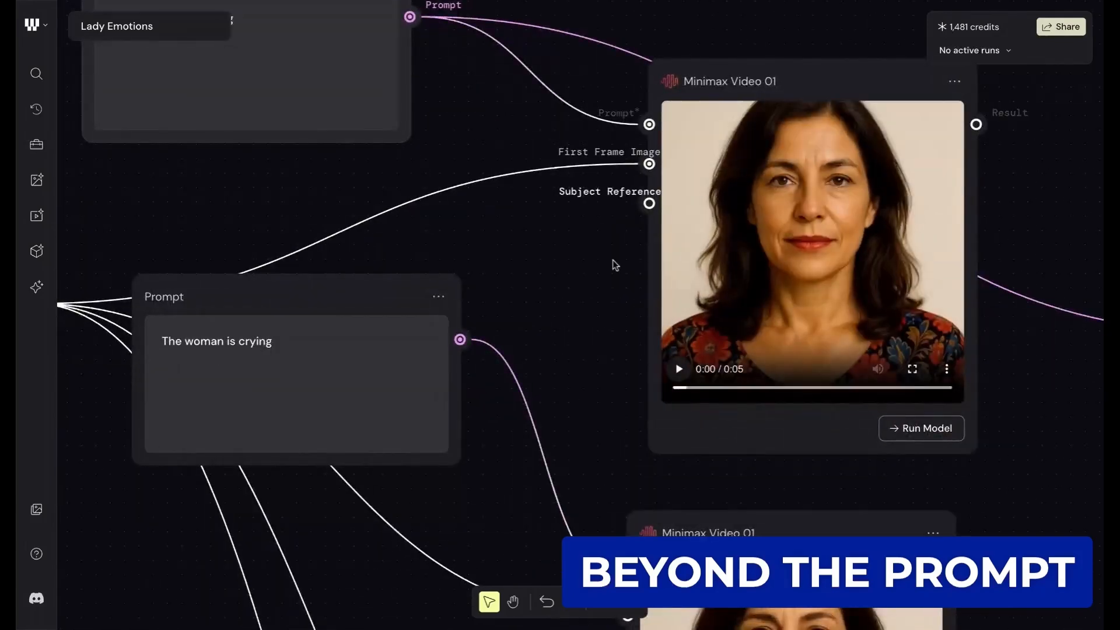
{"action": "scroll", "coordinate": [615, 265], "scroll_direction": "right", "scroll_amount": 1}
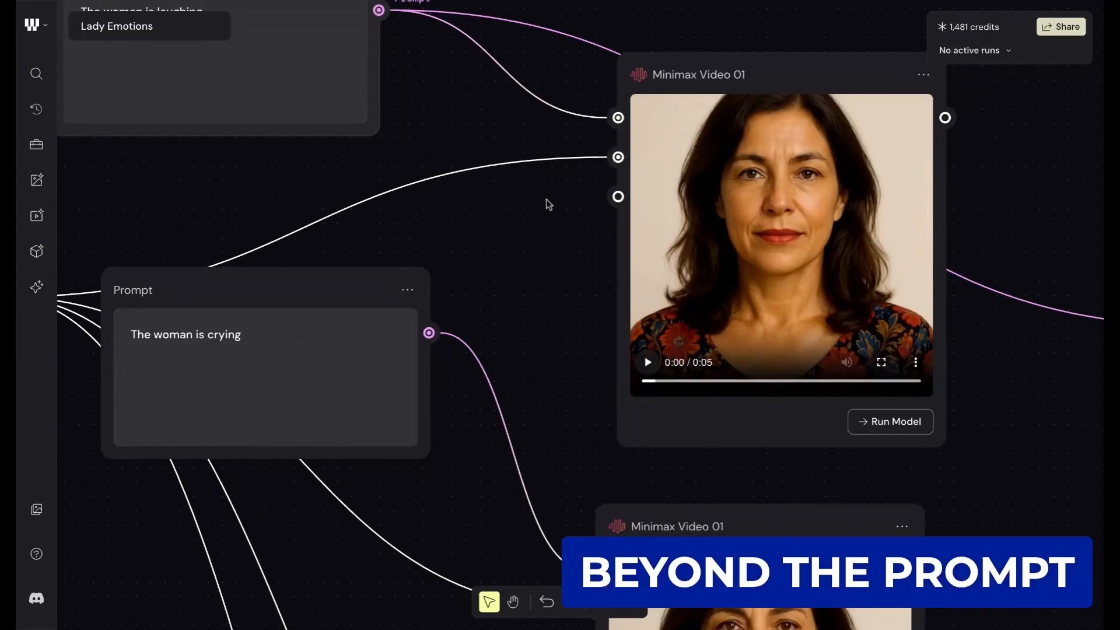
- Highlight the text "The woman is laughing" in its Prompt node and clear the selection
{"action": "scroll", "coordinate": [548, 204], "scroll_direction": "up", "scroll_amount": 3}
{"action": "scroll", "coordinate": [548, 204], "scroll_direction": "left", "scroll_amount": 1}
{"action": "left_click_drag", "start_coordinate": [124, 105], "coordinate": [250, 107]}
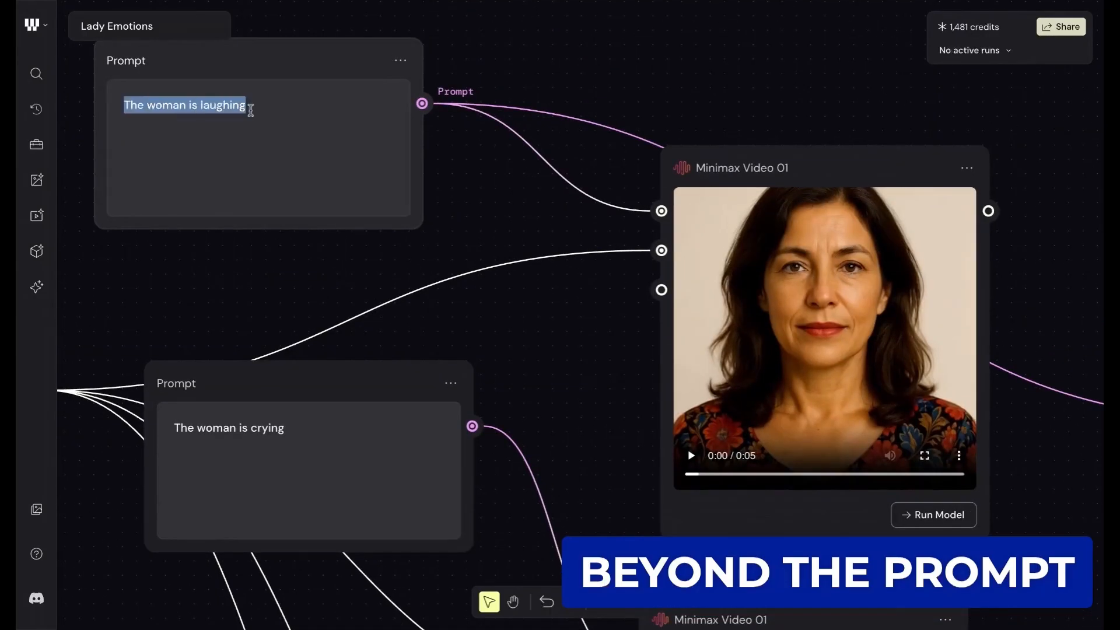
{"action": "left_click", "coordinate": [293, 124]}
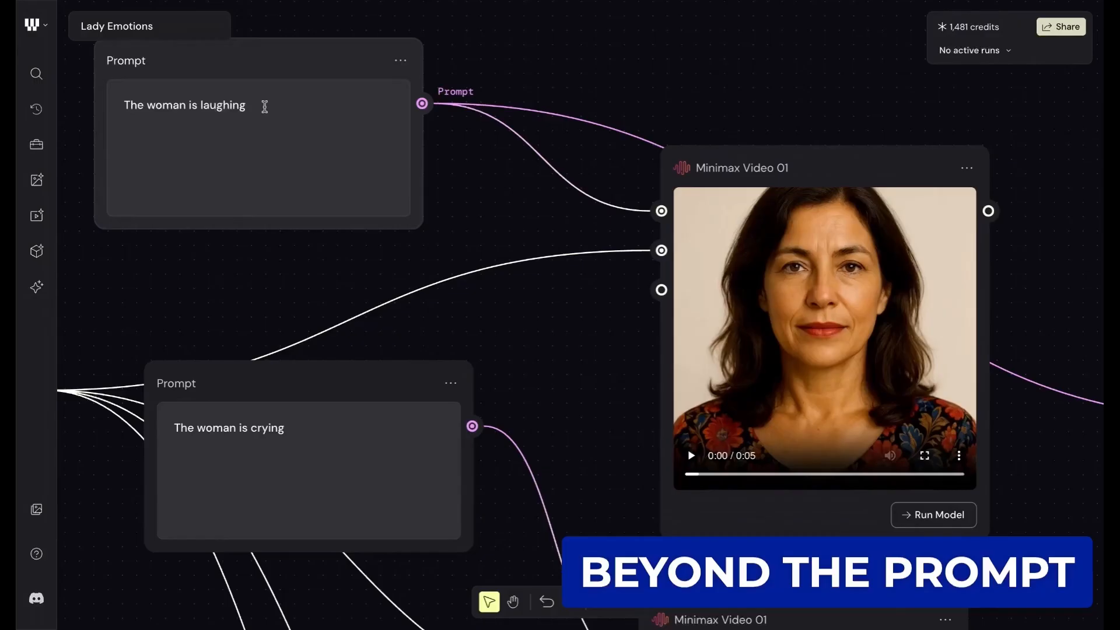
{"action": "left_click", "coordinate": [265, 107]}
- Review the crying and the angry and shouting prompts with their Minimax Video 01 nodes, watching the crying clip
{"action": "scroll", "coordinate": [659, 84], "scroll_direction": "down", "scroll_amount": 5}
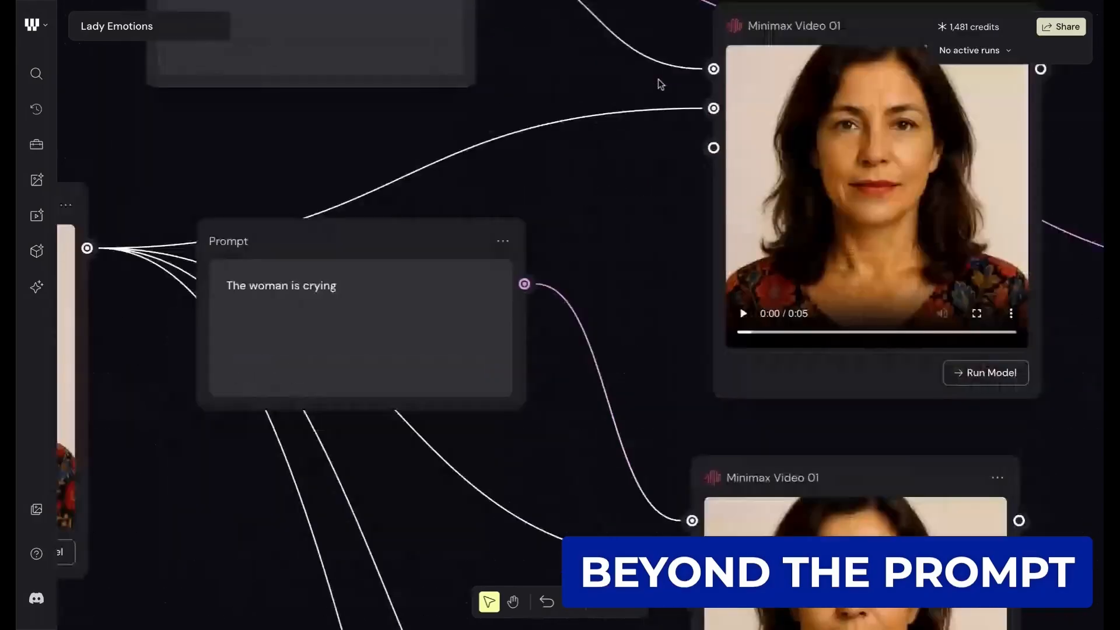
{"action": "scroll", "coordinate": [660, 85], "scroll_direction": "down", "scroll_amount": 2}
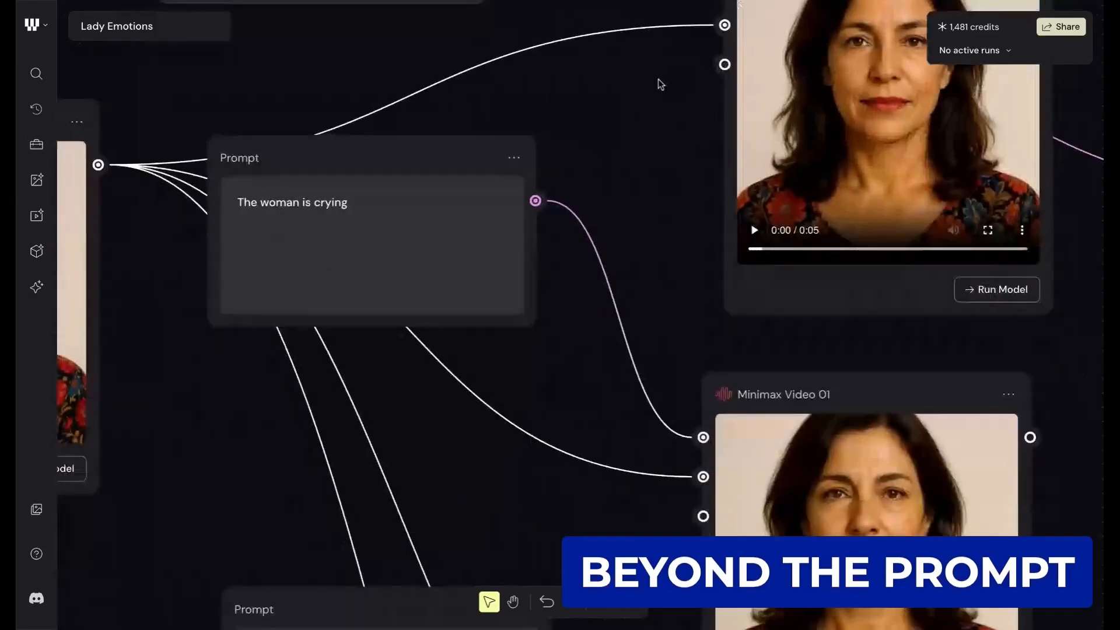
{"action": "scroll", "coordinate": [440, 142], "scroll_direction": "down", "scroll_amount": 3}
{"action": "scroll", "coordinate": [440, 142], "scroll_direction": "down", "scroll_amount": 3}
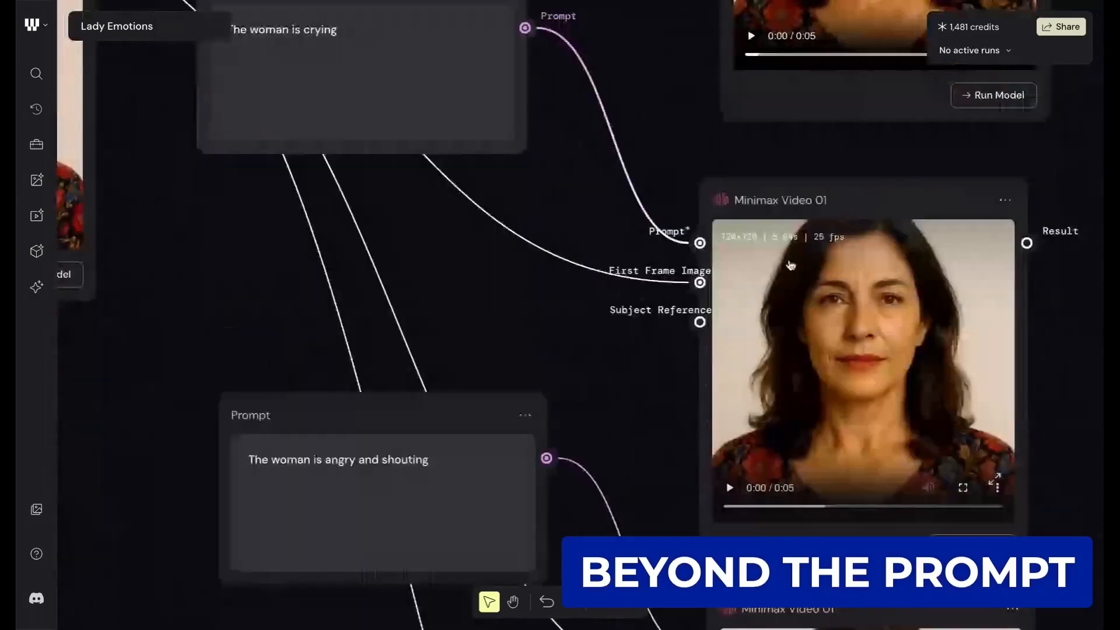
{"action": "scroll", "coordinate": [790, 266], "scroll_direction": "down", "scroll_amount": 2}
{"action": "scroll", "coordinate": [598, 338], "scroll_direction": "down", "scroll_amount": 3}
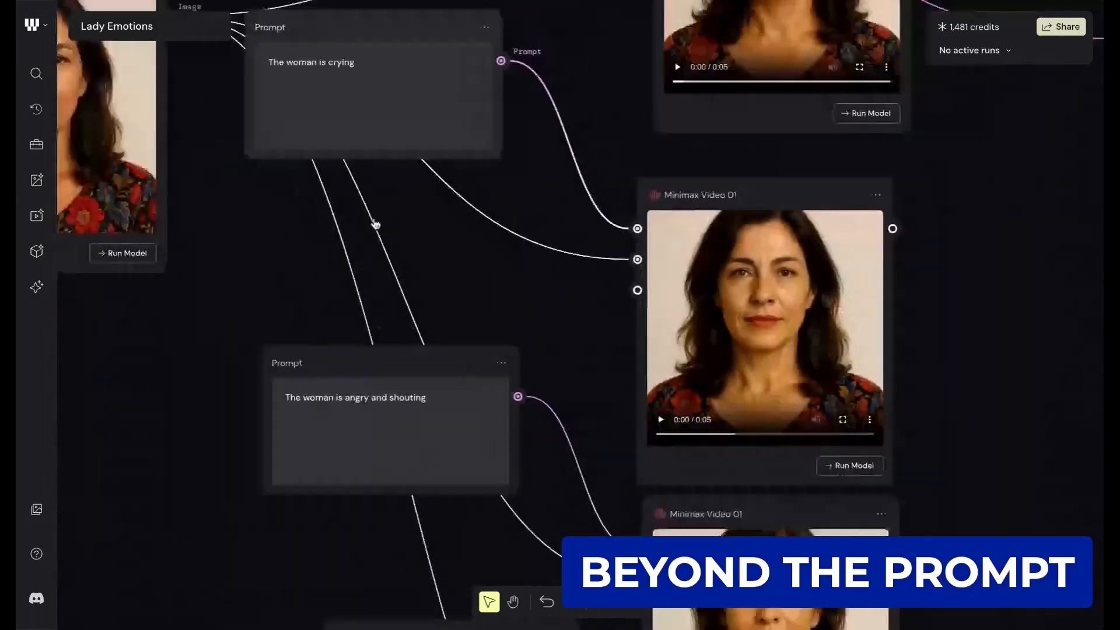
{"action": "scroll", "coordinate": [938, 350], "scroll_direction": "right", "scroll_amount": 1}
{"action": "scroll", "coordinate": [939, 350], "scroll_direction": "up", "scroll_amount": 1}
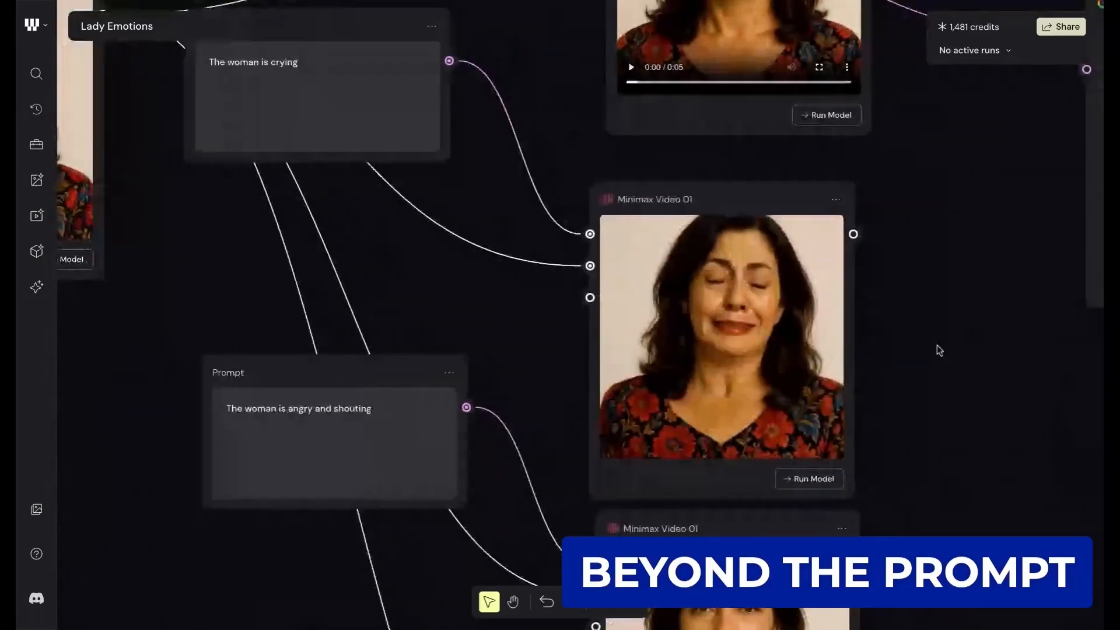
- Examine the crying clip up close in its Minimax Video 01 node
{"action": "scroll", "coordinate": [940, 351], "scroll_direction": "up", "scroll_amount": 2}
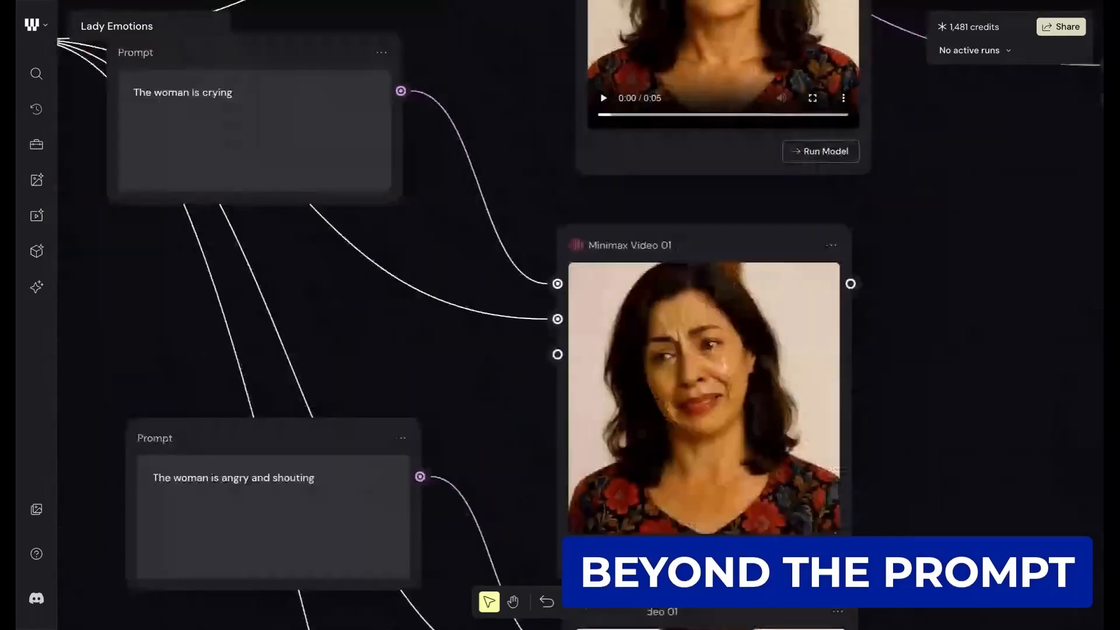
{"action": "scroll", "coordinate": [900, 374], "scroll_direction": "up", "scroll_amount": 4}
{"action": "mouse_move", "coordinate": [644, 414]}
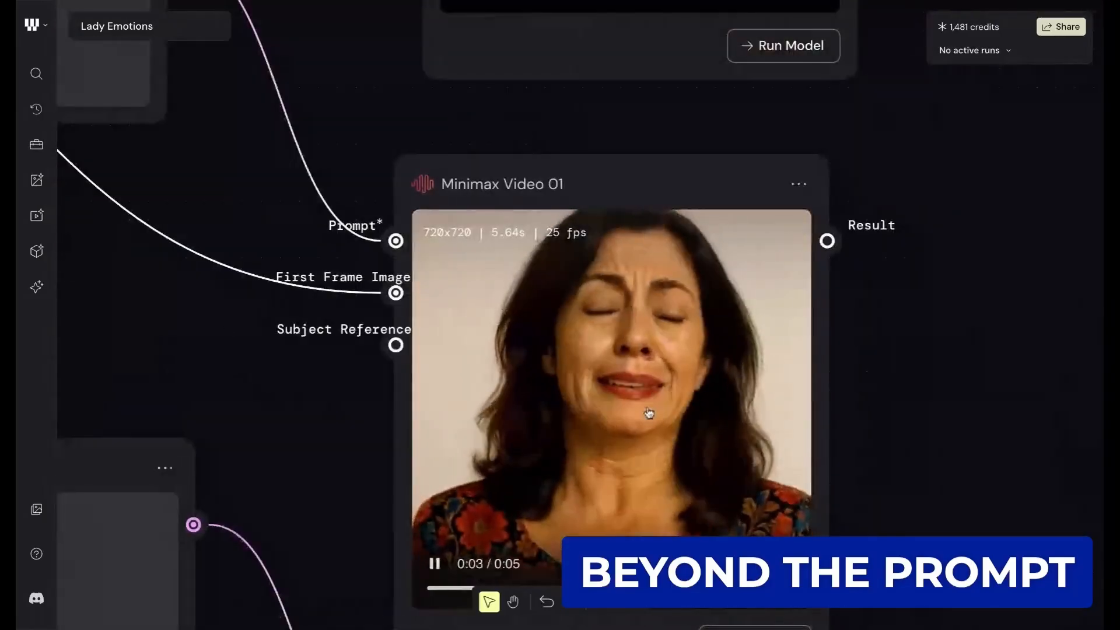
{"action": "scroll", "coordinate": [889, 291], "scroll_direction": "down", "scroll_amount": 5}
{"action": "scroll", "coordinate": [889, 290], "scroll_direction": "down", "scroll_amount": 3}
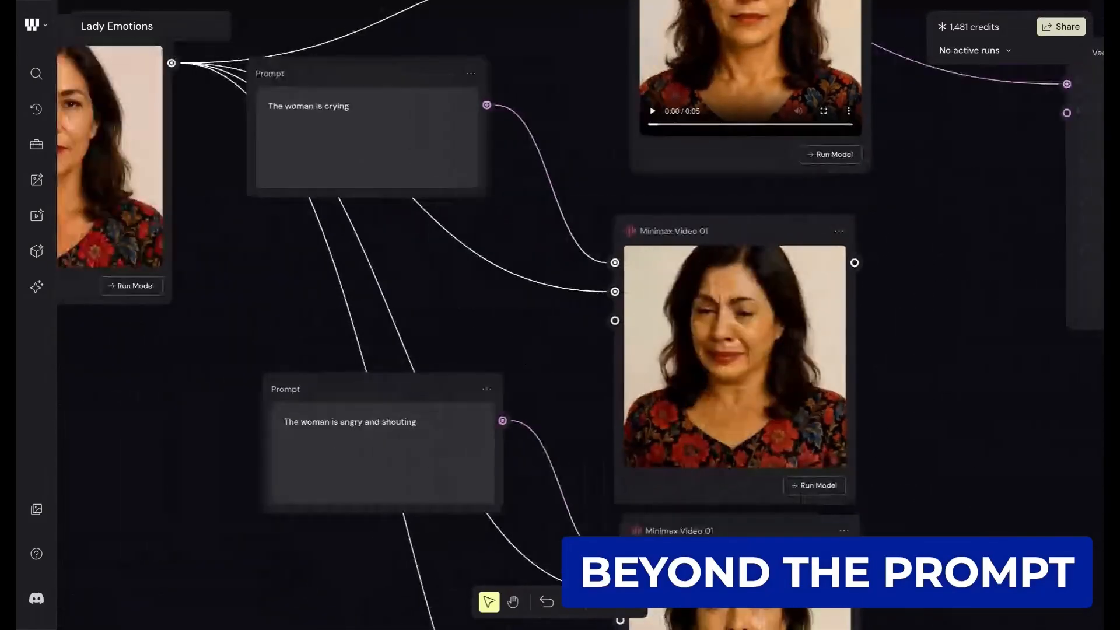
- Review the "The woman is angry and shouting" prompt and watch the clip in its Minimax Video 01 node
{"action": "scroll", "coordinate": [561, 315], "scroll_direction": "down", "scroll_amount": 5}
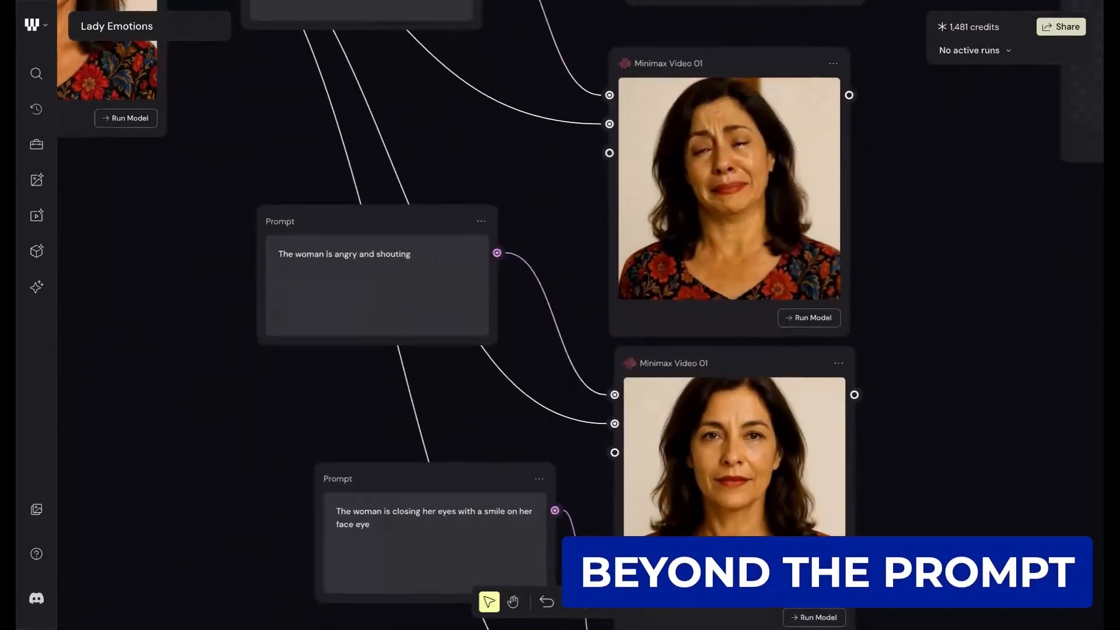
{"action": "scroll", "coordinate": [560, 315], "scroll_direction": "down", "scroll_amount": 5}
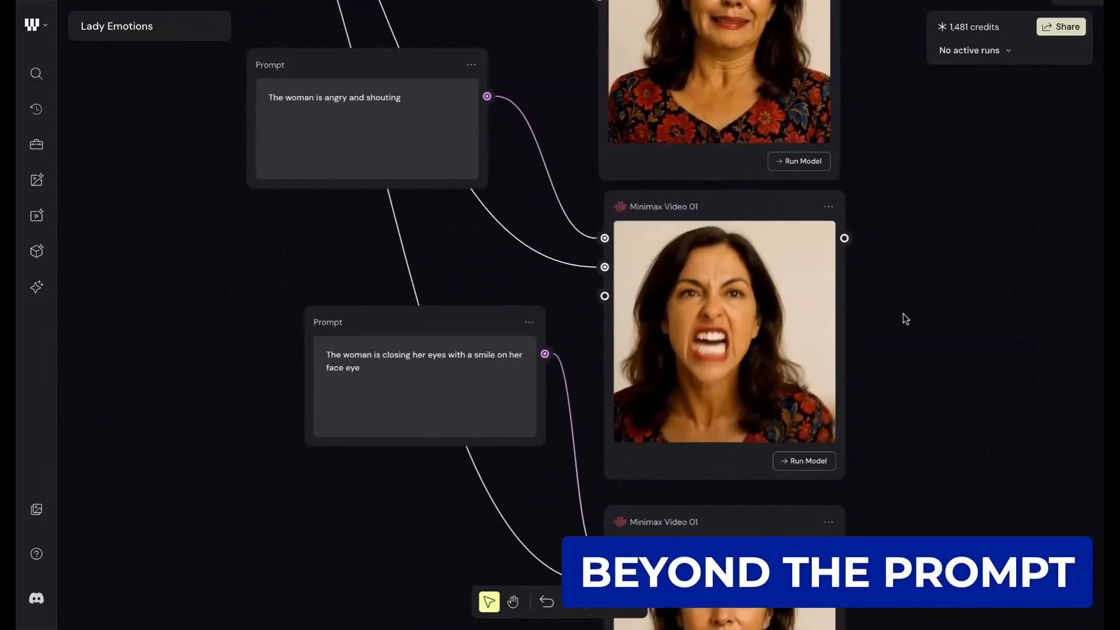
{"action": "scroll", "coordinate": [868, 308], "scroll_direction": "up", "scroll_amount": 3}
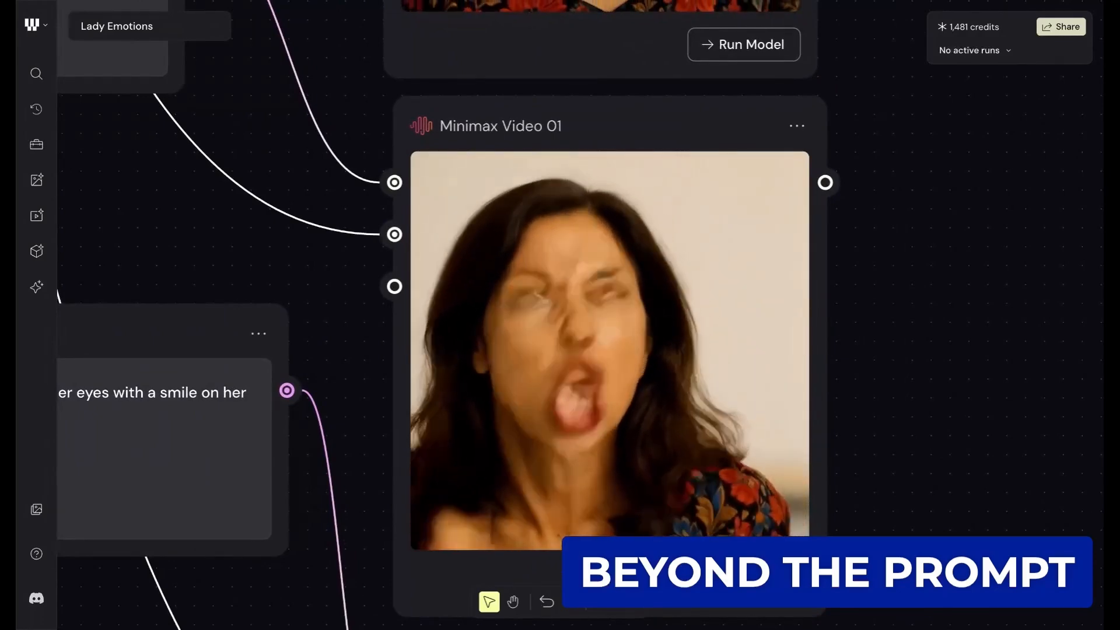
{"action": "scroll", "coordinate": [869, 307], "scroll_direction": "down", "scroll_amount": 2}
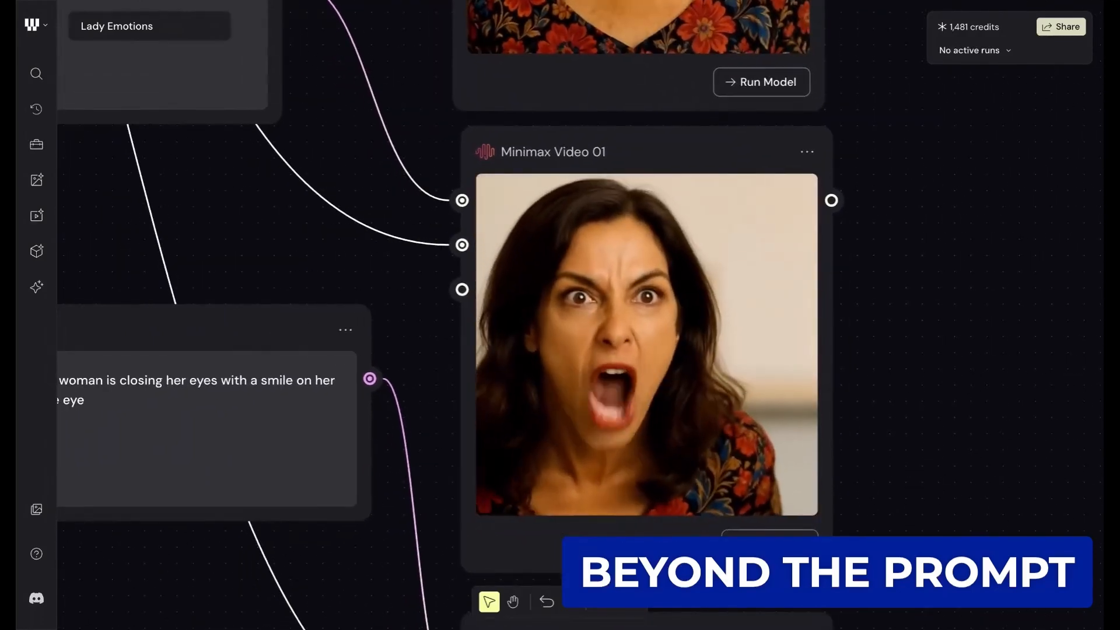
{"action": "scroll", "coordinate": [856, 279], "scroll_direction": "down", "scroll_amount": 2}
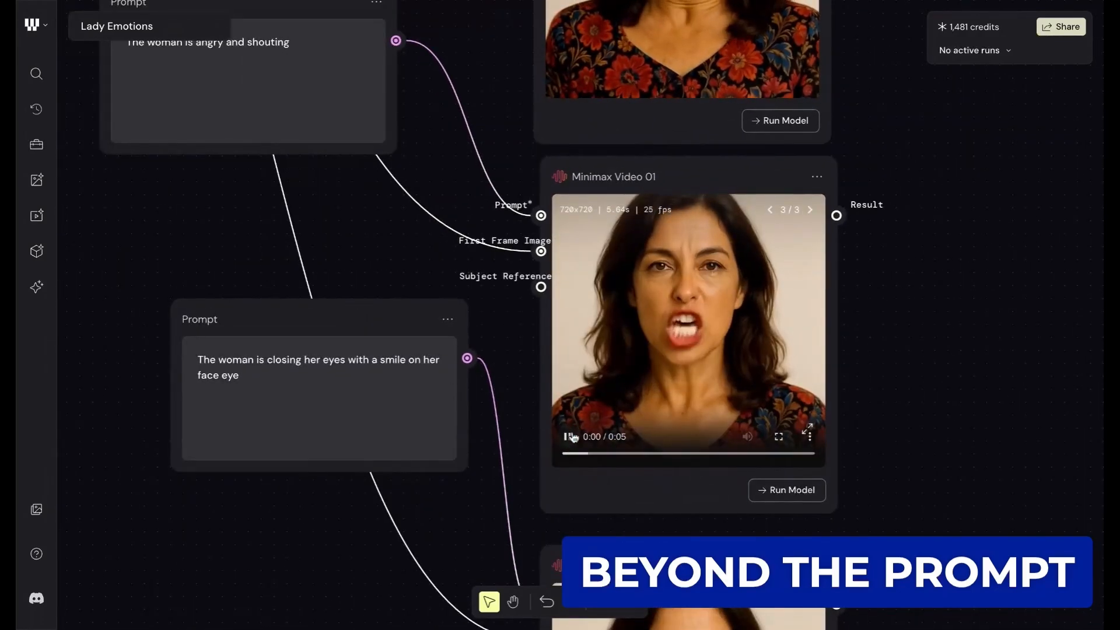
- Pause the angry and shouting clip and scrub through it to about 0:04 to inspect individual frames
{"action": "left_click", "coordinate": [572, 437]}
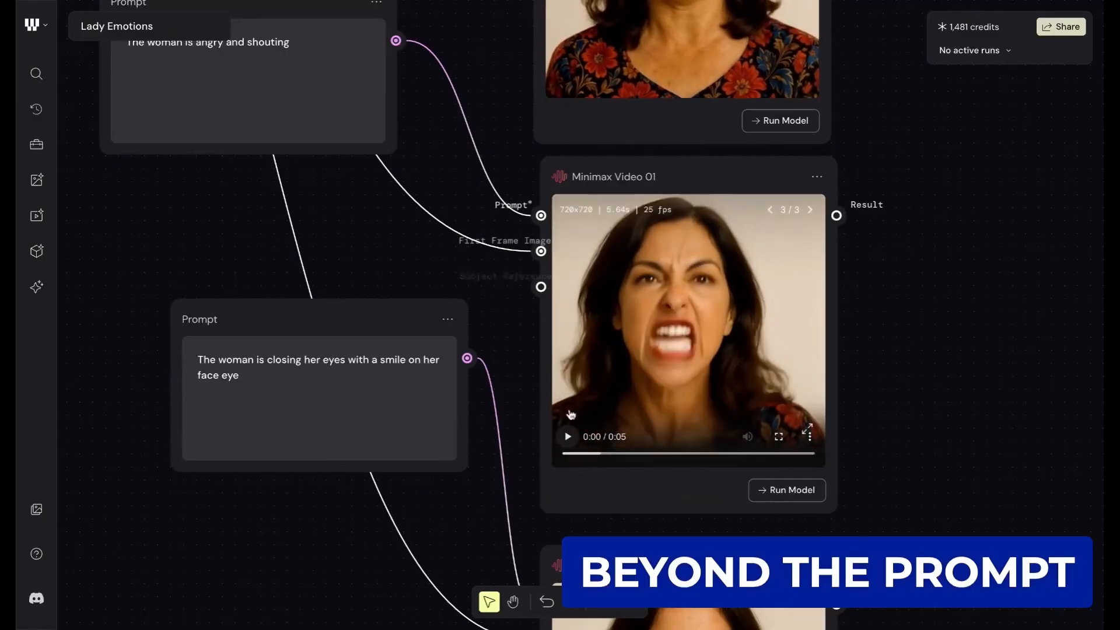
{"action": "left_click_drag", "start_coordinate": [600, 454], "coordinate": [637, 456]}
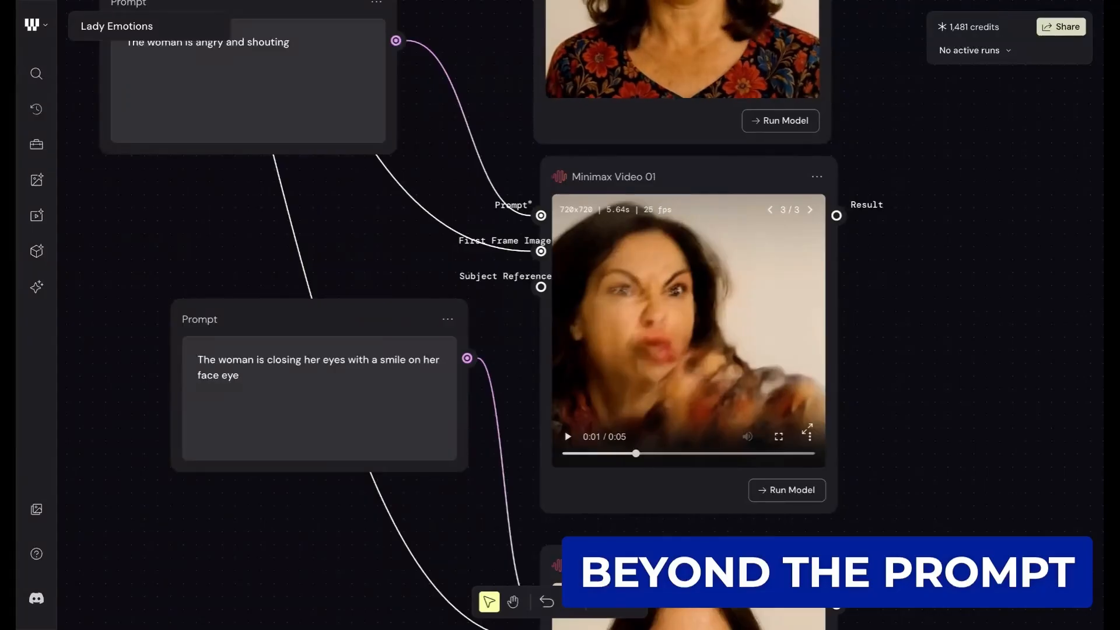
{"action": "left_click_drag", "start_coordinate": [636, 454], "coordinate": [743, 454]}
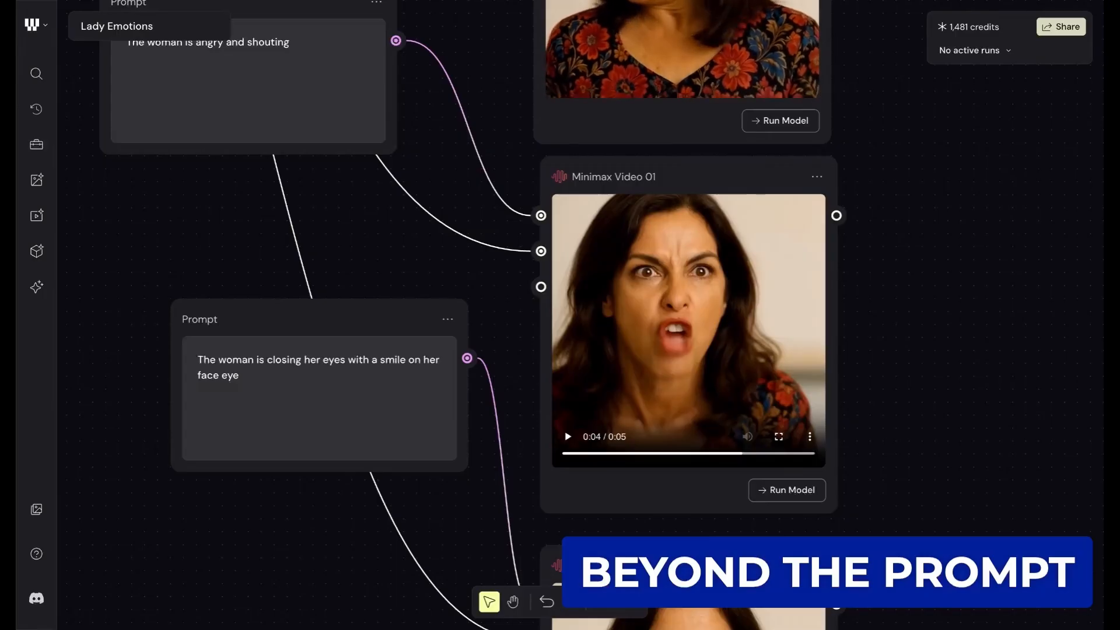
- Read the prompt about the woman closing her eyes with a smile and watch its clip in the last Minimax Video 01 node
{"action": "scroll", "coordinate": [890, 243], "scroll_direction": "down", "scroll_amount": 1}
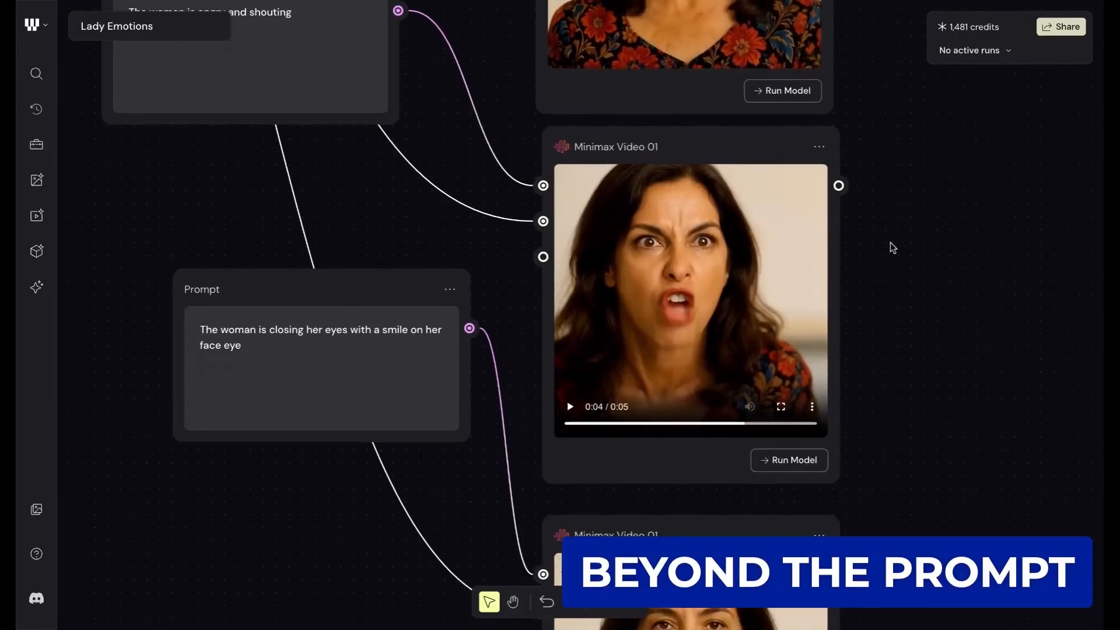
{"action": "scroll", "coordinate": [890, 242], "scroll_direction": "down", "scroll_amount": 10}
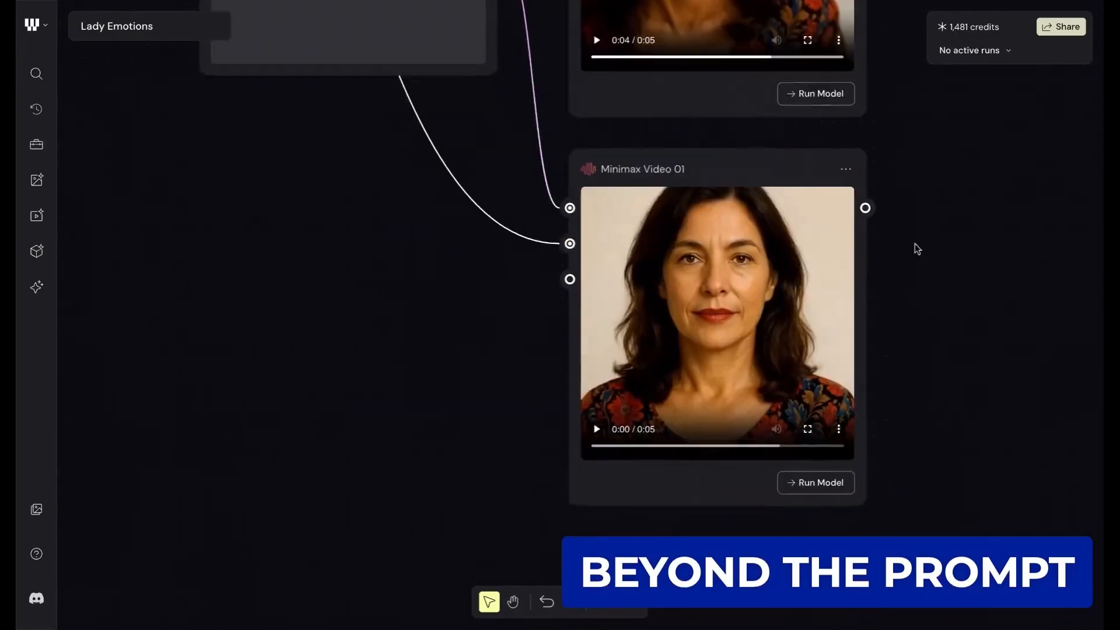
{"action": "scroll", "coordinate": [428, 305], "scroll_direction": "up", "scroll_amount": 5}
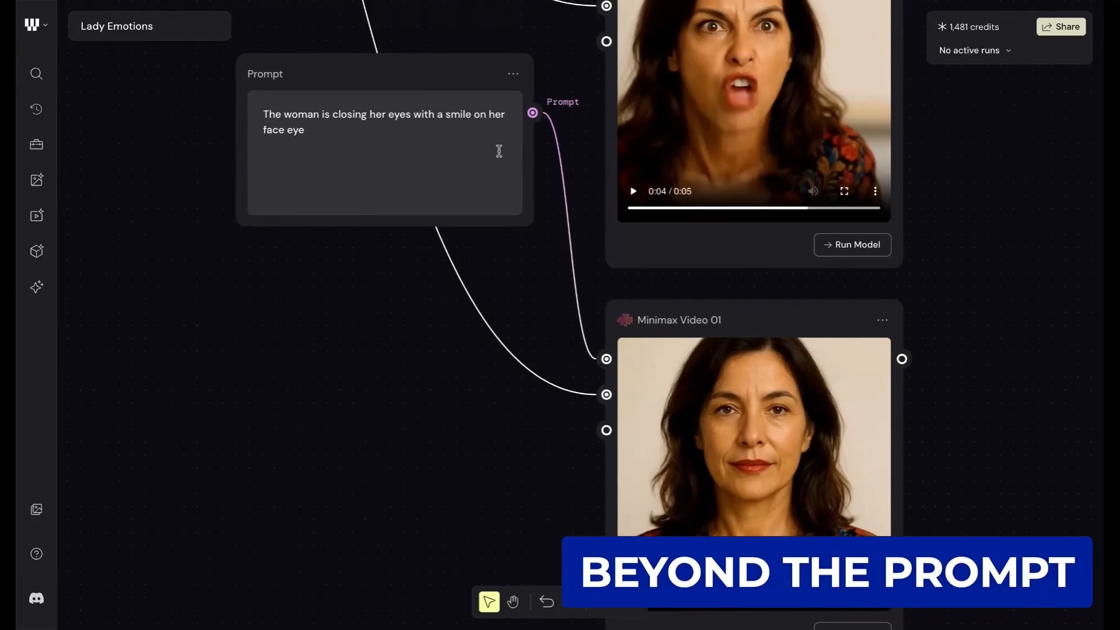
{"action": "scroll", "coordinate": [474, 159], "scroll_direction": "down", "scroll_amount": 1}
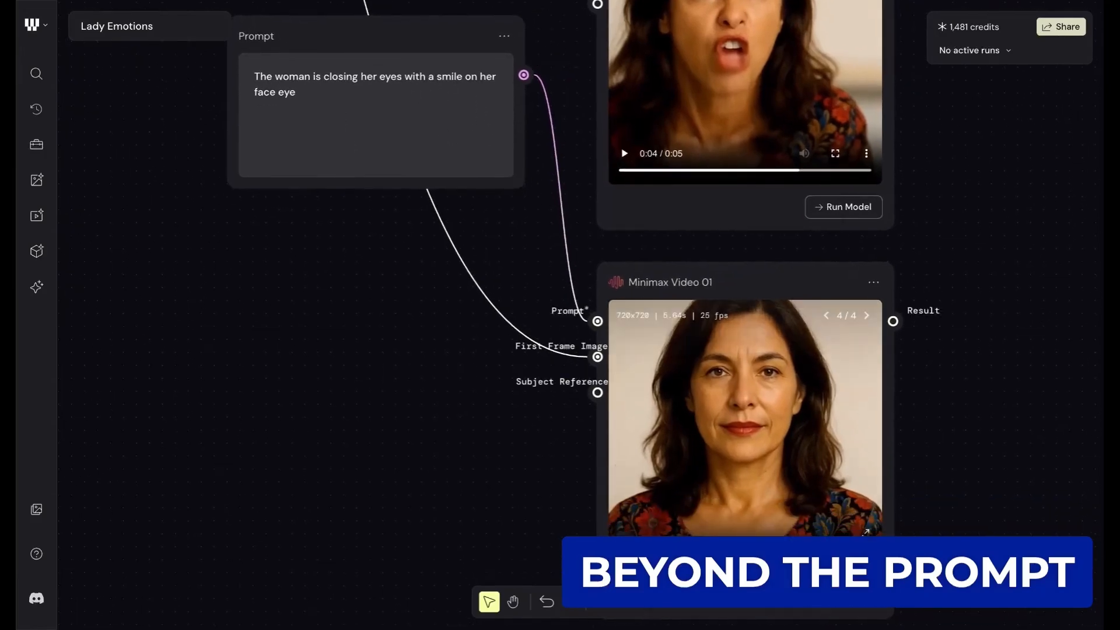
{"action": "scroll", "coordinate": [970, 411], "scroll_direction": "down", "scroll_amount": 2}
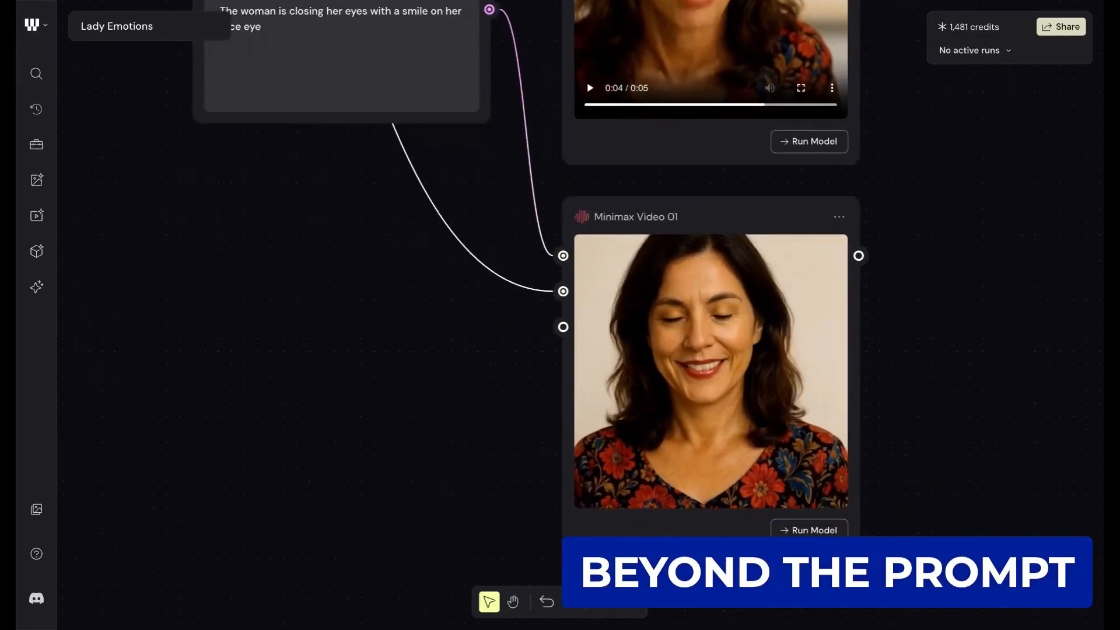
{"action": "scroll", "coordinate": [942, 381], "scroll_direction": "up", "scroll_amount": 1}
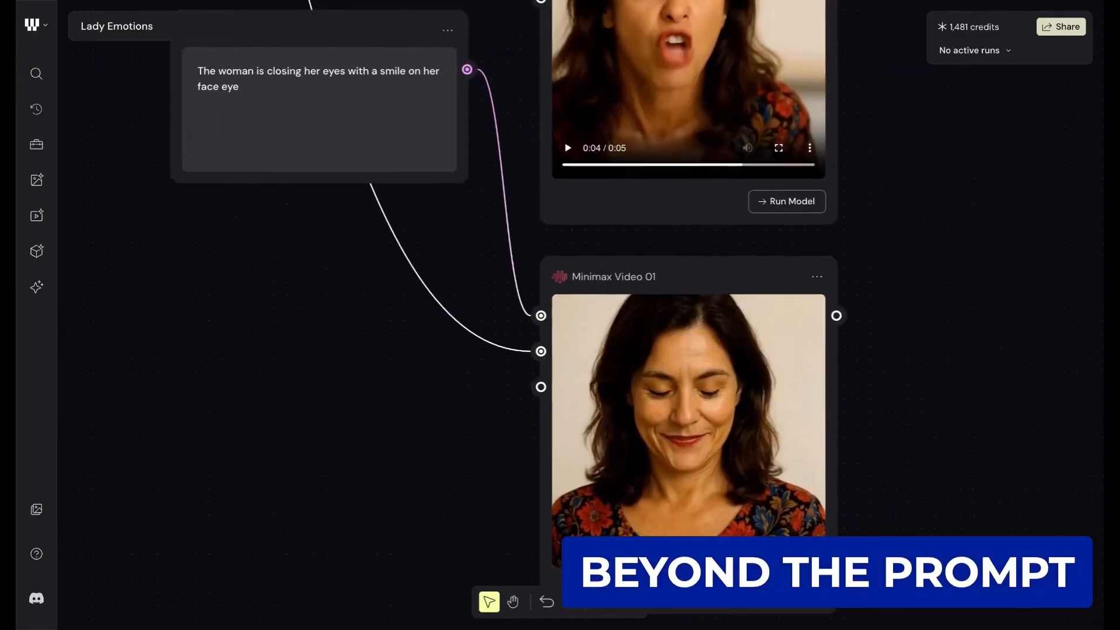
{"action": "scroll", "coordinate": [926, 338], "scroll_direction": "down", "scroll_amount": 3}
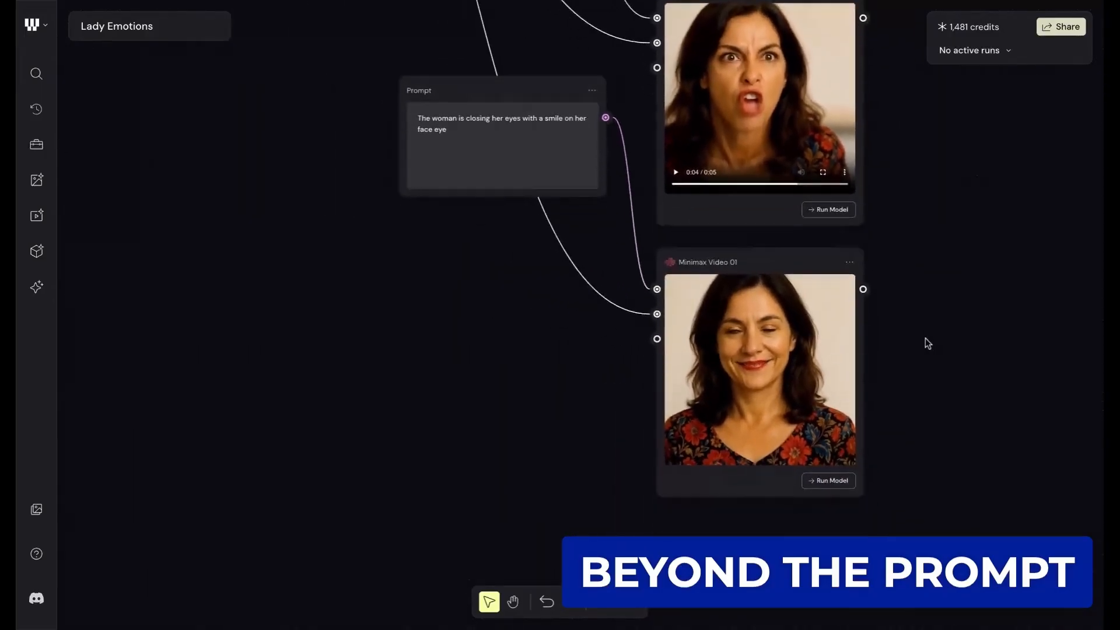
{"action": "scroll", "coordinate": [926, 338], "scroll_direction": "down", "scroll_amount": 2}
- Go back past the emotion prompts to the JSON portrait prompt feeding GPT Image 1 and place the cursor in its text
{"action": "scroll", "coordinate": [502, 133], "scroll_direction": "up", "scroll_amount": 2}
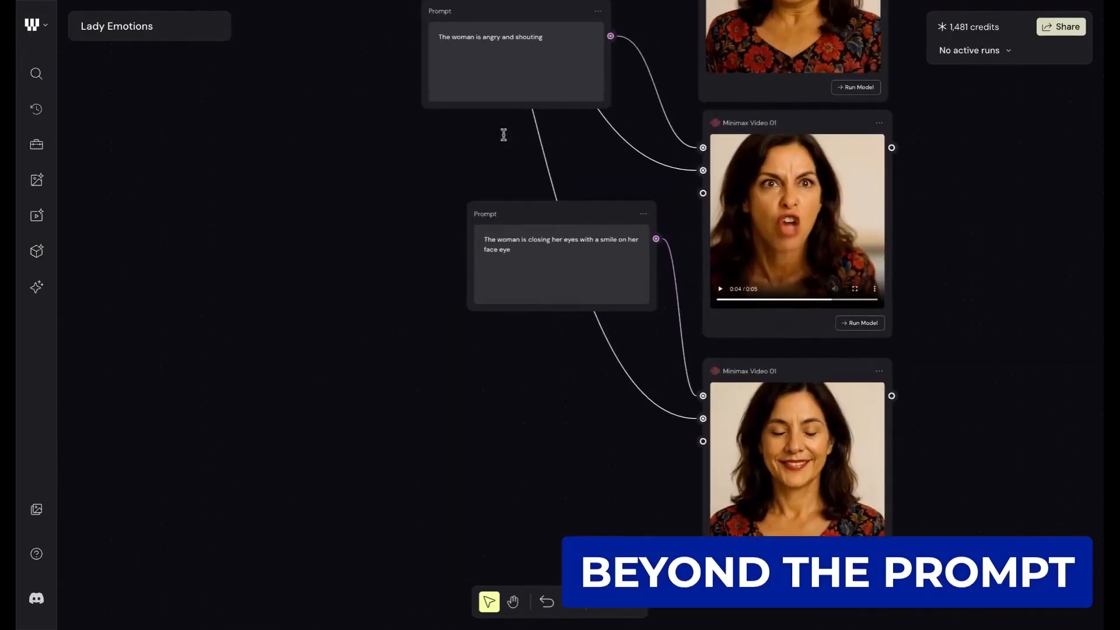
{"action": "scroll", "coordinate": [504, 135], "scroll_direction": "up", "scroll_amount": 2}
{"action": "scroll", "coordinate": [503, 135], "scroll_direction": "up", "scroll_amount": 2}
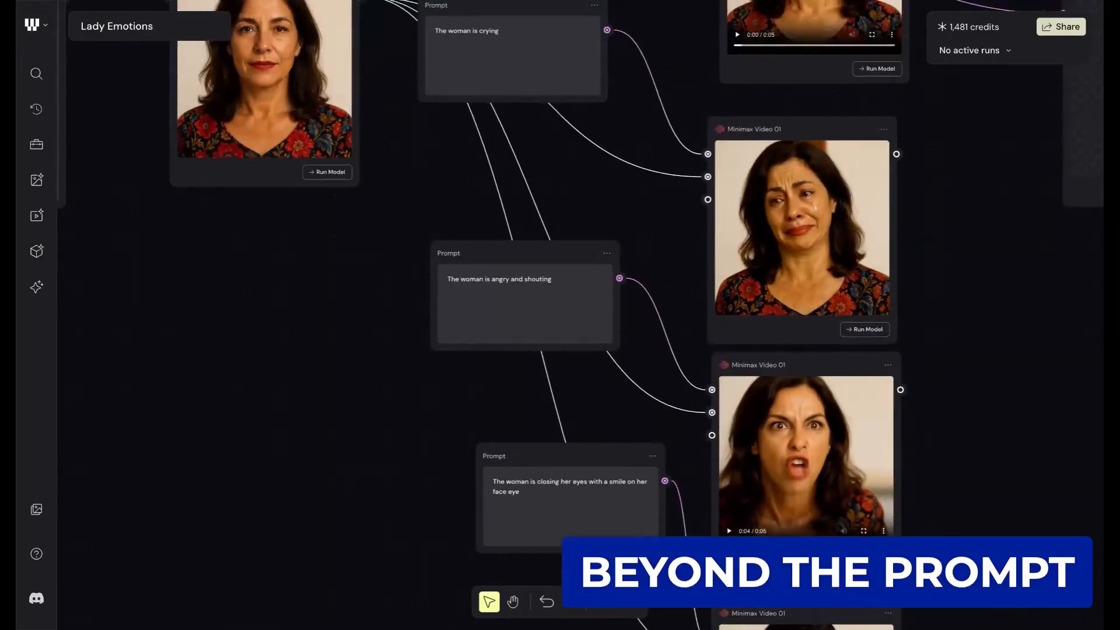
{"action": "scroll", "coordinate": [560, 292], "scroll_direction": "up", "scroll_amount": 2}
{"action": "scroll", "coordinate": [560, 292], "scroll_direction": "left", "scroll_amount": 1}
{"action": "scroll", "coordinate": [560, 292], "scroll_direction": "up", "scroll_amount": 2}
{"action": "scroll", "coordinate": [560, 292], "scroll_direction": "left", "scroll_amount": 4}
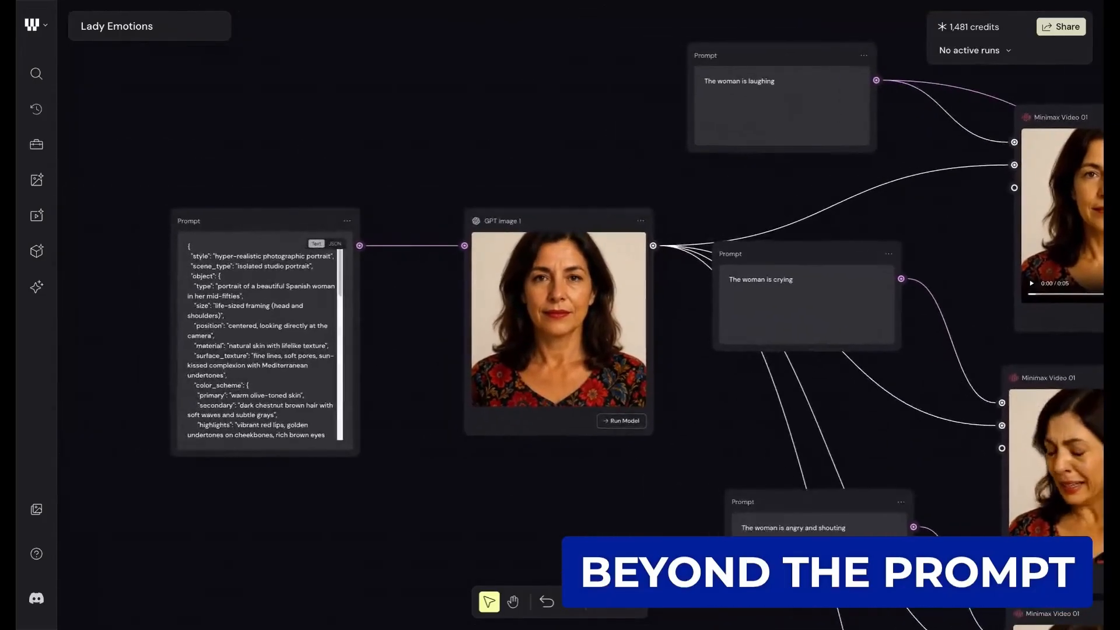
{"action": "scroll", "coordinate": [445, 130], "scroll_direction": "down", "scroll_amount": 2}
{"action": "scroll", "coordinate": [445, 130], "scroll_direction": "left", "scroll_amount": 1}
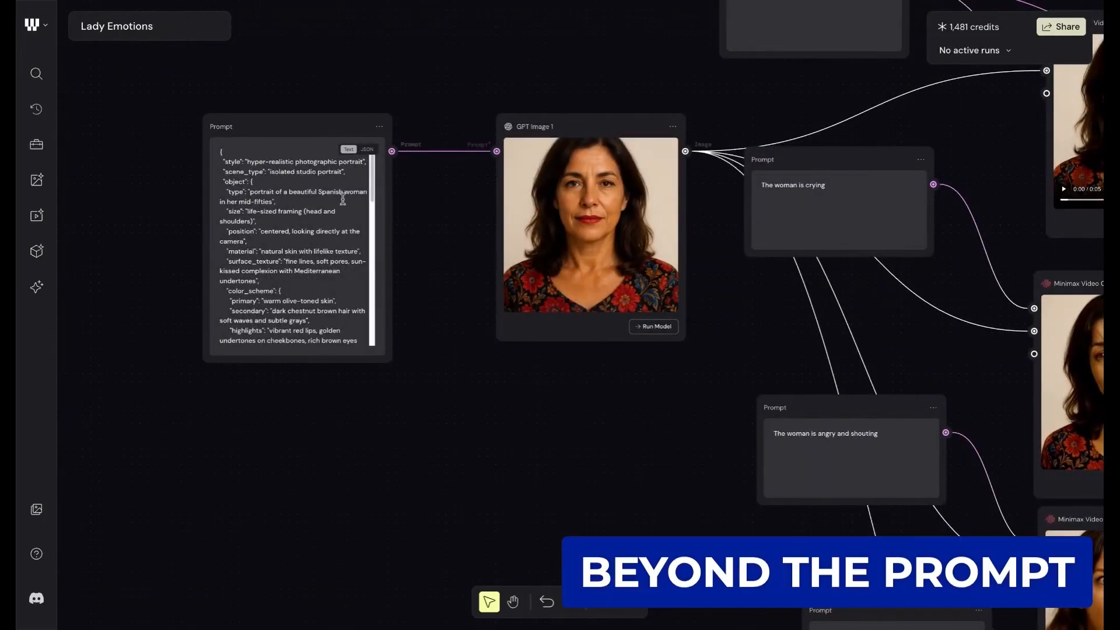
{"action": "left_click", "coordinate": [256, 182]}
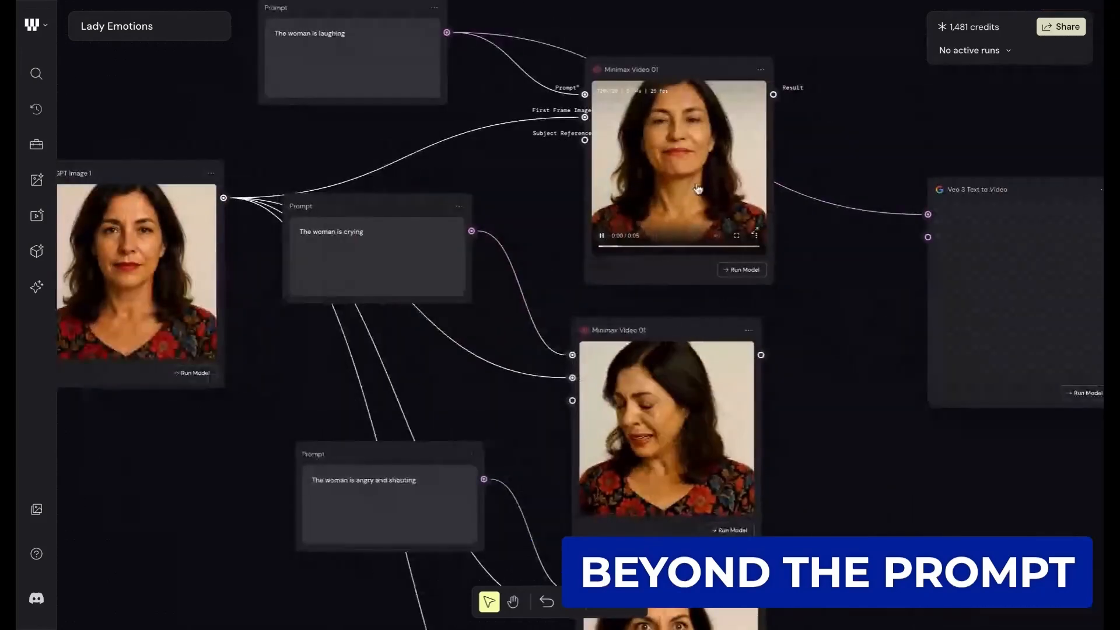
- Compare the "The woman is laughing" prompt and the GPT Image 1 portrait with the laughing clip they feed in the first Minimax Video 01 node
{"action": "scroll", "coordinate": [698, 189], "scroll_direction": "up", "scroll_amount": 2}
{"action": "scroll", "coordinate": [744, 258], "scroll_direction": "up", "scroll_amount": 1}
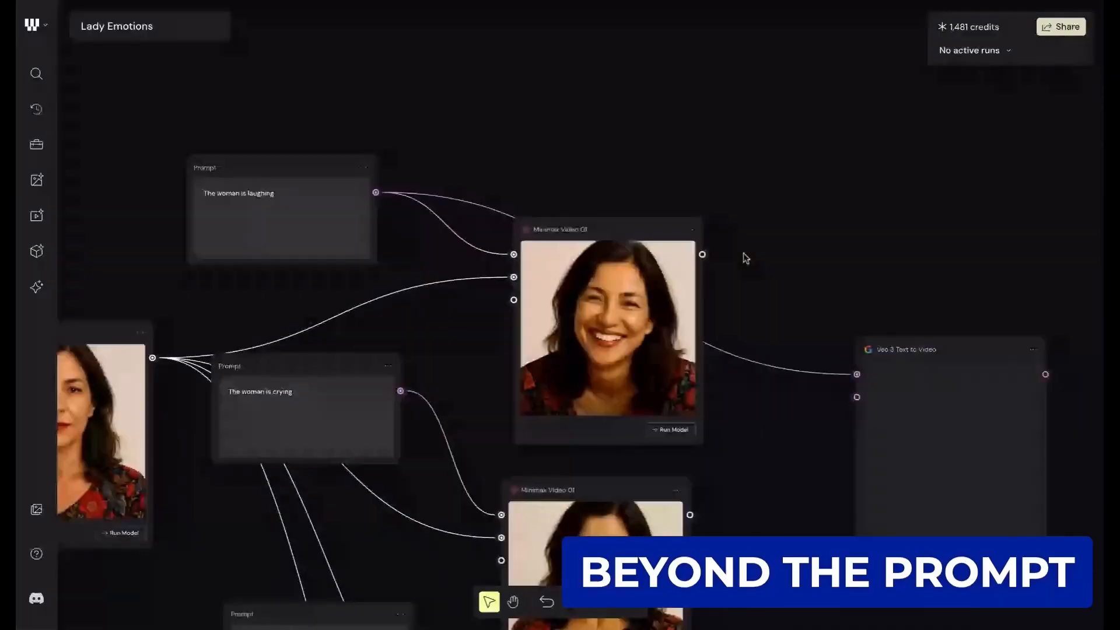
{"action": "scroll", "coordinate": [759, 278], "scroll_direction": "down", "scroll_amount": 2}
{"action": "scroll", "coordinate": [759, 278], "scroll_direction": "up", "scroll_amount": 2}
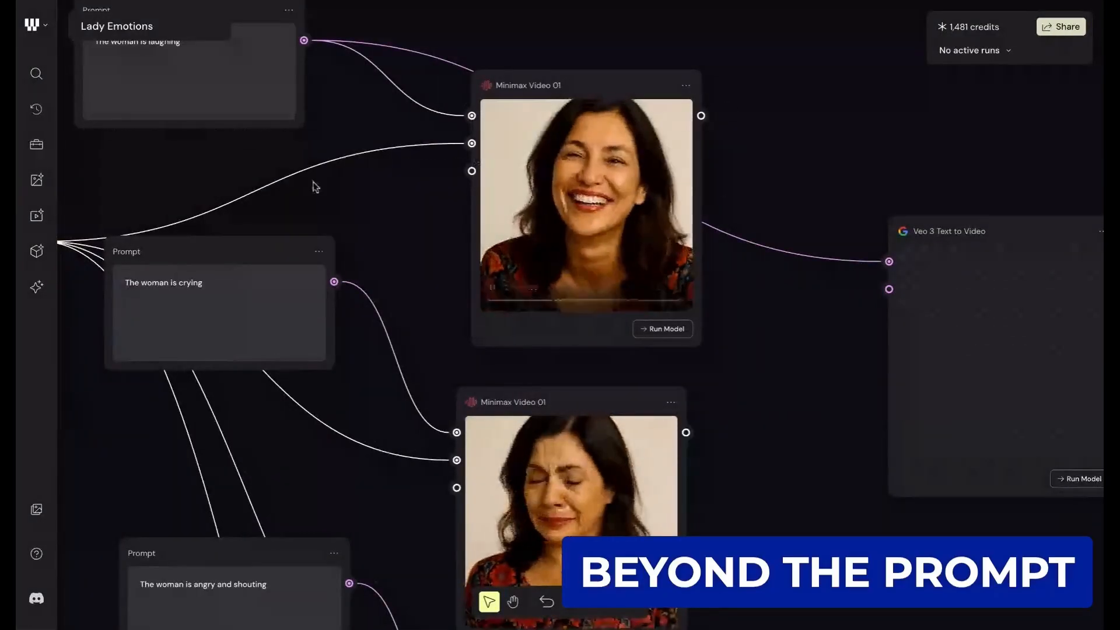
{"action": "scroll", "coordinate": [315, 186], "scroll_direction": "up", "scroll_amount": 2}
{"action": "scroll", "coordinate": [316, 186], "scroll_direction": "left", "scroll_amount": 1}
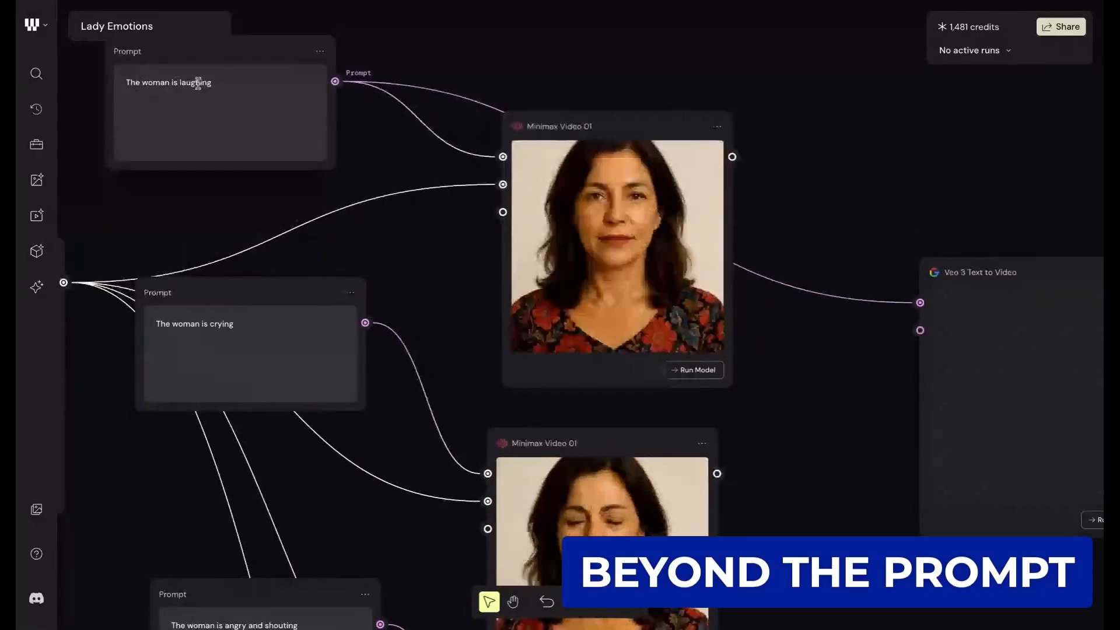
{"action": "scroll", "coordinate": [199, 83], "scroll_direction": "down", "scroll_amount": 5}
{"action": "scroll", "coordinate": [199, 82], "scroll_direction": "left", "scroll_amount": 7}
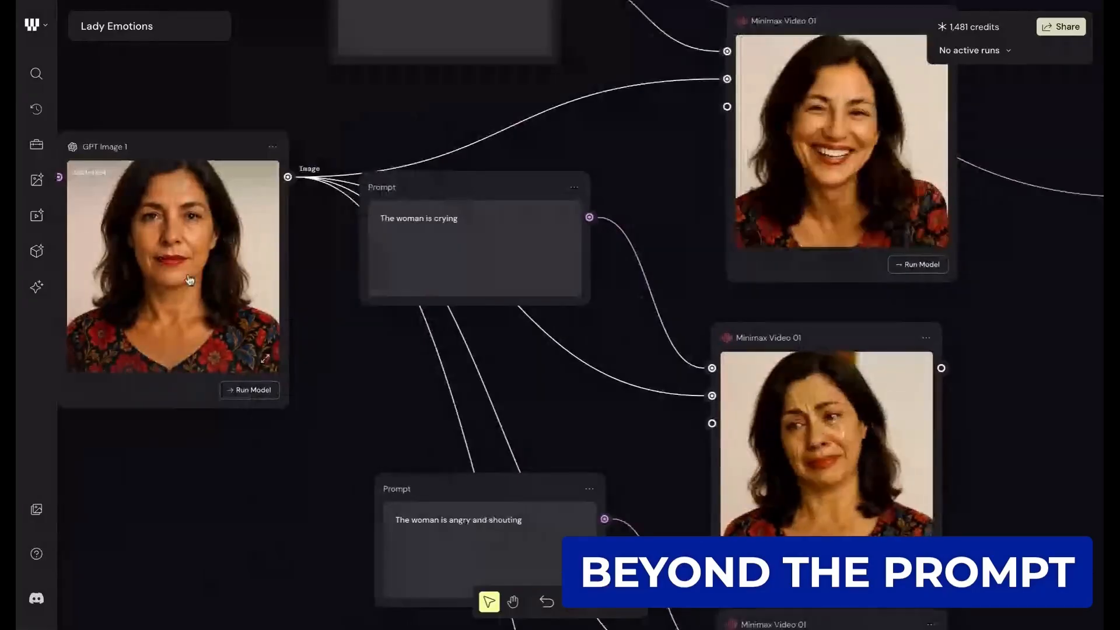
{"action": "scroll", "coordinate": [263, 247], "scroll_direction": "up", "scroll_amount": 2}
{"action": "scroll", "coordinate": [263, 247], "scroll_direction": "right", "scroll_amount": 2}
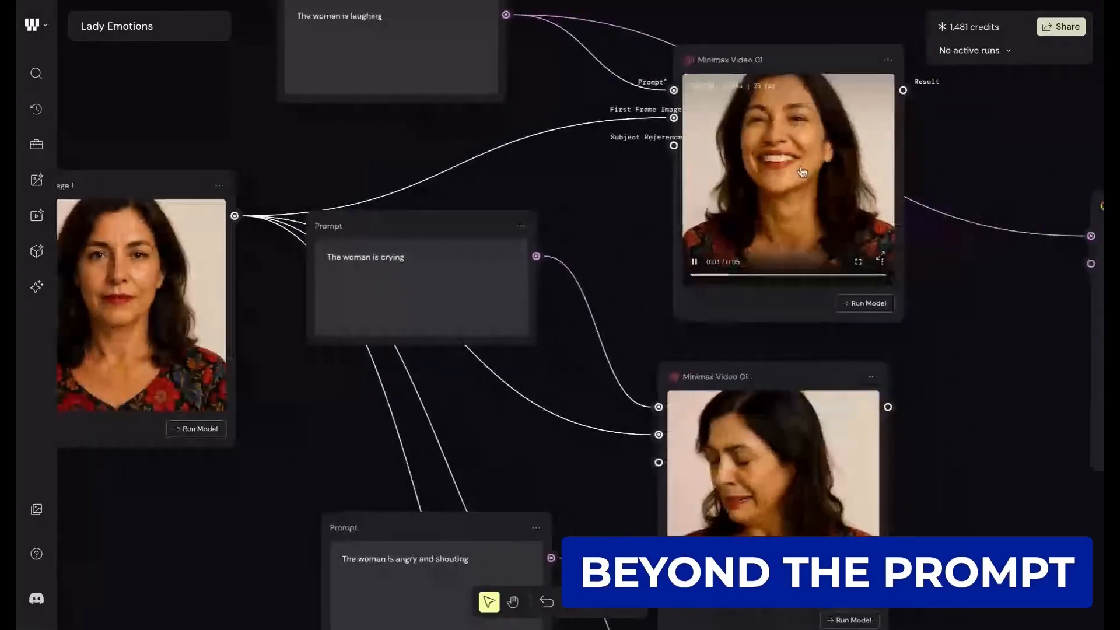
{"action": "scroll", "coordinate": [814, 52], "scroll_direction": "up", "scroll_amount": 3}
{"action": "scroll", "coordinate": [814, 53], "scroll_direction": "left", "scroll_amount": 1}
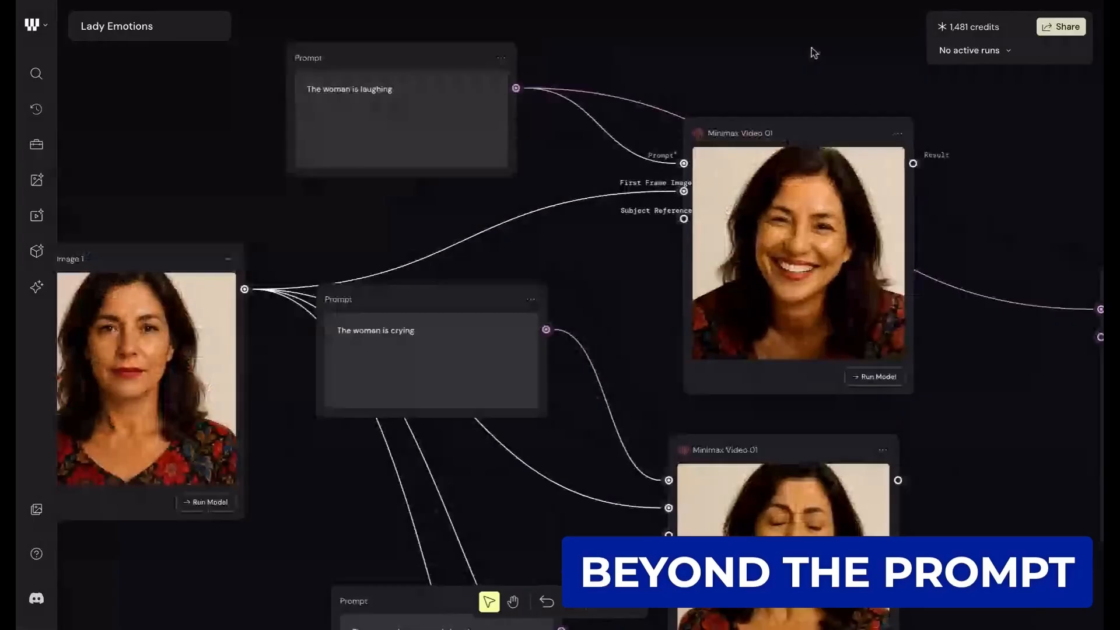
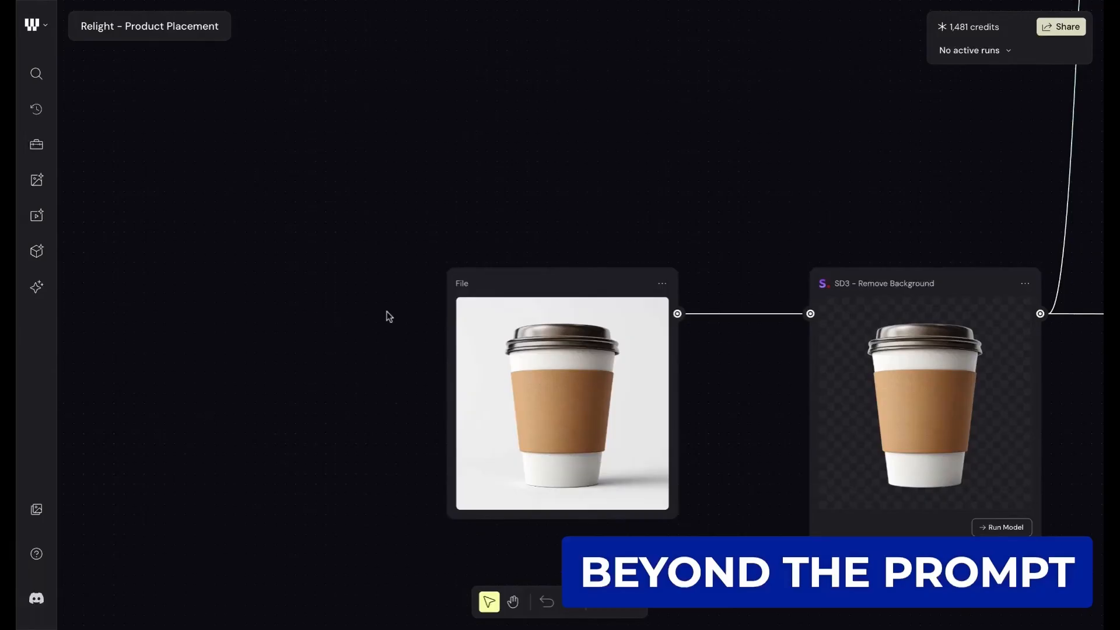
- Follow the coffee cup image from the File node through SD3 - Remove Background to the Compositor node
{"action": "scroll", "coordinate": [525, 218], "scroll_direction": "right", "scroll_amount": 4}
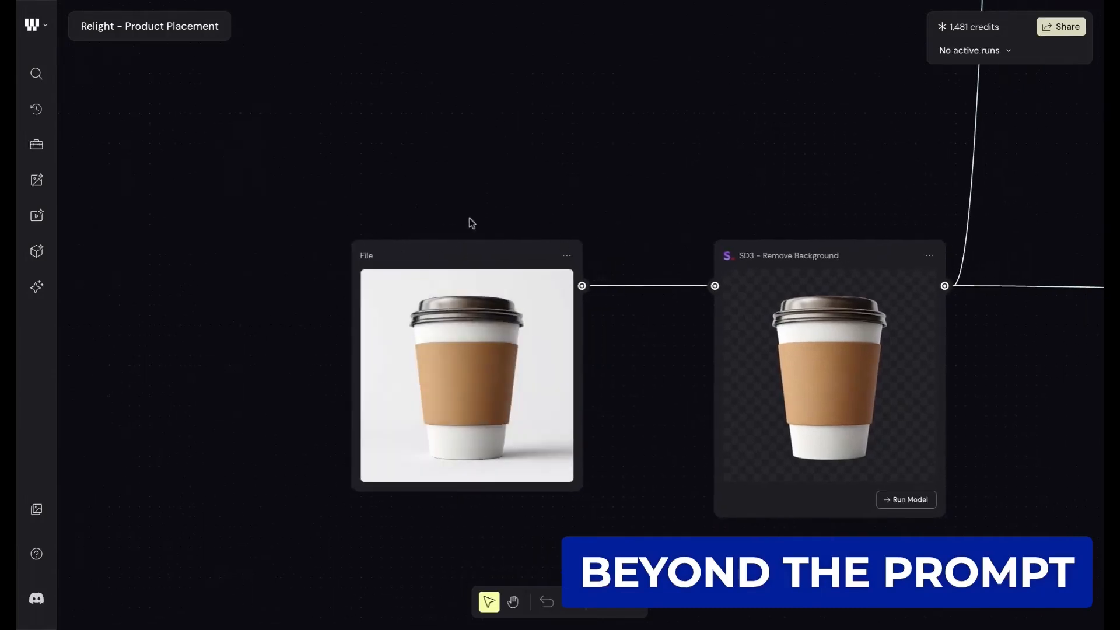
{"action": "scroll", "coordinate": [470, 221], "scroll_direction": "right", "scroll_amount": 3}
{"action": "scroll", "coordinate": [470, 221], "scroll_direction": "right", "scroll_amount": 3}
{"action": "scroll", "coordinate": [471, 221], "scroll_direction": "down", "scroll_amount": 2}
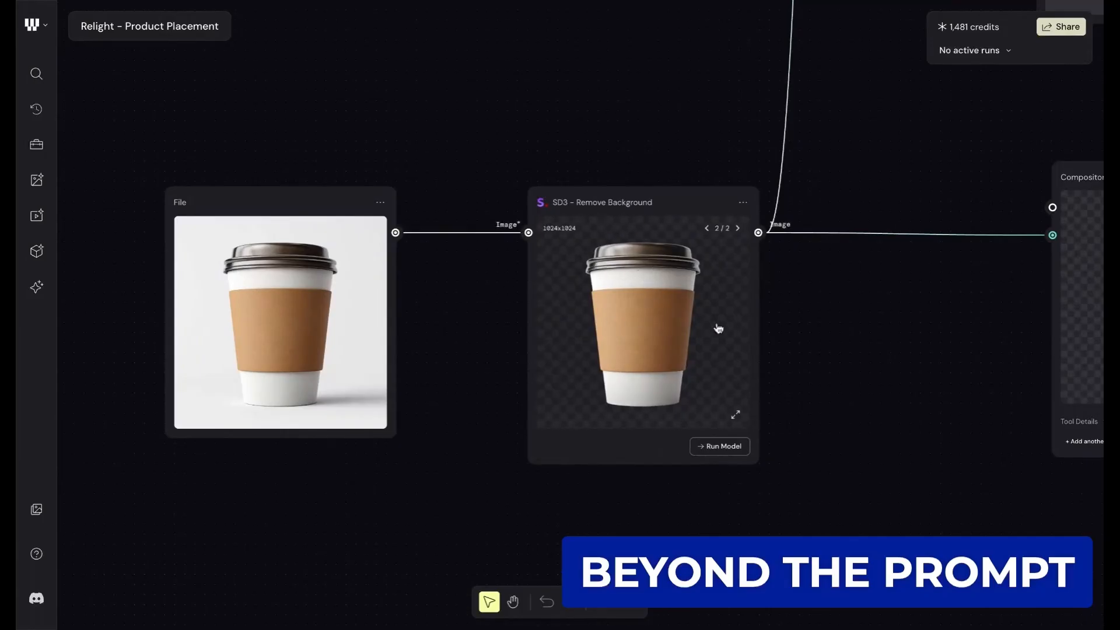
{"action": "scroll", "coordinate": [795, 268], "scroll_direction": "right", "scroll_amount": 10}
{"action": "scroll", "coordinate": [795, 267], "scroll_direction": "up", "scroll_amount": 2}
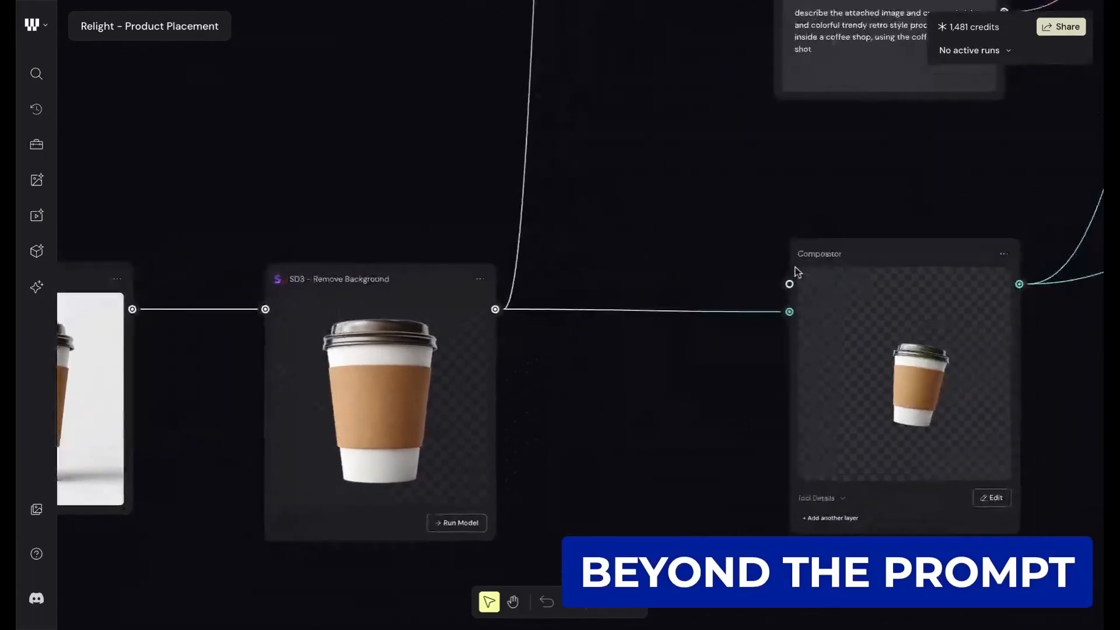
{"action": "scroll", "coordinate": [798, 272], "scroll_direction": "right", "scroll_amount": 4}
{"action": "scroll", "coordinate": [798, 272], "scroll_direction": "down", "scroll_amount": 2}
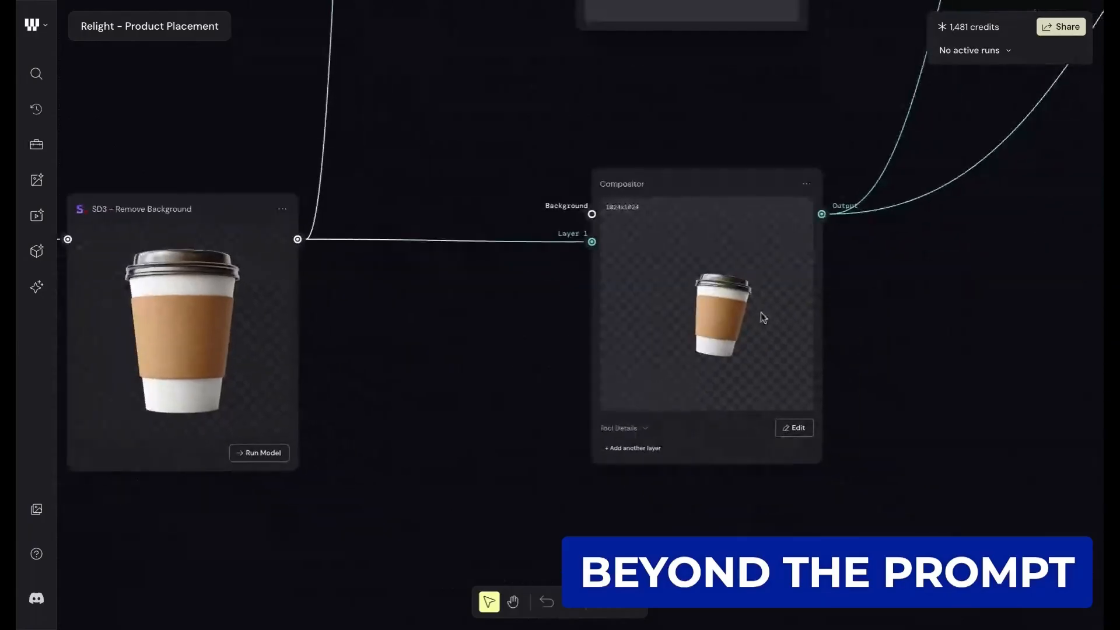
{"action": "scroll", "coordinate": [798, 299], "scroll_direction": "right", "scroll_amount": 4}
{"action": "scroll", "coordinate": [798, 299], "scroll_direction": "up", "scroll_amount": 4}
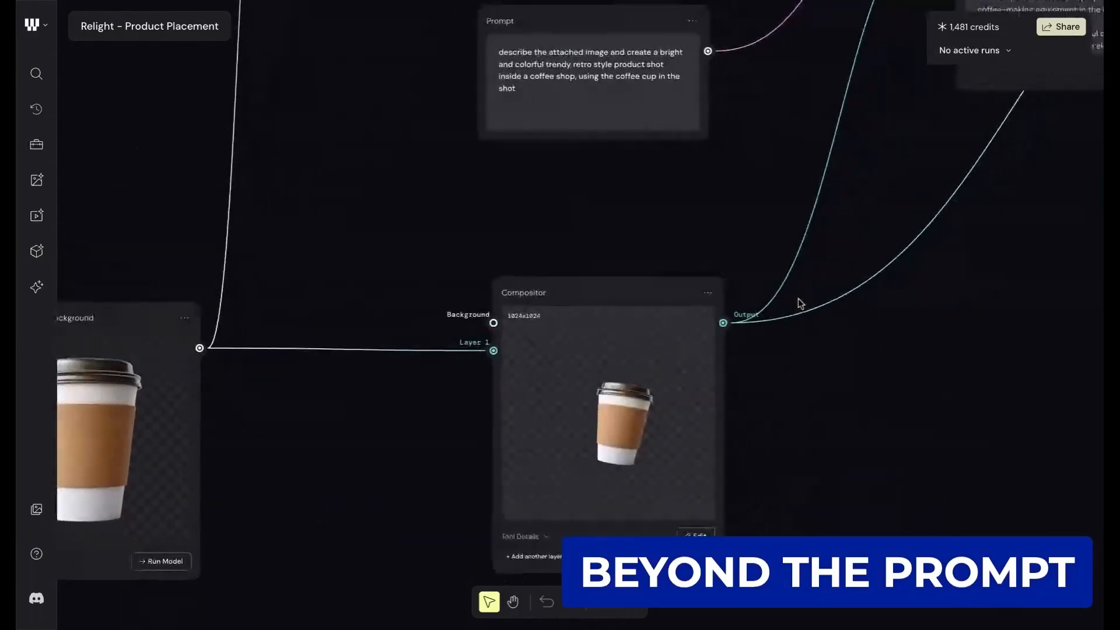
- Trace the Compositor output and the coffee shop prompt into the Any LLM node and display that node's settings
{"action": "scroll", "coordinate": [798, 299], "scroll_direction": "right", "scroll_amount": 2}
{"action": "scroll", "coordinate": [798, 299], "scroll_direction": "up", "scroll_amount": 2}
{"action": "scroll", "coordinate": [798, 298], "scroll_direction": "down", "scroll_amount": 2}
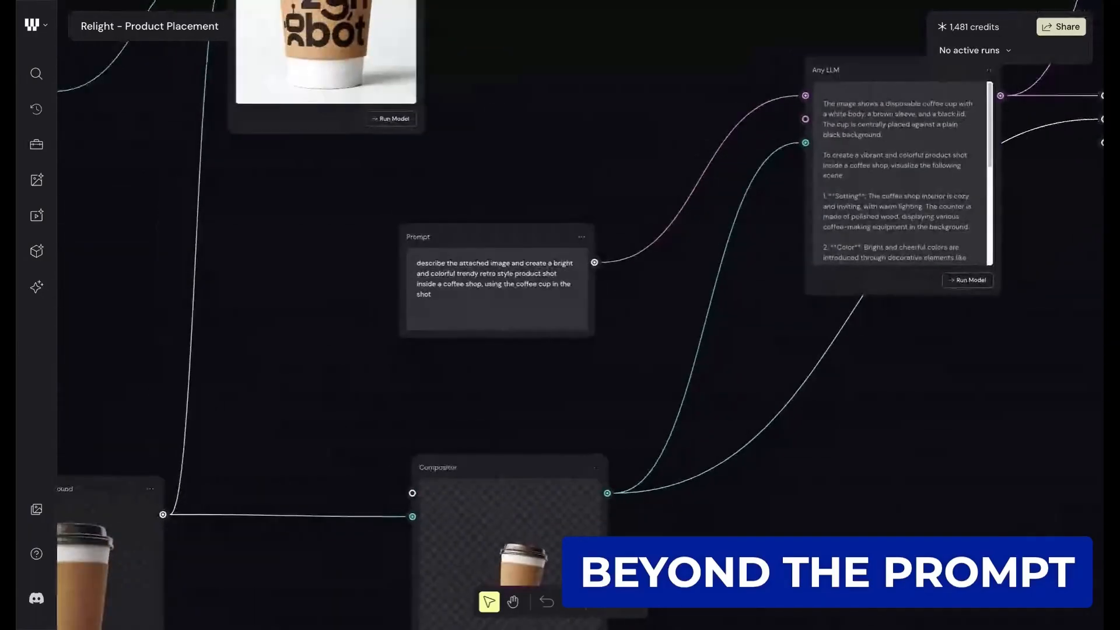
{"action": "left_click_drag", "start_coordinate": [544, 247], "coordinate": [613, 170]}
{"action": "scroll", "coordinate": [622, 169], "scroll_direction": "right", "scroll_amount": 4}
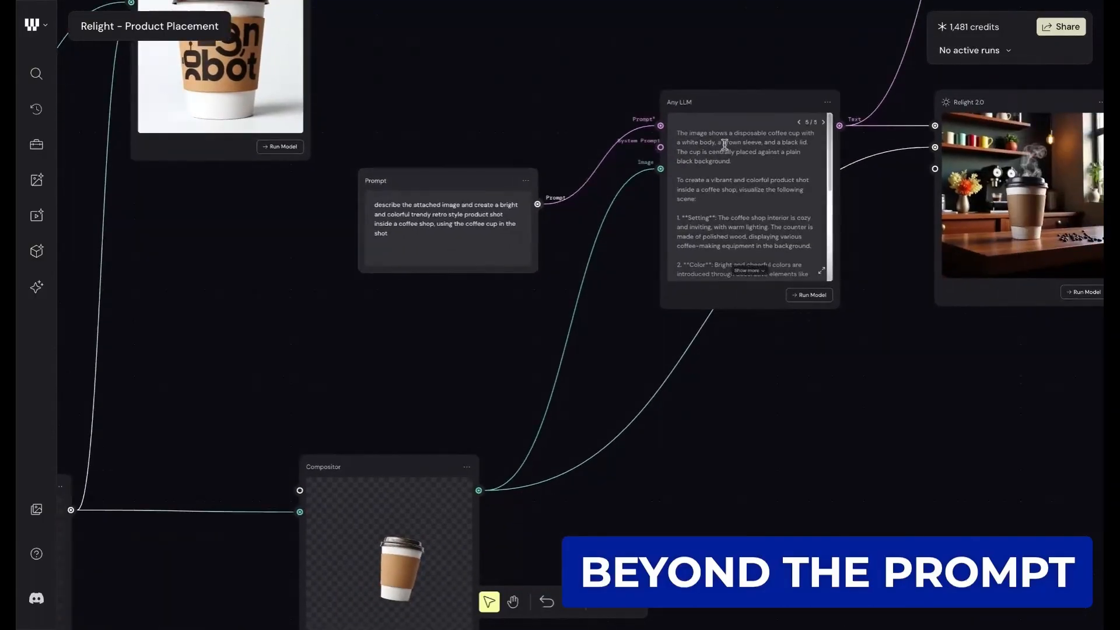
{"action": "scroll", "coordinate": [666, 185], "scroll_direction": "up", "scroll_amount": 3}
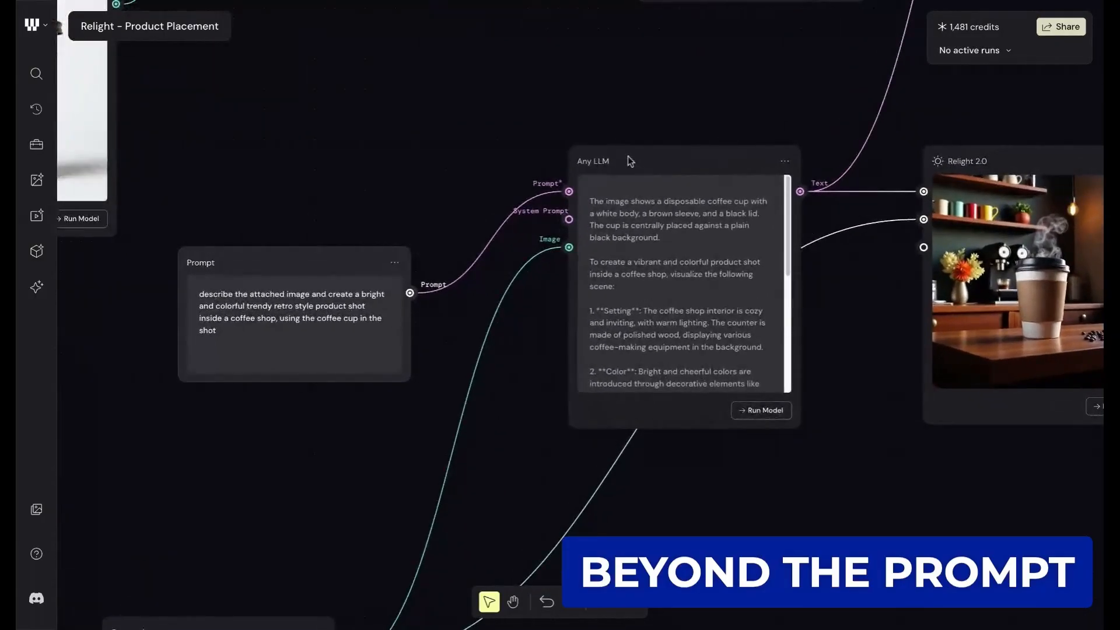
{"action": "left_click", "coordinate": [627, 160]}
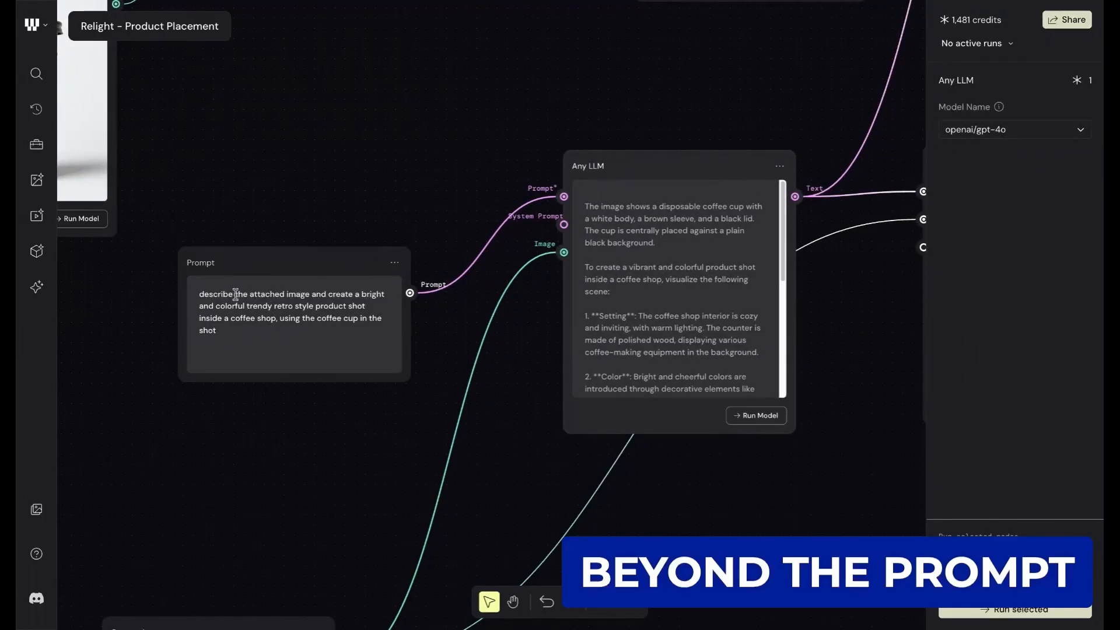
- Highlight the full retro coffee shop product shot prompt to read it, and clear the highlight
{"action": "left_click_drag", "start_coordinate": [227, 331], "coordinate": [197, 295]}
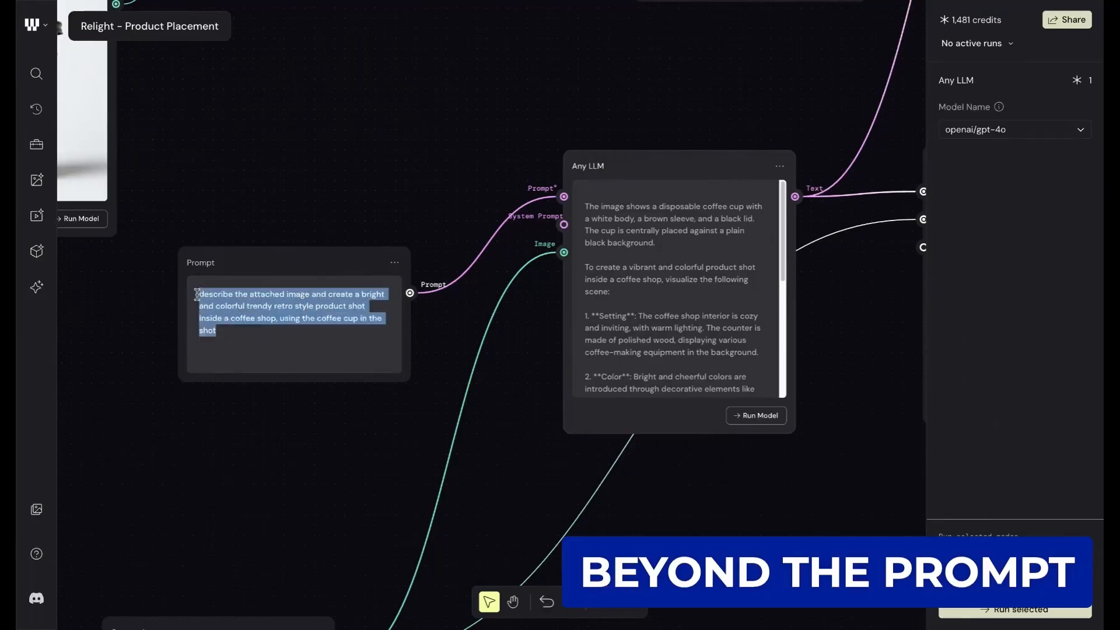
{"action": "left_click", "coordinate": [228, 317]}
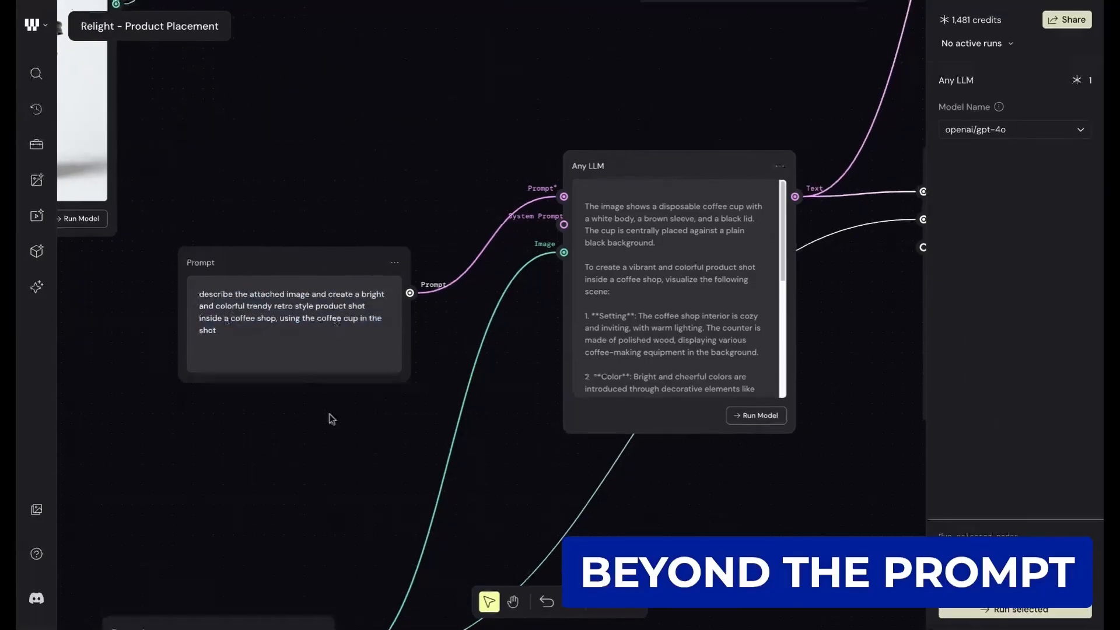
{"action": "scroll", "coordinate": [331, 419], "scroll_direction": "down", "scroll_amount": 2}
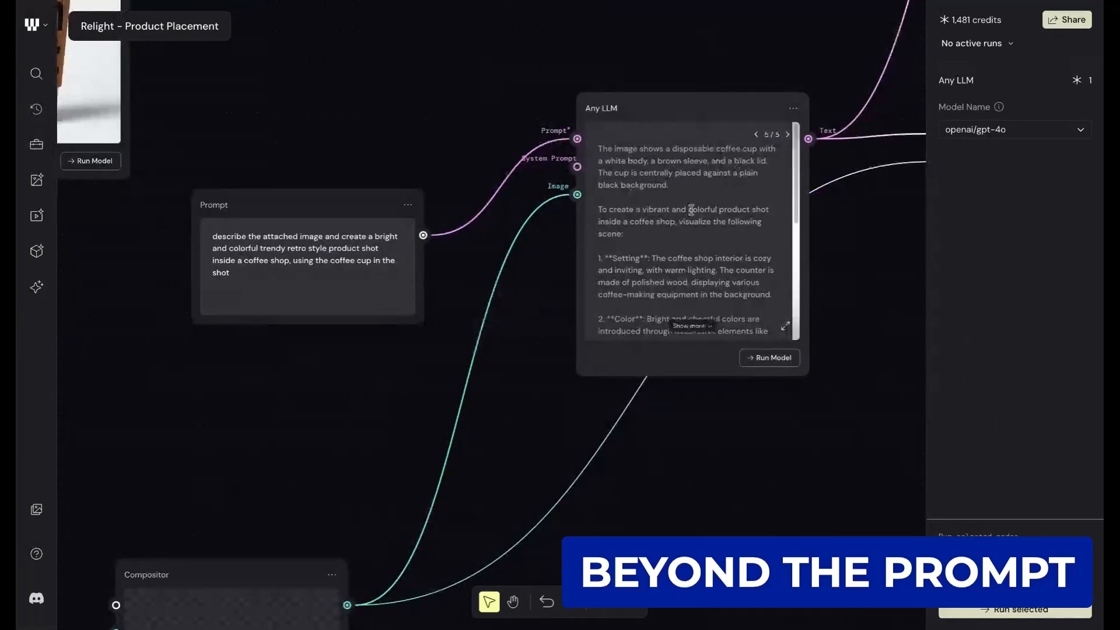
- Read the Any LLM node's generated scene description through to its closing paragraph and back up to the setting and color points
{"action": "scroll", "coordinate": [715, 179], "scroll_direction": "down", "scroll_amount": 1}
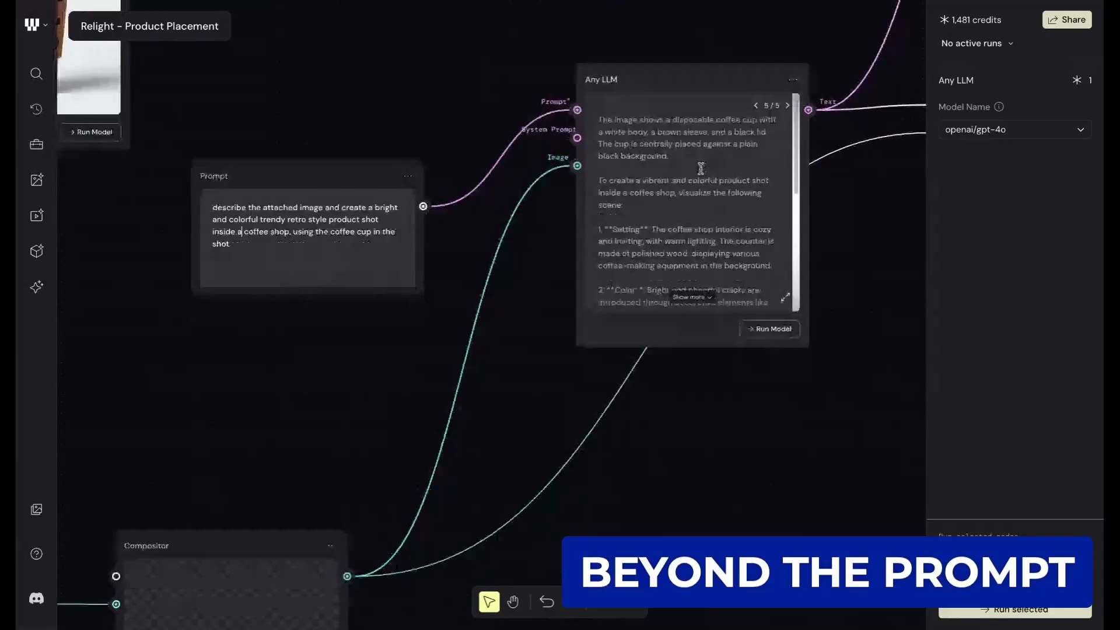
{"action": "scroll", "coordinate": [702, 168], "scroll_direction": "up", "scroll_amount": 3}
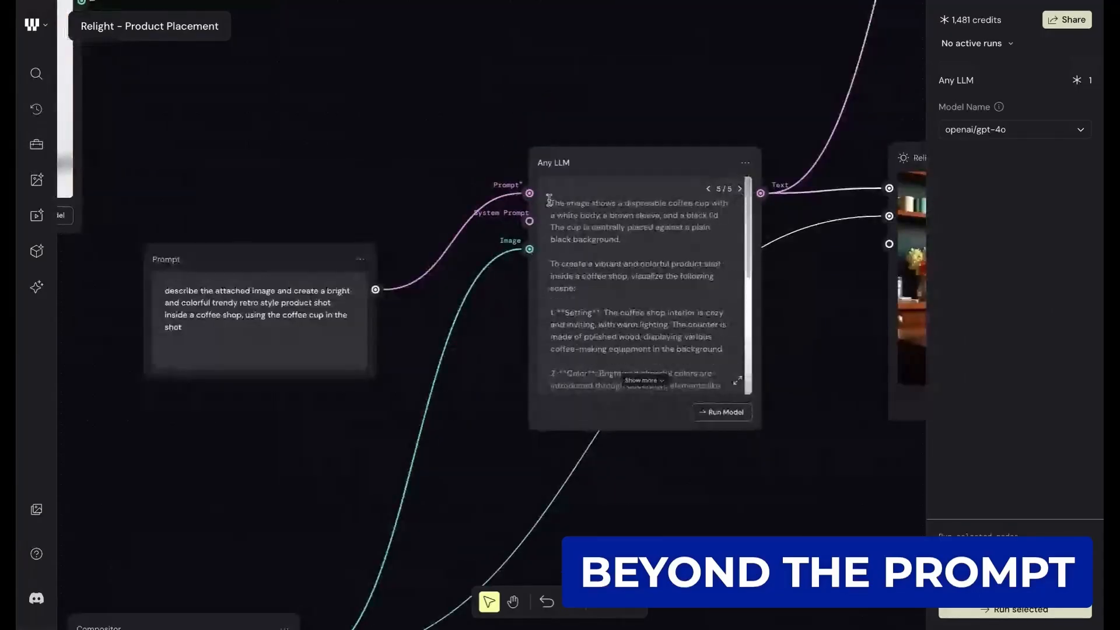
{"action": "scroll", "coordinate": [748, 212], "scroll_direction": "down", "scroll_amount": 2}
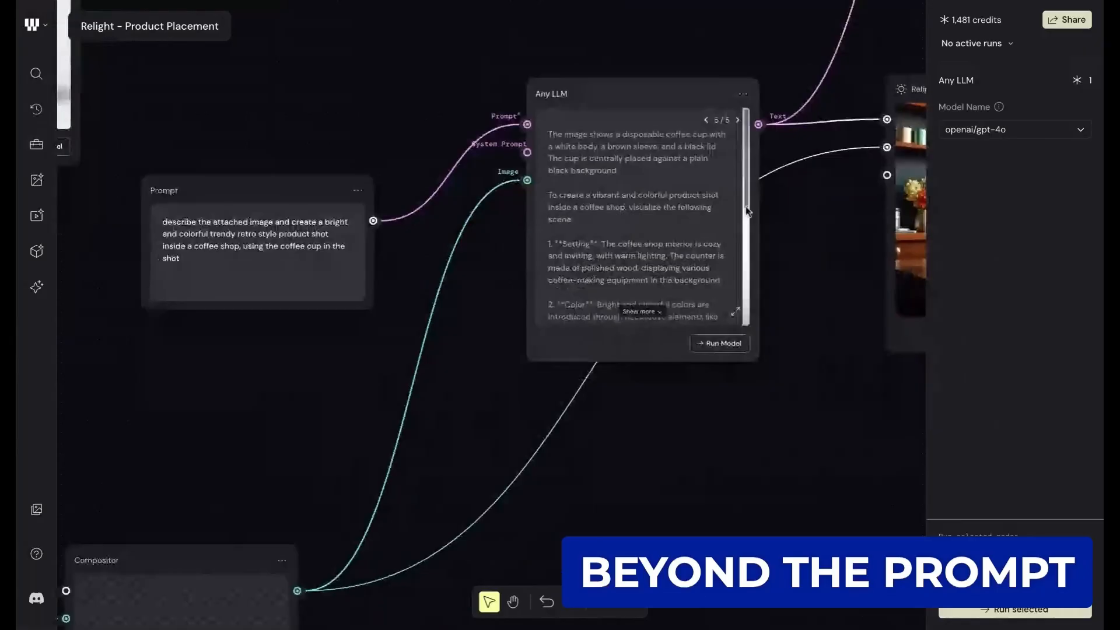
{"action": "scroll", "coordinate": [748, 212], "scroll_direction": "down", "scroll_amount": 3}
{"action": "left_click_drag", "start_coordinate": [747, 233], "coordinate": [751, 303]}
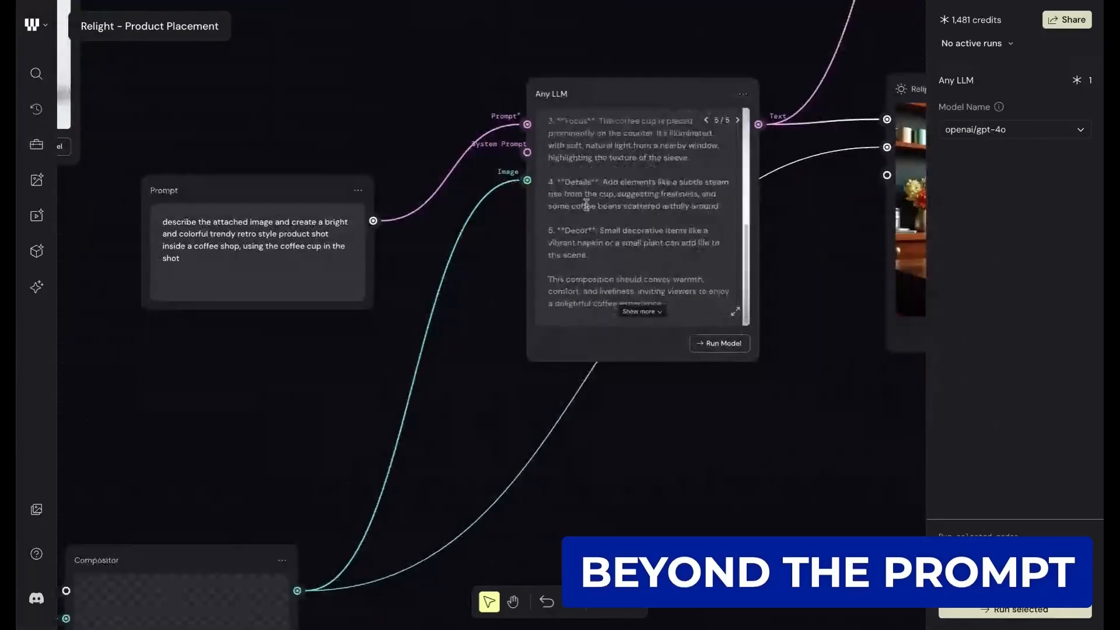
{"action": "scroll", "coordinate": [587, 204], "scroll_direction": "up", "scroll_amount": 4}
{"action": "scroll", "coordinate": [629, 287], "scroll_direction": "right", "scroll_amount": 1}
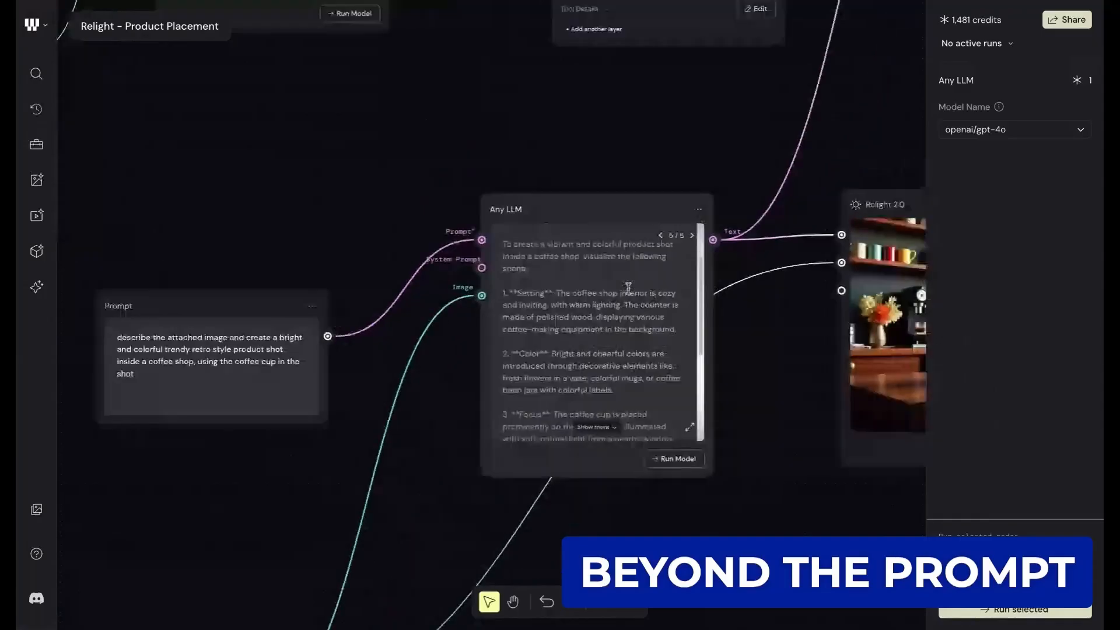
{"action": "scroll", "coordinate": [628, 288], "scroll_direction": "down", "scroll_amount": 3}
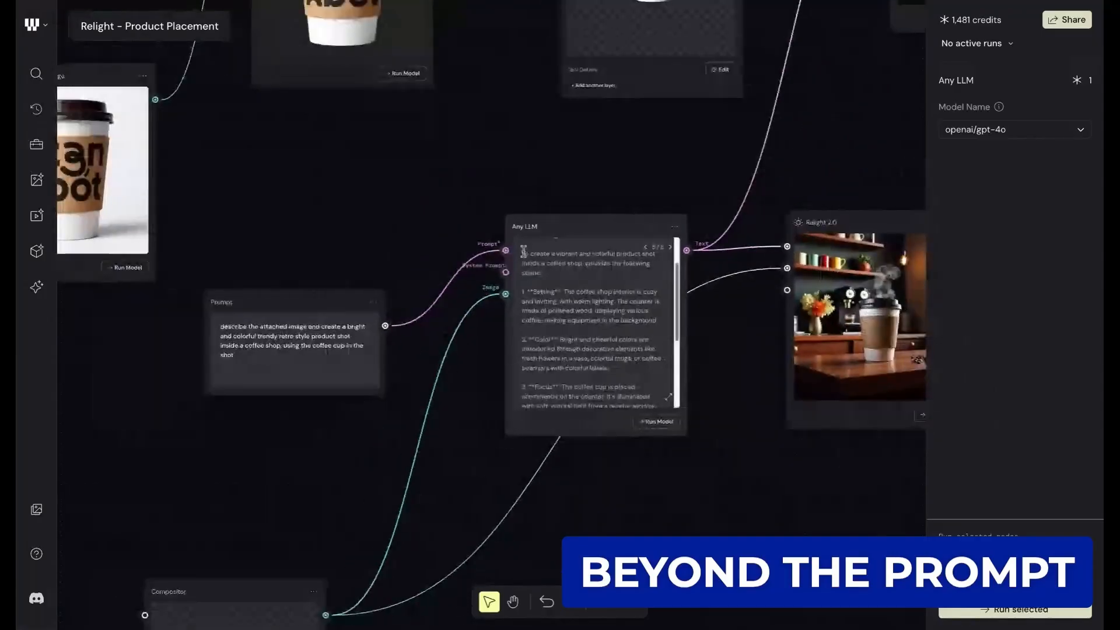
- Follow the Any LLM text output to the Relight 2.0 node and examine its coffee shop image up close
{"action": "scroll", "coordinate": [615, 272], "scroll_direction": "right", "scroll_amount": 1}
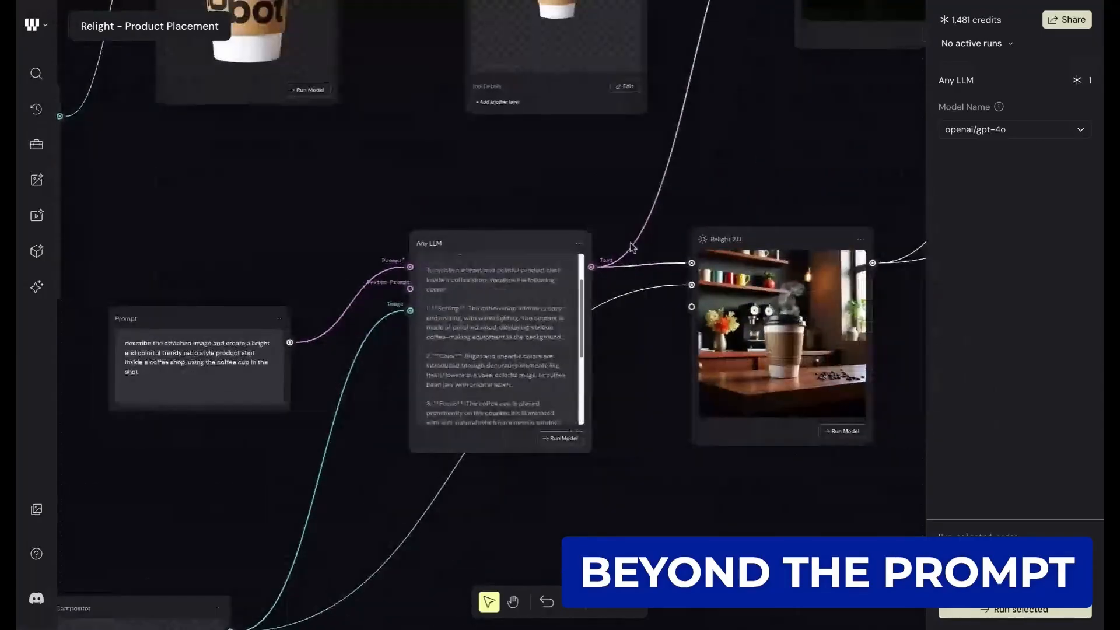
{"action": "scroll", "coordinate": [220, 482], "scroll_direction": "down", "scroll_amount": 4}
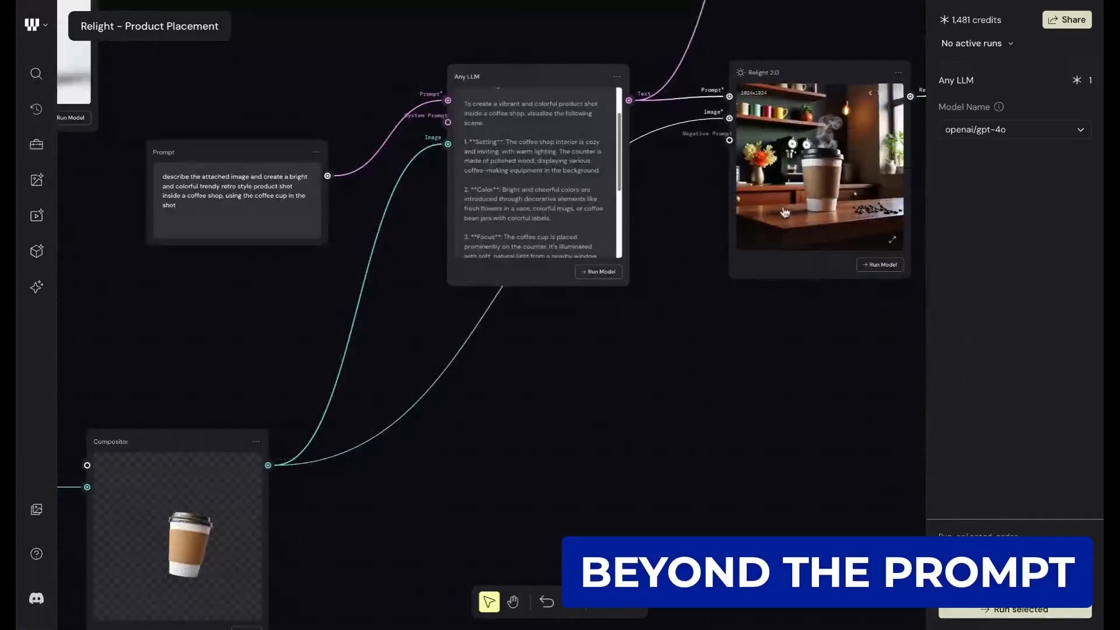
{"action": "scroll", "coordinate": [819, 189], "scroll_direction": "up", "scroll_amount": 4}
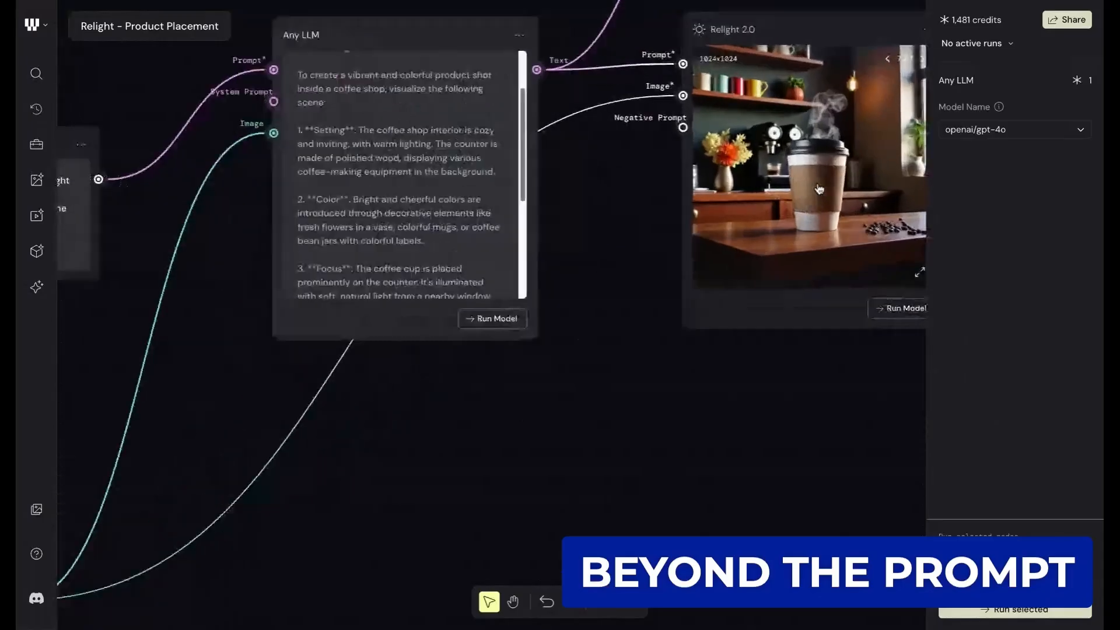
{"action": "scroll", "coordinate": [819, 189], "scroll_direction": "up", "scroll_amount": 2}
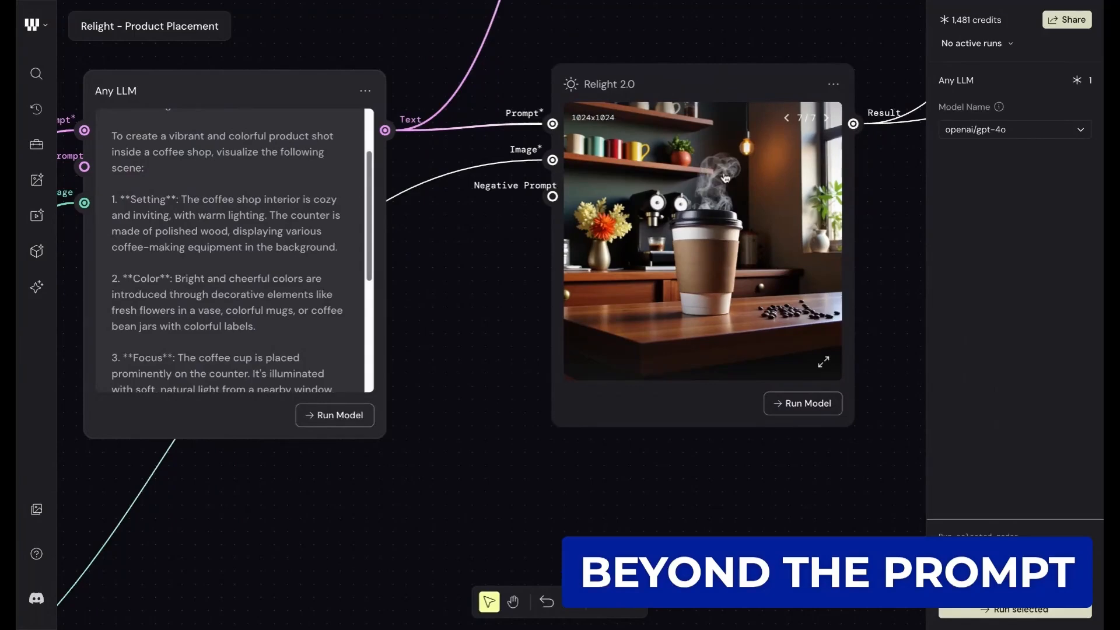
{"action": "scroll", "coordinate": [738, 187], "scroll_direction": "up", "scroll_amount": 3}
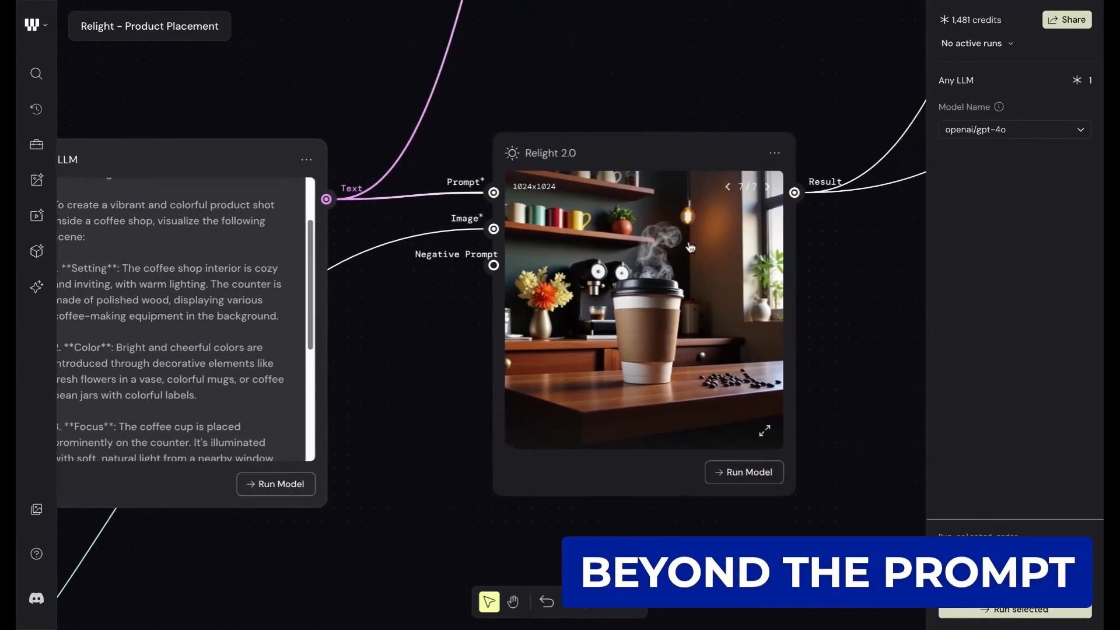
{"action": "scroll", "coordinate": [690, 247], "scroll_direction": "down", "scroll_amount": 5}
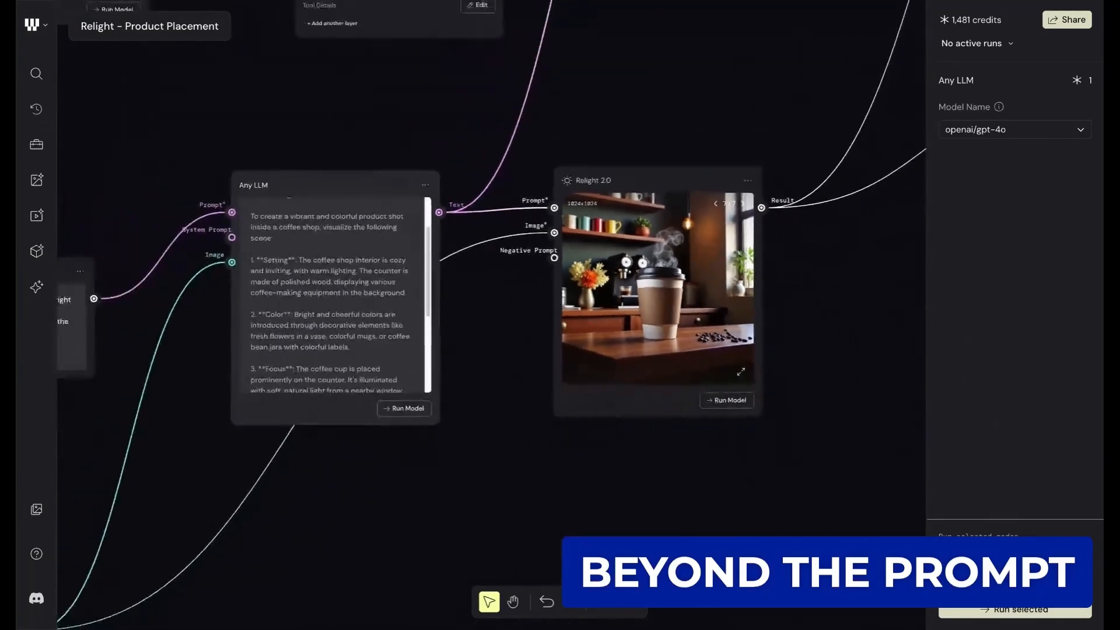
- Compare the Compositor cup and Any LLM description feeding Relight 2.0 with the relit coffee shop image
{"action": "scroll", "coordinate": [279, 379], "scroll_direction": "left", "scroll_amount": 2}
{"action": "scroll", "coordinate": [278, 380], "scroll_direction": "down", "scroll_amount": 2}
{"action": "scroll", "coordinate": [671, 172], "scroll_direction": "up", "scroll_amount": 2}
{"action": "scroll", "coordinate": [671, 171], "scroll_direction": "right", "scroll_amount": 1}
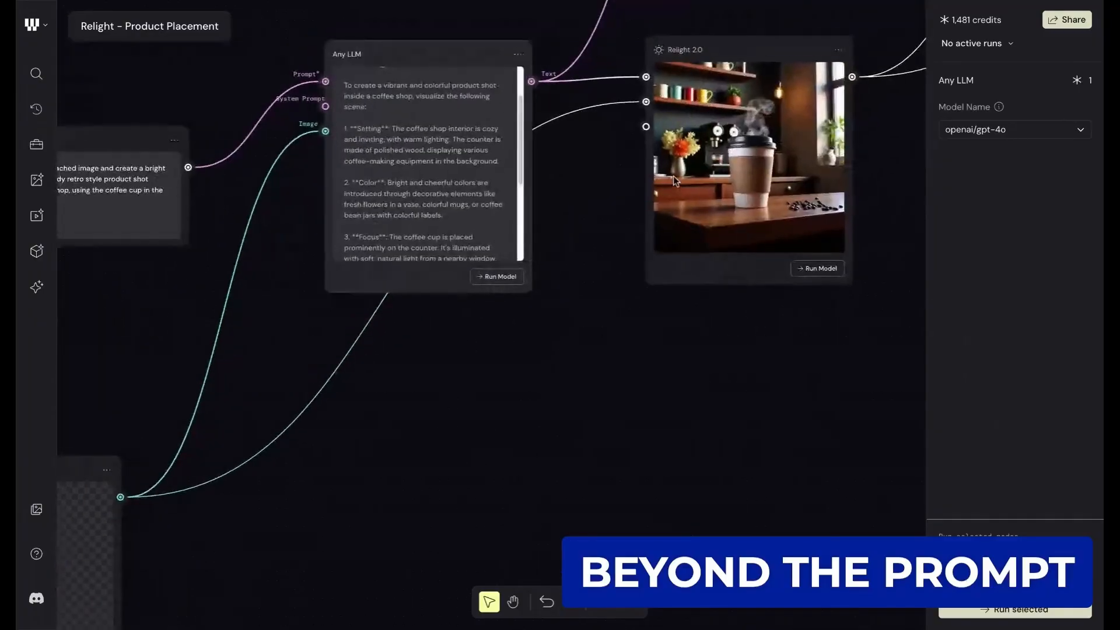
{"action": "scroll", "coordinate": [770, 149], "scroll_direction": "up", "scroll_amount": 5}
{"action": "scroll", "coordinate": [784, 143], "scroll_direction": "up", "scroll_amount": 1}
{"action": "scroll", "coordinate": [784, 143], "scroll_direction": "down", "scroll_amount": 5}
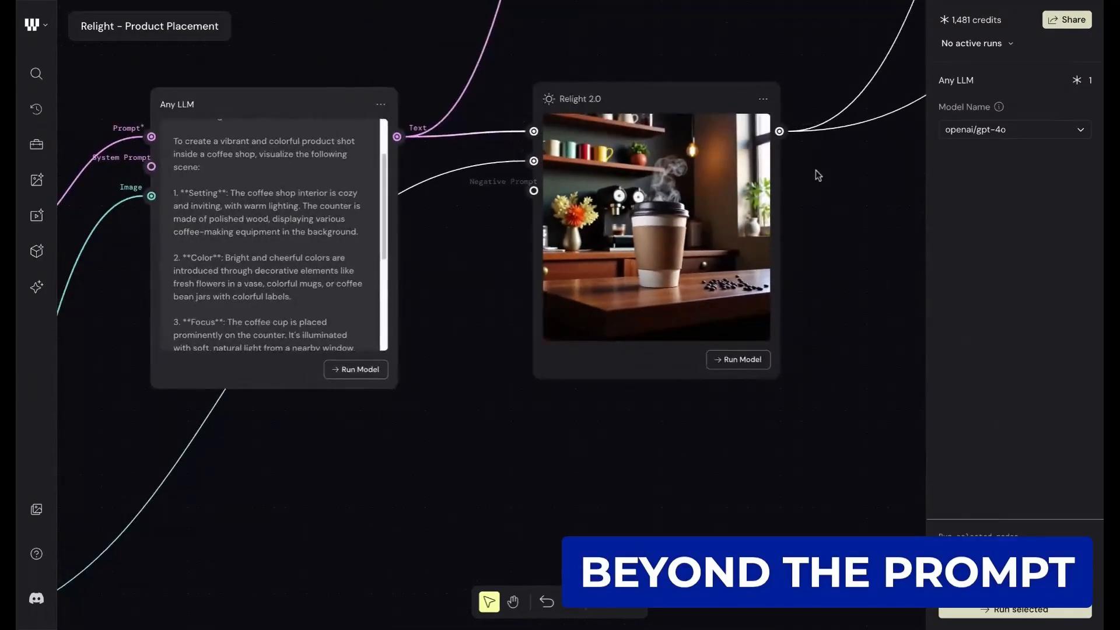
{"action": "scroll", "coordinate": [816, 170], "scroll_direction": "down", "scroll_amount": 2}
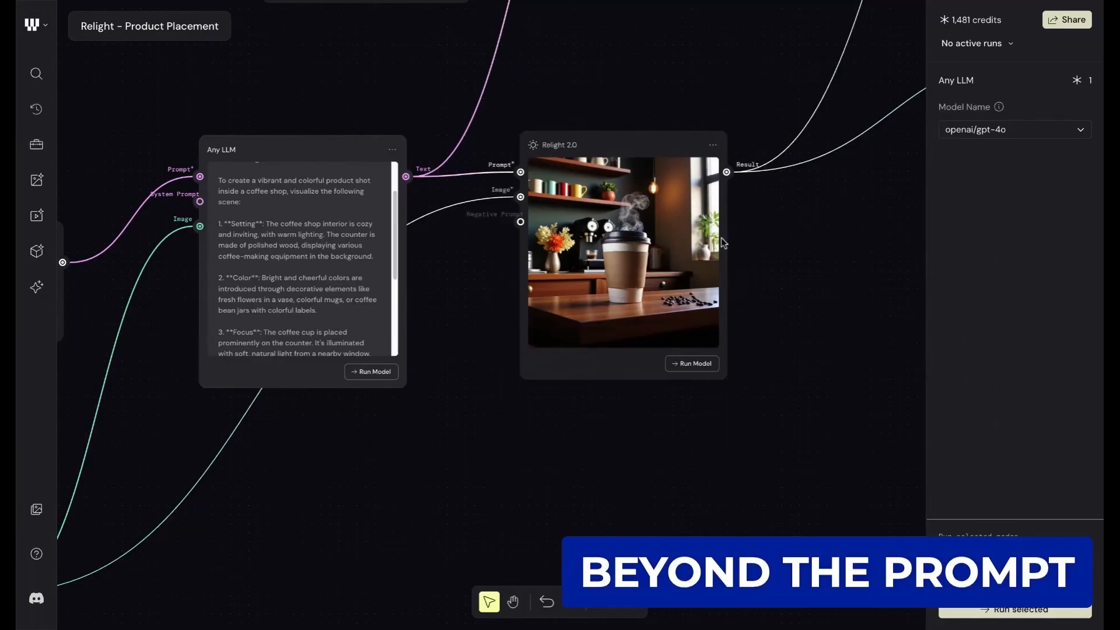
- Follow the Relight 2.0 result to the SD3 Outpaint node and display its outpainting settings
{"action": "scroll", "coordinate": [720, 240], "scroll_direction": "right", "scroll_amount": 2}
{"action": "scroll", "coordinate": [720, 240], "scroll_direction": "right", "scroll_amount": 4}
{"action": "scroll", "coordinate": [719, 237], "scroll_direction": "right", "scroll_amount": 2}
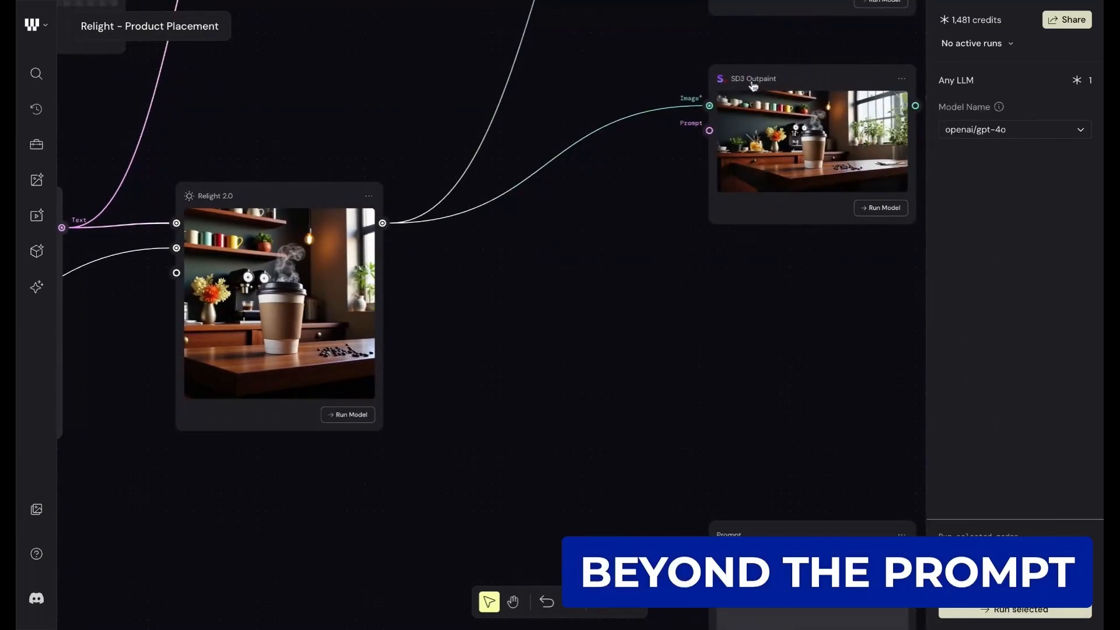
{"action": "scroll", "coordinate": [758, 111], "scroll_direction": "up", "scroll_amount": 2}
{"action": "scroll", "coordinate": [759, 111], "scroll_direction": "right", "scroll_amount": 2}
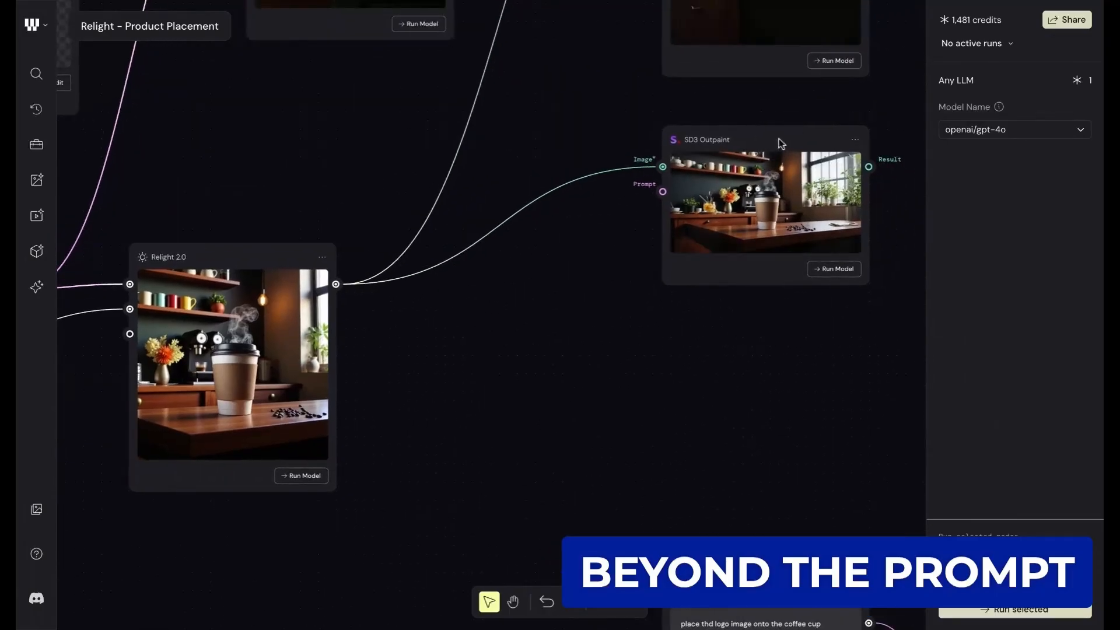
{"action": "left_click", "coordinate": [782, 144]}
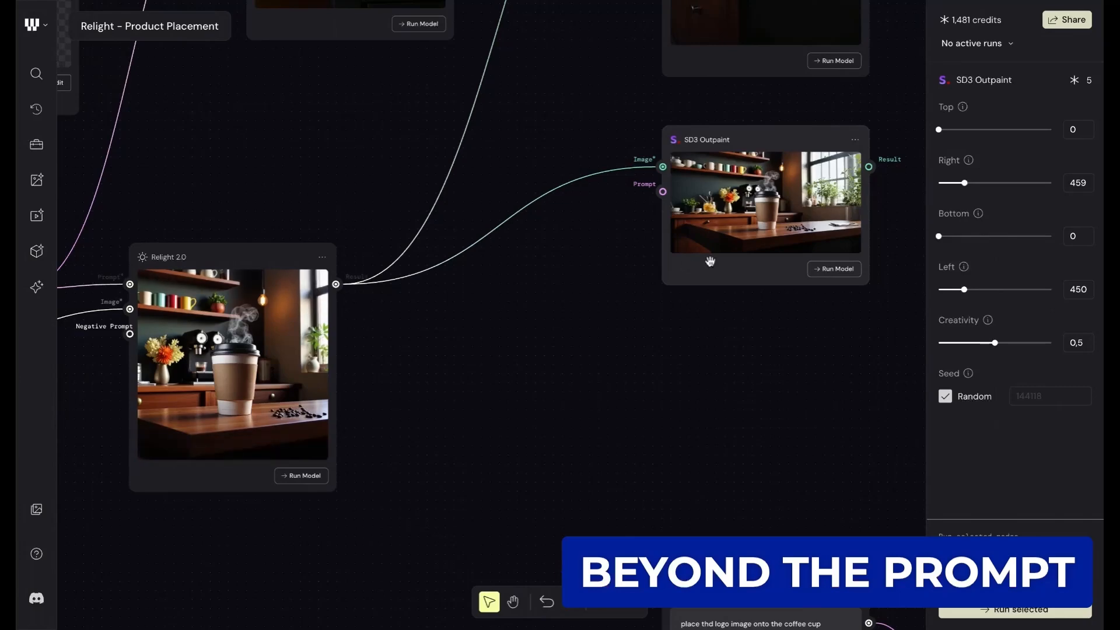
- Examine the widened coffee shop image in the SD3 Outpaint node and its connection back to Relight 2.0
{"action": "scroll", "coordinate": [777, 204], "scroll_direction": "up", "scroll_amount": 5}
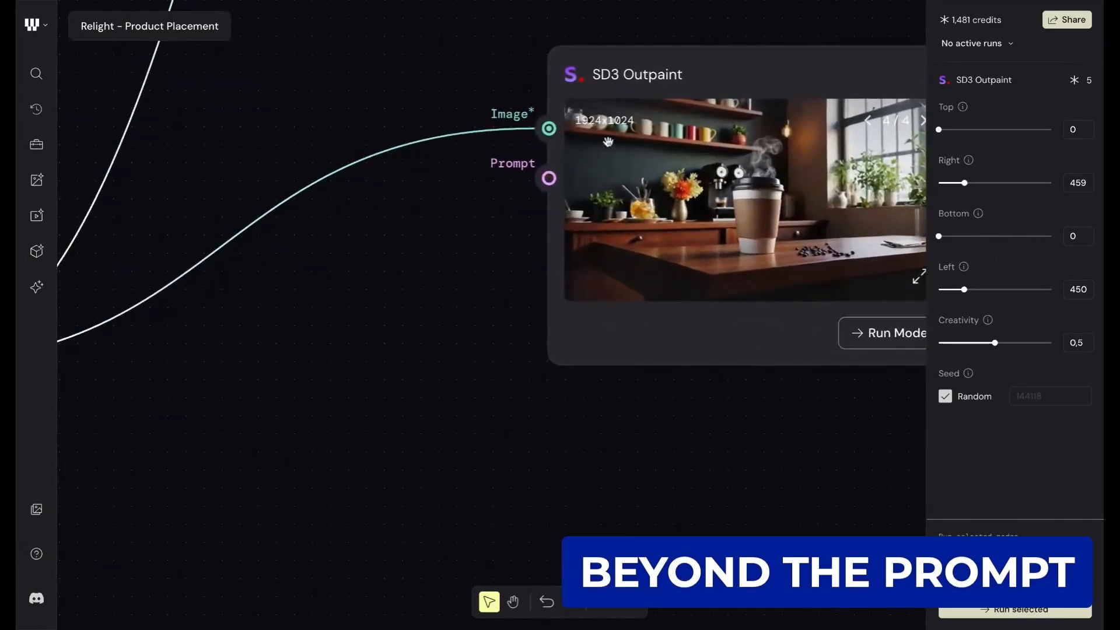
{"action": "scroll", "coordinate": [610, 172], "scroll_direction": "right", "scroll_amount": 3}
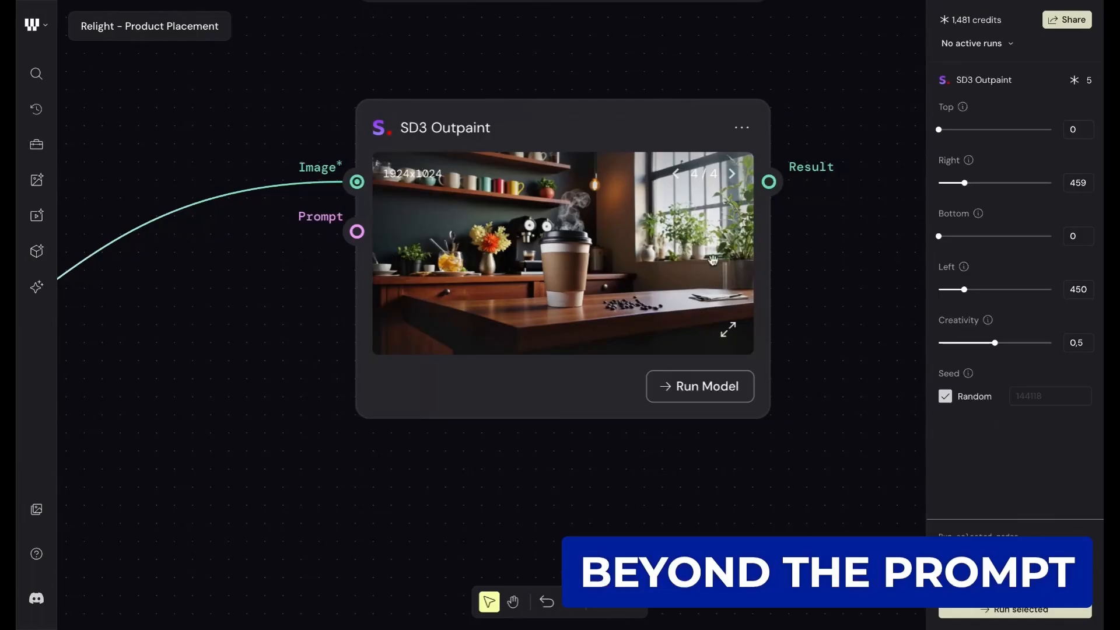
{"action": "scroll", "coordinate": [657, 263], "scroll_direction": "down", "scroll_amount": 3}
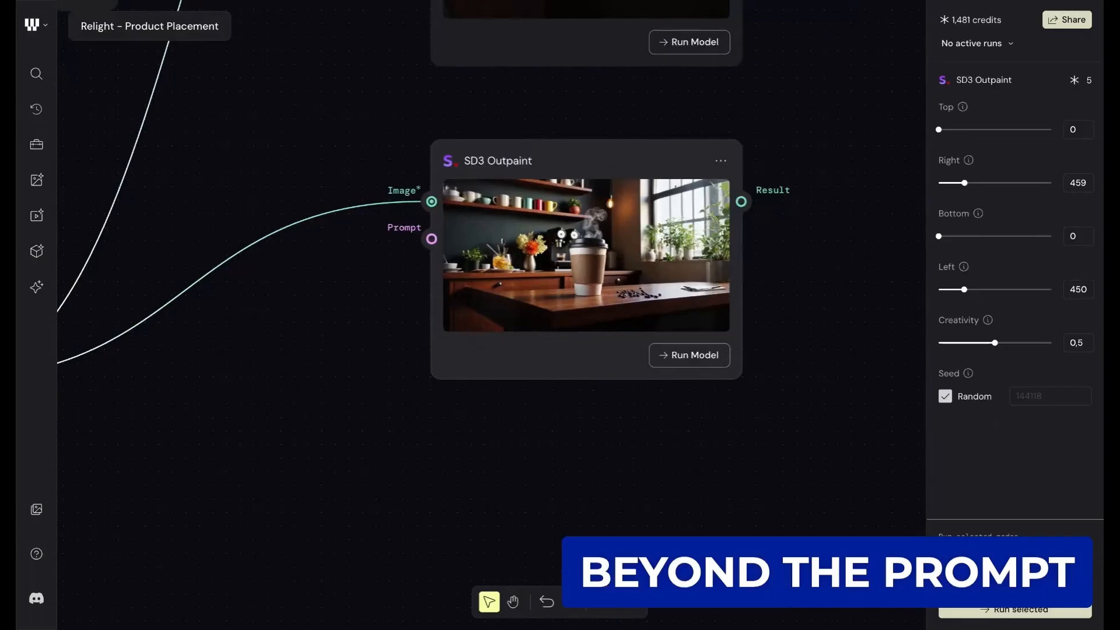
{"action": "scroll", "coordinate": [432, 313], "scroll_direction": "up", "scroll_amount": 1}
{"action": "scroll", "coordinate": [432, 312], "scroll_direction": "down", "scroll_amount": 2}
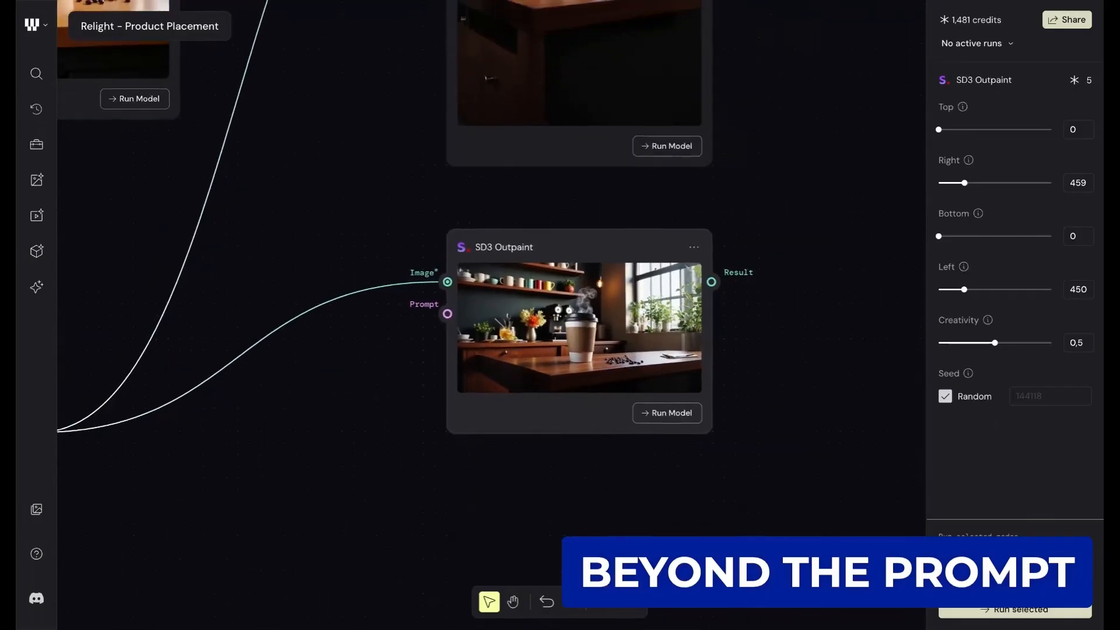
{"action": "scroll", "coordinate": [418, 311], "scroll_direction": "down", "scroll_amount": 1}
{"action": "scroll", "coordinate": [417, 311], "scroll_direction": "left", "scroll_amount": 1}
{"action": "scroll", "coordinate": [417, 311], "scroll_direction": "down", "scroll_amount": 1}
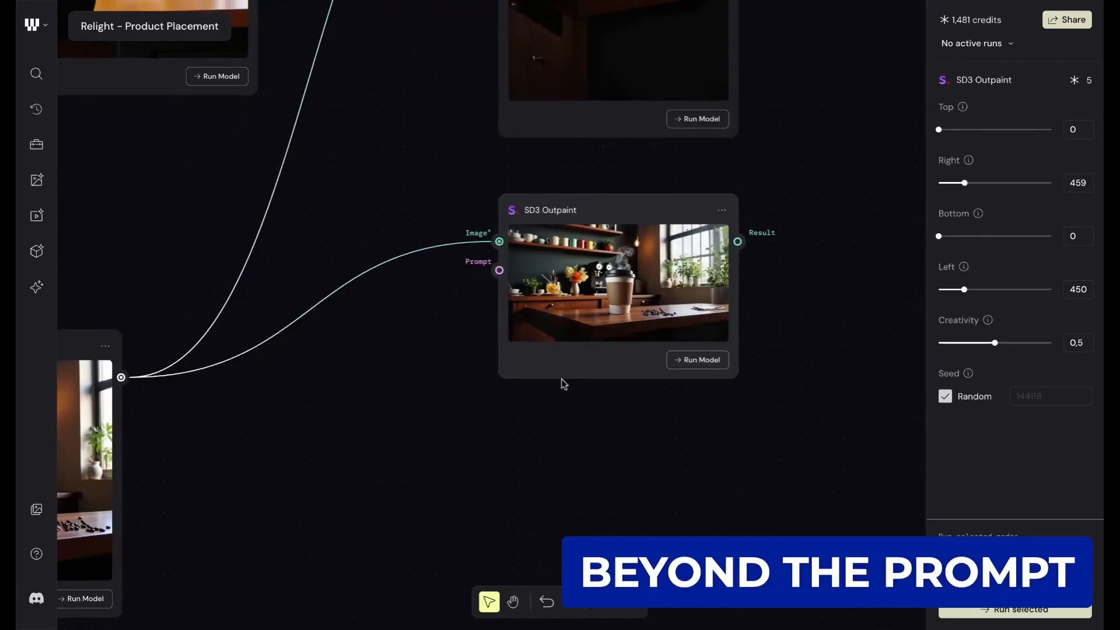
- Trace the widened SD3 Outpaint image back to the Relight 2.0 coffee shop image that feeds it
{"action": "scroll", "coordinate": [563, 383], "scroll_direction": "down", "scroll_amount": 2}
{"action": "scroll", "coordinate": [564, 384], "scroll_direction": "down", "scroll_amount": 3}
{"action": "scroll", "coordinate": [284, 266], "scroll_direction": "left", "scroll_amount": 2}
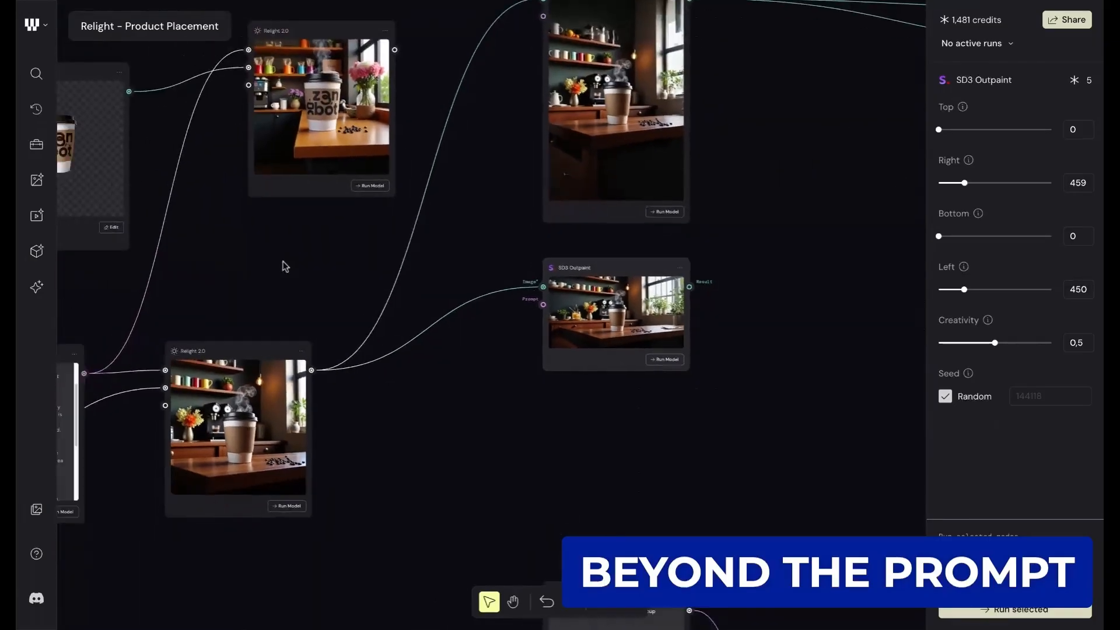
{"action": "scroll", "coordinate": [284, 266], "scroll_direction": "down", "scroll_amount": 1}
{"action": "scroll", "coordinate": [284, 266], "scroll_direction": "left", "scroll_amount": 1}
{"action": "scroll", "coordinate": [284, 266], "scroll_direction": "down", "scroll_amount": 1}
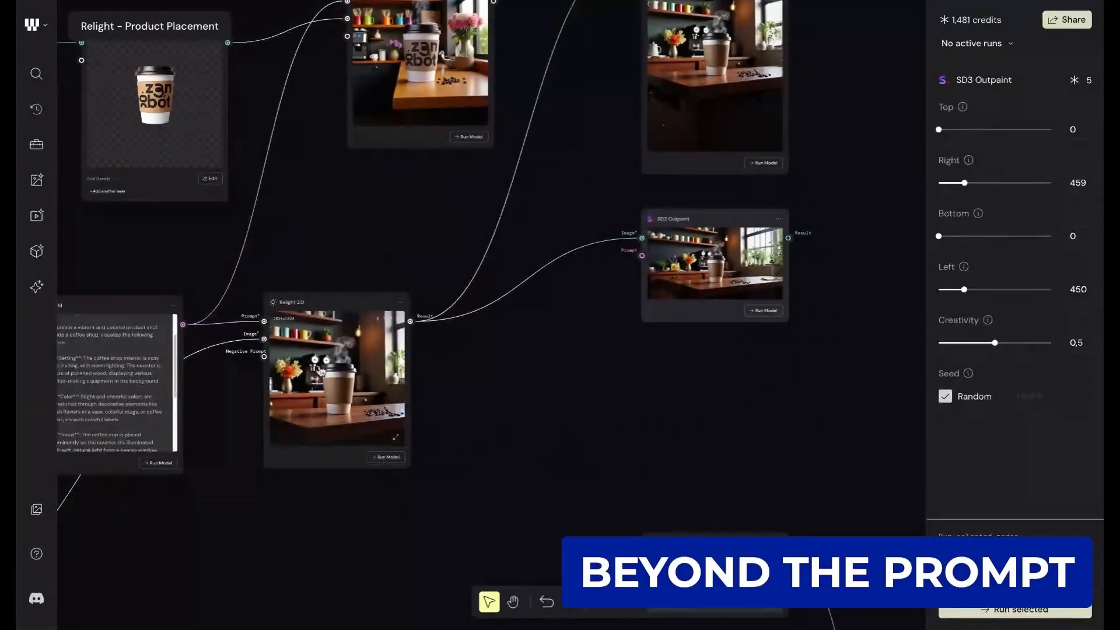
{"action": "scroll", "coordinate": [610, 244], "scroll_direction": "up", "scroll_amount": 1}
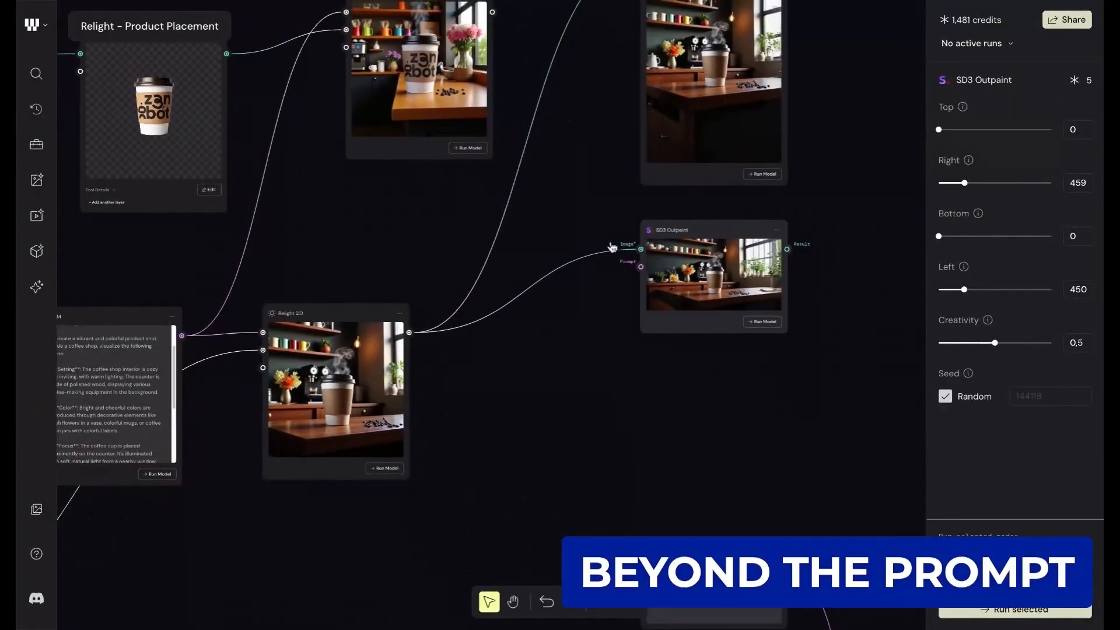
- Display the portrait SD3 Outpaint node's settings and compare its image with the landscape SD3 Outpaint version
{"action": "scroll", "coordinate": [676, 210], "scroll_direction": "up", "scroll_amount": 3}
{"action": "scroll", "coordinate": [675, 210], "scroll_direction": "right", "scroll_amount": 1}
{"action": "scroll", "coordinate": [677, 222], "scroll_direction": "up", "scroll_amount": 3}
{"action": "scroll", "coordinate": [677, 222], "scroll_direction": "up", "scroll_amount": 2}
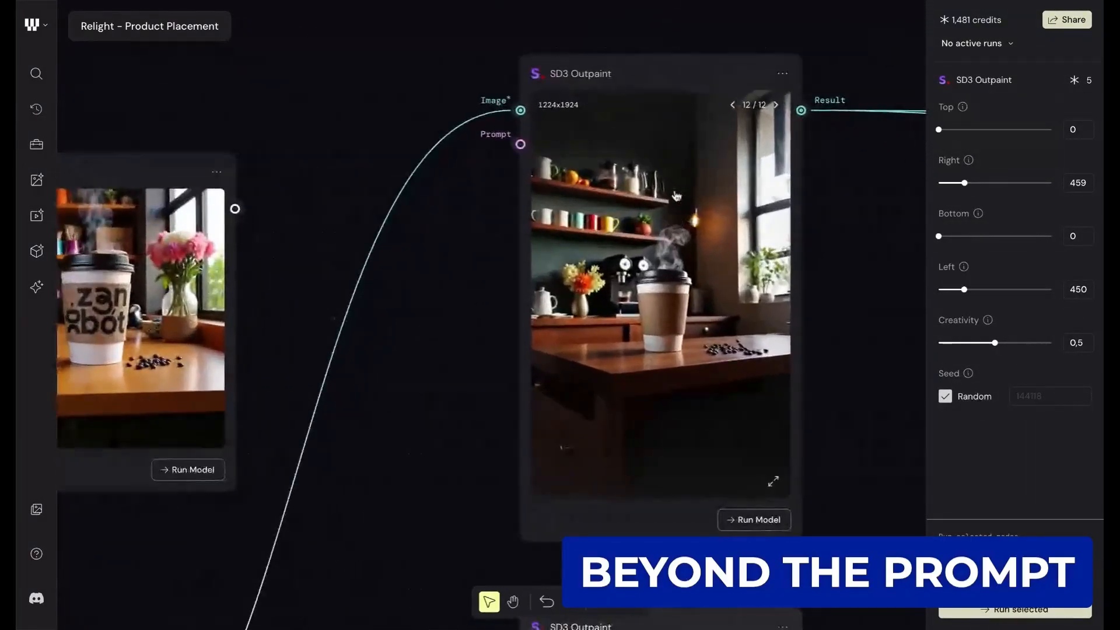
{"action": "left_click", "coordinate": [682, 77]}
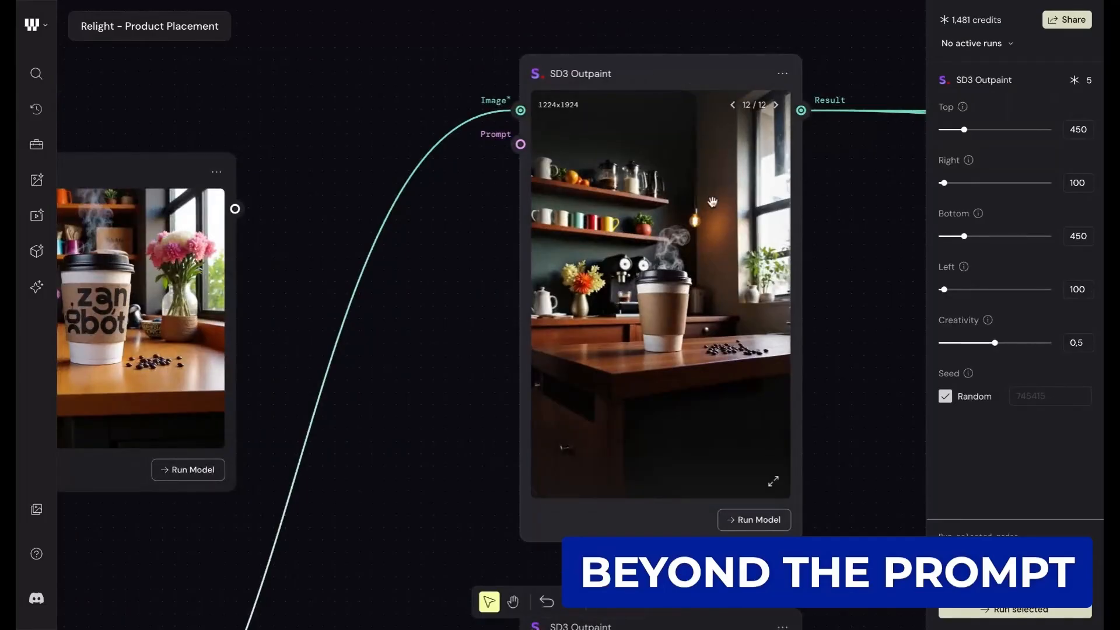
{"action": "scroll", "coordinate": [735, 299], "scroll_direction": "down", "scroll_amount": 5}
{"action": "scroll", "coordinate": [735, 299], "scroll_direction": "left", "scroll_amount": 1}
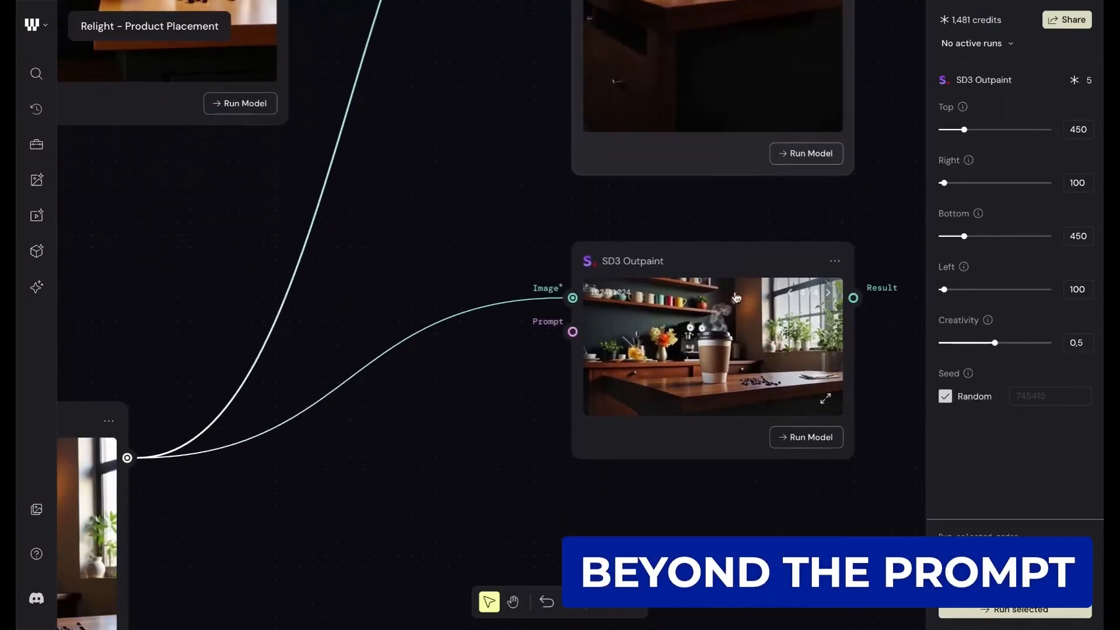
- Follow the portrait SD3 Outpaint result along its connections to the Compositor with the coffee slogan
{"action": "scroll", "coordinate": [736, 298], "scroll_direction": "up", "scroll_amount": 6}
{"action": "scroll", "coordinate": [737, 297], "scroll_direction": "right", "scroll_amount": 1}
{"action": "scroll", "coordinate": [737, 297], "scroll_direction": "down", "scroll_amount": 2}
{"action": "scroll", "coordinate": [736, 297], "scroll_direction": "right", "scroll_amount": 1}
{"action": "scroll", "coordinate": [736, 298], "scroll_direction": "up", "scroll_amount": 1}
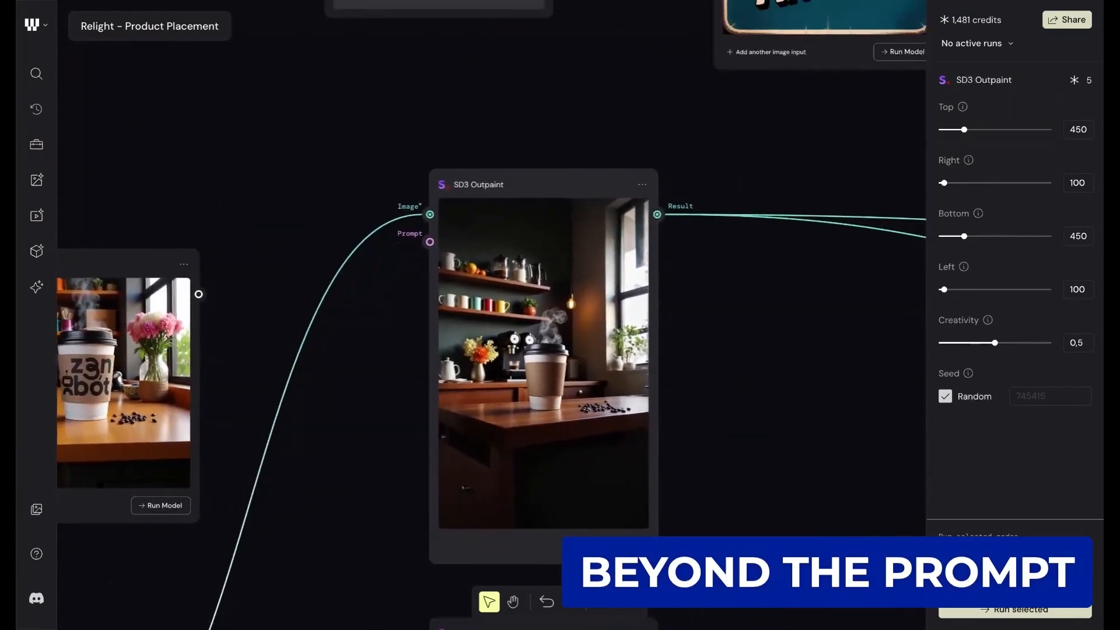
{"action": "scroll", "coordinate": [737, 251], "scroll_direction": "down", "scroll_amount": 2}
{"action": "scroll", "coordinate": [737, 251], "scroll_direction": "right", "scroll_amount": 6}
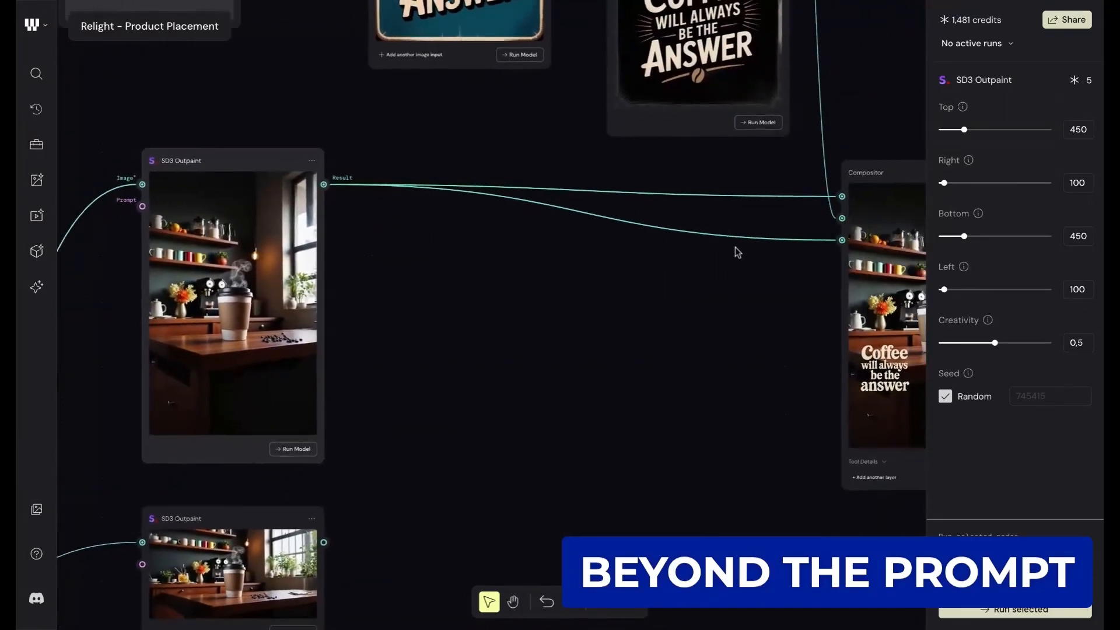
{"action": "scroll", "coordinate": [737, 252], "scroll_direction": "down", "scroll_amount": 1}
{"action": "scroll", "coordinate": [738, 251], "scroll_direction": "right", "scroll_amount": 2}
{"action": "scroll", "coordinate": [742, 254], "scroll_direction": "right", "scroll_amount": 3}
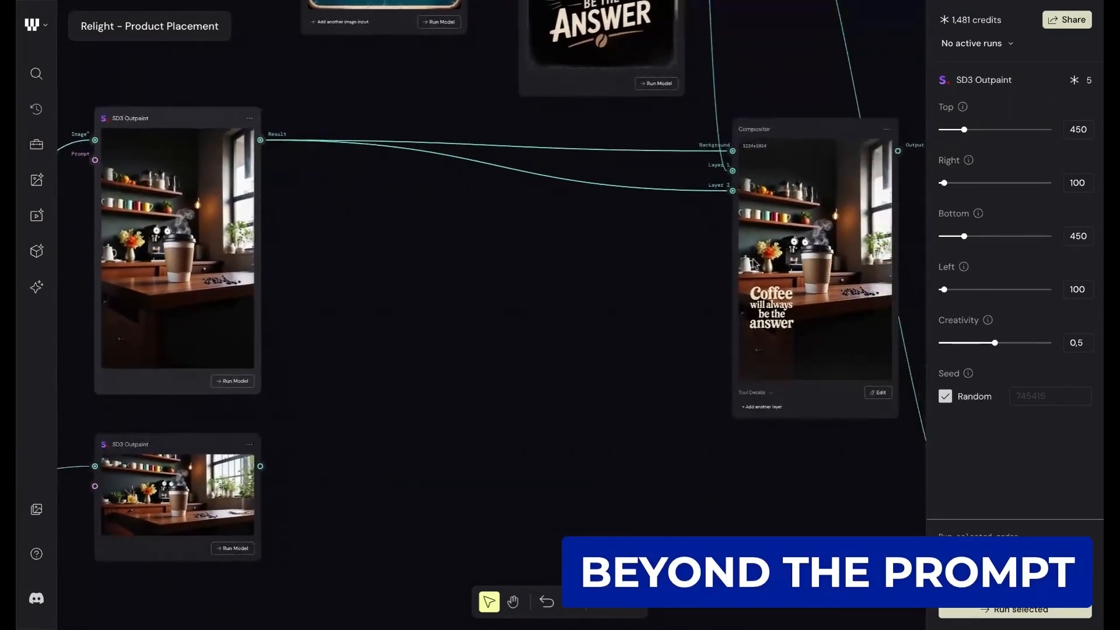
- Trace the slogan back to its source and read the two Text prompts feeding GPT Image 1 and Ideogram V3
{"action": "scroll", "coordinate": [700, 277], "scroll_direction": "up", "scroll_amount": 8}
{"action": "scroll", "coordinate": [701, 277], "scroll_direction": "left", "scroll_amount": 4}
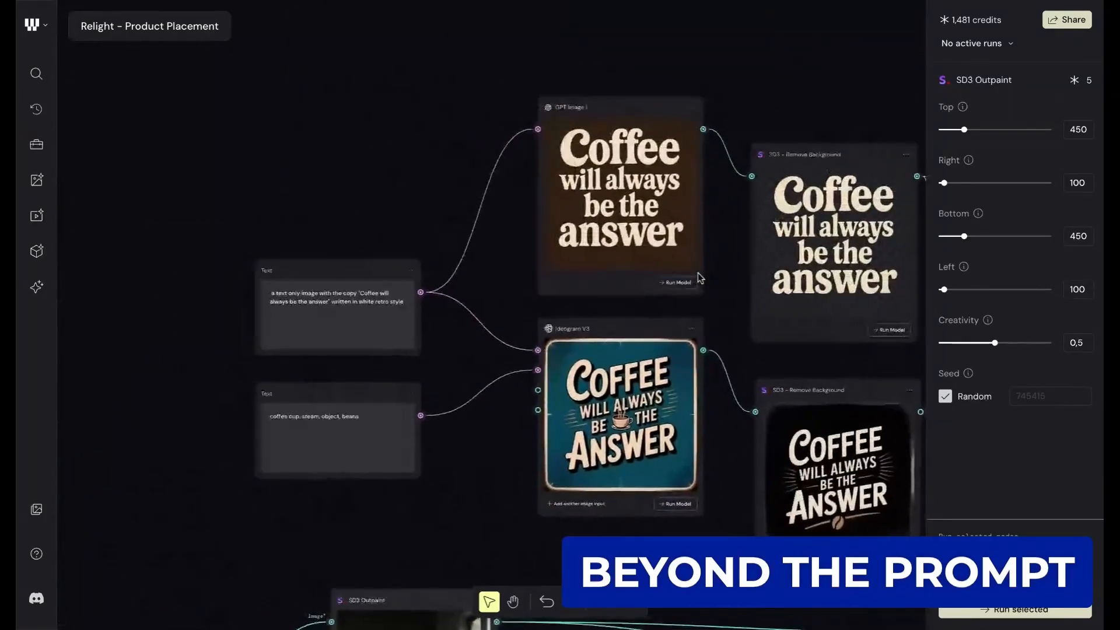
{"action": "scroll", "coordinate": [445, 303], "scroll_direction": "up", "scroll_amount": 3}
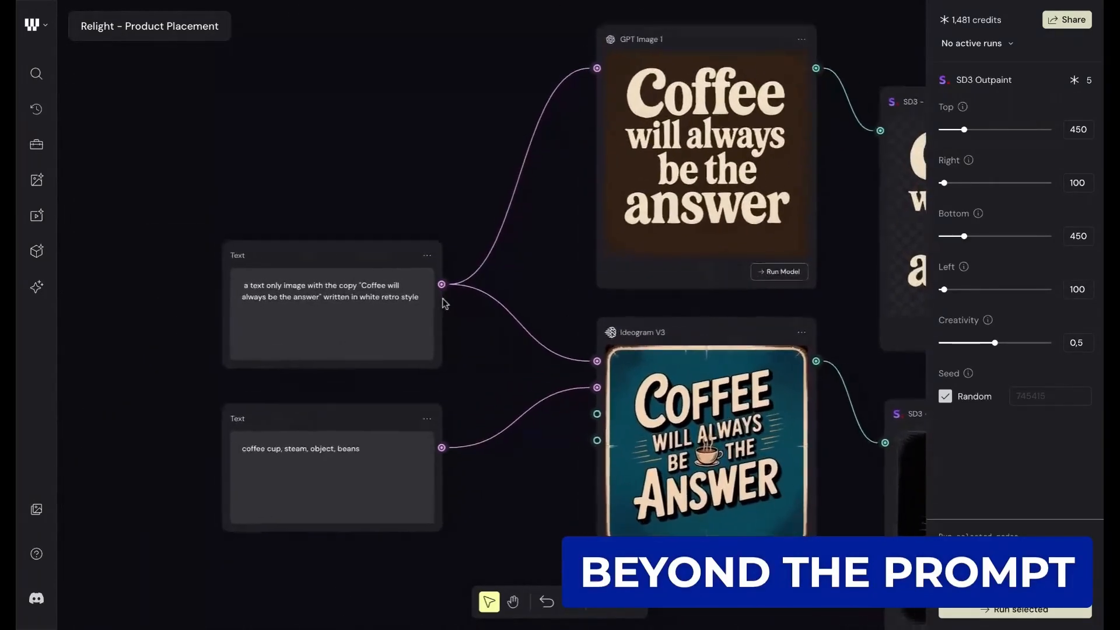
{"action": "scroll", "coordinate": [444, 303], "scroll_direction": "up", "scroll_amount": 1}
{"action": "scroll", "coordinate": [236, 302], "scroll_direction": "up", "scroll_amount": 1}
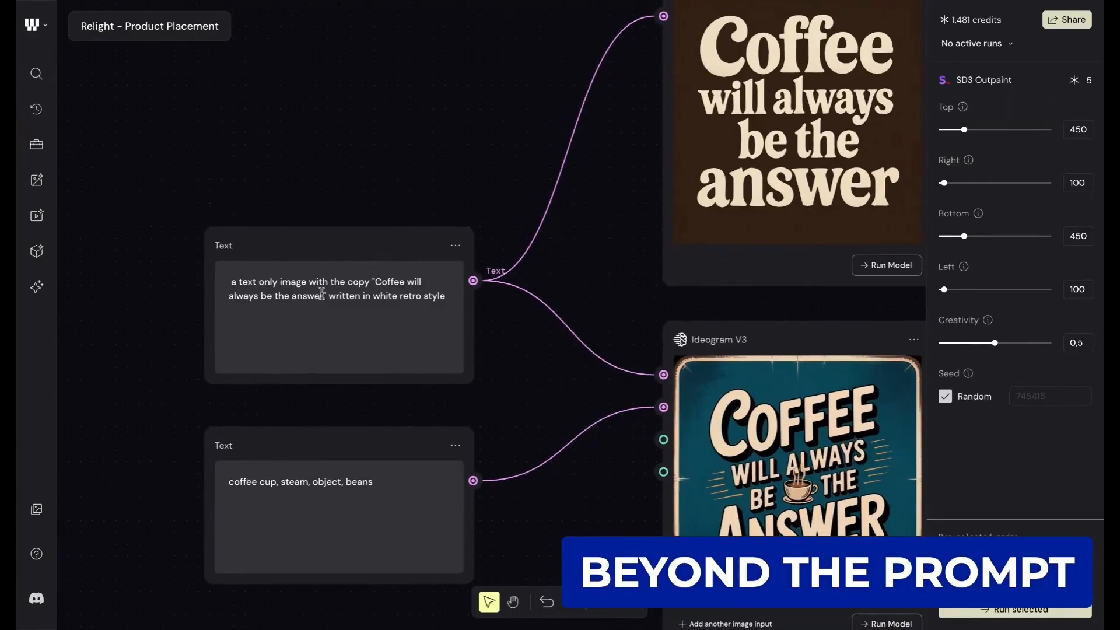
{"action": "scroll", "coordinate": [491, 285], "scroll_direction": "right", "scroll_amount": 2}
{"action": "scroll", "coordinate": [491, 284], "scroll_direction": "up", "scroll_amount": 1}
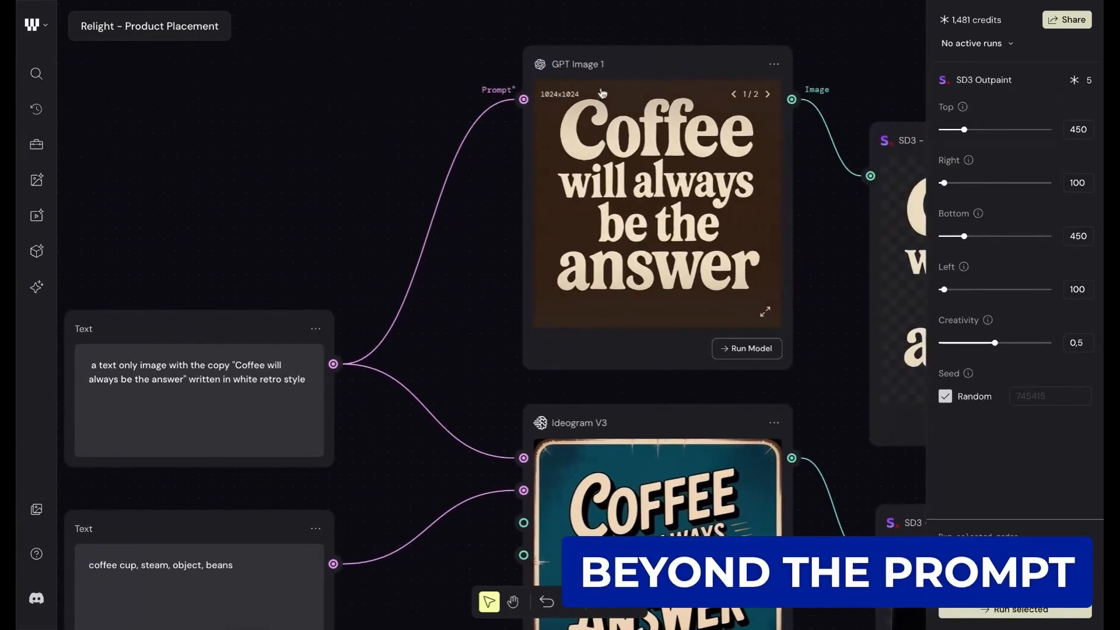
- Display the GPT Image 1 settings and compare its slogan lettering with the Ideogram V3 version up close
{"action": "left_click", "coordinate": [596, 70]}
{"action": "scroll", "coordinate": [594, 308], "scroll_direction": "down", "scroll_amount": 3}
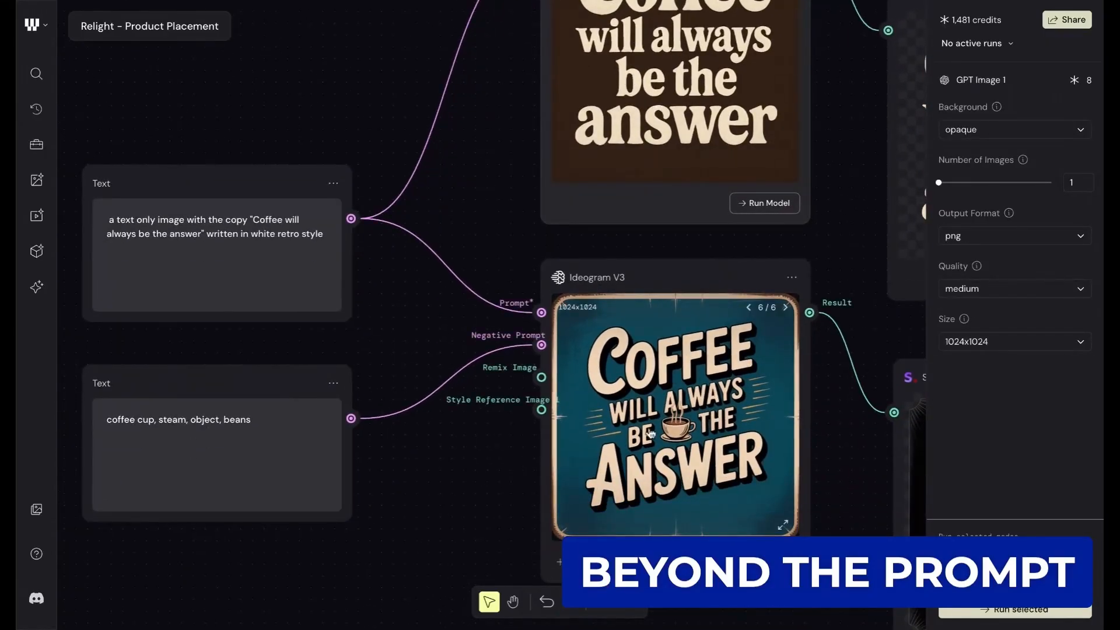
{"action": "scroll", "coordinate": [690, 482], "scroll_direction": "up", "scroll_amount": 3}
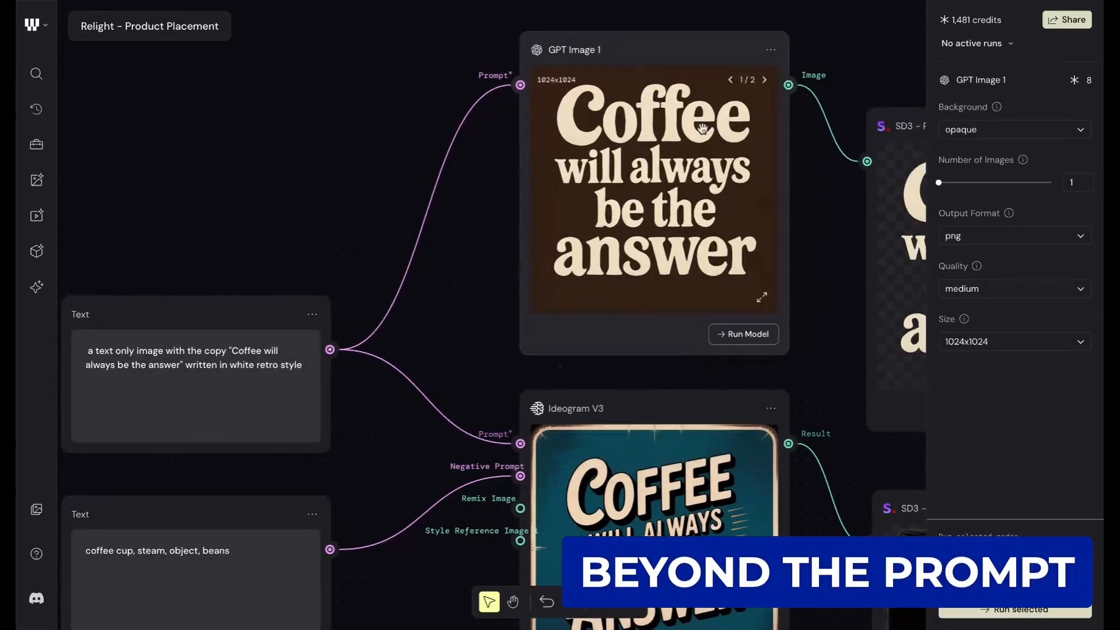
{"action": "scroll", "coordinate": [658, 185], "scroll_direction": "down", "scroll_amount": 3}
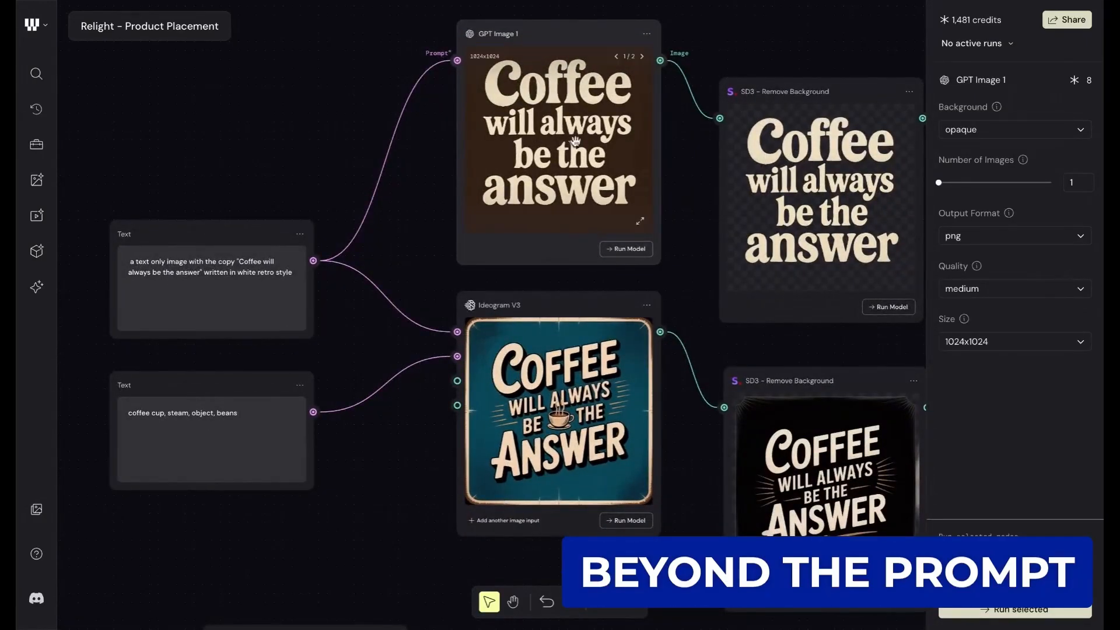
{"action": "scroll", "coordinate": [575, 140], "scroll_direction": "up", "scroll_amount": 5}
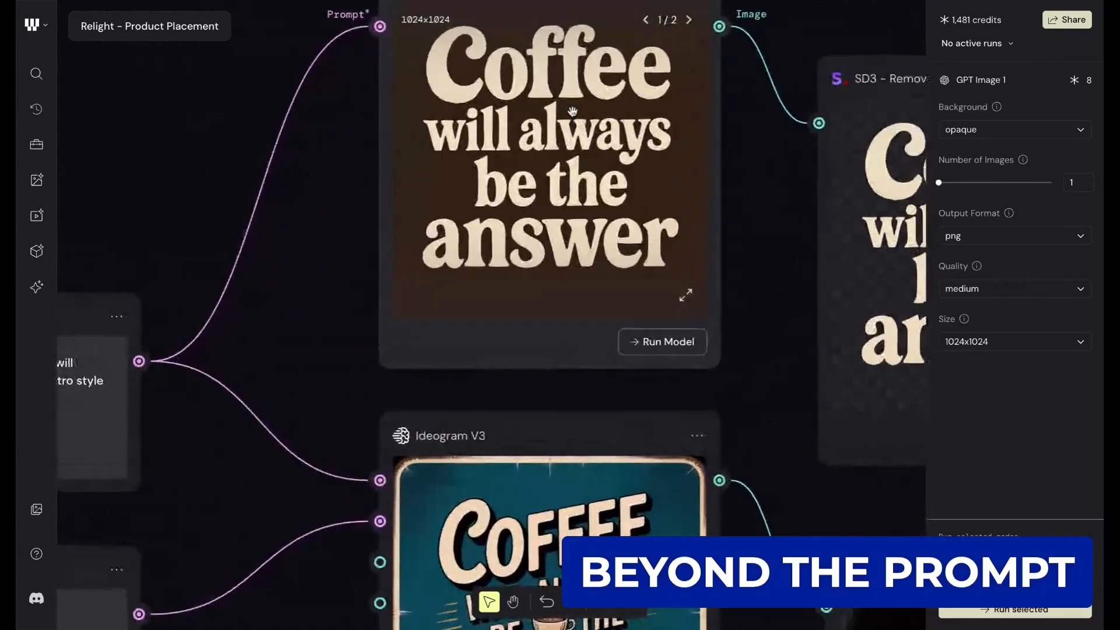
{"action": "scroll", "coordinate": [574, 140], "scroll_direction": "up", "scroll_amount": 1}
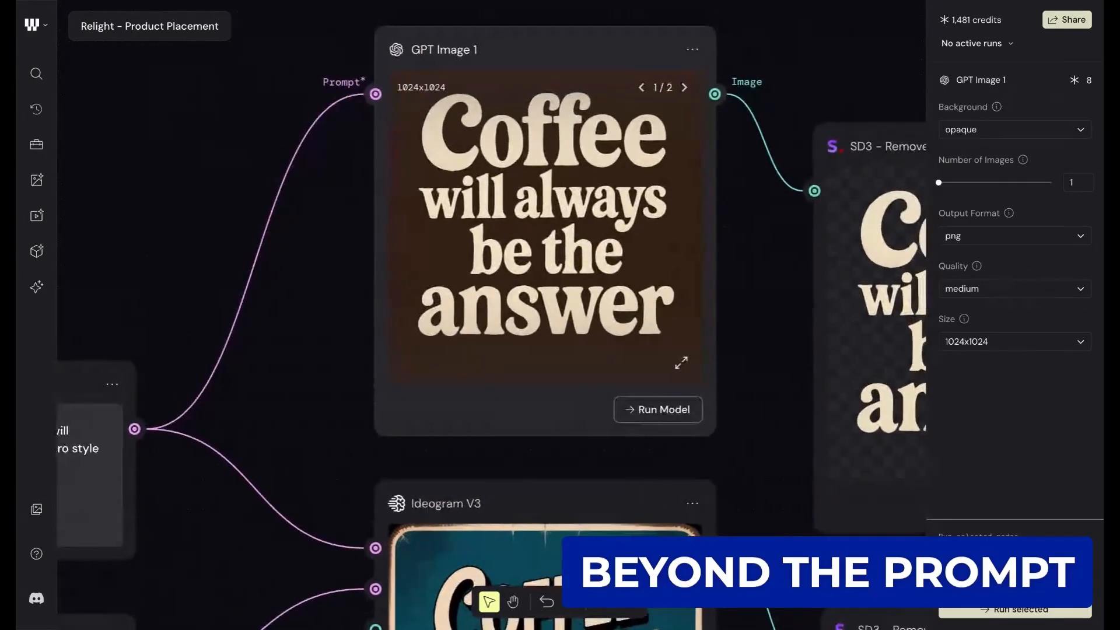
{"action": "scroll", "coordinate": [571, 129], "scroll_direction": "down", "scroll_amount": 2}
{"action": "scroll", "coordinate": [572, 129], "scroll_direction": "up", "scroll_amount": 2}
{"action": "scroll", "coordinate": [578, 216], "scroll_direction": "down", "scroll_amount": 1}
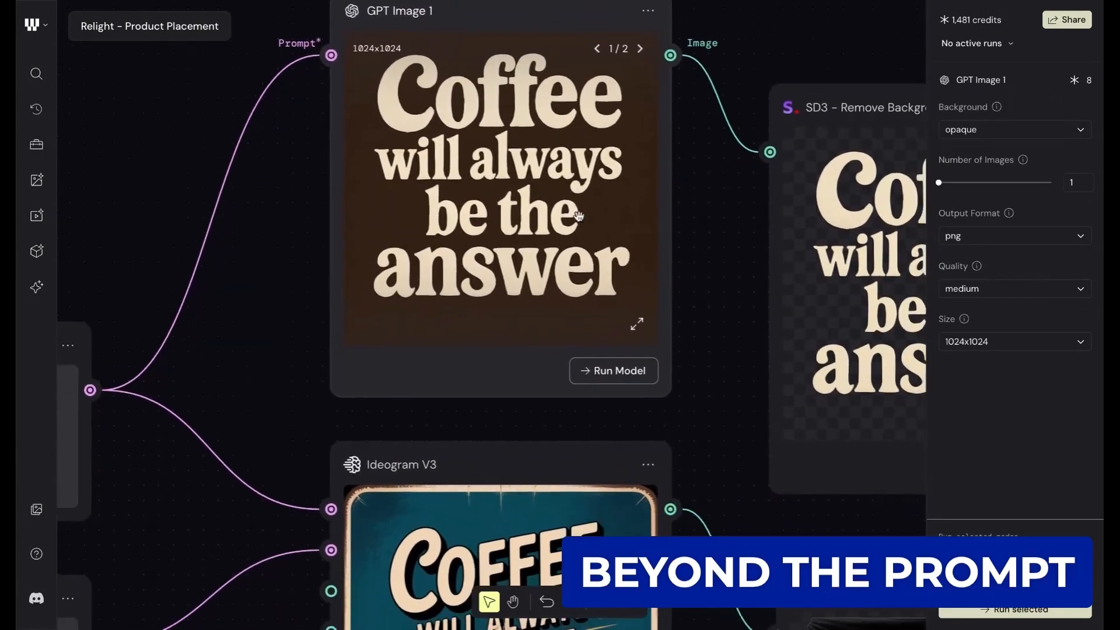
- Follow the GPT Image 1 output to the SD3 - Remove Background node and examine its cut-out slogan lettering
{"action": "scroll", "coordinate": [579, 216], "scroll_direction": "right", "scroll_amount": 3}
{"action": "scroll", "coordinate": [579, 215], "scroll_direction": "down", "scroll_amount": 2}
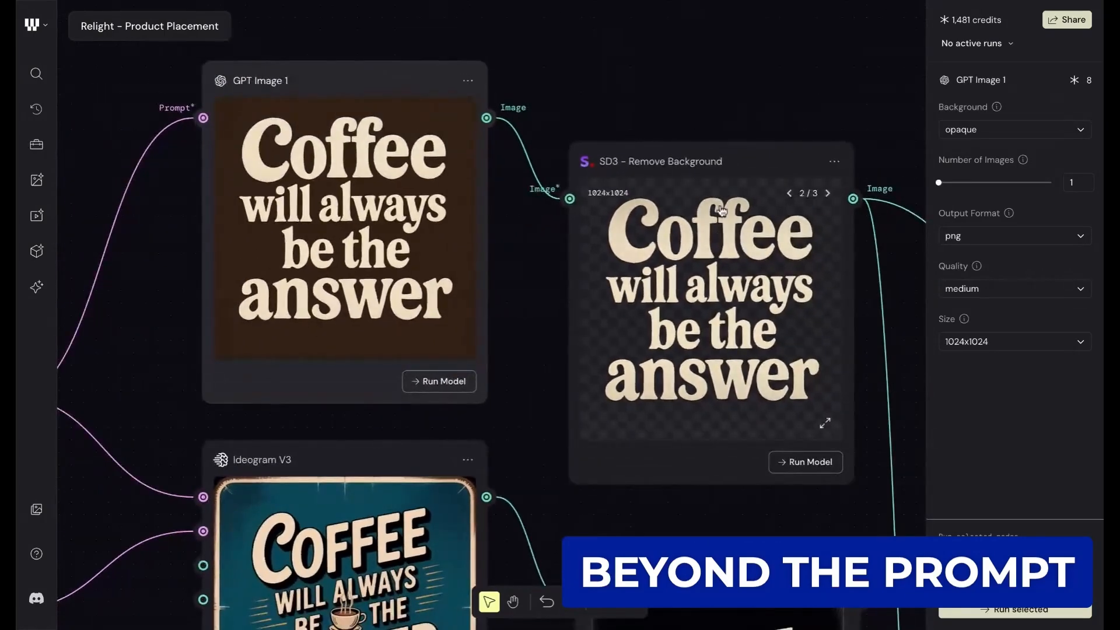
{"action": "scroll", "coordinate": [721, 210], "scroll_direction": "down", "scroll_amount": 1}
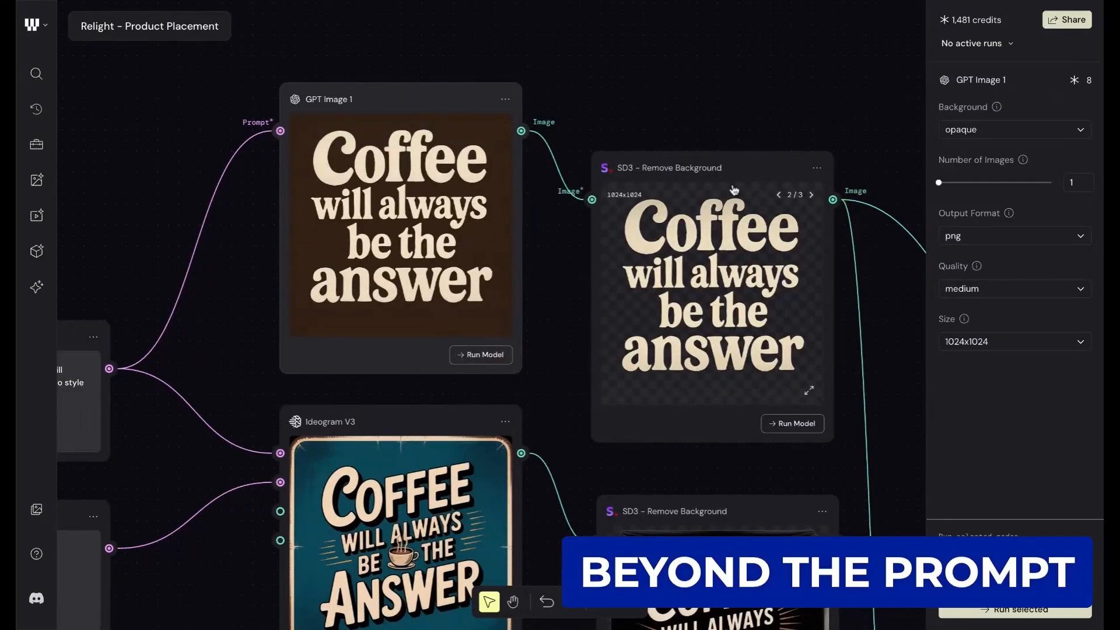
{"action": "right_click", "coordinate": [647, 248]}
{"action": "left_click", "coordinate": [600, 223]}
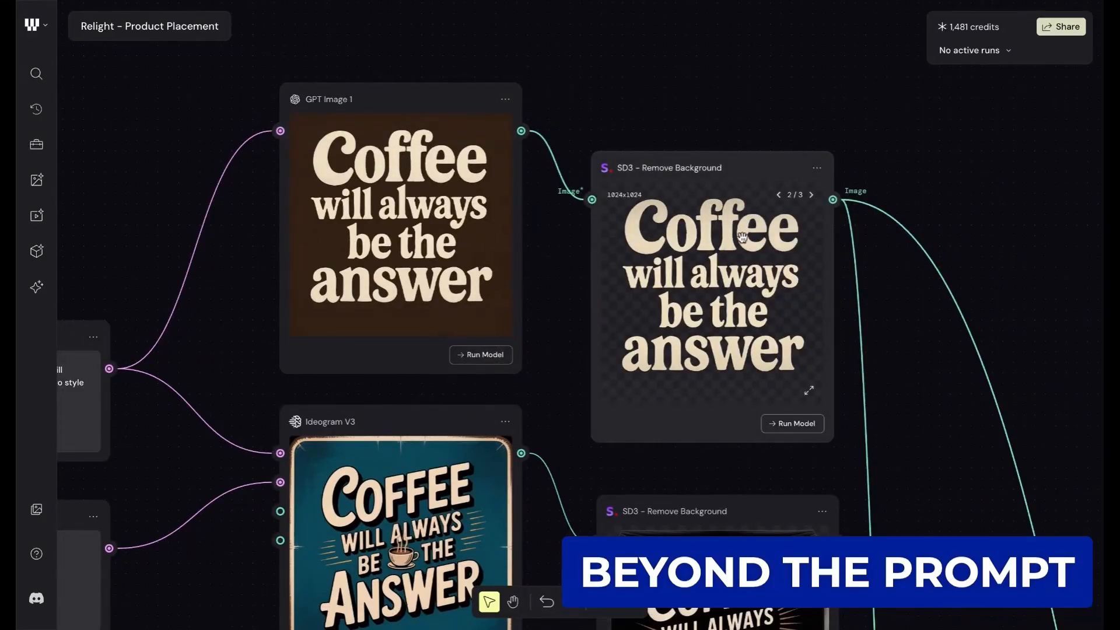
- Follow the cut-out slogan from SD3 - Remove Background to the Compositor's Layer 1 input and examine the combined image
{"action": "scroll", "coordinate": [730, 283], "scroll_direction": "right", "scroll_amount": 3}
{"action": "scroll", "coordinate": [730, 282], "scroll_direction": "down", "scroll_amount": 2}
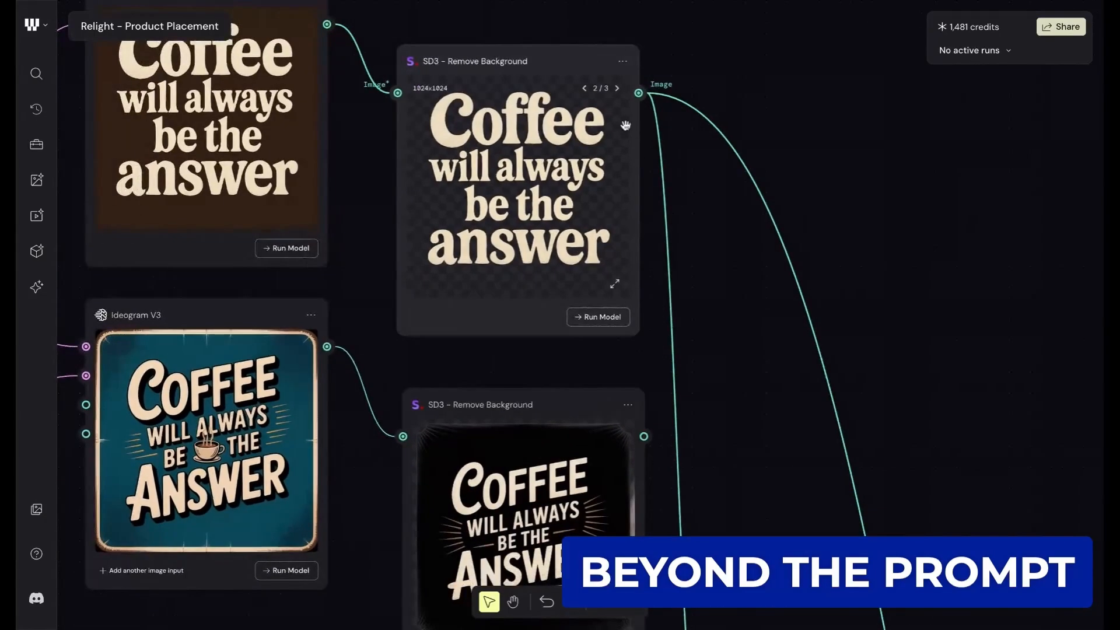
{"action": "scroll", "coordinate": [735, 251], "scroll_direction": "down", "scroll_amount": 7}
{"action": "scroll", "coordinate": [735, 251], "scroll_direction": "right", "scroll_amount": 1}
{"action": "scroll", "coordinate": [735, 251], "scroll_direction": "down", "scroll_amount": 2}
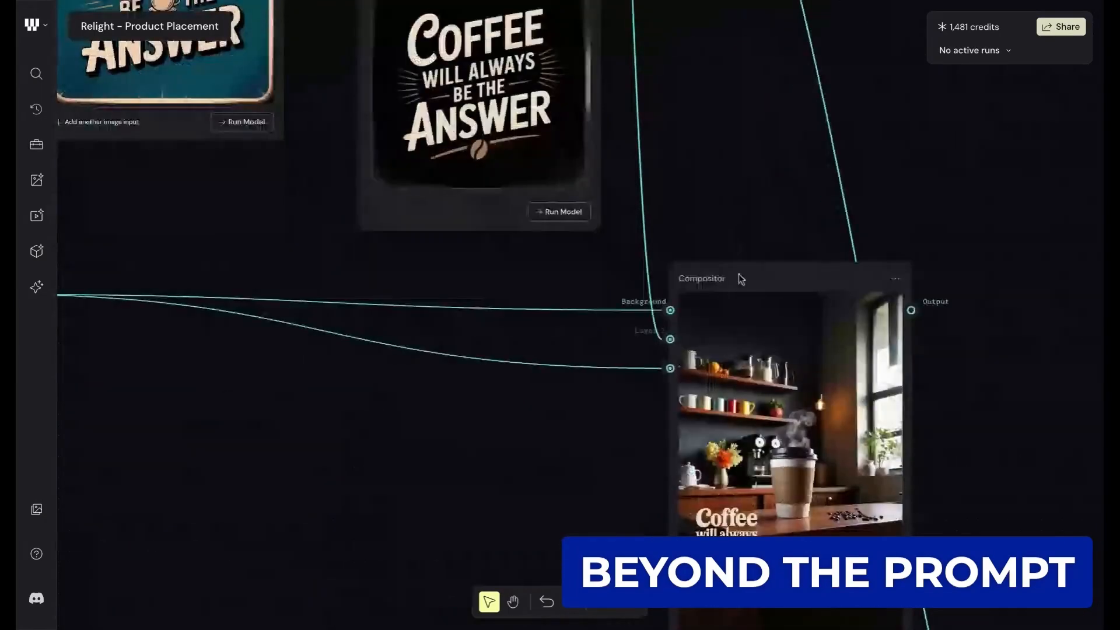
{"action": "scroll", "coordinate": [741, 274], "scroll_direction": "down", "scroll_amount": 4}
{"action": "scroll", "coordinate": [794, 393], "scroll_direction": "up", "scroll_amount": 3}
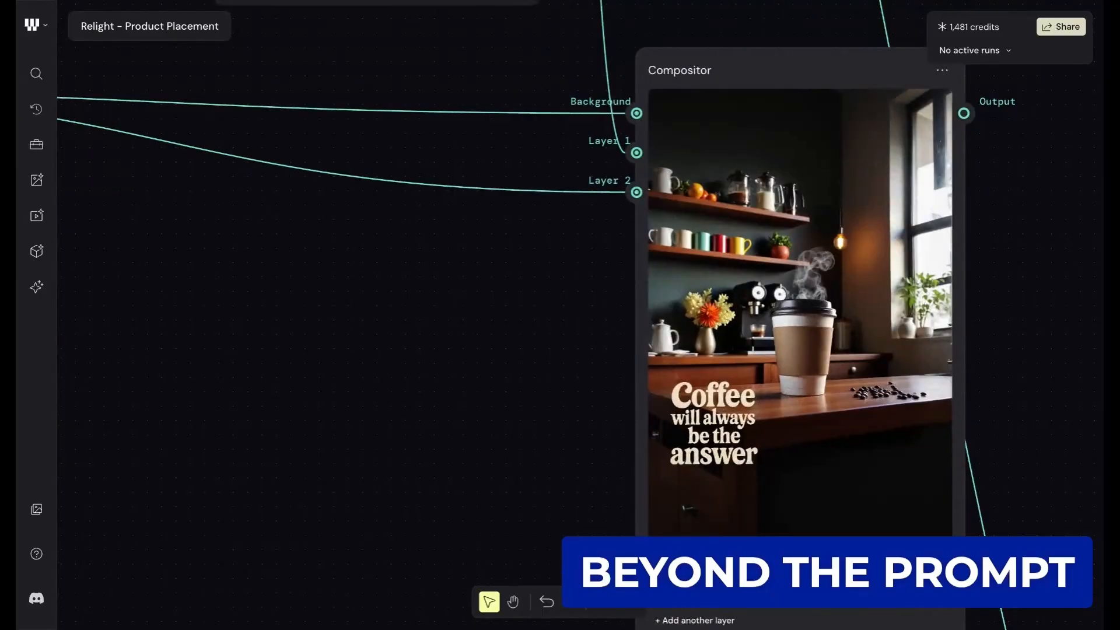
- Open the Compositor for editing, reposition the "Coffee will always be the answer" lettering slightly, and return to the workflow
{"action": "left_click", "coordinate": [928, 588]}
{"action": "left_click_drag", "start_coordinate": [473, 182], "coordinate": [478, 413]}
{"action": "key", "text": "Escape"}
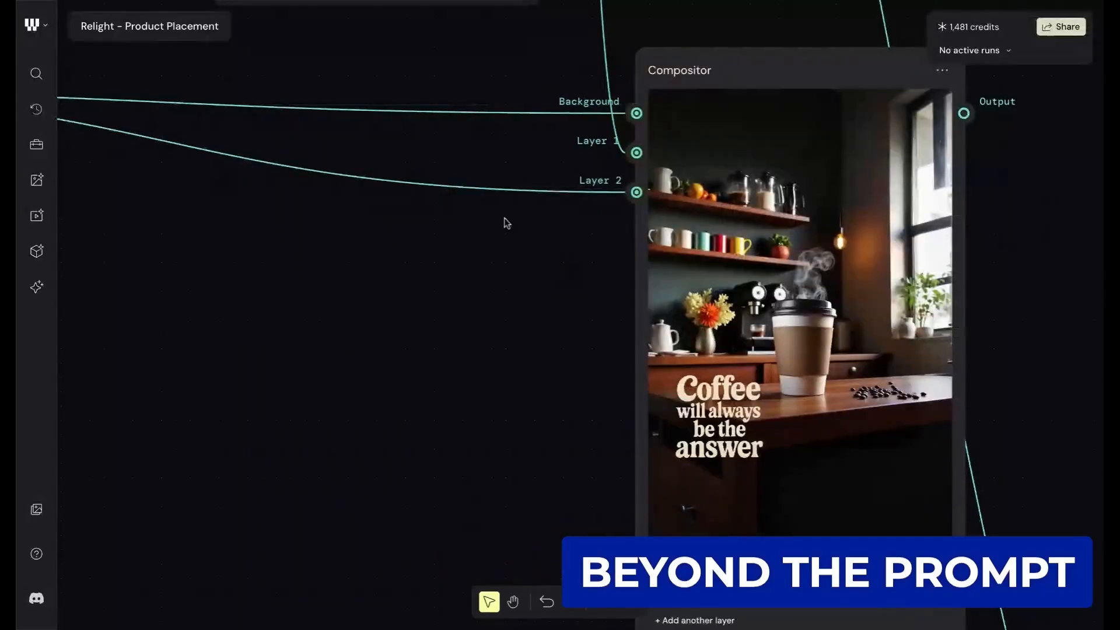
- Examine the complete Compositor image together with its Background, Layer 1 and Layer 2 inputs
{"action": "scroll", "coordinate": [860, 280], "scroll_direction": "right", "scroll_amount": 2}
{"action": "scroll", "coordinate": [791, 320], "scroll_direction": "down", "scroll_amount": 1}
{"action": "scroll", "coordinate": [817, 285], "scroll_direction": "down", "scroll_amount": 4}
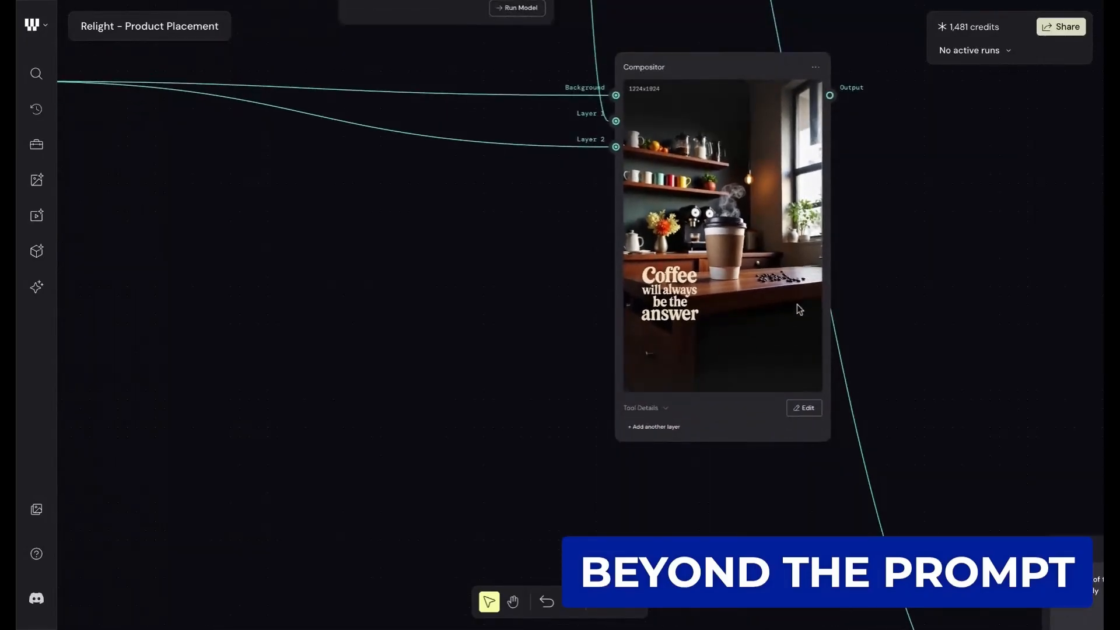
{"action": "scroll", "coordinate": [799, 312], "scroll_direction": "up", "scroll_amount": 4}
{"action": "scroll", "coordinate": [670, 285], "scroll_direction": "down", "scroll_amount": 4}
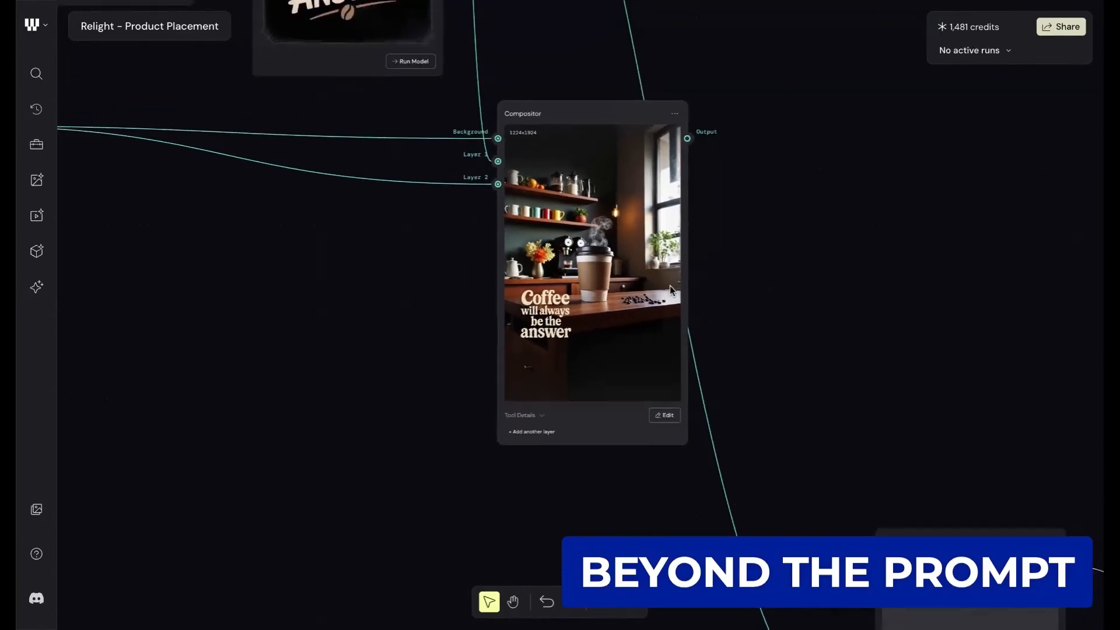
- Look over the branch that combines the logo cup and slogan in a second Compositor feeding the video node
{"action": "scroll", "coordinate": [670, 285], "scroll_direction": "down", "scroll_amount": 7}
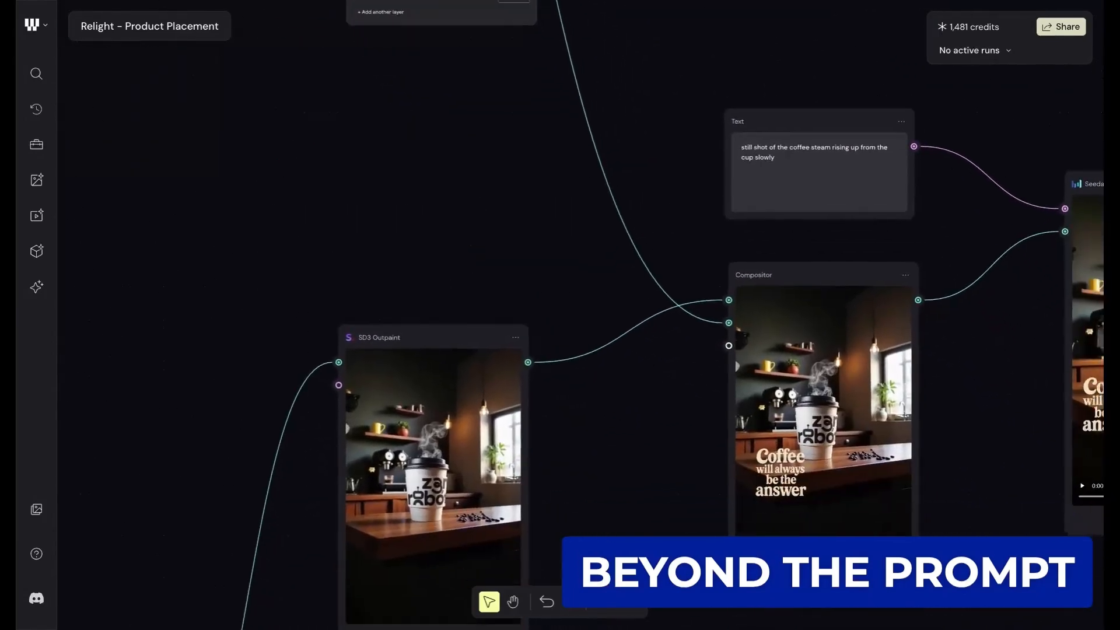
{"action": "scroll", "coordinate": [583, 315], "scroll_direction": "right", "scroll_amount": 3}
{"action": "scroll", "coordinate": [671, 286], "scroll_direction": "down", "scroll_amount": 5}
{"action": "scroll", "coordinate": [671, 286], "scroll_direction": "up", "scroll_amount": 2}
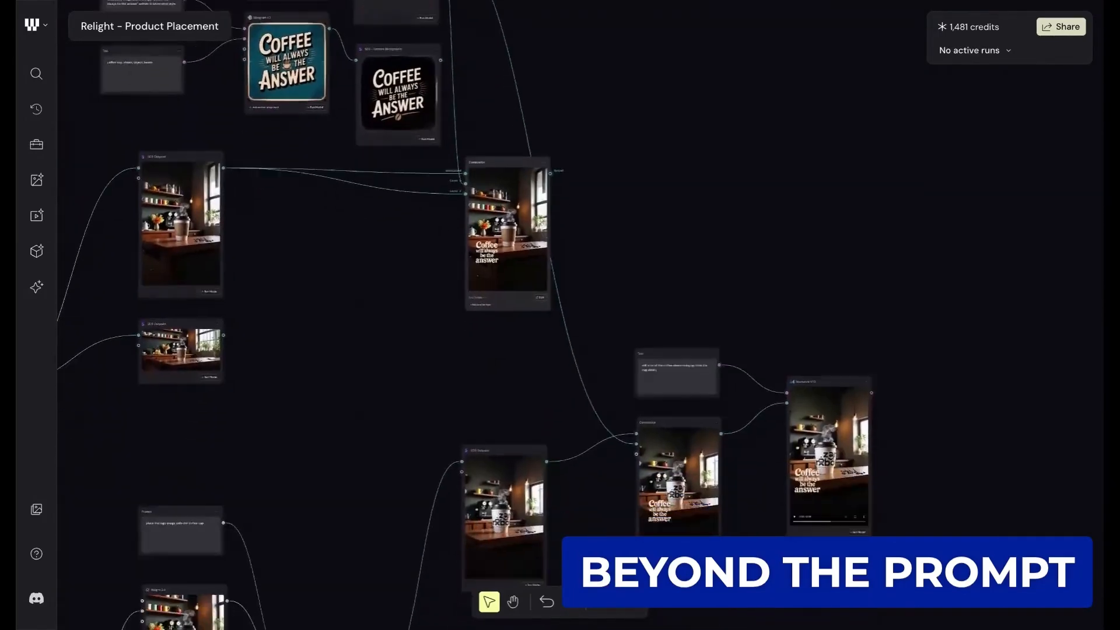
- Trace the logo cup branch back to the File and Relight 2.0 nodes feeding Flux Kontext Multi Image
{"action": "scroll", "coordinate": [671, 286], "scroll_direction": "down", "scroll_amount": 3}
{"action": "scroll", "coordinate": [671, 286], "scroll_direction": "left", "scroll_amount": 3}
{"action": "scroll", "coordinate": [669, 462], "scroll_direction": "left", "scroll_amount": 5}
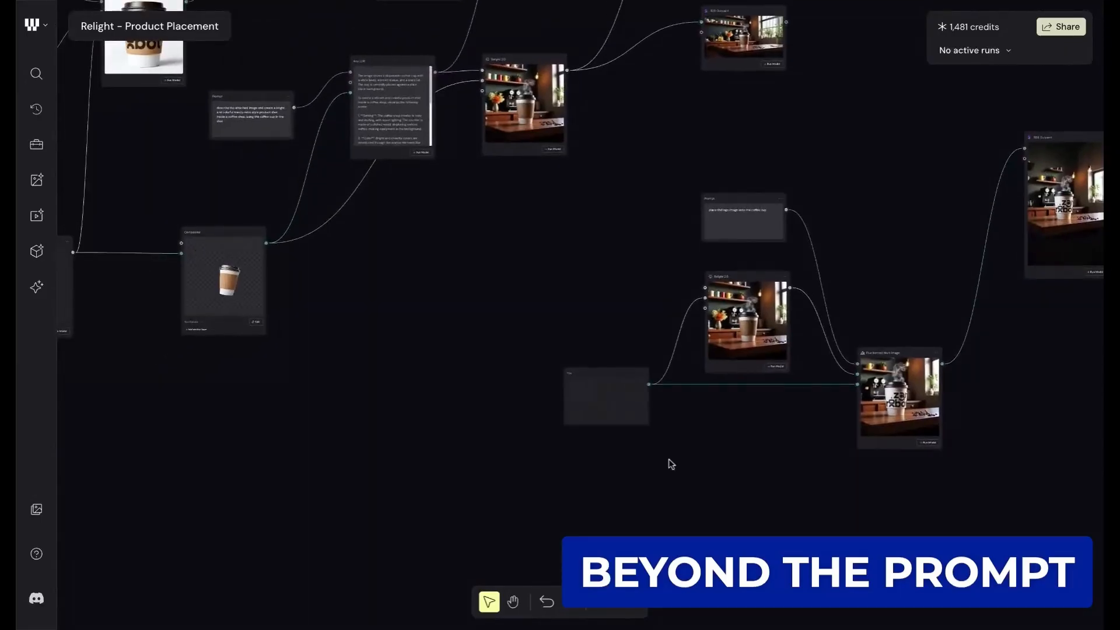
{"action": "scroll", "coordinate": [670, 462], "scroll_direction": "up", "scroll_amount": 5}
{"action": "scroll", "coordinate": [670, 462], "scroll_direction": "up", "scroll_amount": 2}
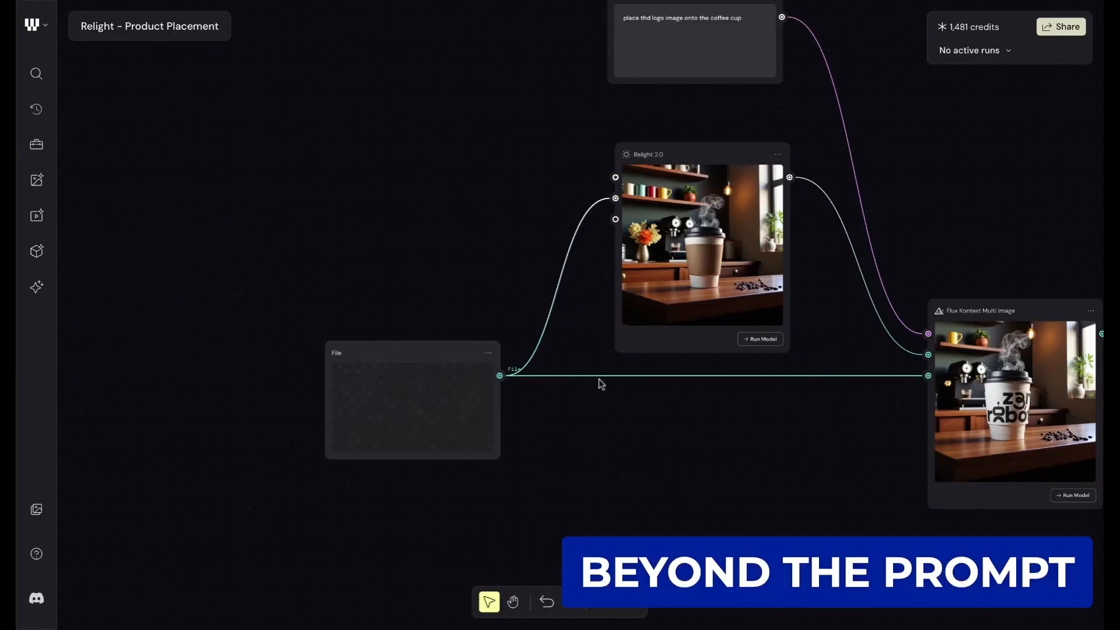
{"action": "scroll", "coordinate": [713, 269], "scroll_direction": "up", "scroll_amount": 2}
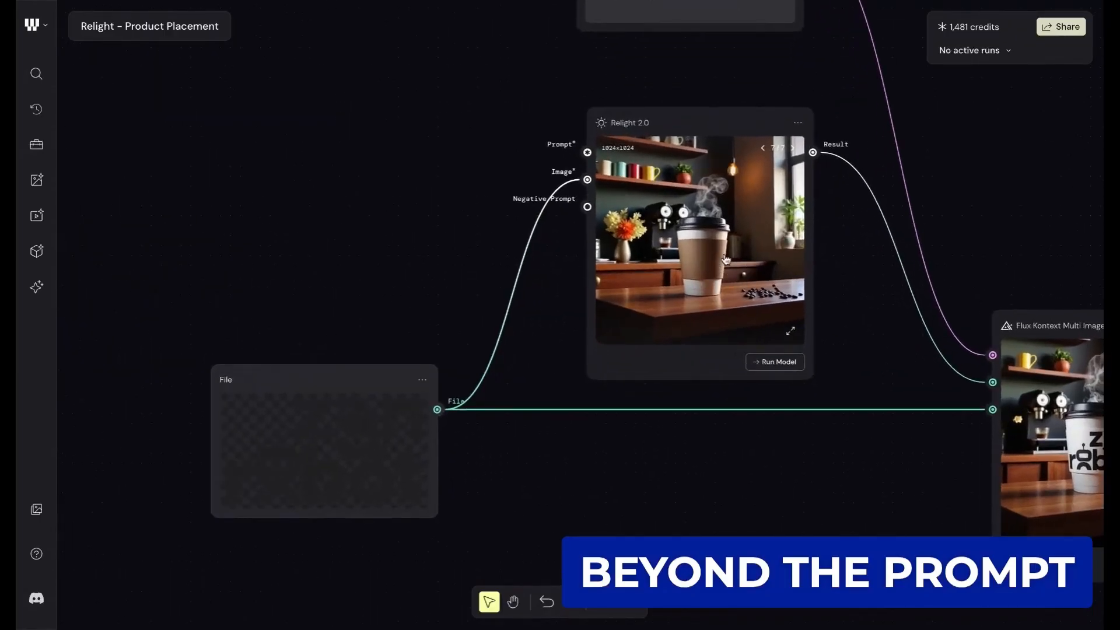
- Read the logo placement prompt that feeds the Flux Kontext Multi Image node
{"action": "scroll", "coordinate": [726, 260], "scroll_direction": "up", "scroll_amount": 2}
{"action": "scroll", "coordinate": [726, 260], "scroll_direction": "right", "scroll_amount": 2}
{"action": "scroll", "coordinate": [726, 261], "scroll_direction": "down", "scroll_amount": 2}
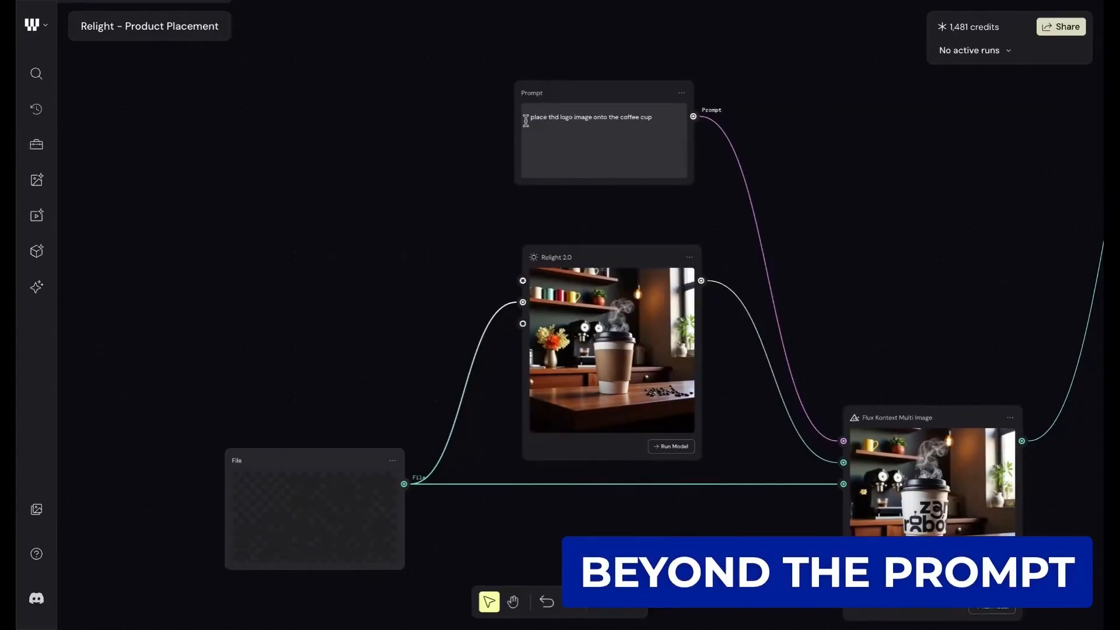
{"action": "scroll", "coordinate": [554, 116], "scroll_direction": "up", "scroll_amount": 3}
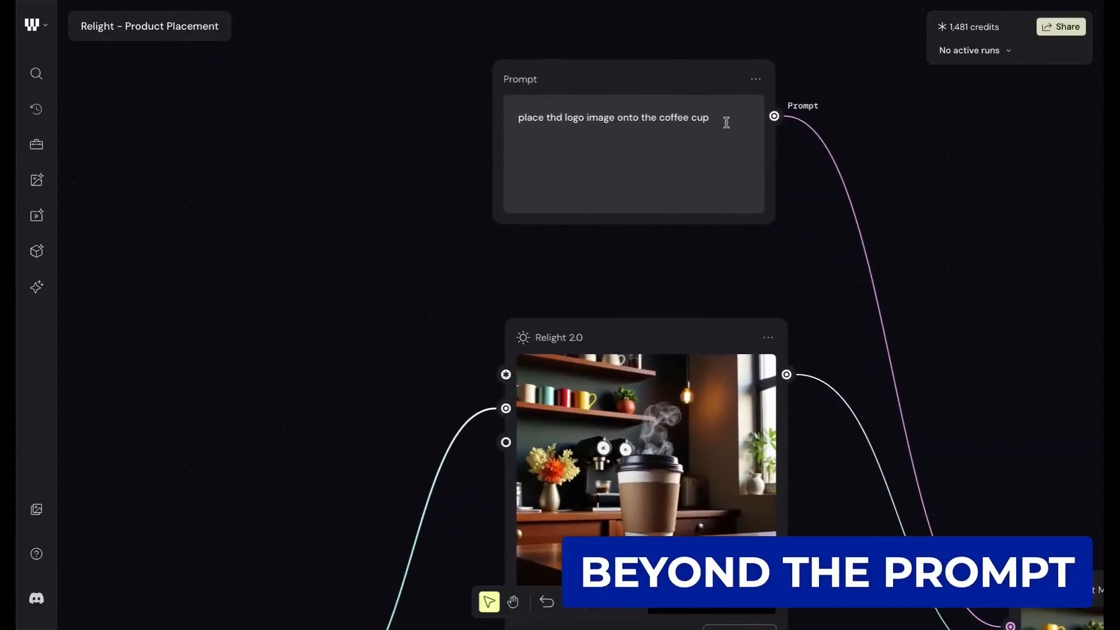
- Examine the logo cup image in the Flux Kontext Multi Image node along with its prompt and two image inputs
{"action": "scroll", "coordinate": [663, 158], "scroll_direction": "down", "scroll_amount": 10}
{"action": "scroll", "coordinate": [662, 158], "scroll_direction": "right", "scroll_amount": 8}
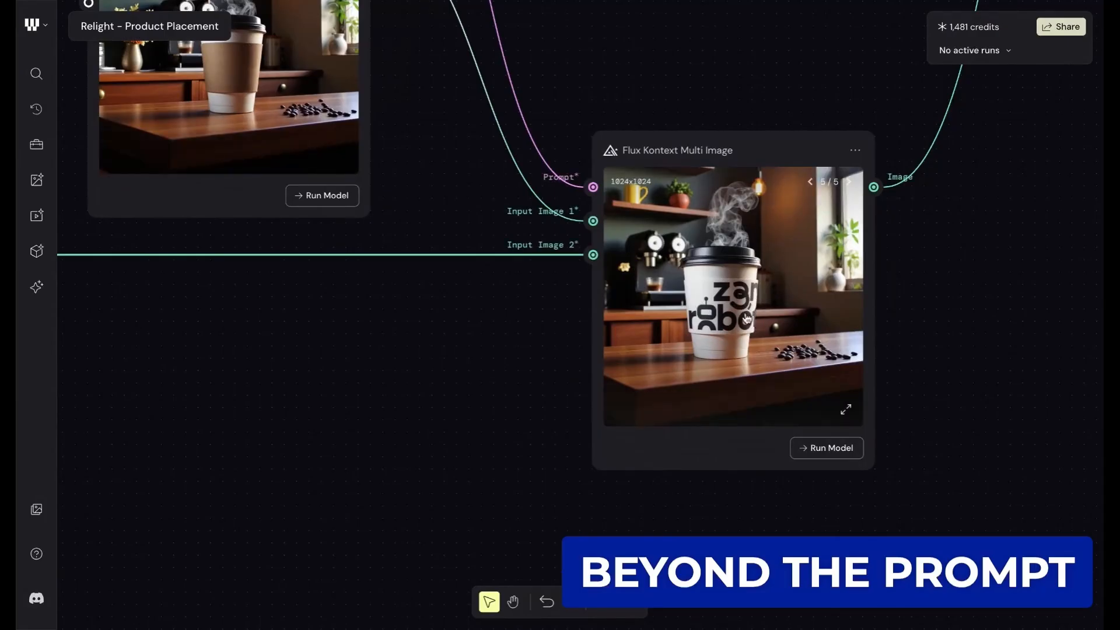
{"action": "scroll", "coordinate": [747, 318], "scroll_direction": "up", "scroll_amount": 5}
{"action": "scroll", "coordinate": [748, 318], "scroll_direction": "down", "scroll_amount": 2}
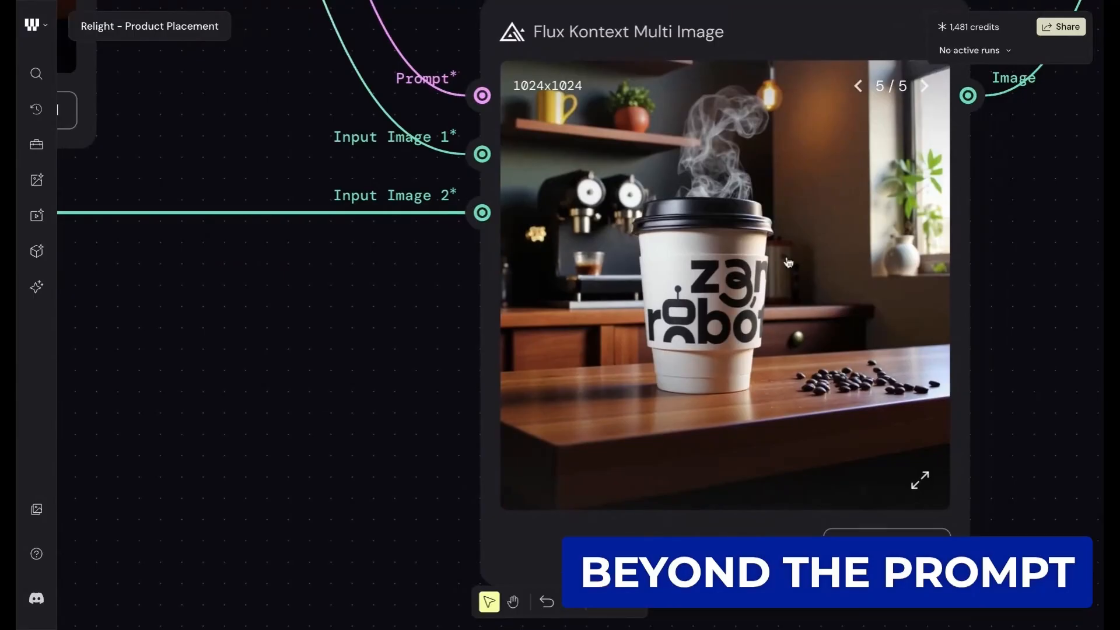
{"action": "scroll", "coordinate": [788, 263], "scroll_direction": "down", "scroll_amount": 3}
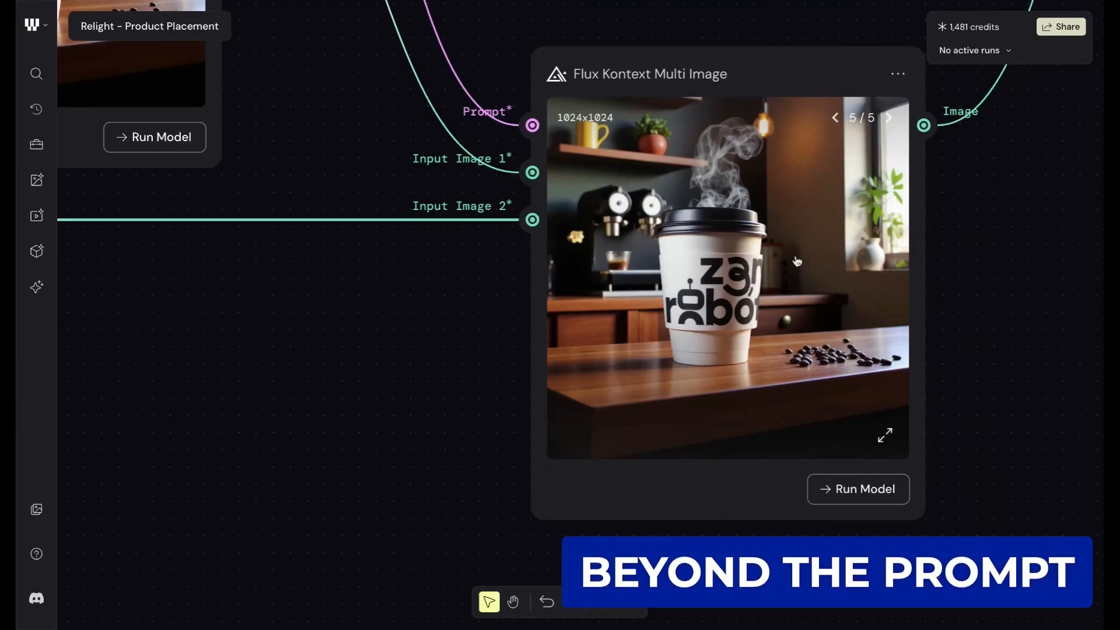
{"action": "scroll", "coordinate": [866, 249], "scroll_direction": "right", "scroll_amount": 4}
{"action": "scroll", "coordinate": [865, 249], "scroll_direction": "up", "scroll_amount": 3}
{"action": "scroll", "coordinate": [760, 258], "scroll_direction": "down", "scroll_amount": 2}
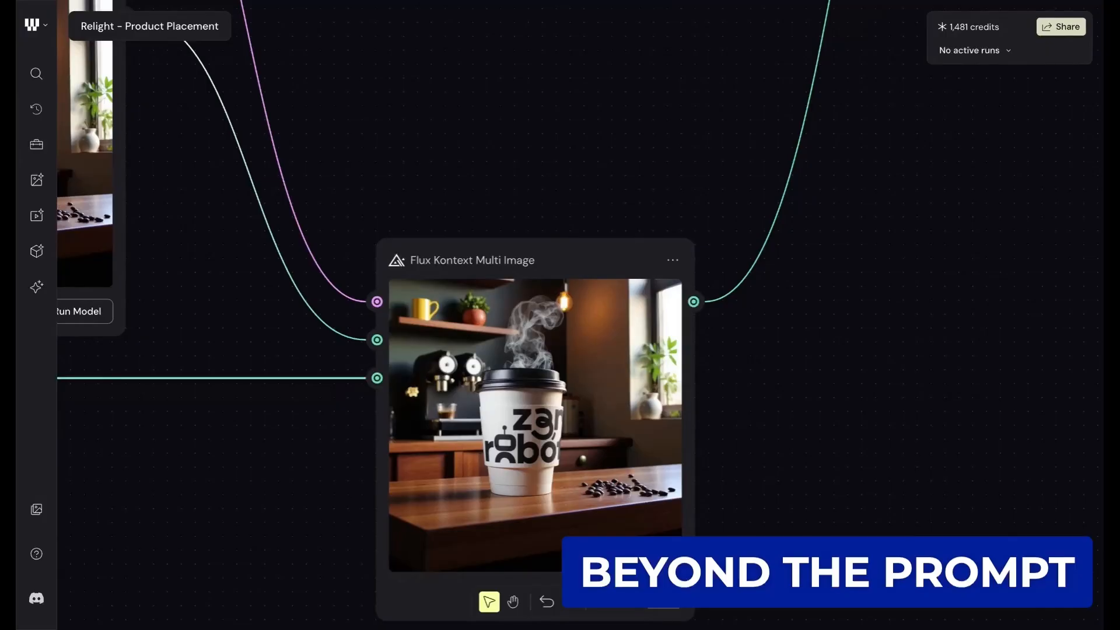
{"action": "scroll", "coordinate": [773, 361], "scroll_direction": "down", "scroll_amount": 1}
{"action": "scroll", "coordinate": [546, 422], "scroll_direction": "up", "scroll_amount": 5}
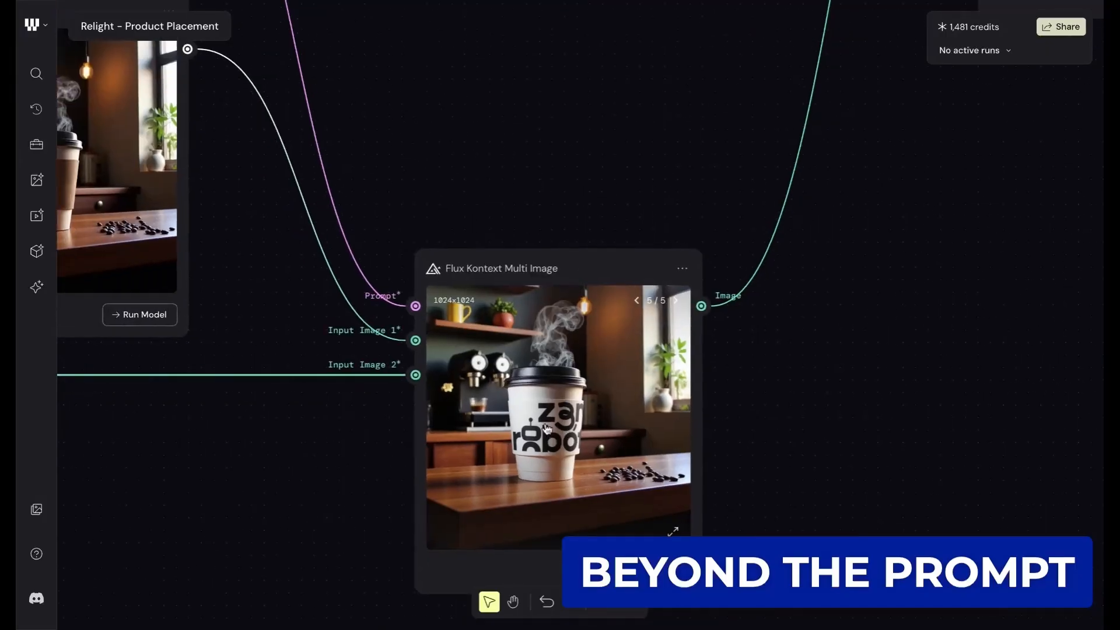
{"action": "scroll", "coordinate": [530, 345], "scroll_direction": "down", "scroll_amount": 4}
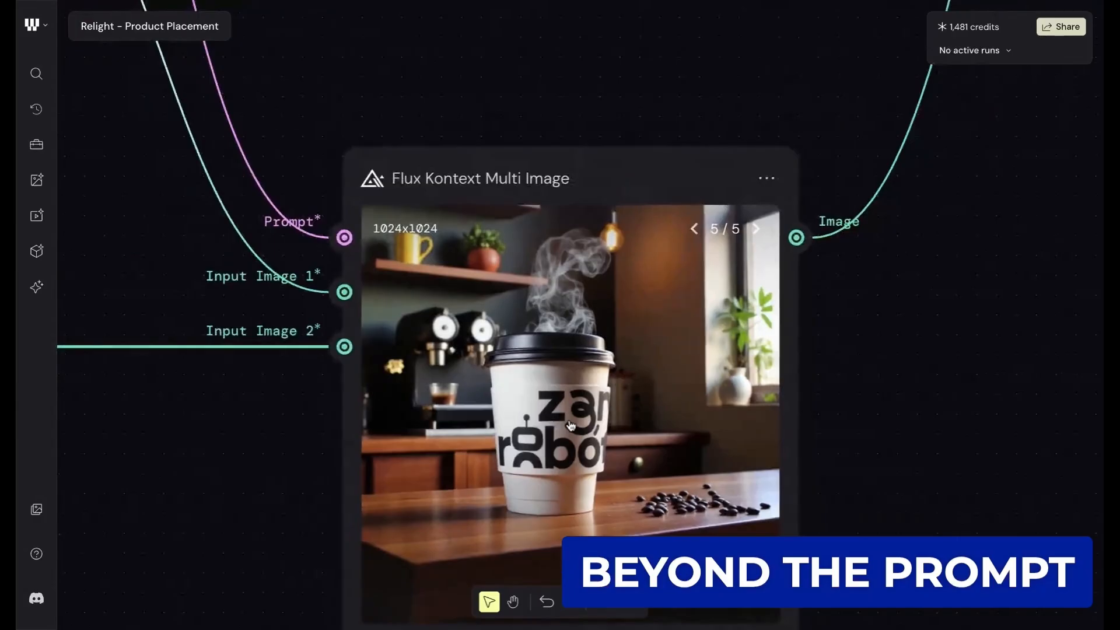
{"action": "scroll", "coordinate": [707, 345], "scroll_direction": "down", "scroll_amount": 3}
{"action": "scroll", "coordinate": [707, 345], "scroll_direction": "right", "scroll_amount": 4}
{"action": "scroll", "coordinate": [708, 345], "scroll_direction": "up", "scroll_amount": 5}
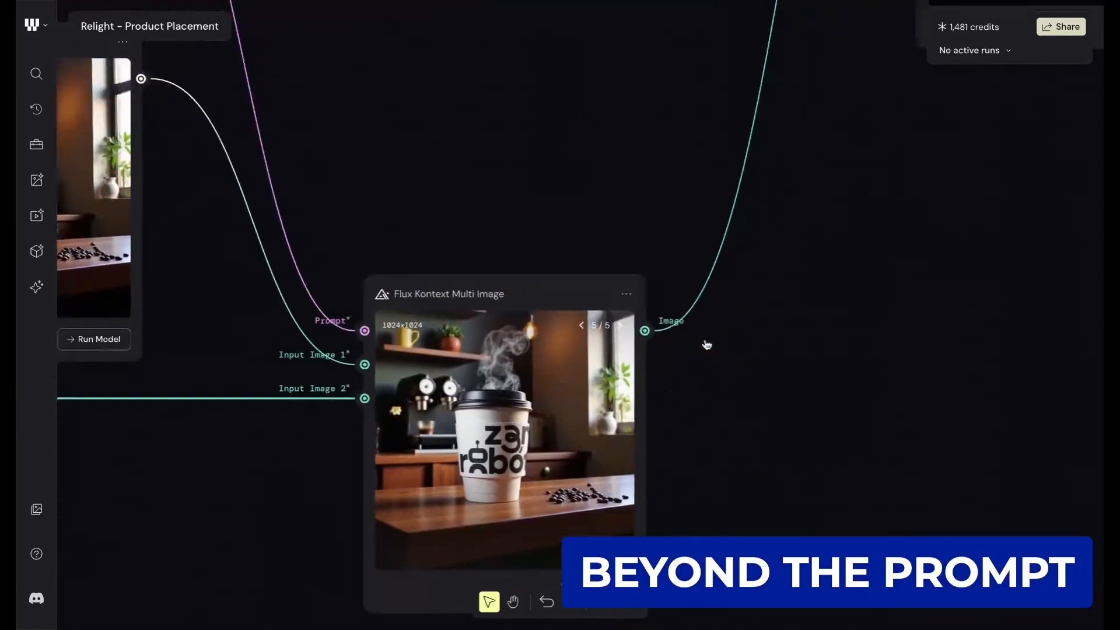
- Follow the logo cup image through SD3 Outpaint and the second Compositor to the Seedance V1.0 node
{"action": "scroll", "coordinate": [708, 345], "scroll_direction": "down", "scroll_amount": 2}
{"action": "scroll", "coordinate": [744, 315], "scroll_direction": "right", "scroll_amount": 3}
{"action": "scroll", "coordinate": [744, 315], "scroll_direction": "up", "scroll_amount": 2}
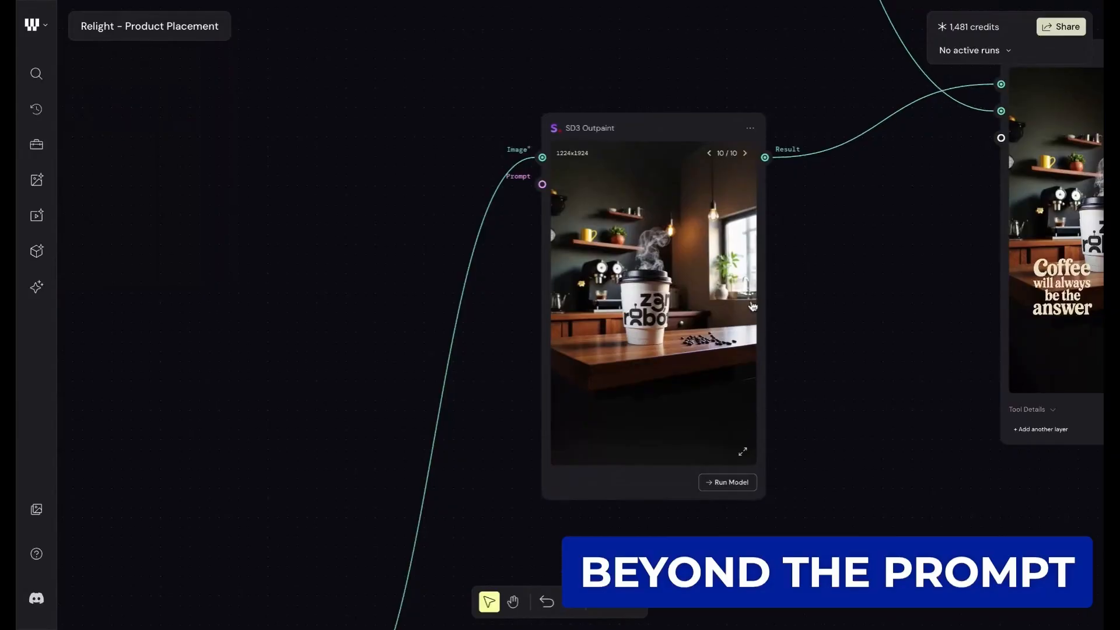
{"action": "scroll", "coordinate": [751, 308], "scroll_direction": "right", "scroll_amount": 3}
{"action": "scroll", "coordinate": [750, 308], "scroll_direction": "up", "scroll_amount": 3}
{"action": "scroll", "coordinate": [753, 306], "scroll_direction": "down", "scroll_amount": 1}
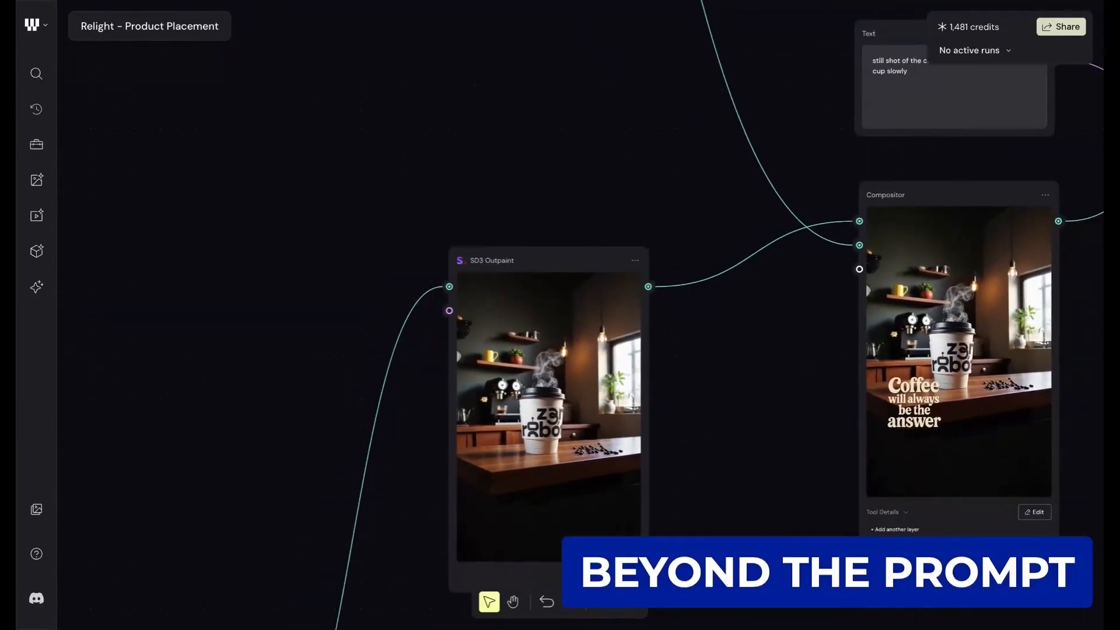
{"action": "scroll", "coordinate": [735, 318], "scroll_direction": "right", "scroll_amount": 3}
{"action": "scroll", "coordinate": [735, 318], "scroll_direction": "up", "scroll_amount": 1}
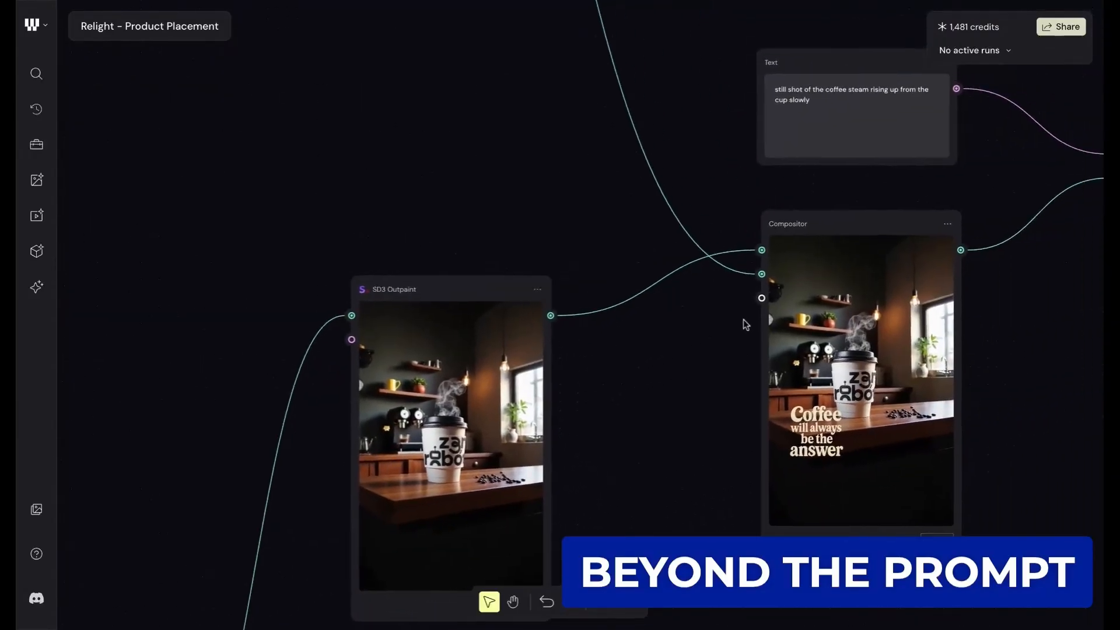
{"action": "scroll", "coordinate": [843, 353], "scroll_direction": "right", "scroll_amount": 8}
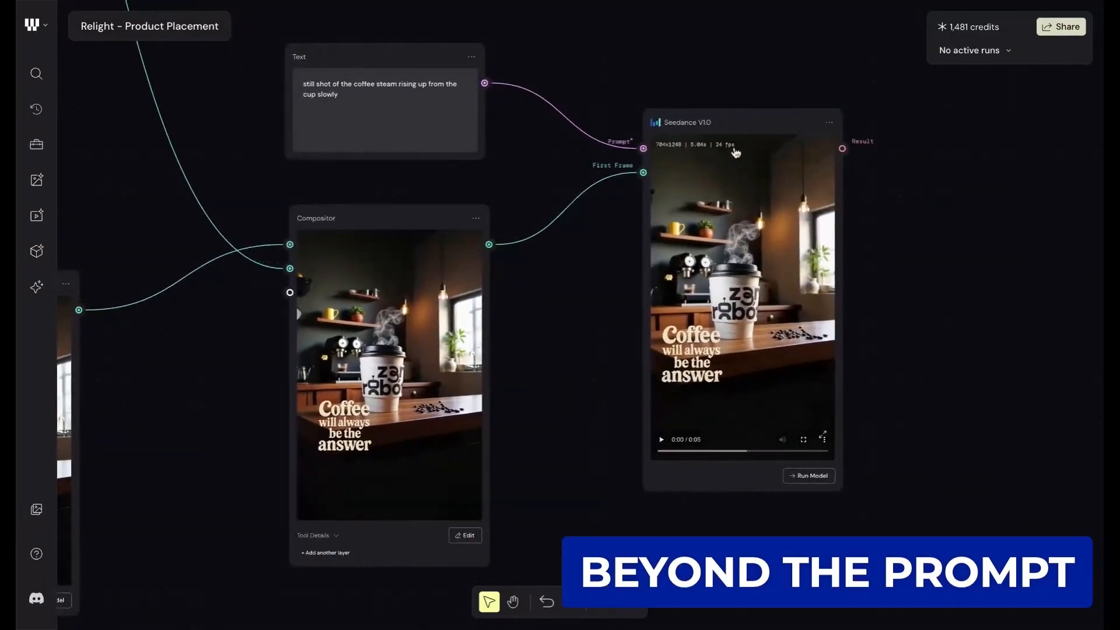
- Inspect the Seedance V1.0 node and read the Text prompt that feeds it
{"action": "scroll", "coordinate": [700, 123], "scroll_direction": "up", "scroll_amount": 5}
{"action": "scroll", "coordinate": [671, 95], "scroll_direction": "right", "scroll_amount": 3}
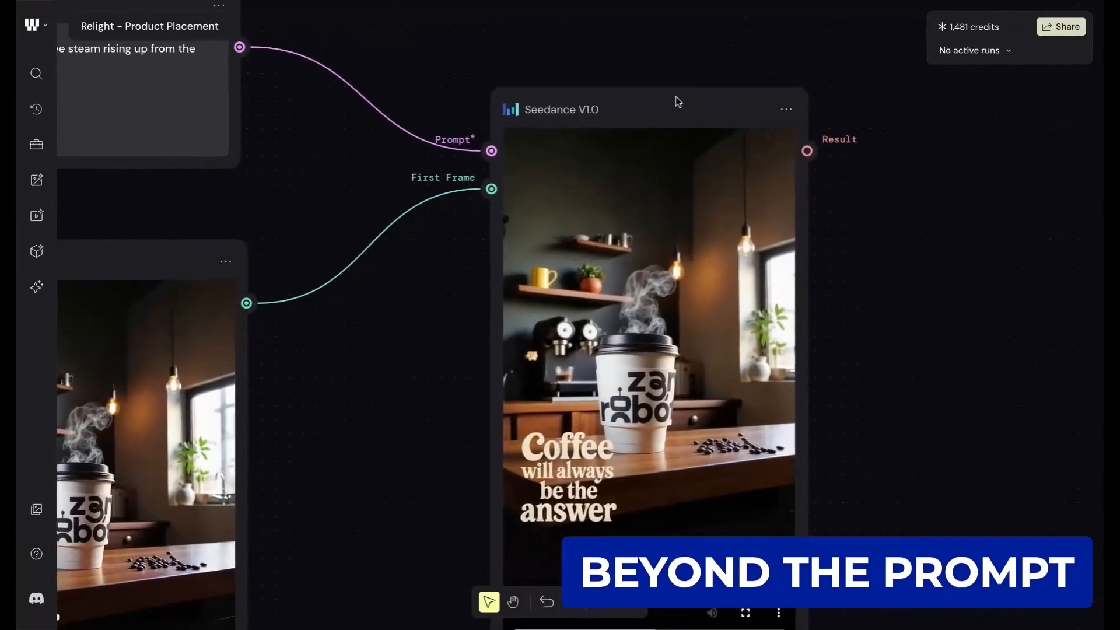
{"action": "scroll", "coordinate": [569, 118], "scroll_direction": "up", "scroll_amount": 1}
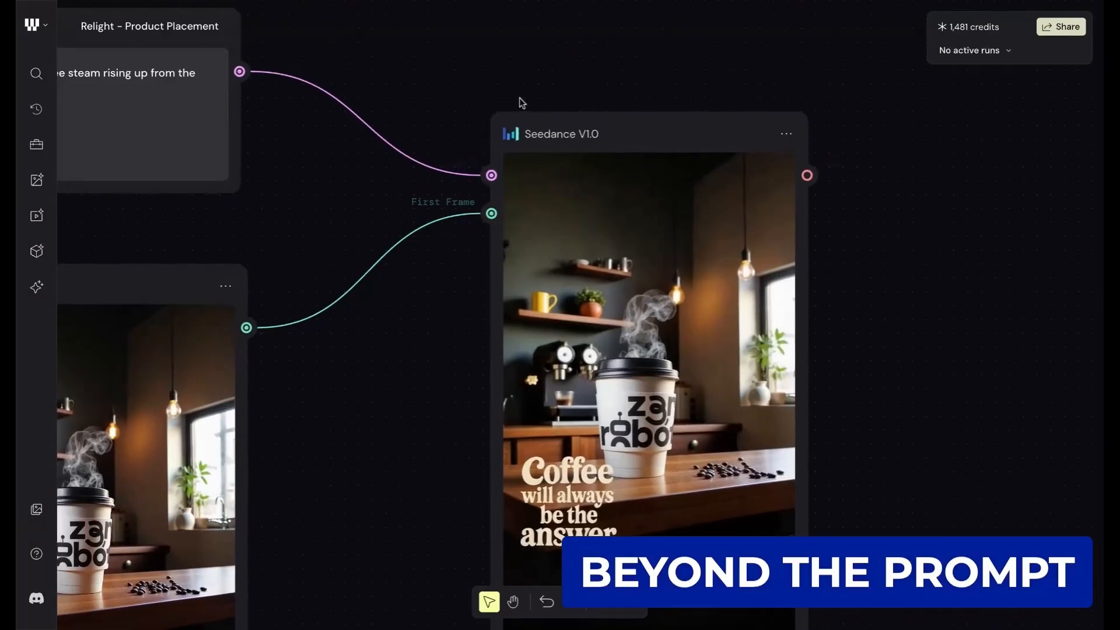
{"action": "scroll", "coordinate": [521, 102], "scroll_direction": "left", "scroll_amount": 5}
{"action": "scroll", "coordinate": [216, 108], "scroll_direction": "up", "scroll_amount": 1}
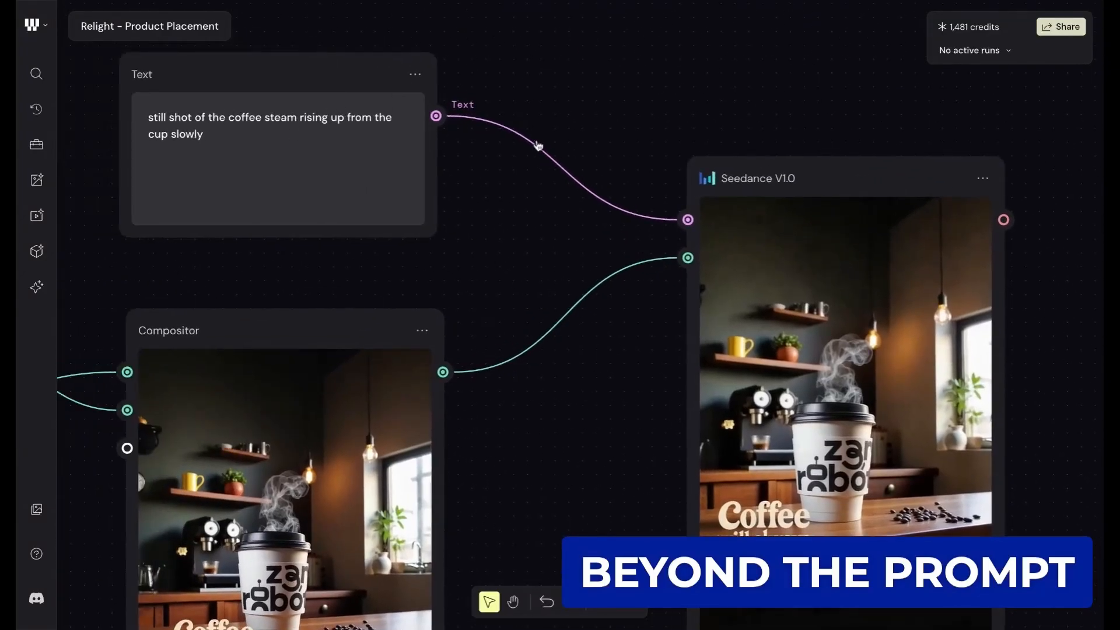
- Play the Seedance V1.0 video and watch the steam rising from the logo cup
{"action": "scroll", "coordinate": [579, 183], "scroll_direction": "down", "scroll_amount": 5}
{"action": "scroll", "coordinate": [578, 183], "scroll_direction": "right", "scroll_amount": 4}
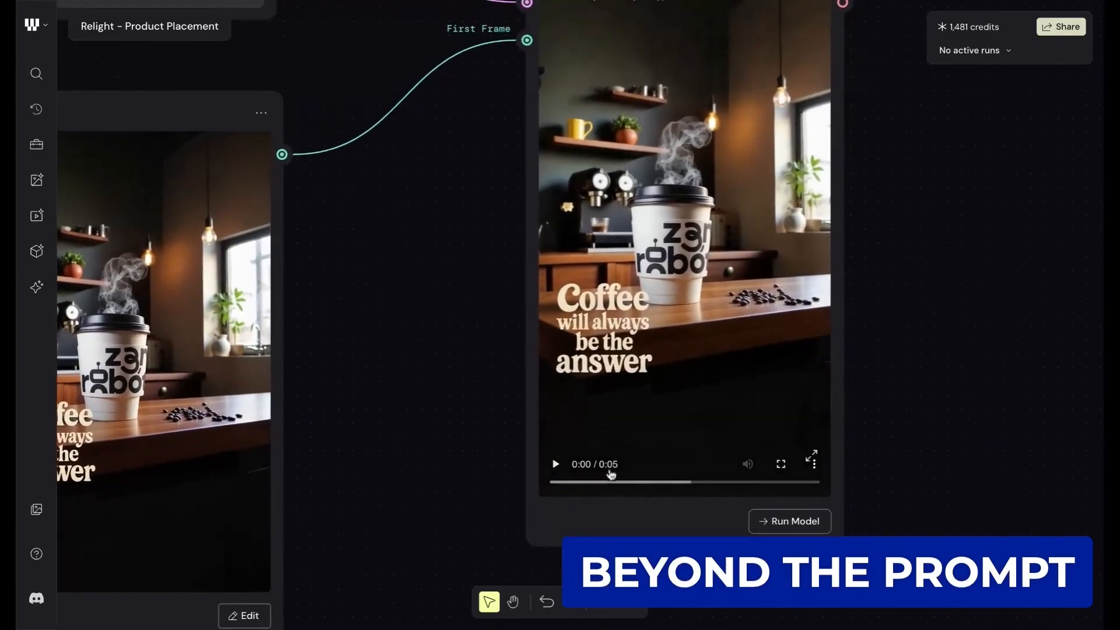
{"action": "left_click", "coordinate": [611, 474]}
{"action": "scroll", "coordinate": [432, 322], "scroll_direction": "up", "scroll_amount": 2}
{"action": "scroll", "coordinate": [432, 322], "scroll_direction": "left", "scroll_amount": 1}
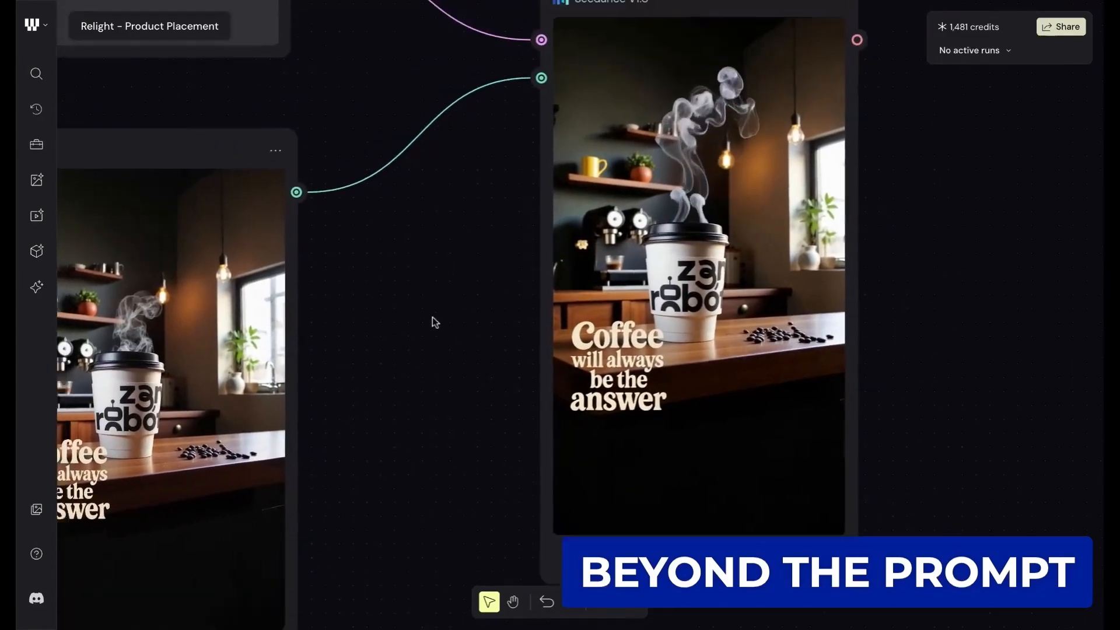
{"action": "scroll", "coordinate": [446, 306], "scroll_direction": "down", "scroll_amount": 2}
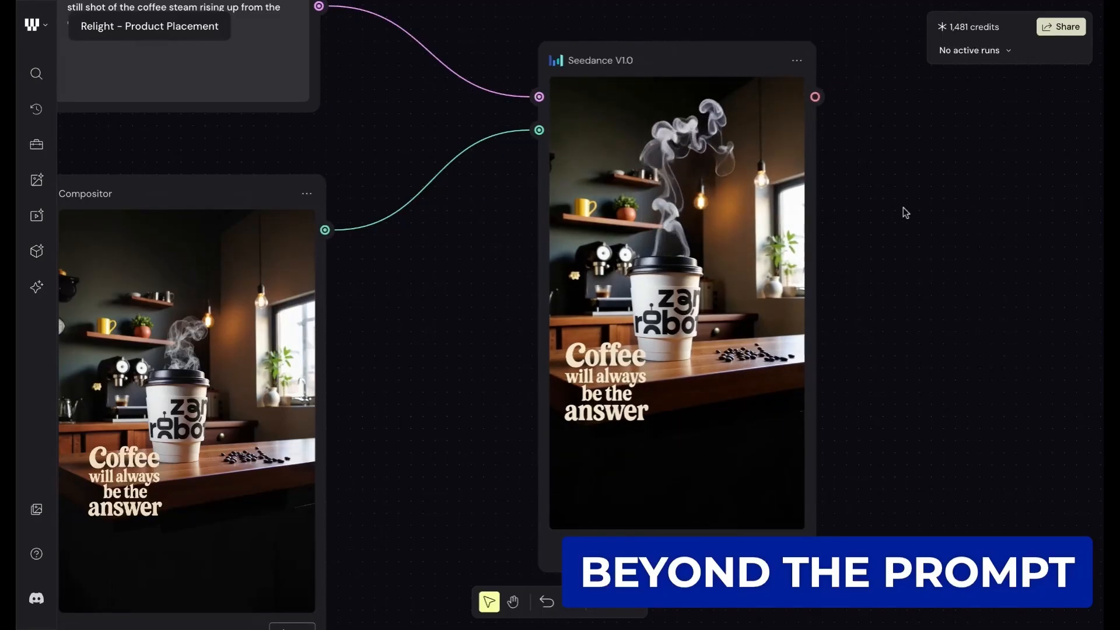
- Trace the workflow back from the video to the original coffee cup File and its Remove Background node
{"action": "scroll", "coordinate": [904, 211], "scroll_direction": "down", "scroll_amount": 3}
{"action": "scroll", "coordinate": [905, 212], "scroll_direction": "down", "scroll_amount": 10}
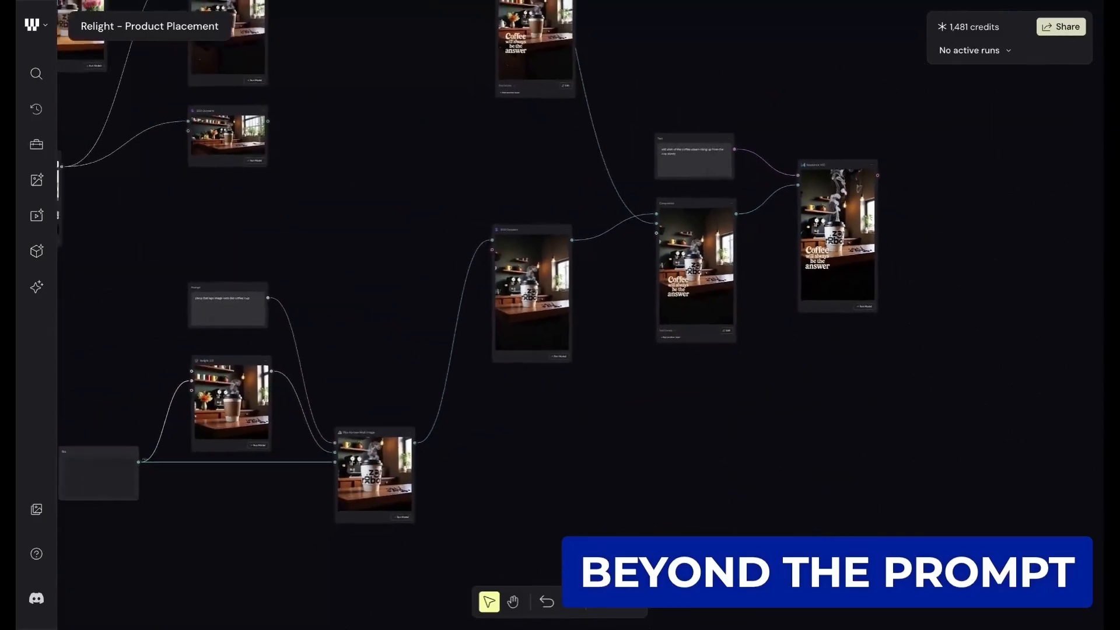
{"action": "scroll", "coordinate": [905, 212], "scroll_direction": "up", "scroll_amount": 2}
{"action": "scroll", "coordinate": [904, 212], "scroll_direction": "left", "scroll_amount": 1}
{"action": "scroll", "coordinate": [904, 212], "scroll_direction": "down", "scroll_amount": 1}
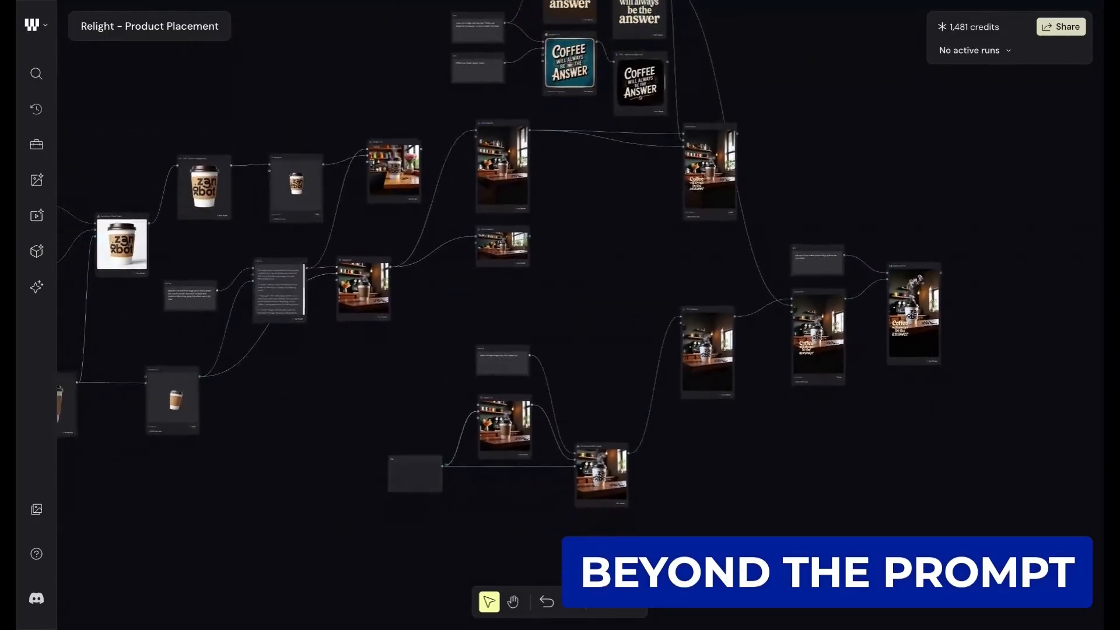
{"action": "scroll", "coordinate": [376, 344], "scroll_direction": "left", "scroll_amount": 2}
{"action": "scroll", "coordinate": [376, 344], "scroll_direction": "up", "scroll_amount": 5}
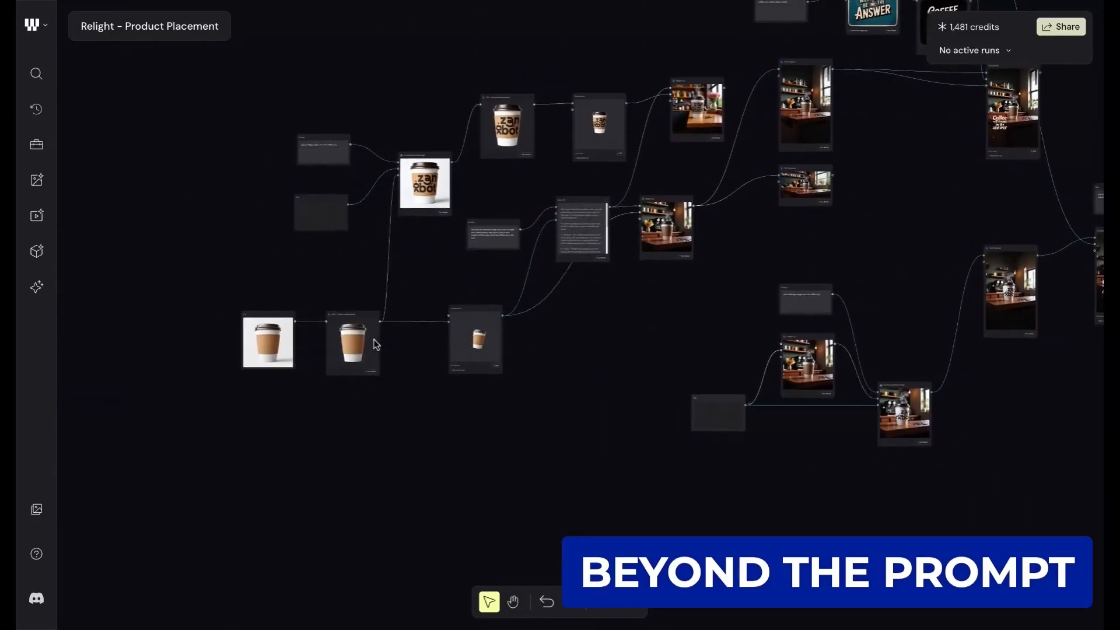
{"action": "scroll", "coordinate": [263, 369], "scroll_direction": "up", "scroll_amount": 4}
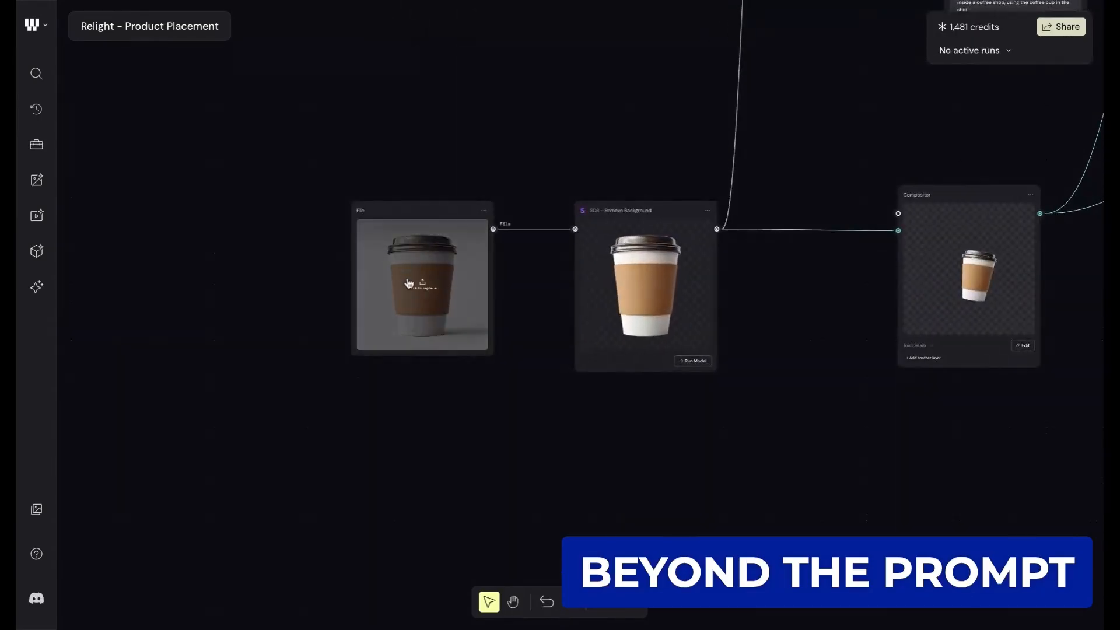
{"action": "scroll", "coordinate": [1067, 121], "scroll_direction": "down", "scroll_amount": 5}
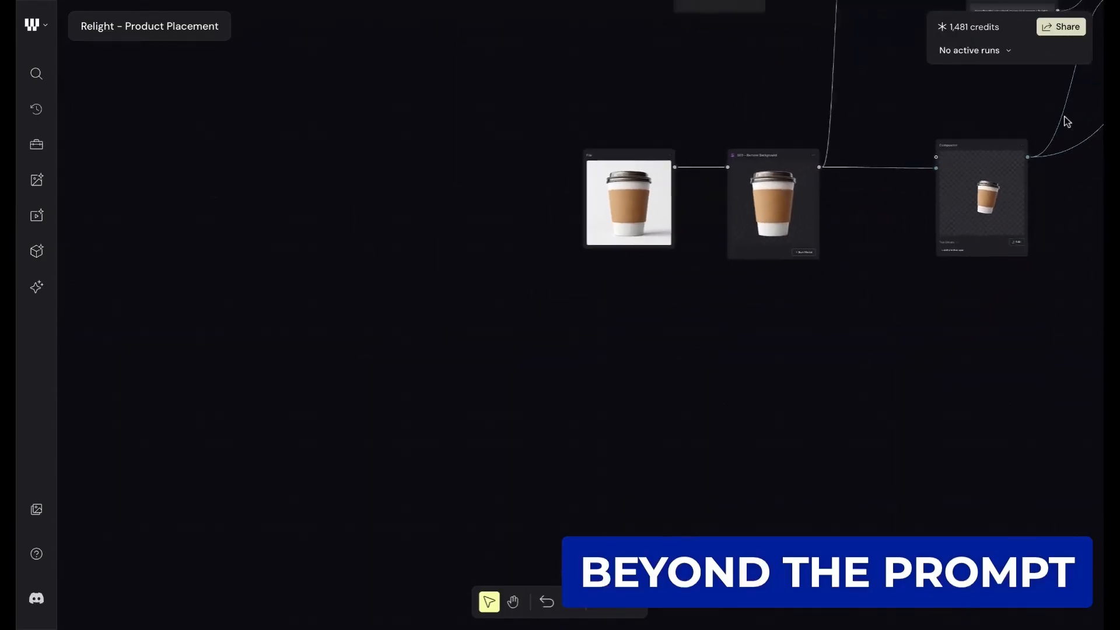
- Follow the node graph from the source cup image forward to the finished Seedance V1.0 video
{"action": "scroll", "coordinate": [1068, 121], "scroll_direction": "down", "scroll_amount": 6}
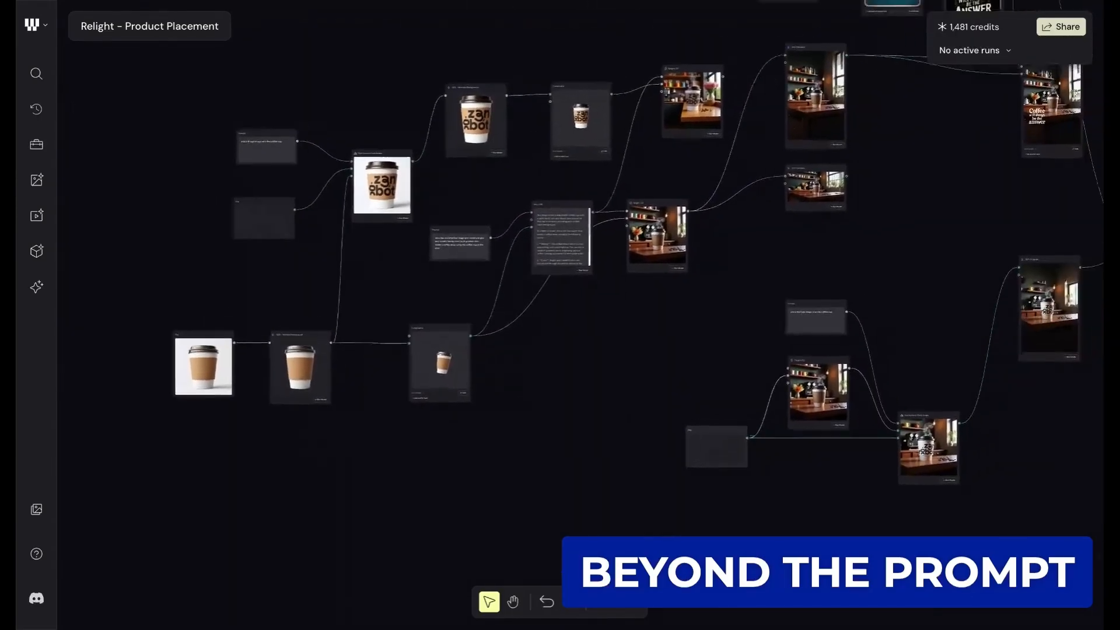
{"action": "scroll", "coordinate": [561, 245], "scroll_direction": "down", "scroll_amount": 3}
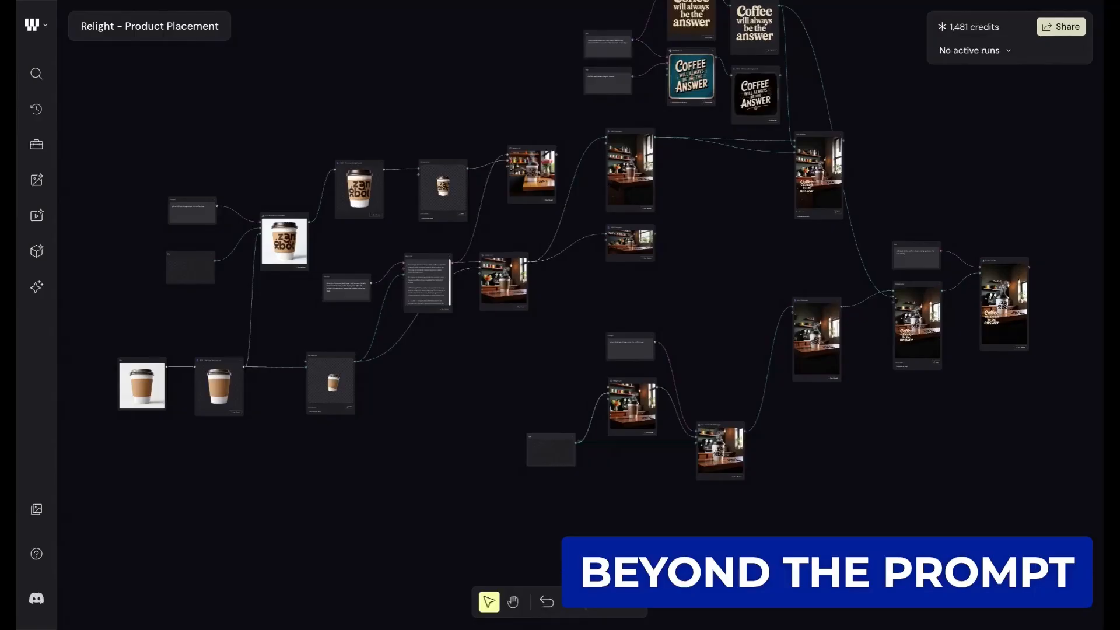
{"action": "scroll", "coordinate": [1045, 310], "scroll_direction": "up", "scroll_amount": 5}
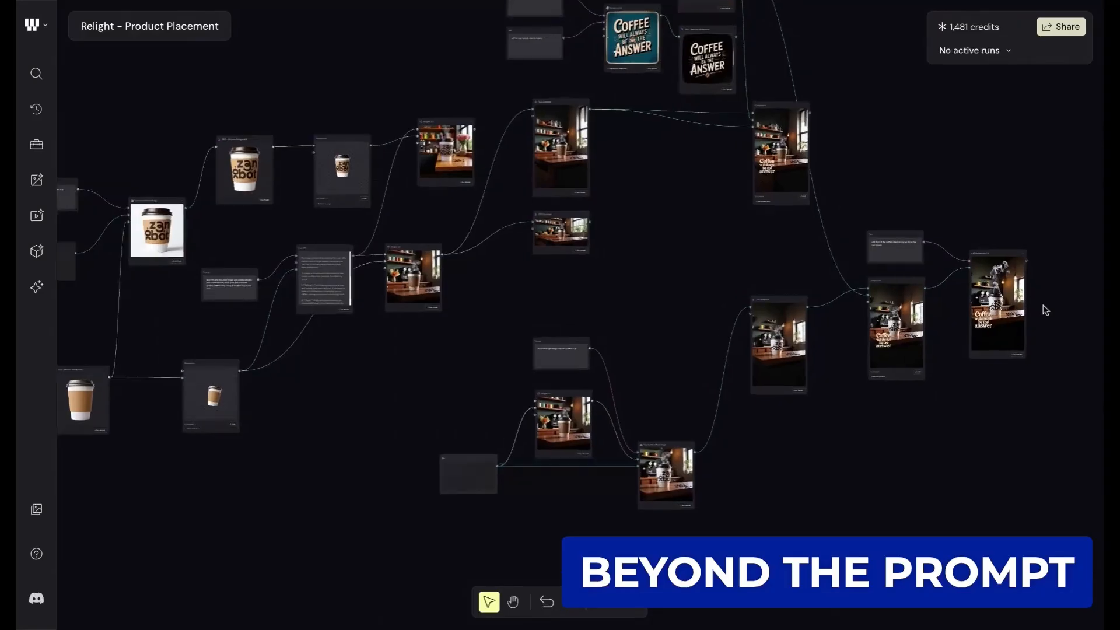
{"action": "scroll", "coordinate": [1046, 310], "scroll_direction": "up", "scroll_amount": 5}
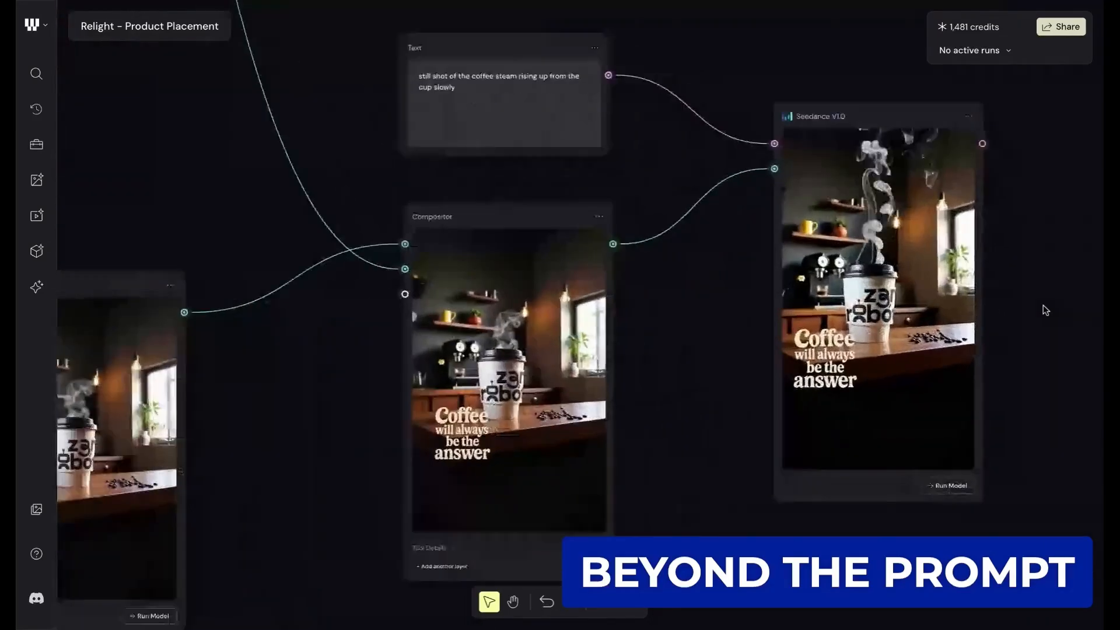
{"action": "scroll", "coordinate": [478, 298], "scroll_direction": "down", "scroll_amount": 1}
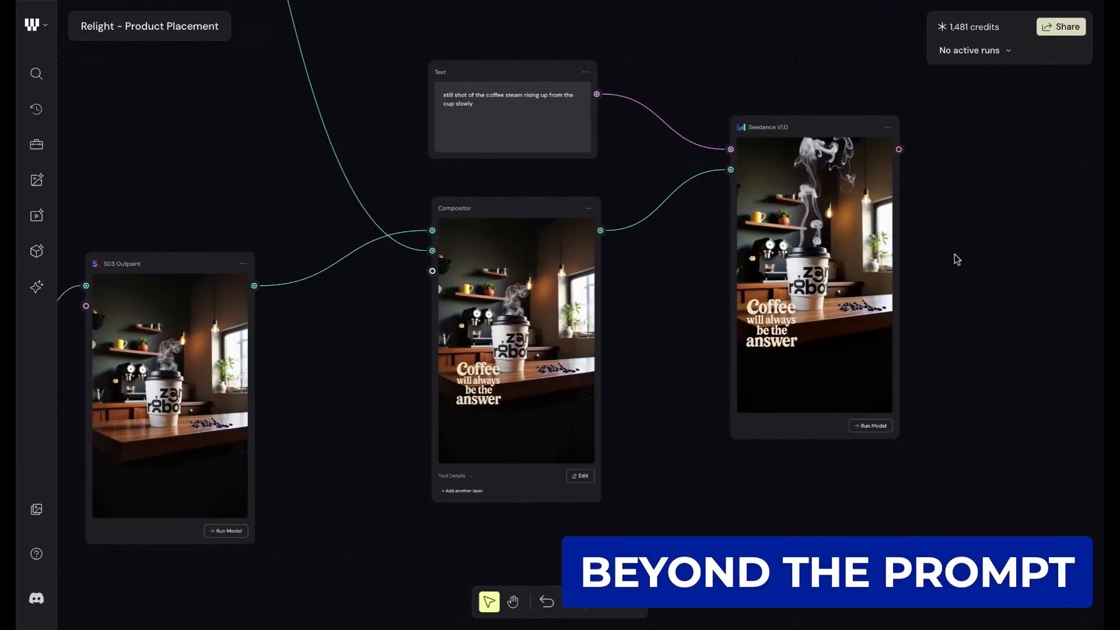
- Survey the slogan, relight and logo branches, and revisit the final Compositor and Seedance V1.0 nodes
{"action": "scroll", "coordinate": [932, 213], "scroll_direction": "down", "scroll_amount": 10}
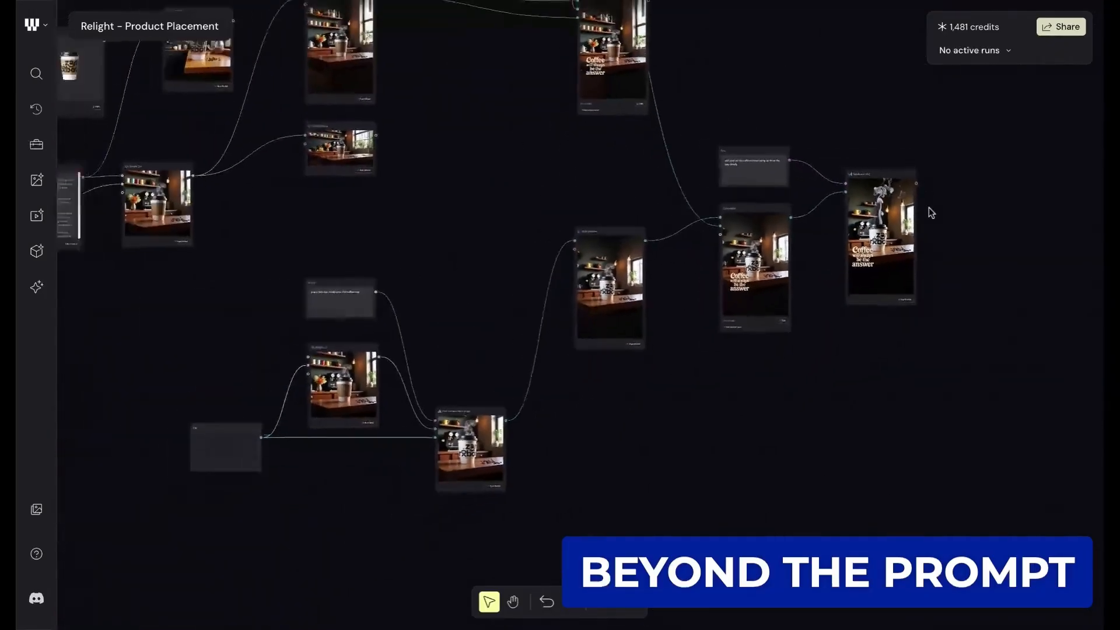
{"action": "scroll", "coordinate": [928, 210], "scroll_direction": "down", "scroll_amount": 3}
{"action": "scroll", "coordinate": [928, 210], "scroll_direction": "up", "scroll_amount": 2}
{"action": "scroll", "coordinate": [927, 216], "scroll_direction": "down", "scroll_amount": 2}
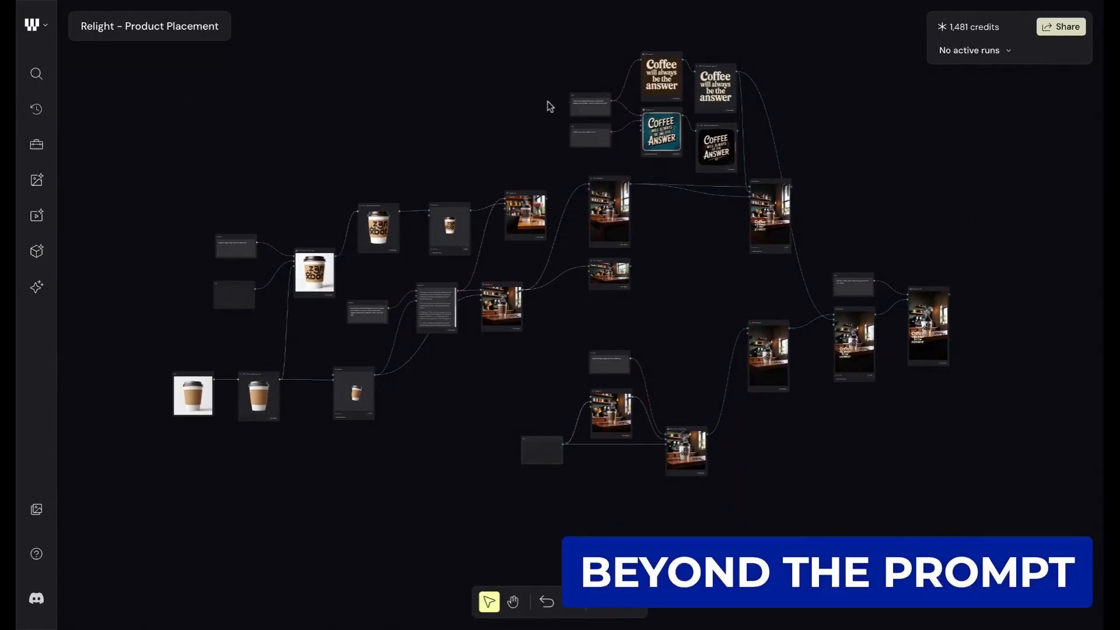
{"action": "scroll", "coordinate": [883, 193], "scroll_direction": "up", "scroll_amount": 6}
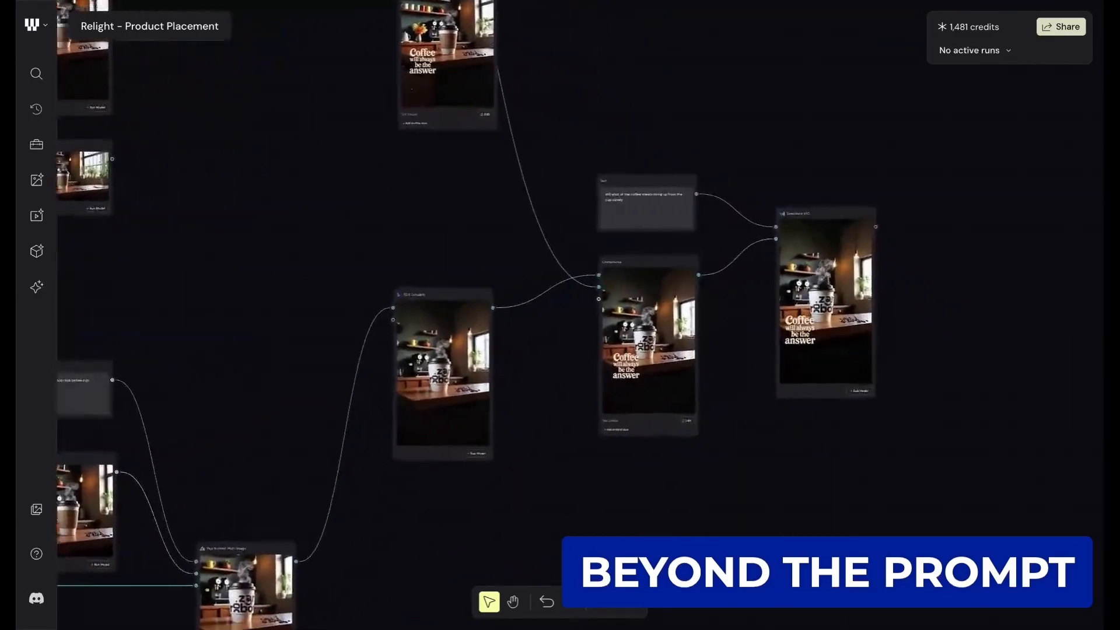
{"action": "scroll", "coordinate": [858, 196], "scroll_direction": "up", "scroll_amount": 4}
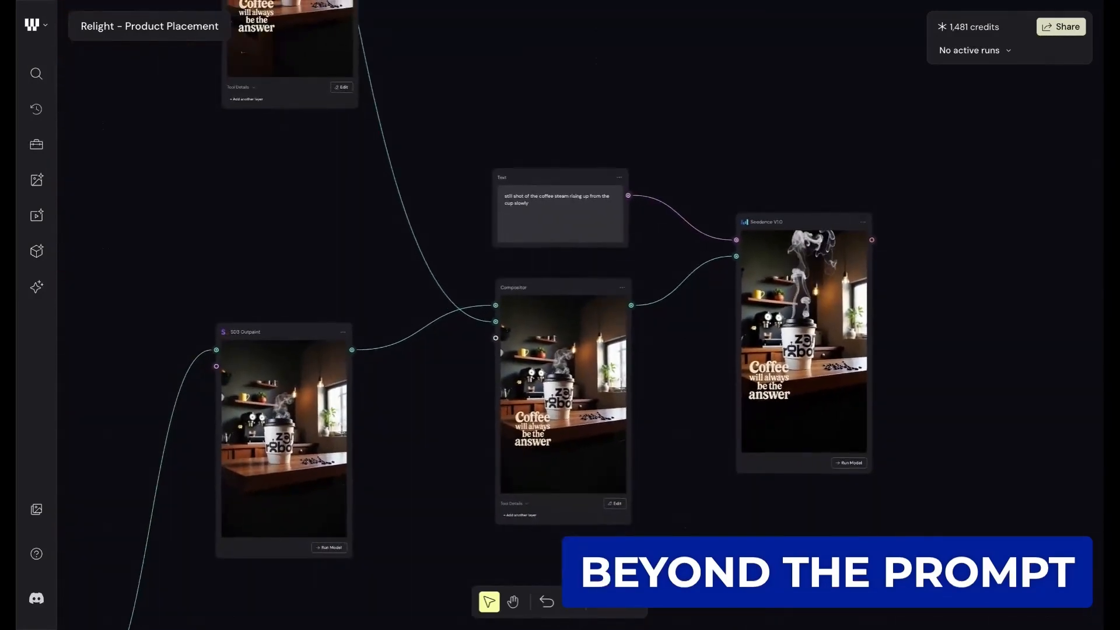
- Review the complete Relight - Product Placement node graph from the cup source to the video output
{"action": "scroll", "coordinate": [883, 185], "scroll_direction": "down", "scroll_amount": 10}
{"action": "scroll", "coordinate": [769, 112], "scroll_direction": "left", "scroll_amount": 2}
{"action": "scroll", "coordinate": [769, 112], "scroll_direction": "up", "scroll_amount": 2}
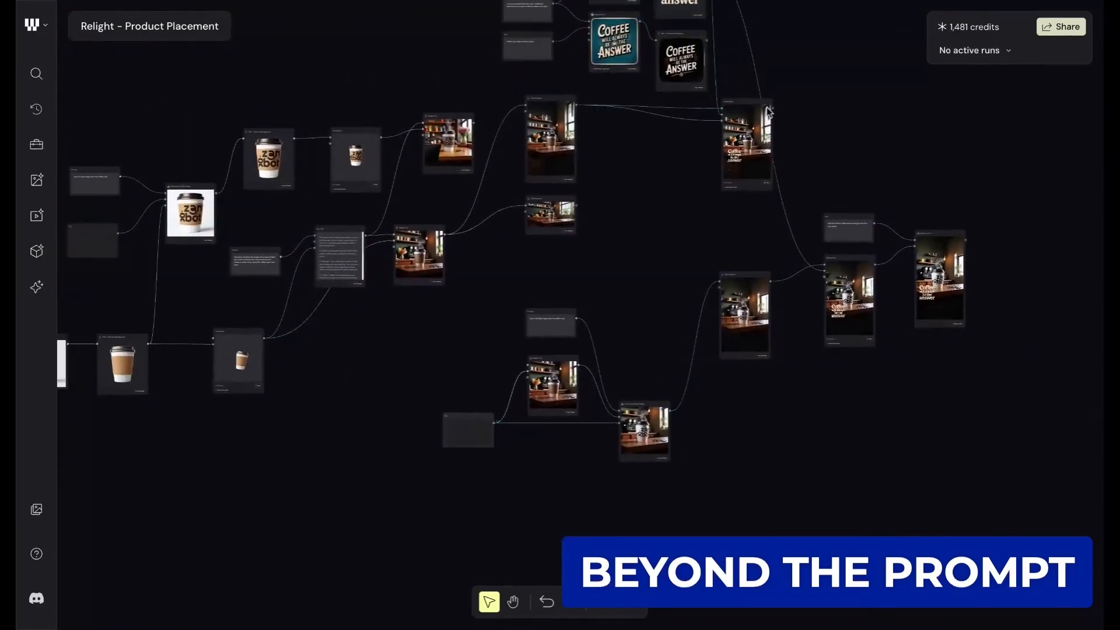
{"action": "scroll", "coordinate": [769, 112], "scroll_direction": "down", "scroll_amount": 1}
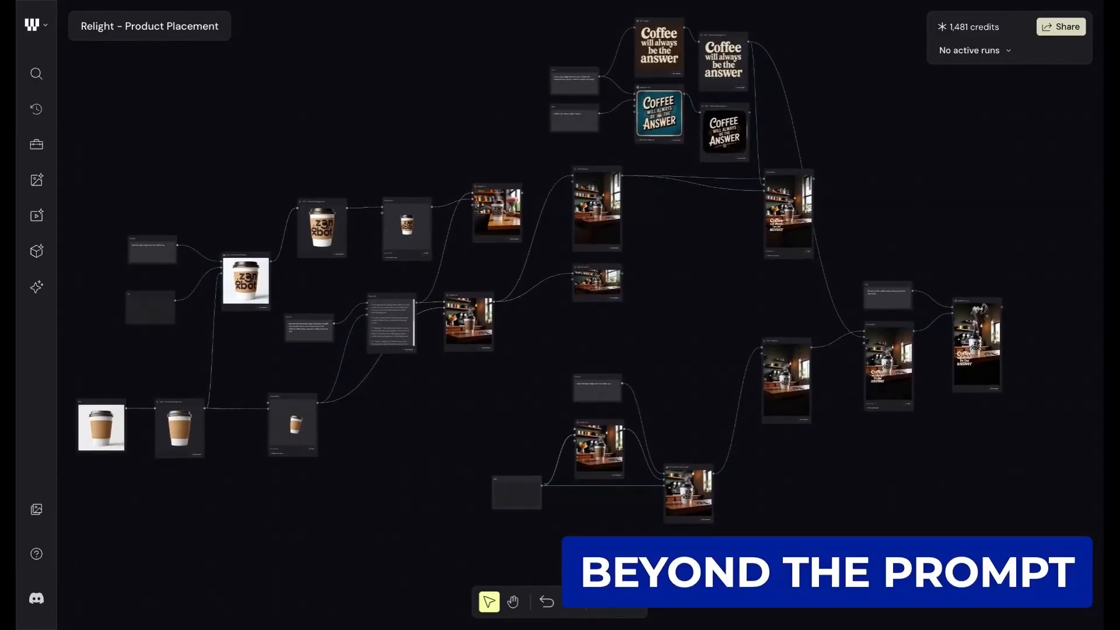
{"action": "scroll", "coordinate": [769, 112], "scroll_direction": "left", "scroll_amount": 1}
{"action": "scroll", "coordinate": [769, 112], "scroll_direction": "up", "scroll_amount": 1}
{"action": "scroll", "coordinate": [769, 112], "scroll_direction": "down", "scroll_amount": 1}
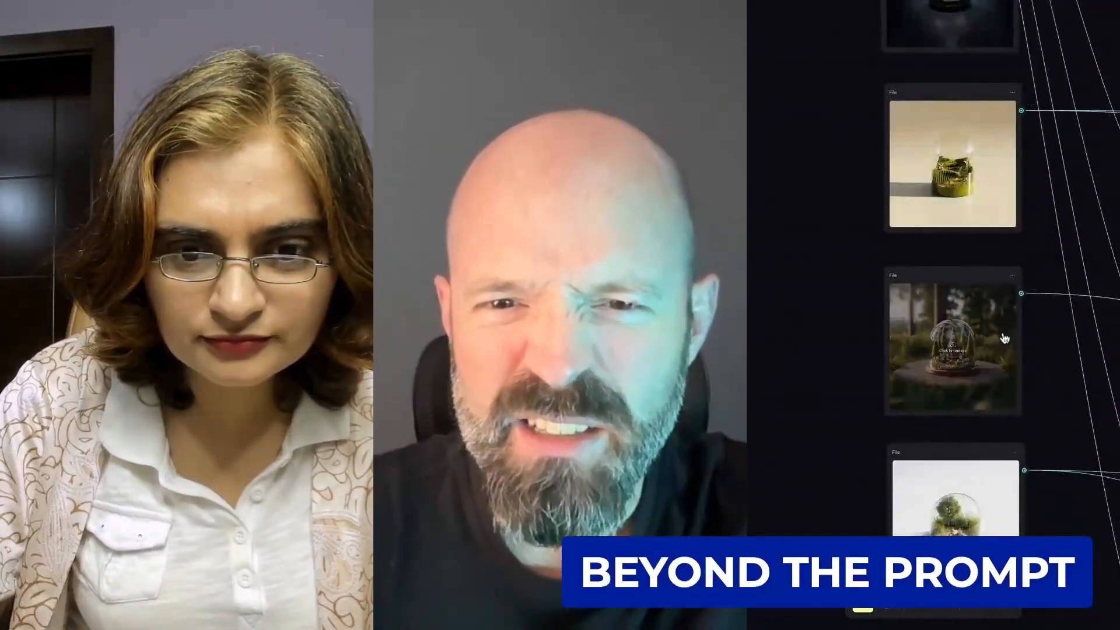
- Look over the source dome images in the File nodes of the isometric domes workflow
{"action": "scroll", "coordinate": [973, 334], "scroll_direction": "down", "scroll_amount": 4}
{"action": "scroll", "coordinate": [974, 334], "scroll_direction": "down", "scroll_amount": 6}
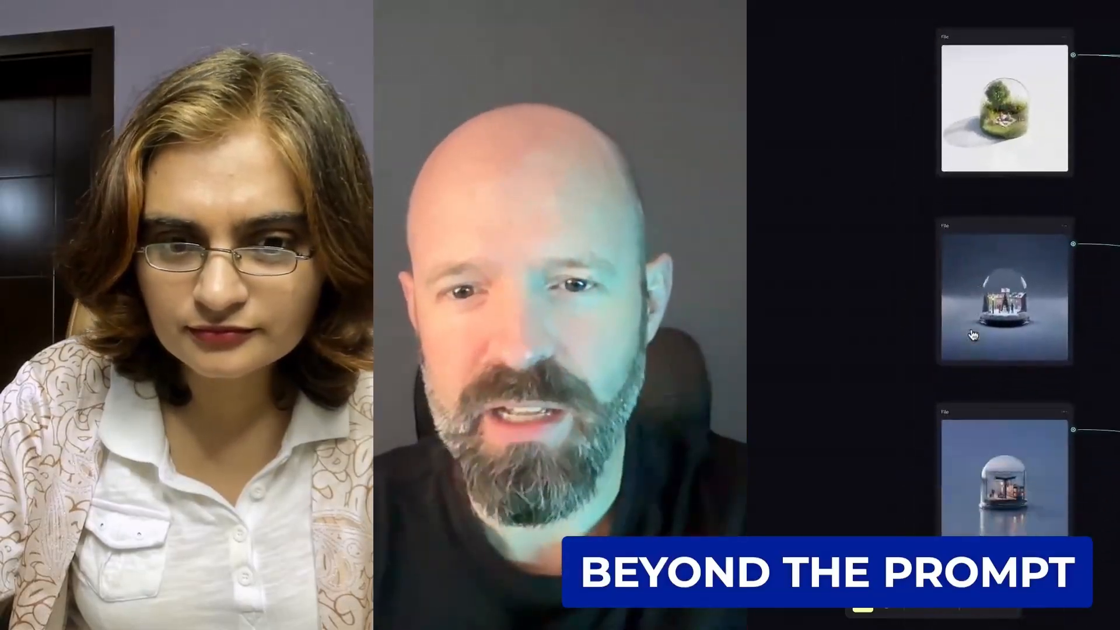
{"action": "scroll", "coordinate": [974, 334], "scroll_direction": "up", "scroll_amount": 3}
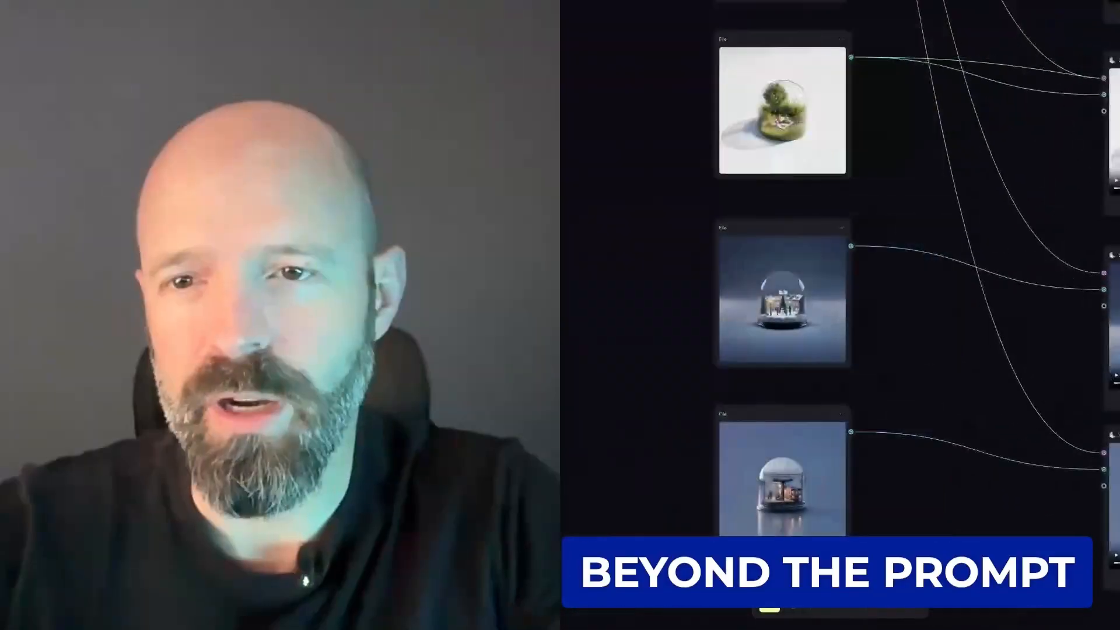
{"action": "scroll", "coordinate": [901, 316], "scroll_direction": "up", "scroll_amount": 5}
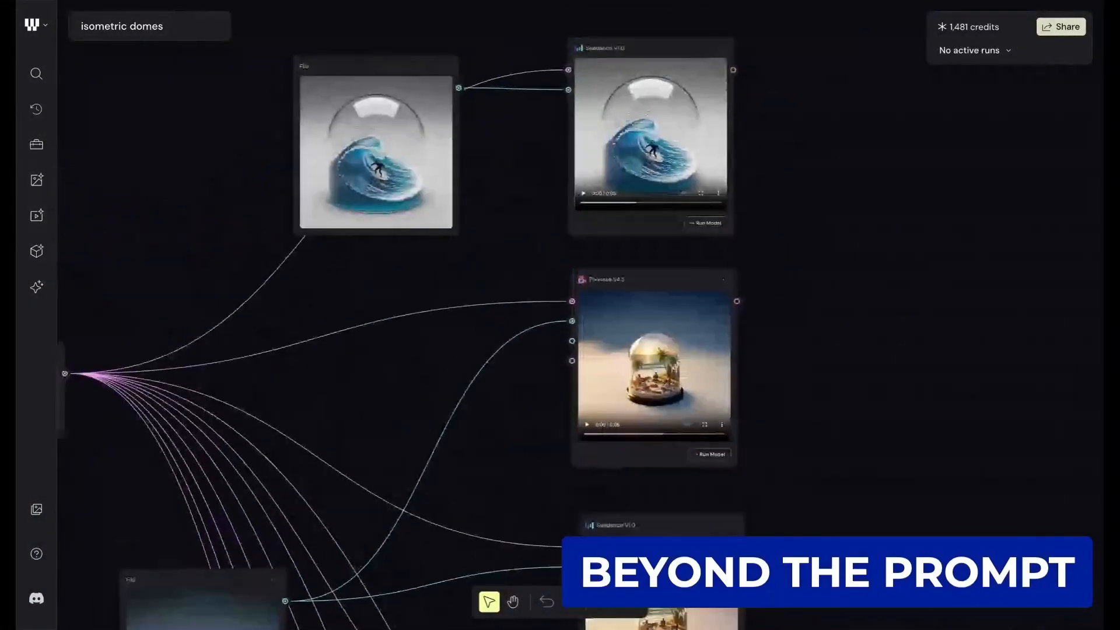
- Review the Seedance V1.0 surfing wave dome video and compare the Pixverse V4.5 and Seedance V1.0 beach dome videos
{"action": "scroll", "coordinate": [560, 315], "scroll_direction": "up", "scroll_amount": 1}
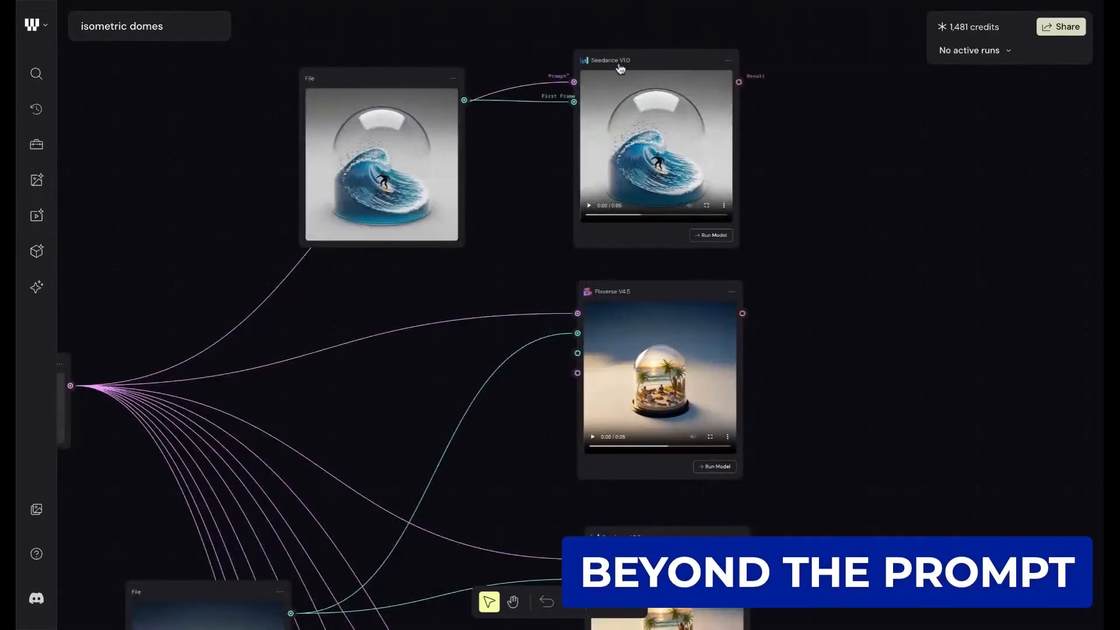
{"action": "scroll", "coordinate": [620, 69], "scroll_direction": "up", "scroll_amount": 5}
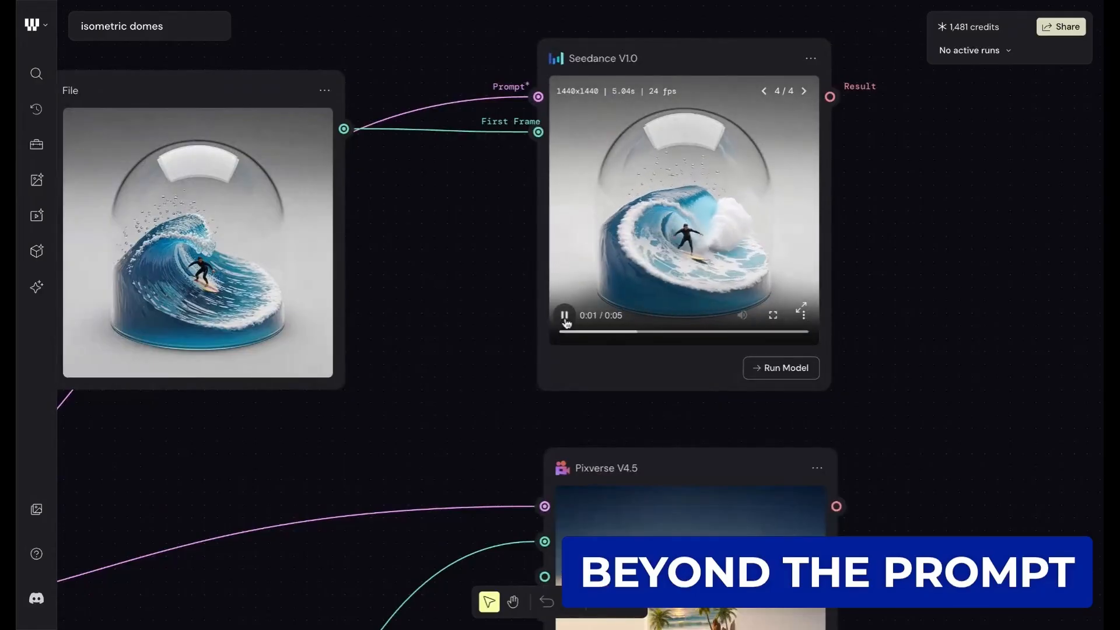
{"action": "scroll", "coordinate": [670, 259], "scroll_direction": "down", "scroll_amount": 5}
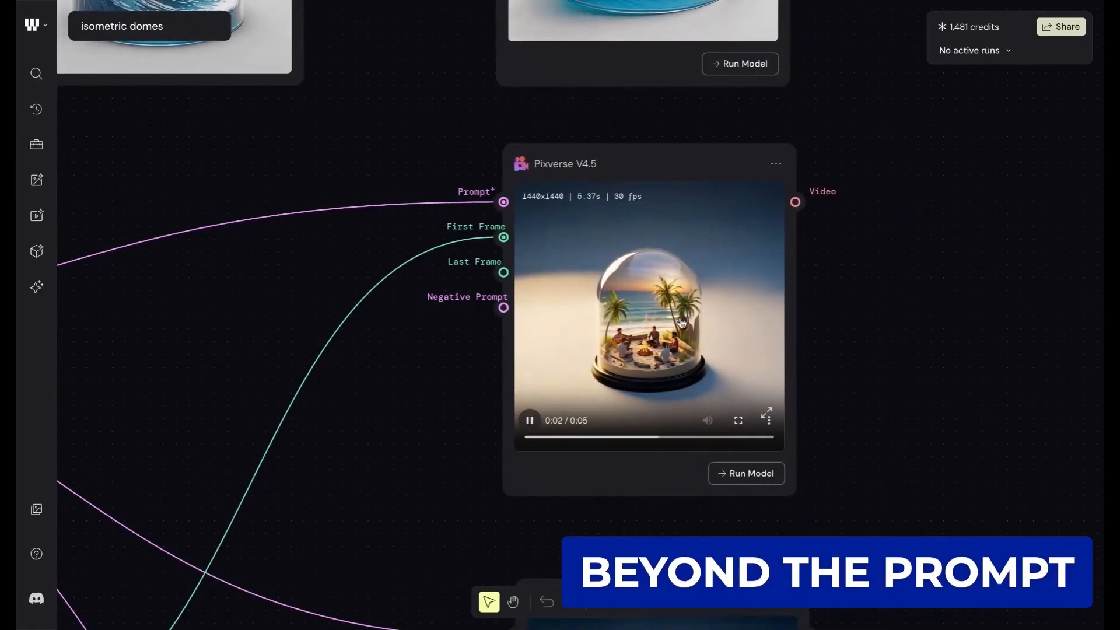
{"action": "scroll", "coordinate": [682, 322], "scroll_direction": "down", "scroll_amount": 10}
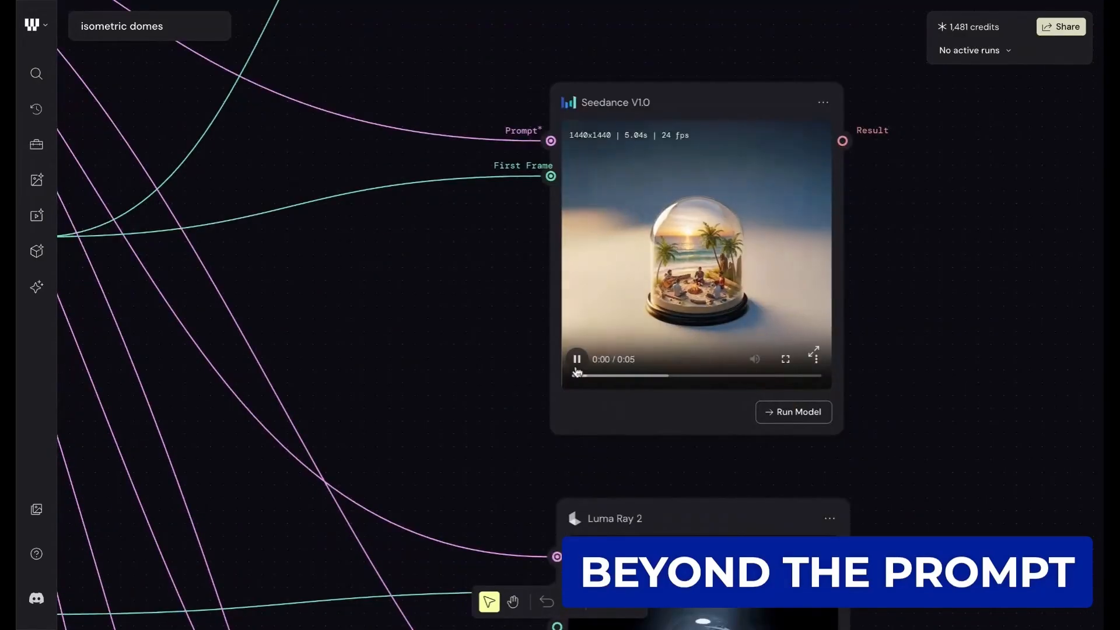
- Play the Luma Ray 2 video of the neon street dome
{"action": "scroll", "coordinate": [577, 372], "scroll_direction": "down", "scroll_amount": 6}
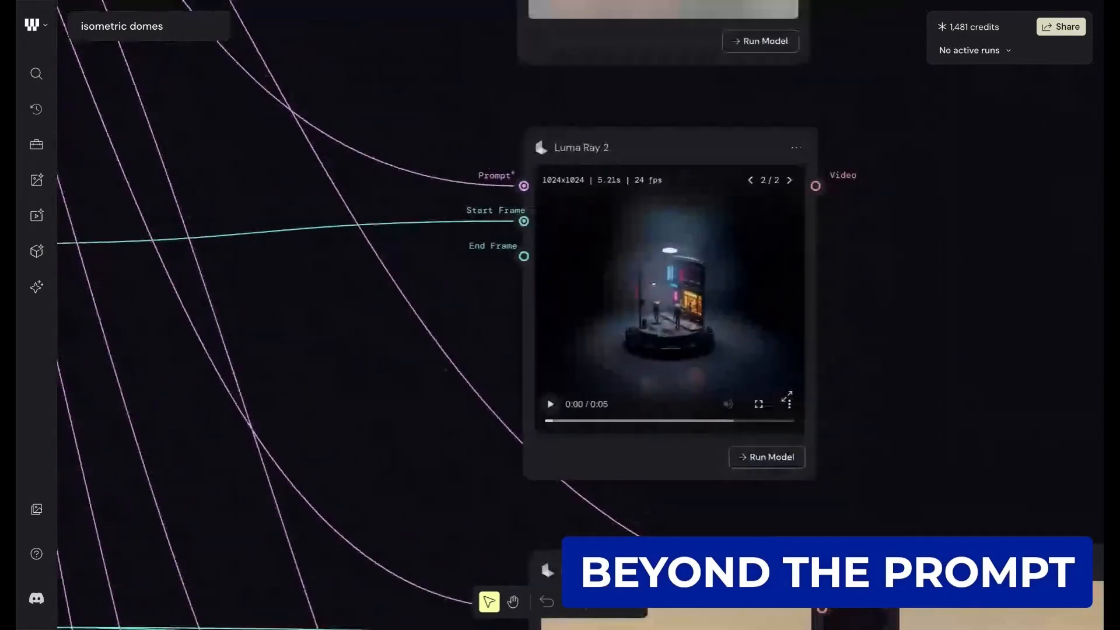
{"action": "left_click", "coordinate": [550, 403]}
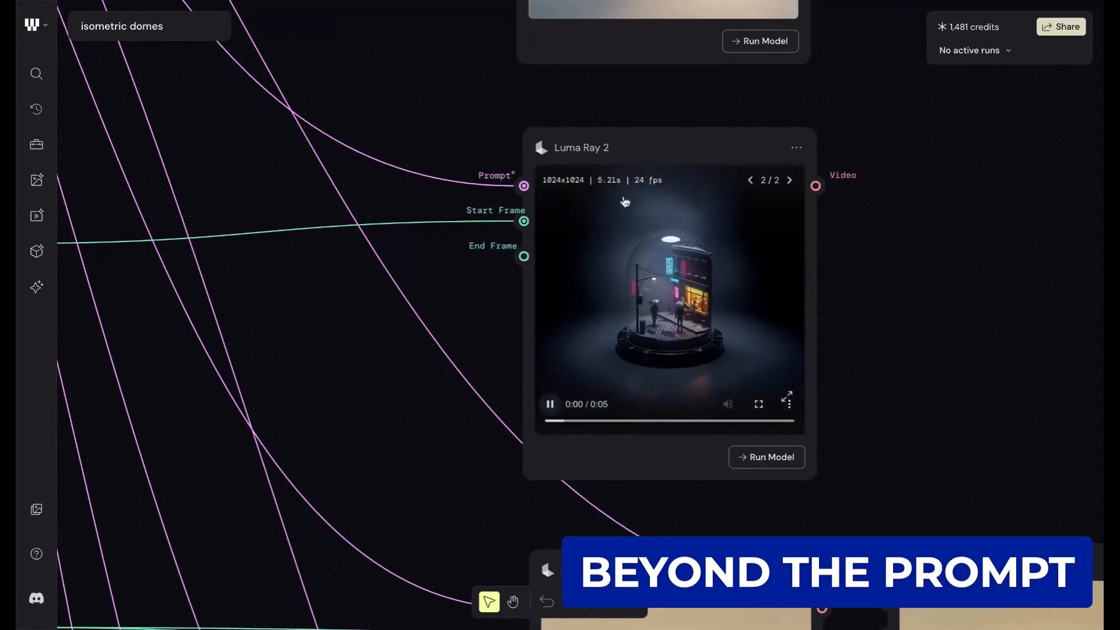
{"action": "scroll", "coordinate": [733, 239], "scroll_direction": "down", "scroll_amount": 2}
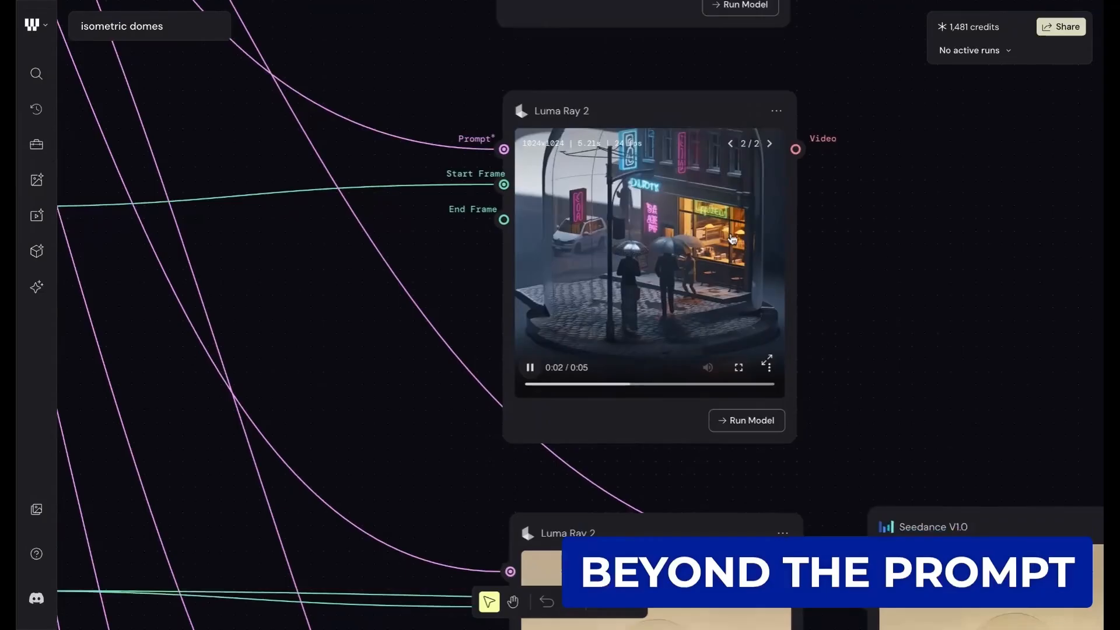
- Compare the Luma Ray 2 and Seedance V1.0 farm dome videos, and view the Kling Video 2.1 forest dome
{"action": "scroll", "coordinate": [733, 239], "scroll_direction": "down", "scroll_amount": 15}
{"action": "scroll", "coordinate": [545, 296], "scroll_direction": "right", "scroll_amount": 4}
{"action": "scroll", "coordinate": [545, 296], "scroll_direction": "up", "scroll_amount": 2}
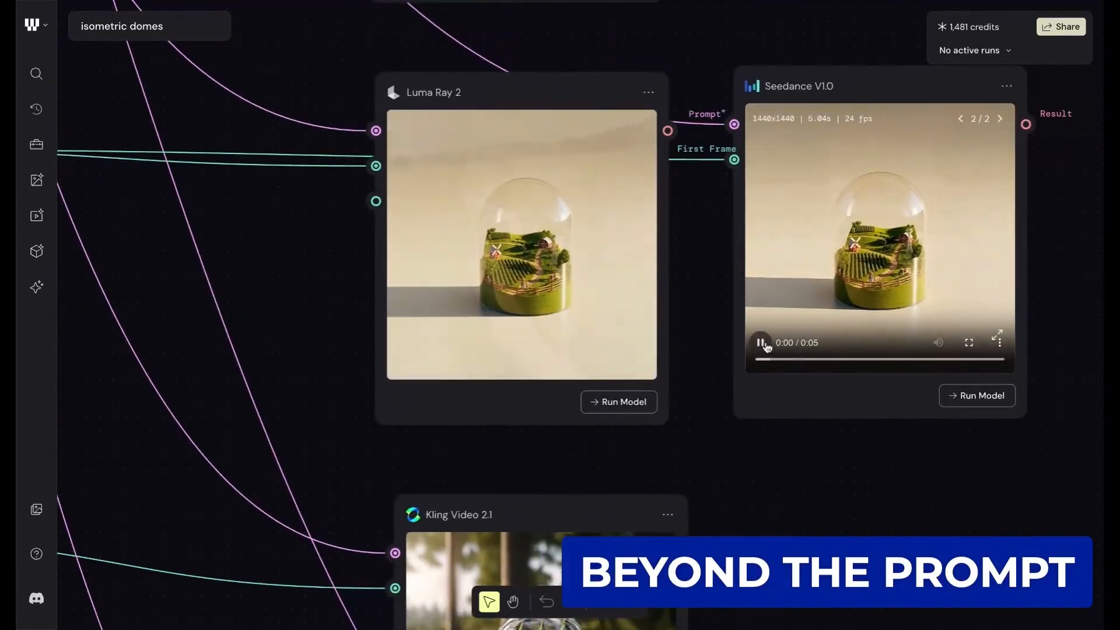
{"action": "scroll", "coordinate": [687, 322], "scroll_direction": "down", "scroll_amount": 3}
{"action": "scroll", "coordinate": [687, 321], "scroll_direction": "right", "scroll_amount": 2}
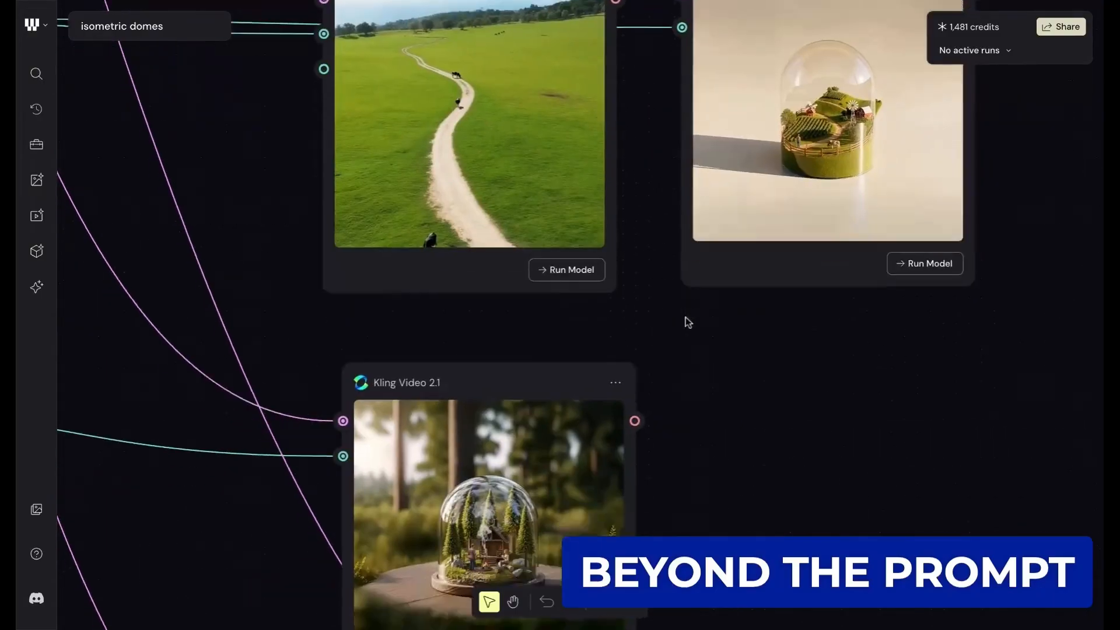
{"action": "scroll", "coordinate": [687, 320], "scroll_direction": "down", "scroll_amount": 6}
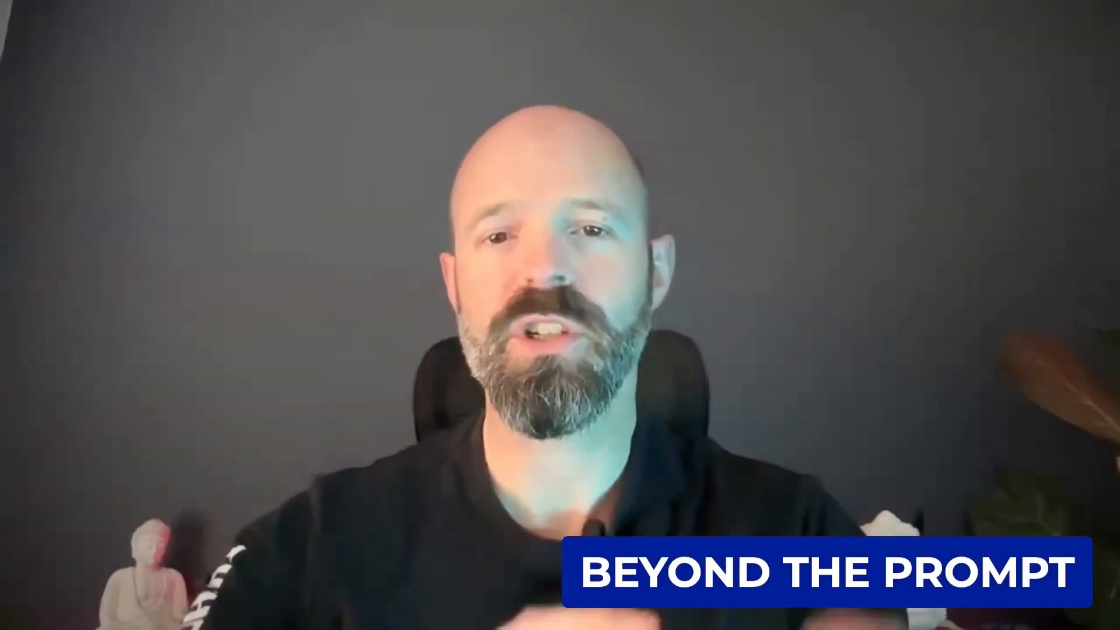